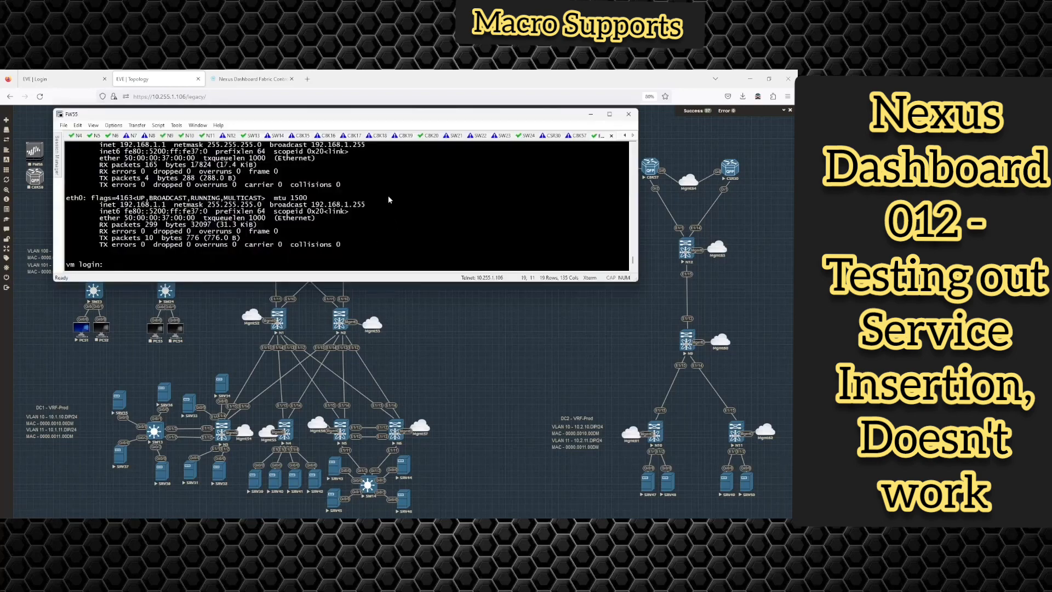
- Scroll through the firewall console output and shift the FW55 window slightly right
{"action": "scroll", "coordinate": [389, 192], "scroll_direction": "up", "scroll_amount": 6}
{"action": "scroll", "coordinate": [392, 191], "scroll_direction": "down", "scroll_amount": 6}
{"action": "scroll", "coordinate": [129, 255], "scroll_direction": "up", "scroll_amount": 2}
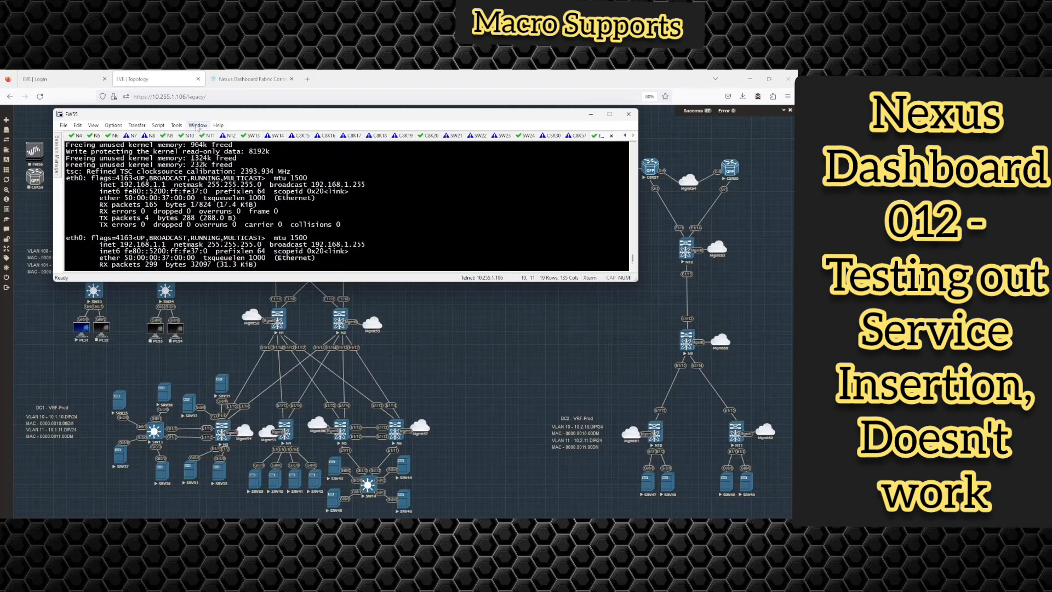
{"action": "left_click_drag", "start_coordinate": [197, 116], "coordinate": [321, 135]}
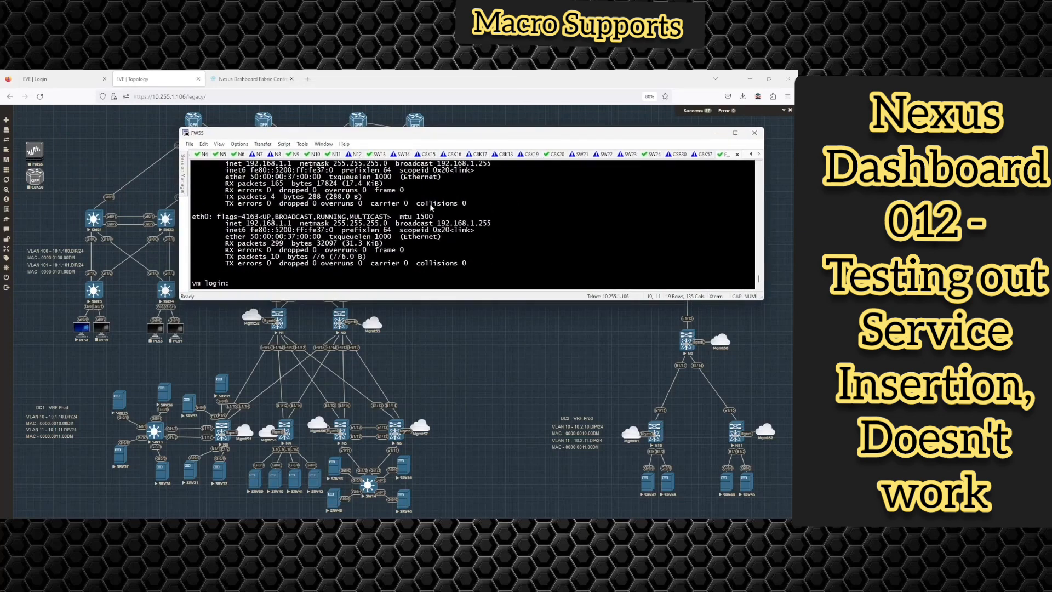
{"action": "scroll", "coordinate": [435, 205], "scroll_direction": "down", "scroll_amount": 2}
- Enter admin at the vm login prompt, then move the console aside until DHCP reports 10.255.1.72
{"action": "type", "text": "admin"}
{"action": "key", "text": "Return"}
{"action": "key", "text": "Return"}
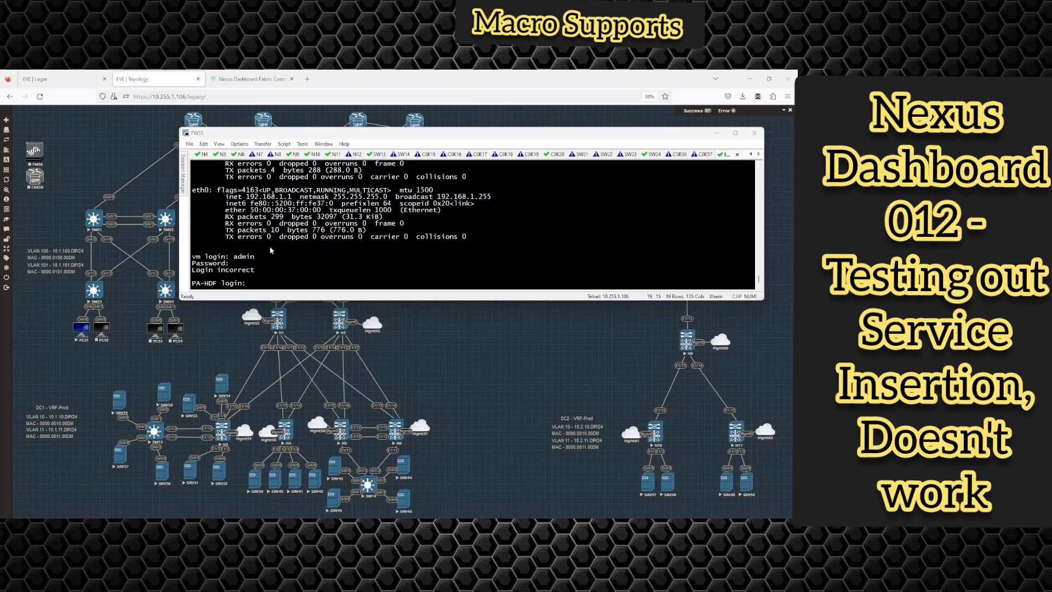
{"action": "left_click_drag", "start_coordinate": [247, 197], "coordinate": [296, 198]}
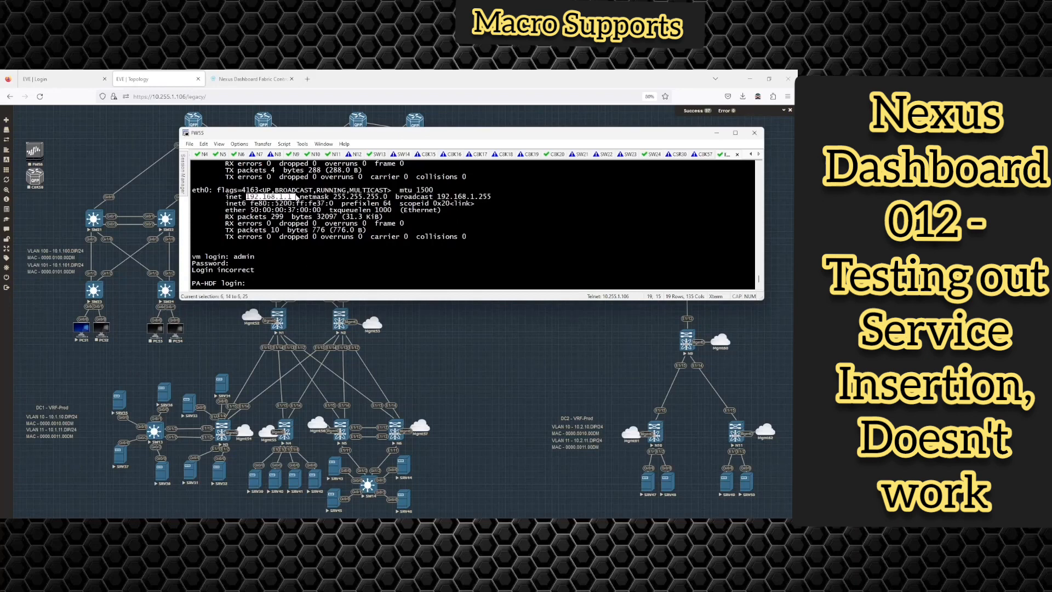
{"action": "left_click", "coordinate": [321, 255]}
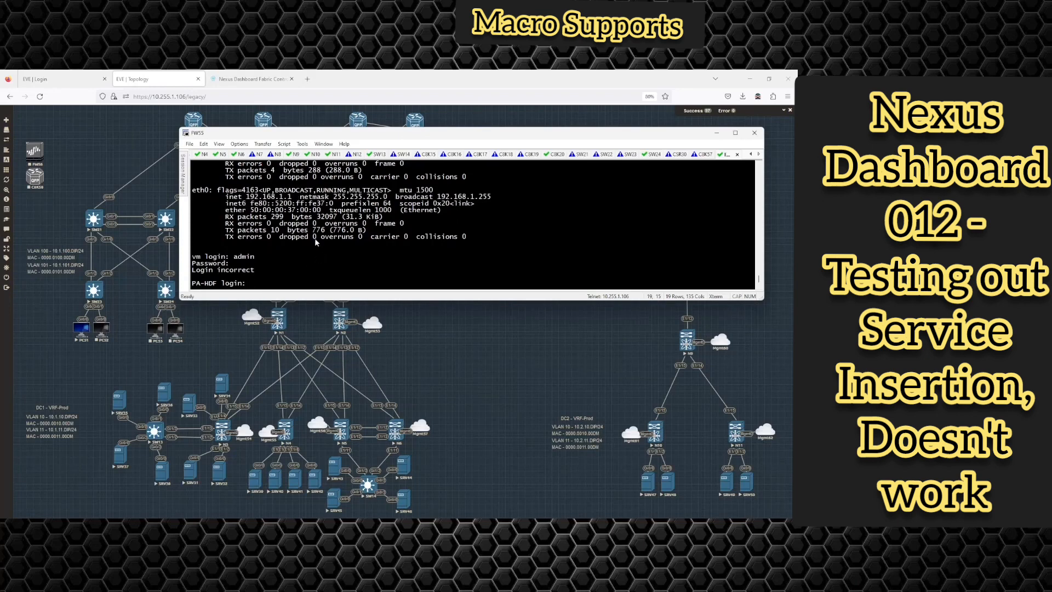
{"action": "left_click_drag", "start_coordinate": [296, 134], "coordinate": [399, 219]}
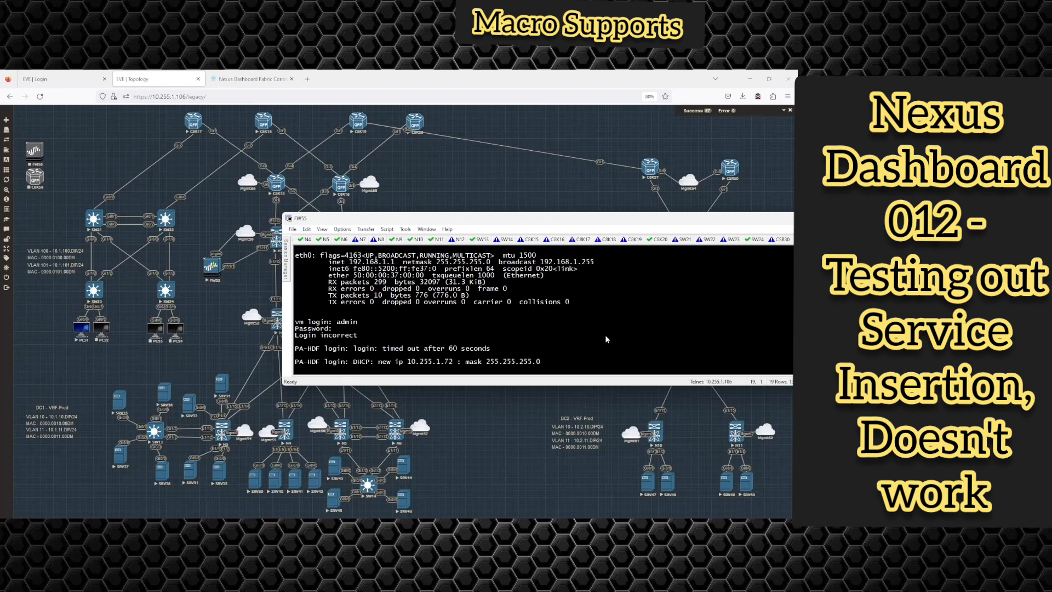
- Log in at the PA-VM console as admin with the default password
{"action": "key", "text": "Return"}
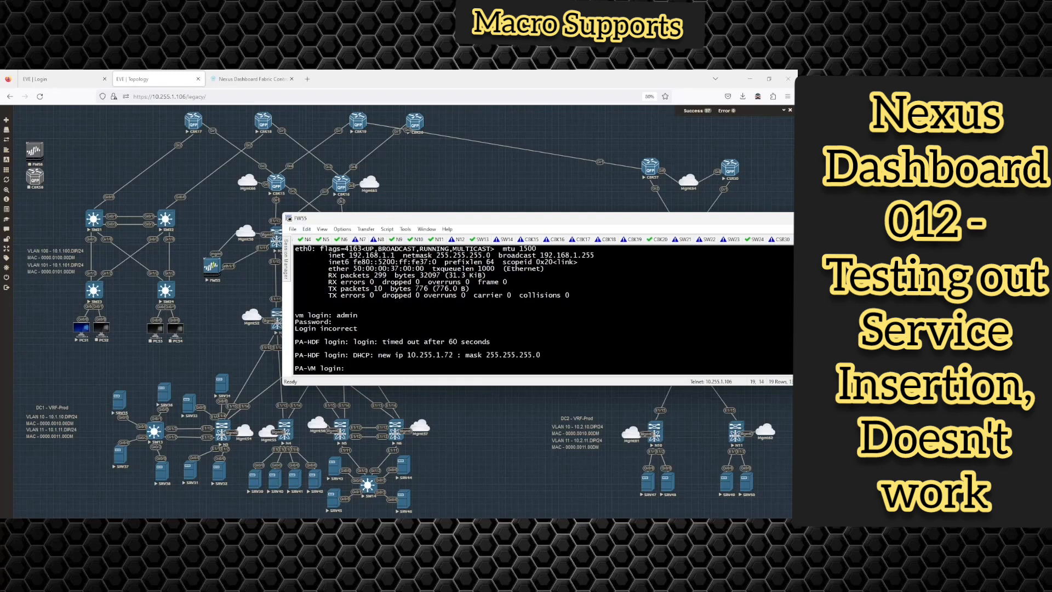
{"action": "type", "text": "admin"}
{"action": "key", "text": "Return"}
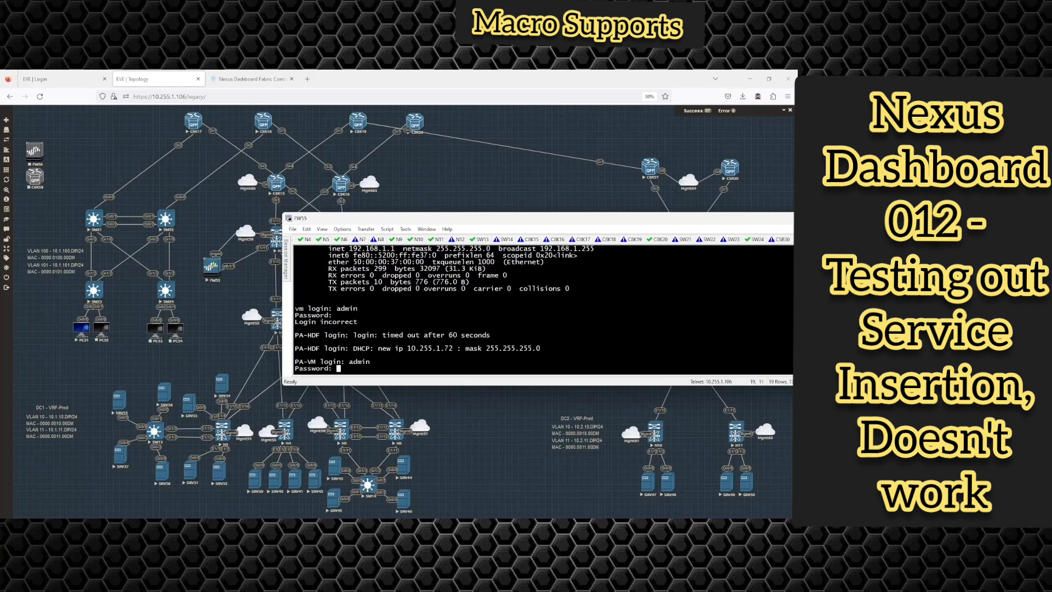
{"action": "key", "text": "Return"}
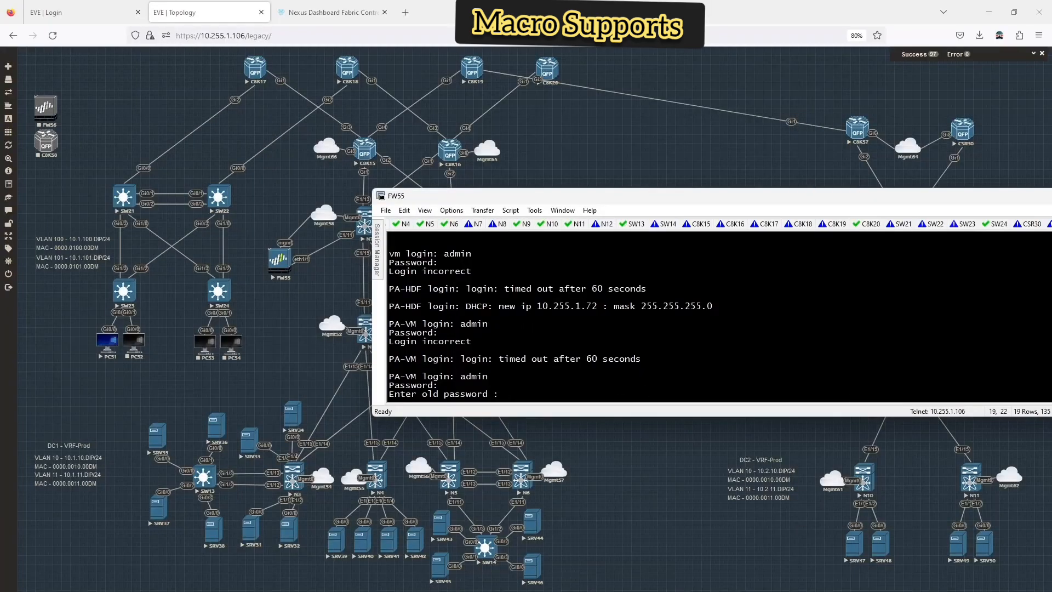
- Answer the old, new and confirm password prompts to reach the admin@PA-VM> prompt
{"action": "key", "text": "Return"}
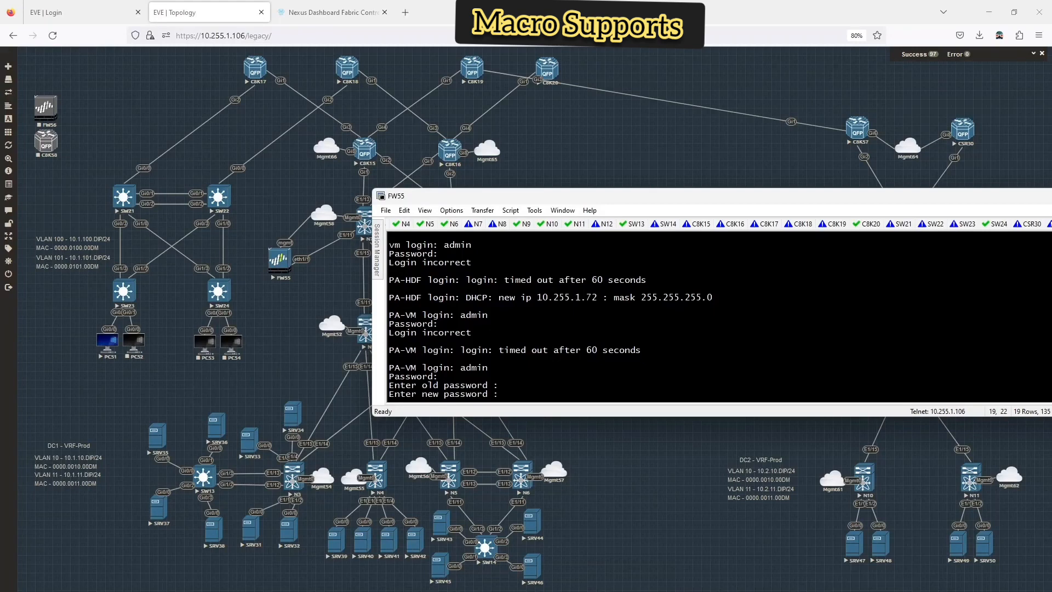
{"action": "key", "text": "Return"}
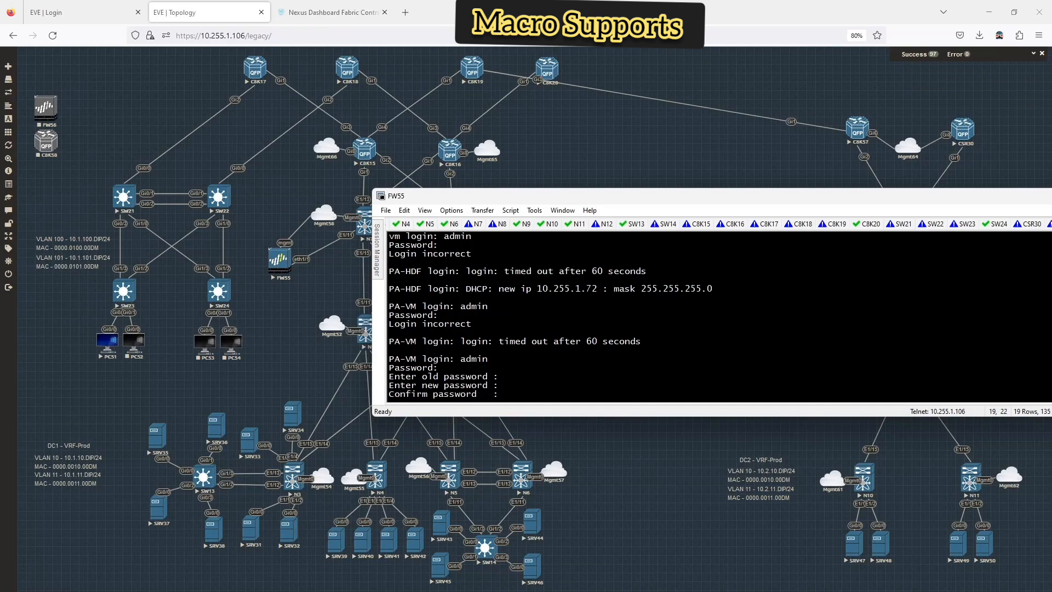
{"action": "key", "text": "Return"}
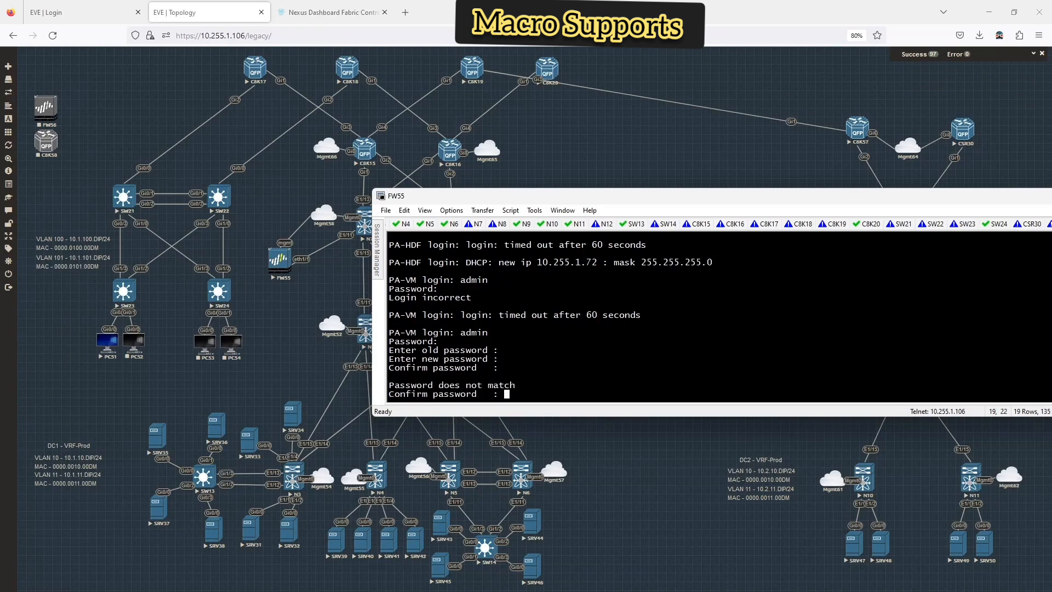
{"action": "key", "text": "Return"}
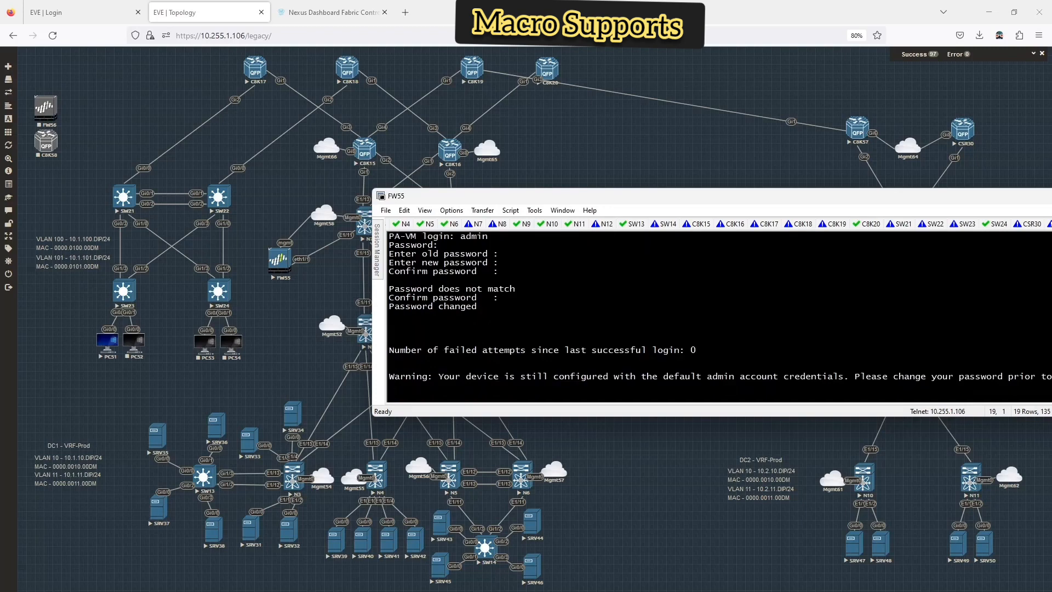
{"action": "key", "text": "Return"}
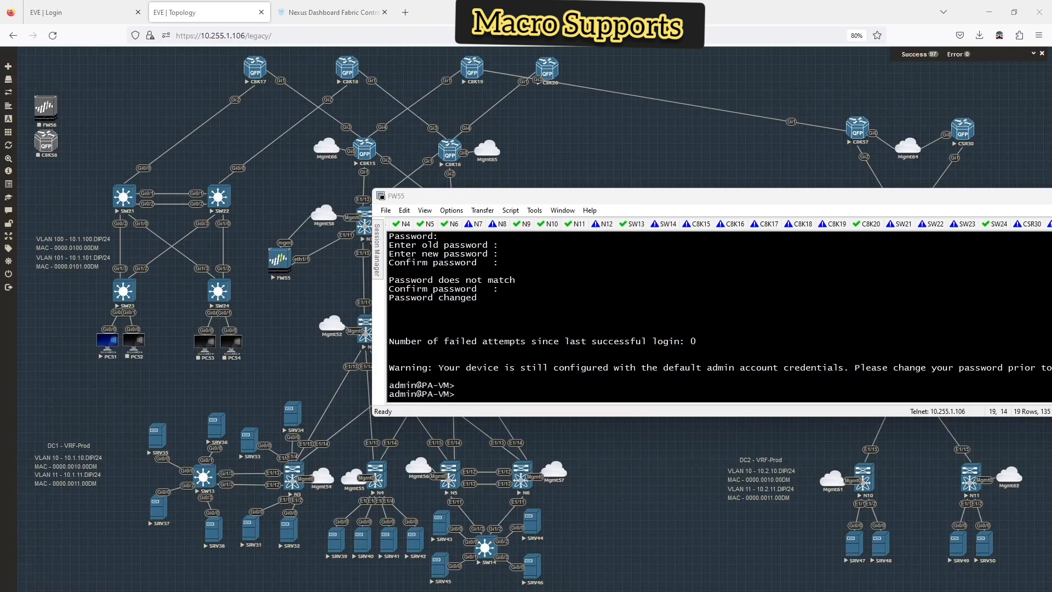
{"action": "left_click_drag", "start_coordinate": [0, 99], "coordinate": [356, 96]}
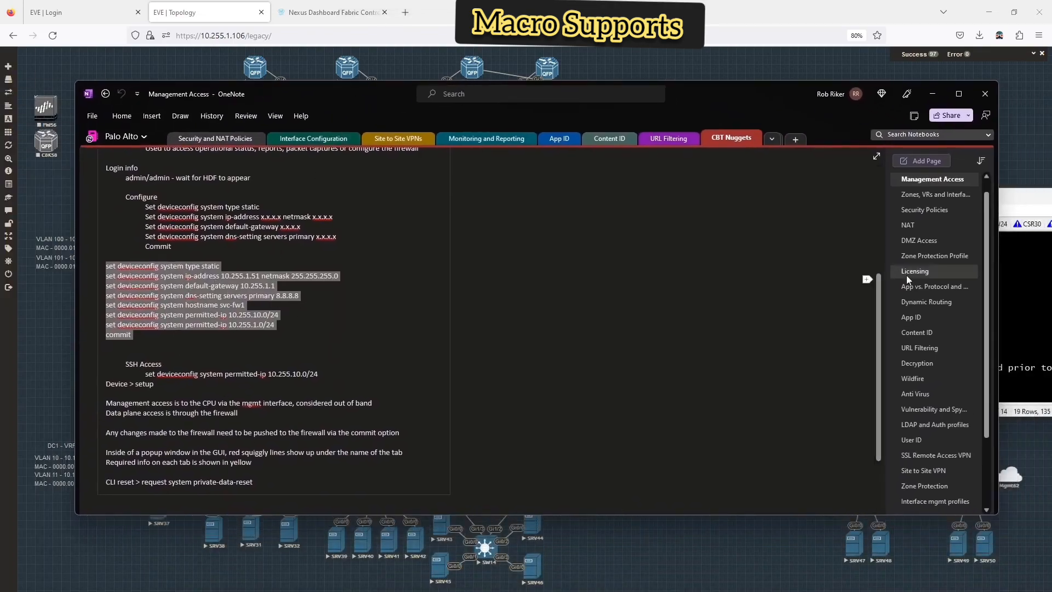
- Browse the show command help with ? on the FW55 console and run show arp
{"action": "left_click", "coordinate": [1027, 189]}
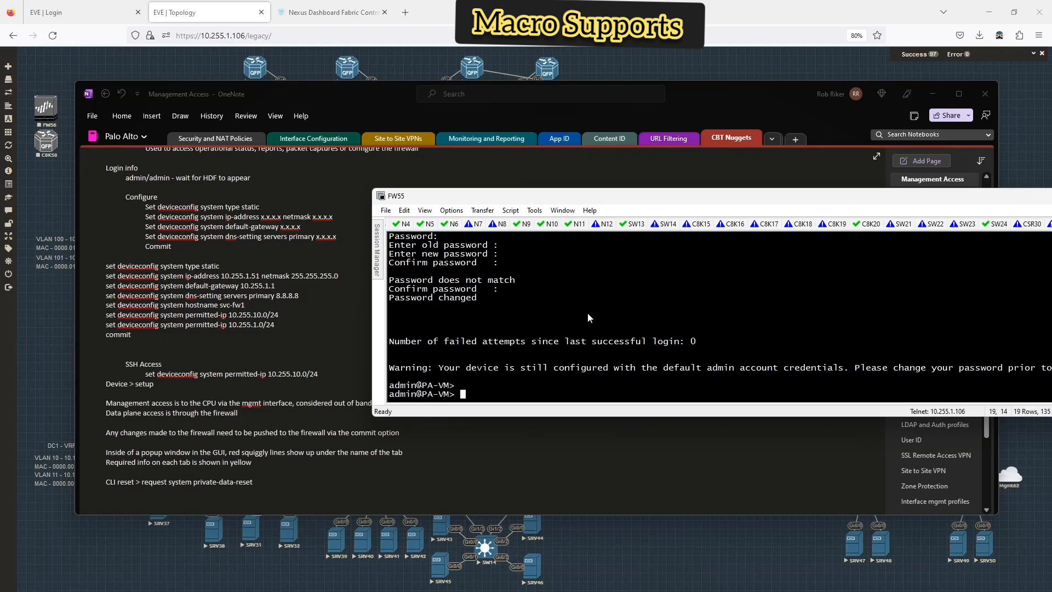
{"action": "type", "text": "?"}
{"action": "type", "text": "g"}
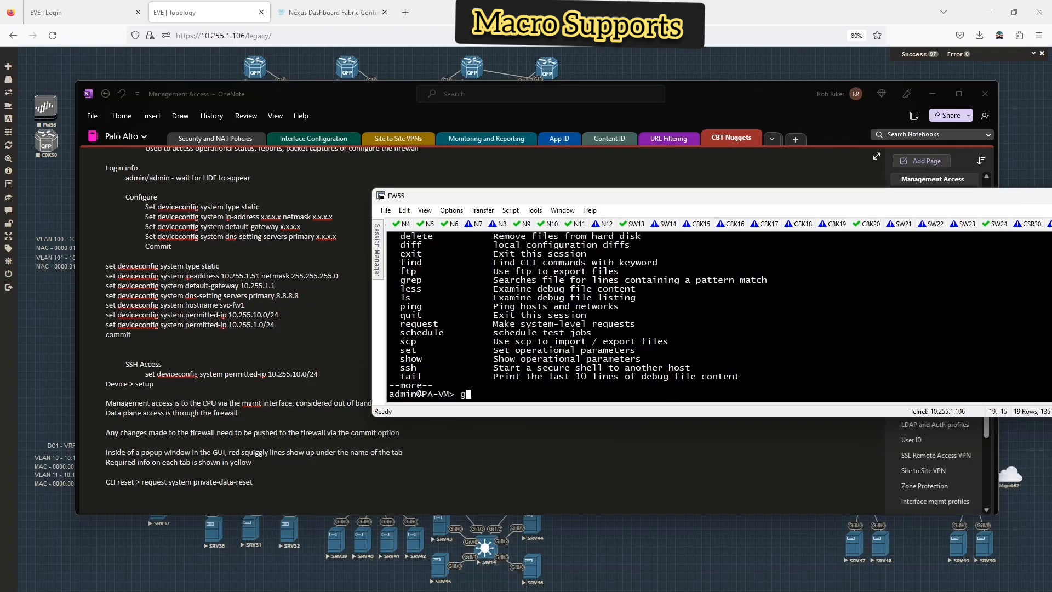
{"action": "key", "text": "BackSpace"}
{"action": "type", "text": "show ?"}
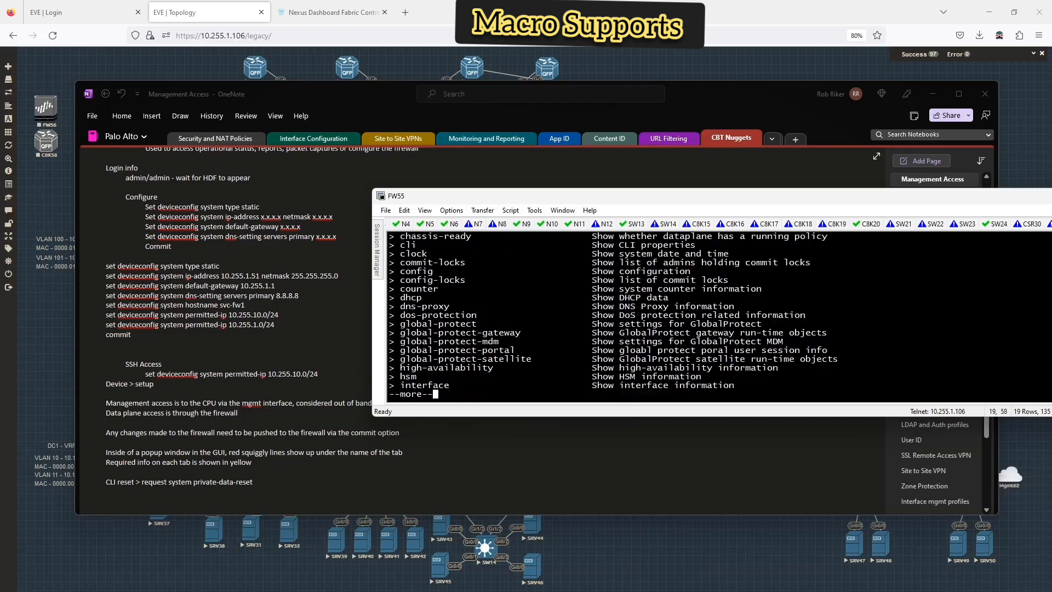
{"action": "scroll", "coordinate": [590, 294], "scroll_direction": "up", "scroll_amount": 3}
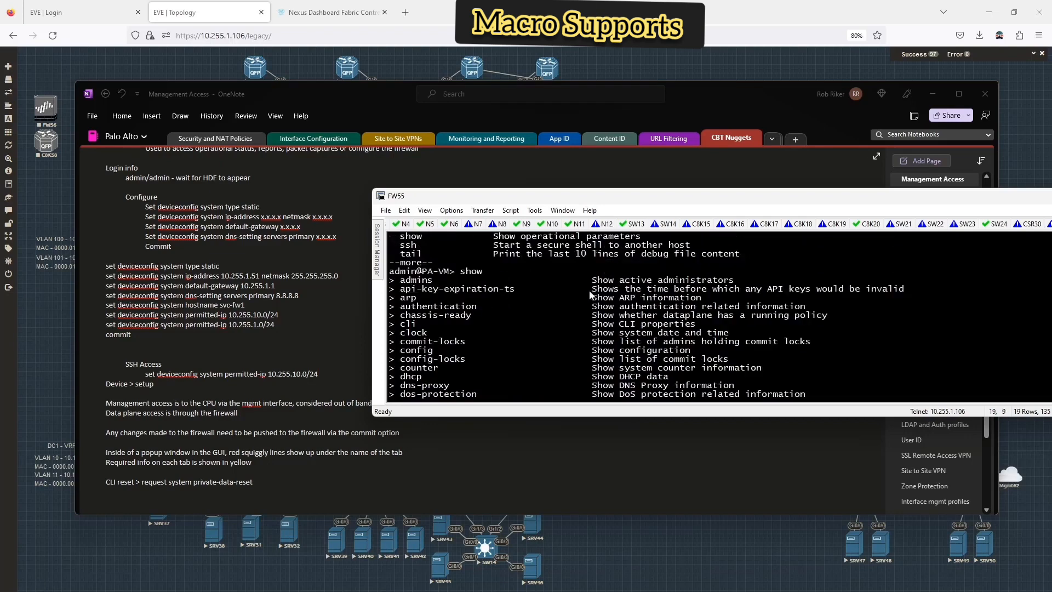
{"action": "scroll", "coordinate": [591, 294], "scroll_direction": "down", "scroll_amount": 3}
{"action": "type", "text": "qarp"}
{"action": "key", "text": "Return"}
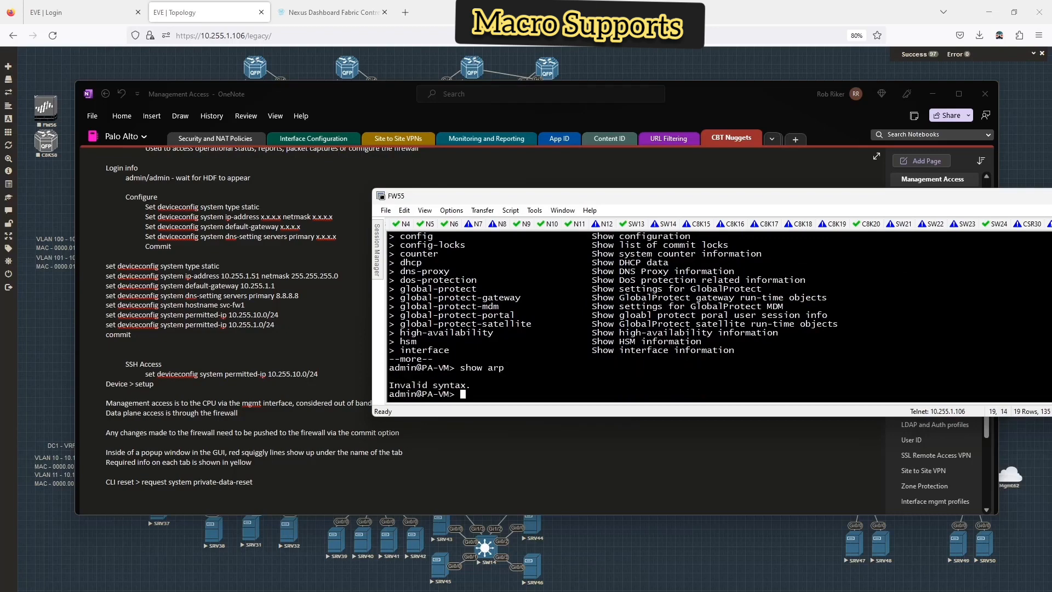
- Run show arp management, which returns only headers with no ARP entries
{"action": "type", "text": "show arp"}
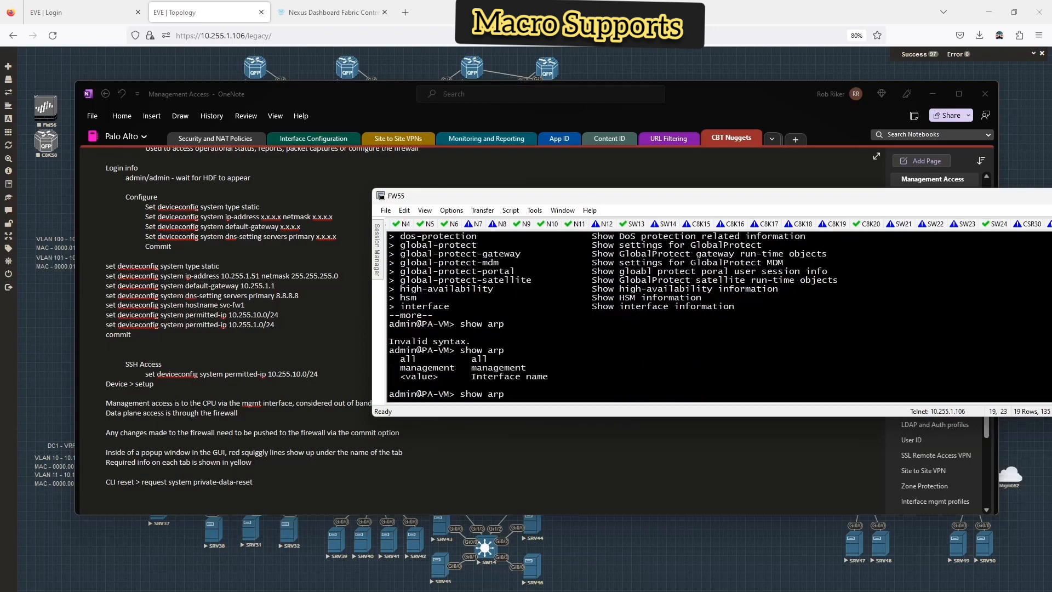
{"action": "type", "text": " ?ma"}
{"action": "key", "text": "Tab"}
{"action": "type", "text": "?"}
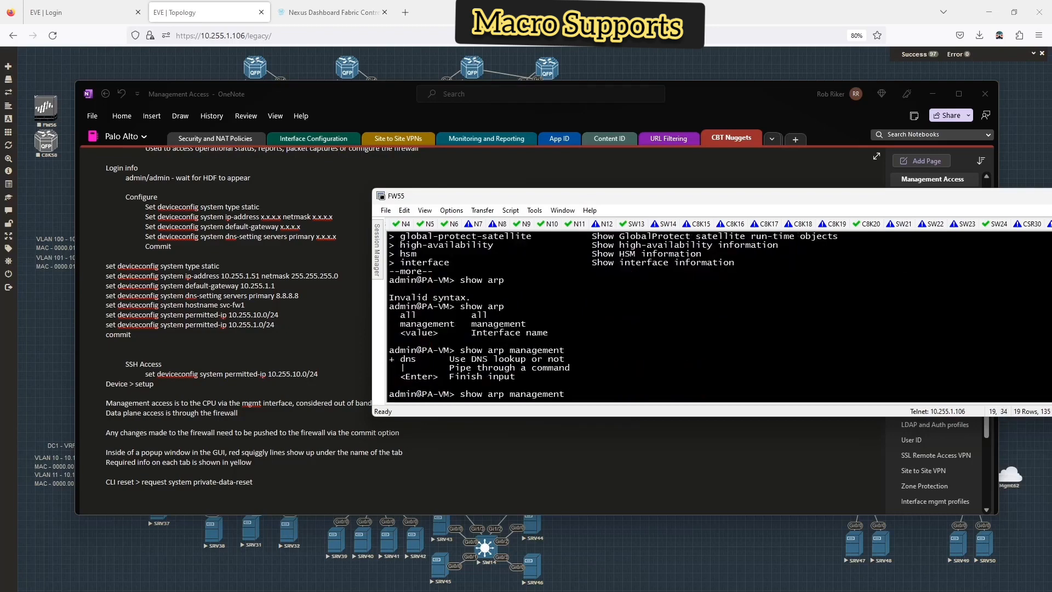
{"action": "key", "text": "Return"}
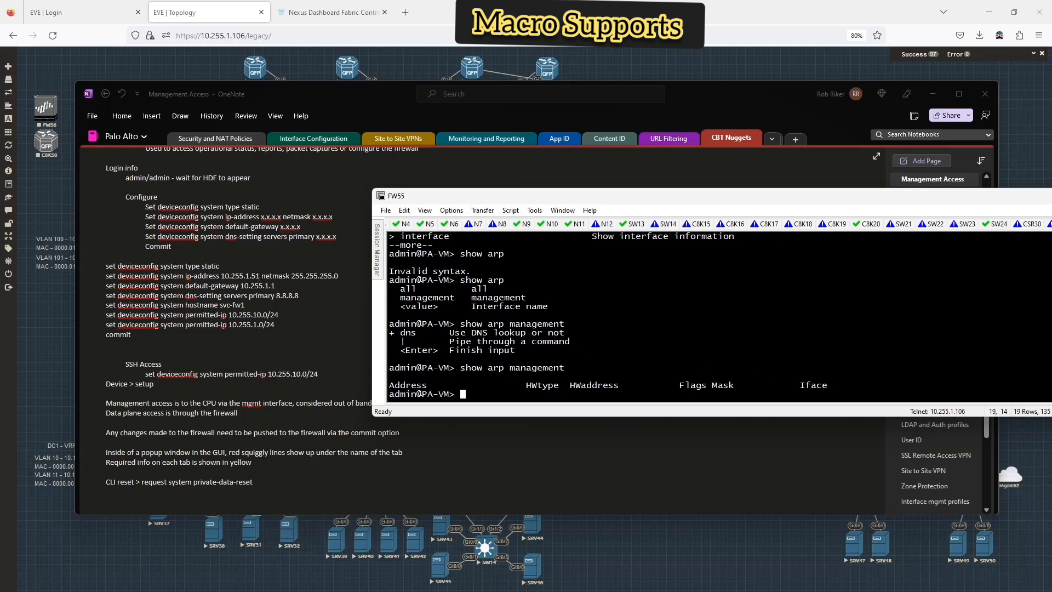
{"action": "left_click", "coordinate": [259, 278]}
- Copy the deviceconfig commands from the notes and paste them into configure mode
{"action": "left_click_drag", "start_coordinate": [542, 196], "coordinate": [0, 265]}
{"action": "left_click", "coordinate": [328, 265]}
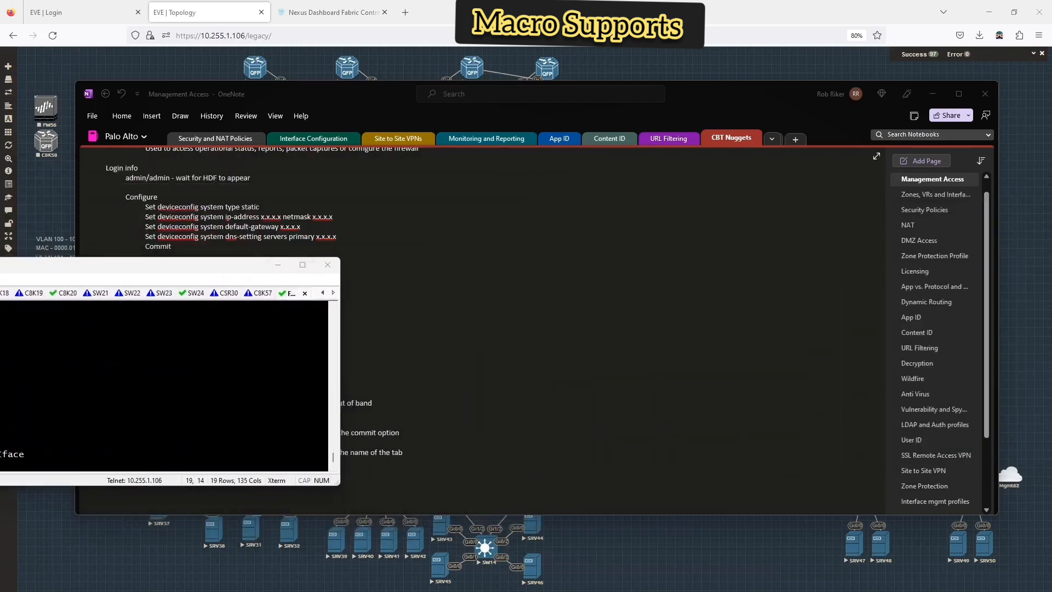
{"action": "left_click", "coordinate": [489, 358]}
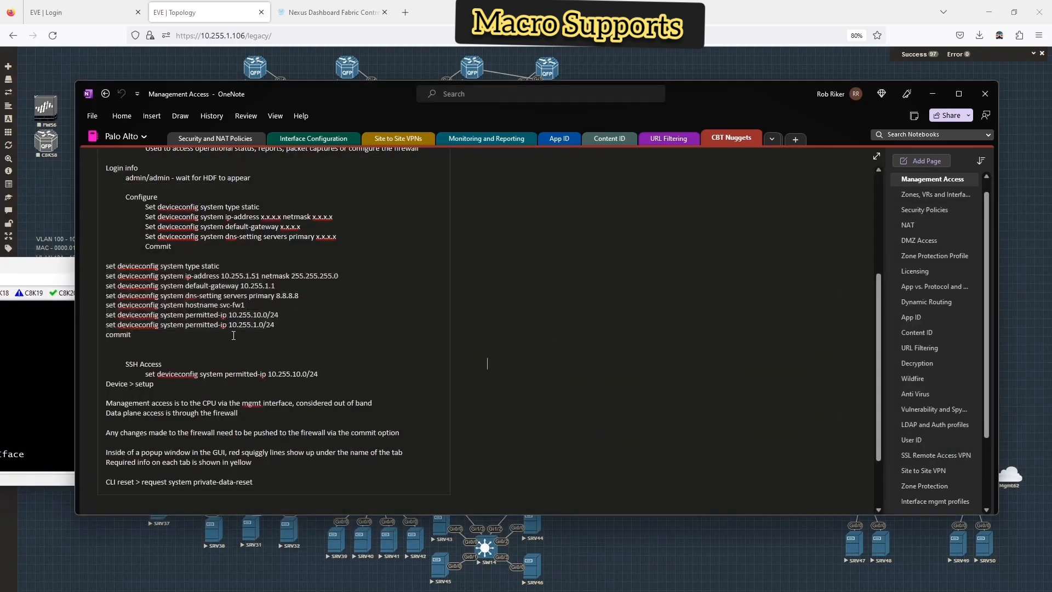
{"action": "left_click_drag", "start_coordinate": [149, 335], "coordinate": [91, 267]}
{"action": "key", "text": "ctrl+c"}
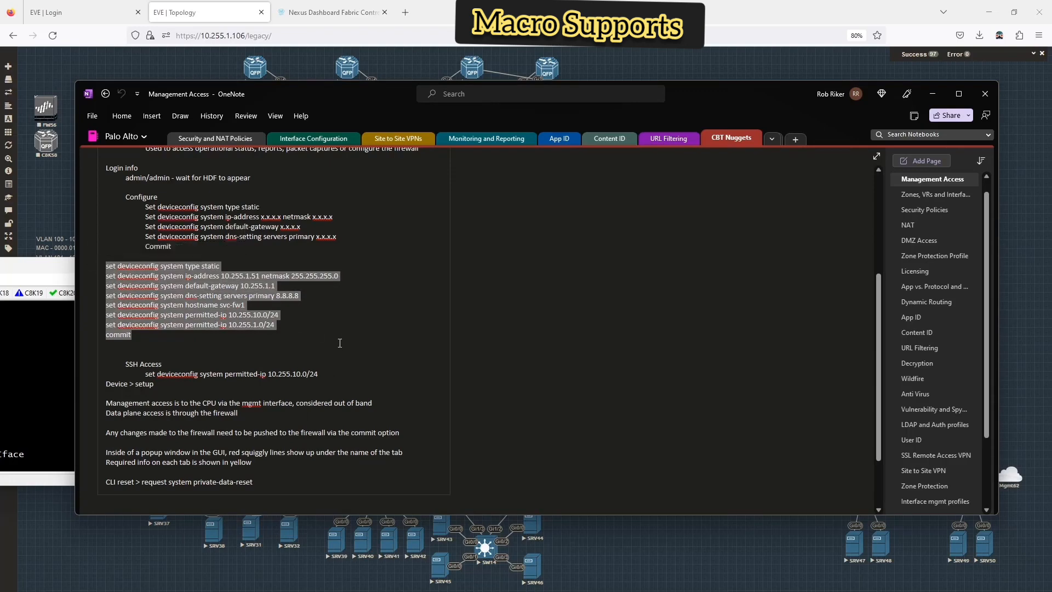
{"action": "left_click_drag", "start_coordinate": [1, 265], "coordinate": [340, 224]}
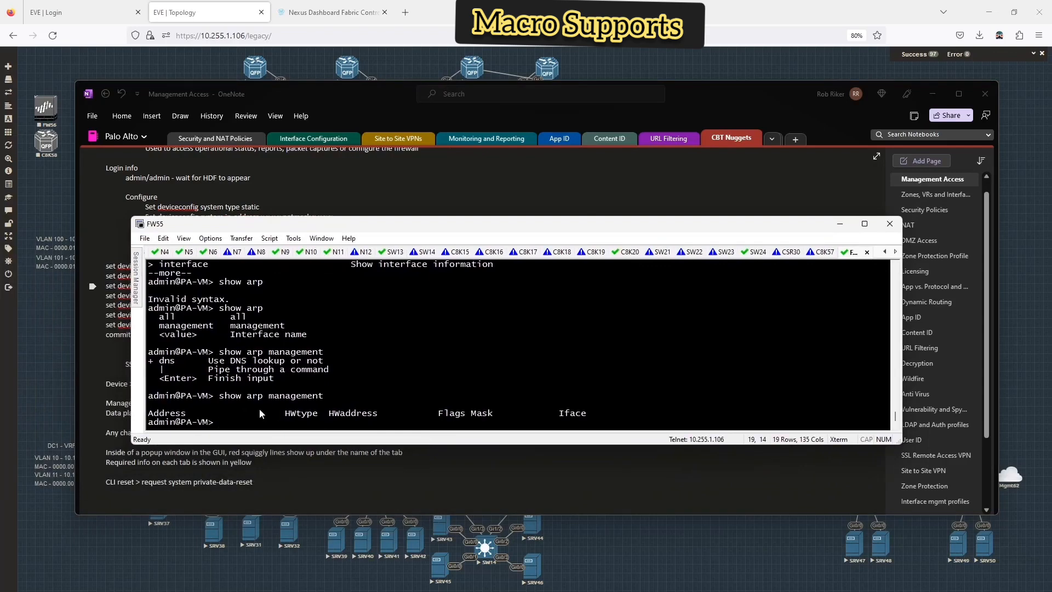
{"action": "type", "text": "configure"}
{"action": "key", "text": "Return"}
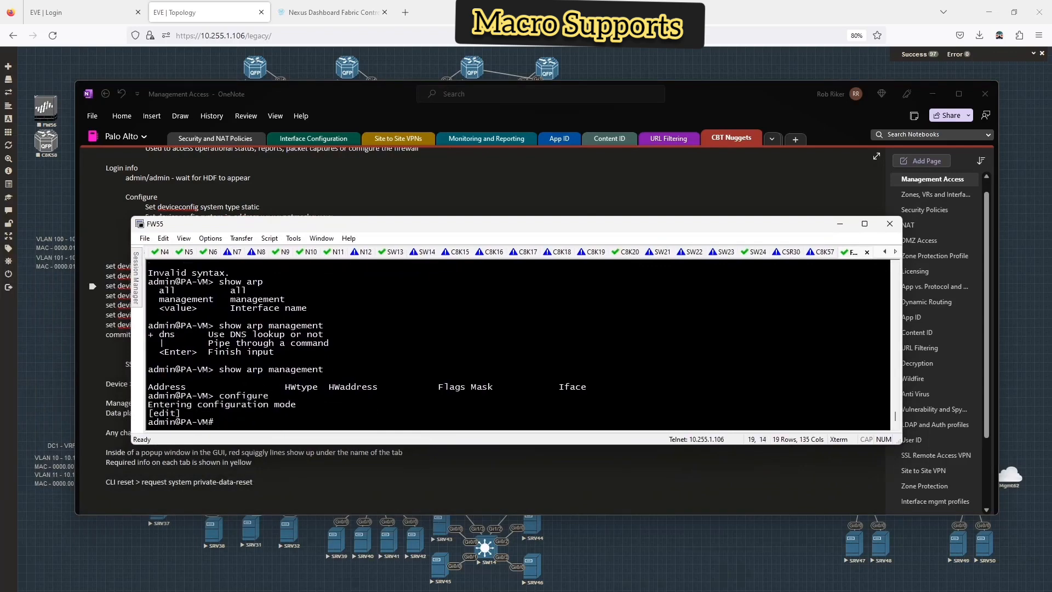
{"action": "key", "text": "shift+Insert"}
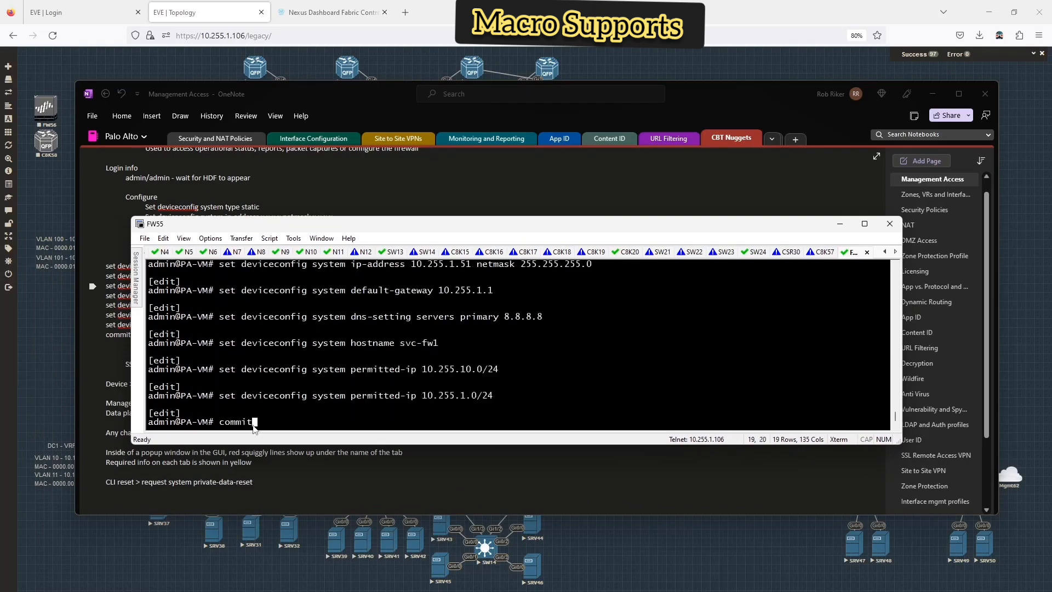
{"action": "key", "text": "Return"}
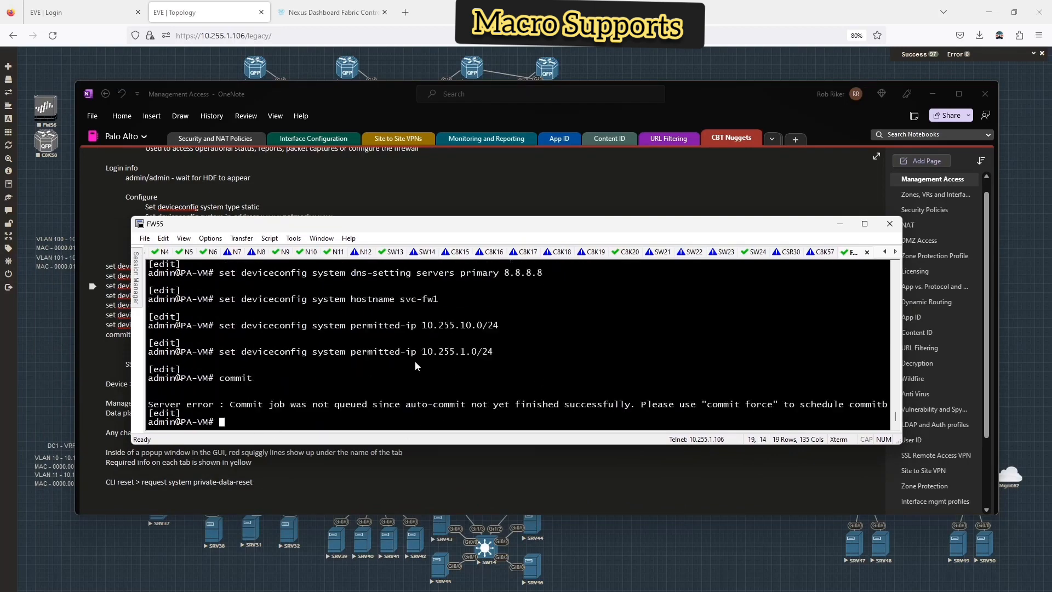
- Run commit force so the configuration commits and the prompt becomes admin@svc-fw1#
{"action": "type", "text": "commit"}
{"action": "key", "text": "question"}
{"action": "type", "text": "force"}
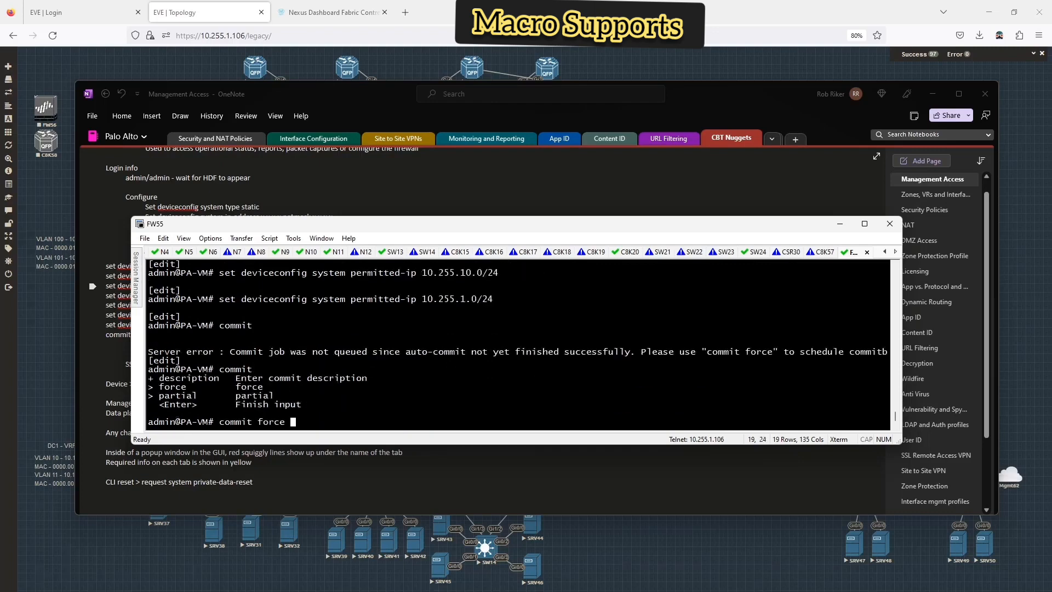
{"action": "key", "text": "question"}
{"action": "key", "text": "Return"}
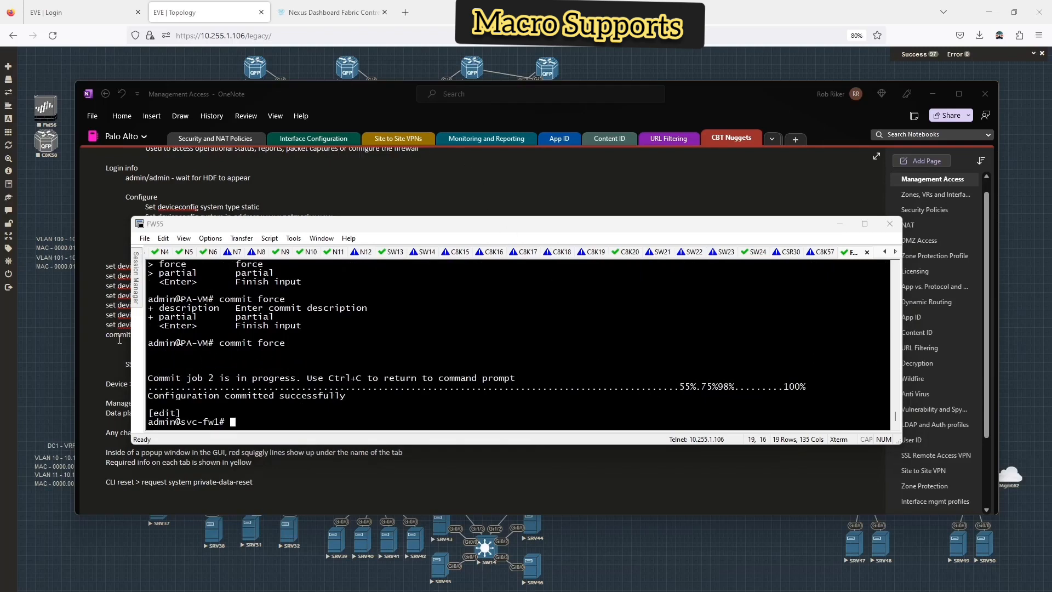
{"action": "left_click", "coordinate": [53, 330]}
{"action": "left_click", "coordinate": [405, 12]}
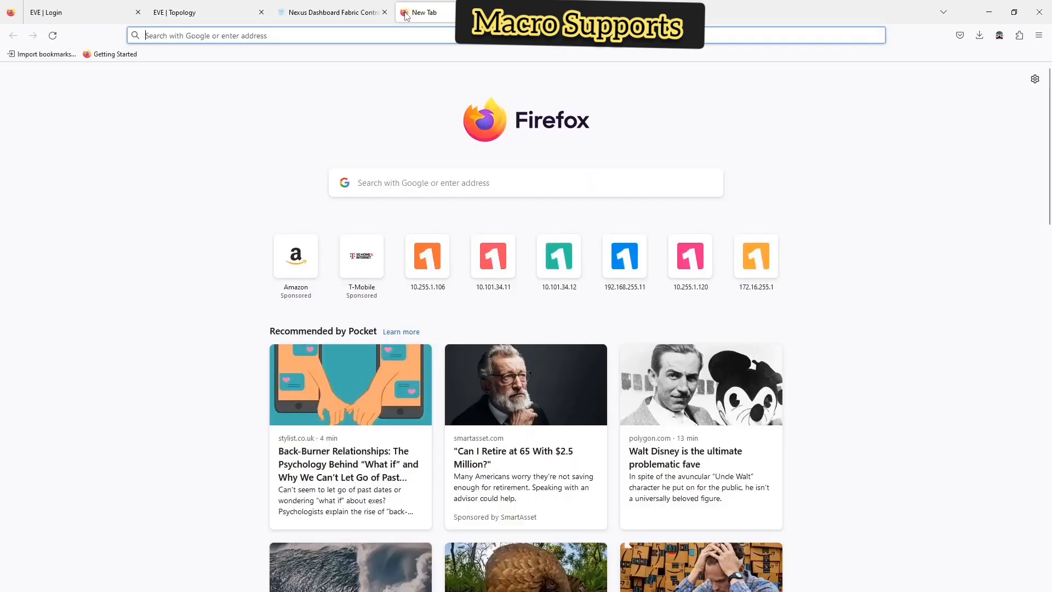
{"action": "type", "text": "https:/"}
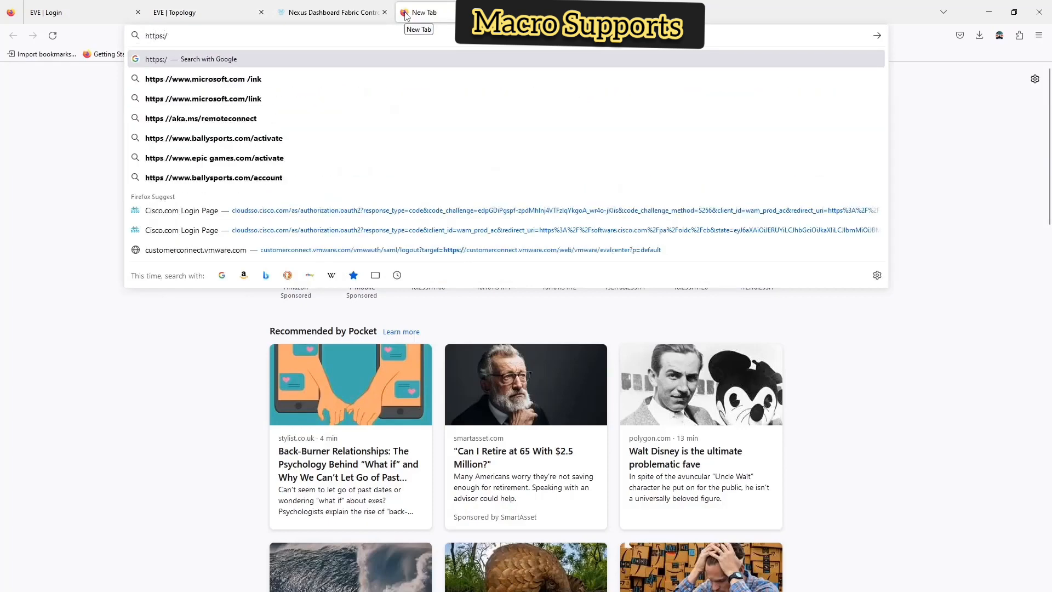
{"action": "type", "text": "/10.255.1."}
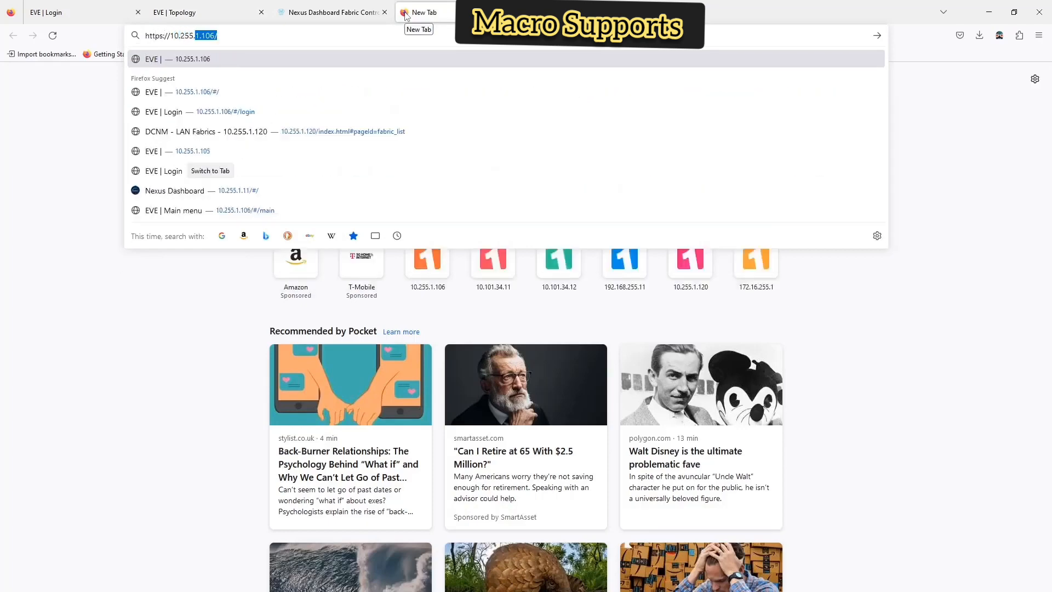
{"action": "type", "text": "51"}
{"action": "key", "text": "Return"}
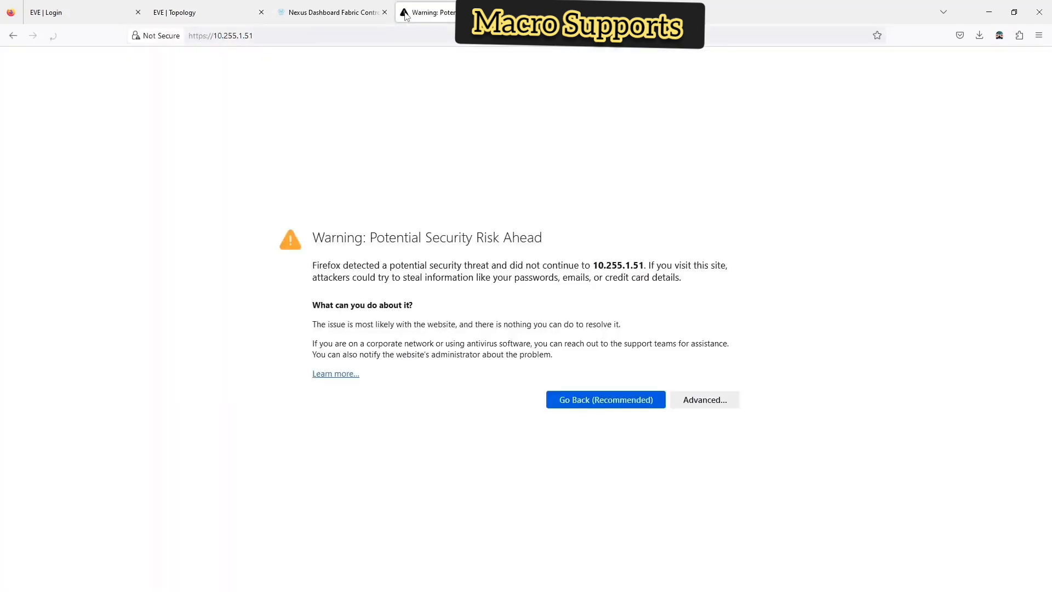
{"action": "left_click", "coordinate": [704, 399]}
{"action": "scroll", "coordinate": [655, 493], "scroll_direction": "down", "scroll_amount": 2}
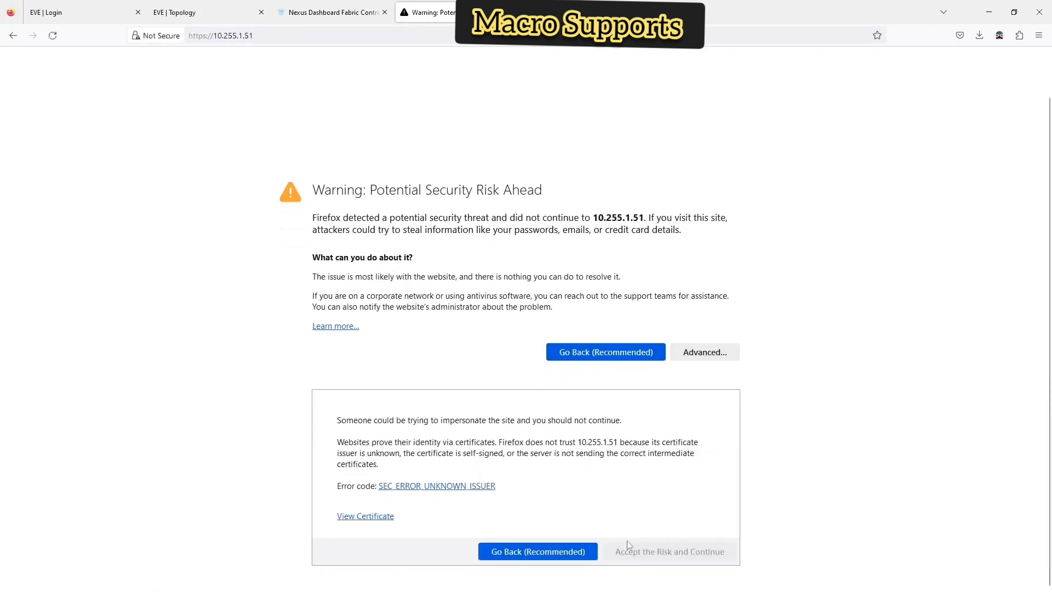
{"action": "left_click", "coordinate": [639, 554]}
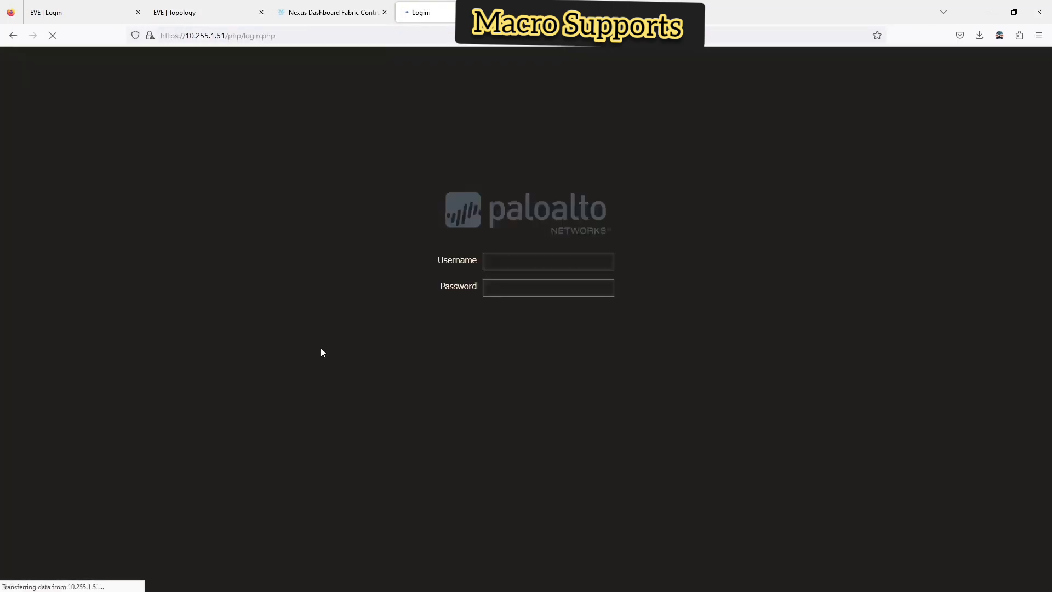
- Log in to the PAN-OS web UI as admin with the default password
{"action": "type", "text": "admin"}
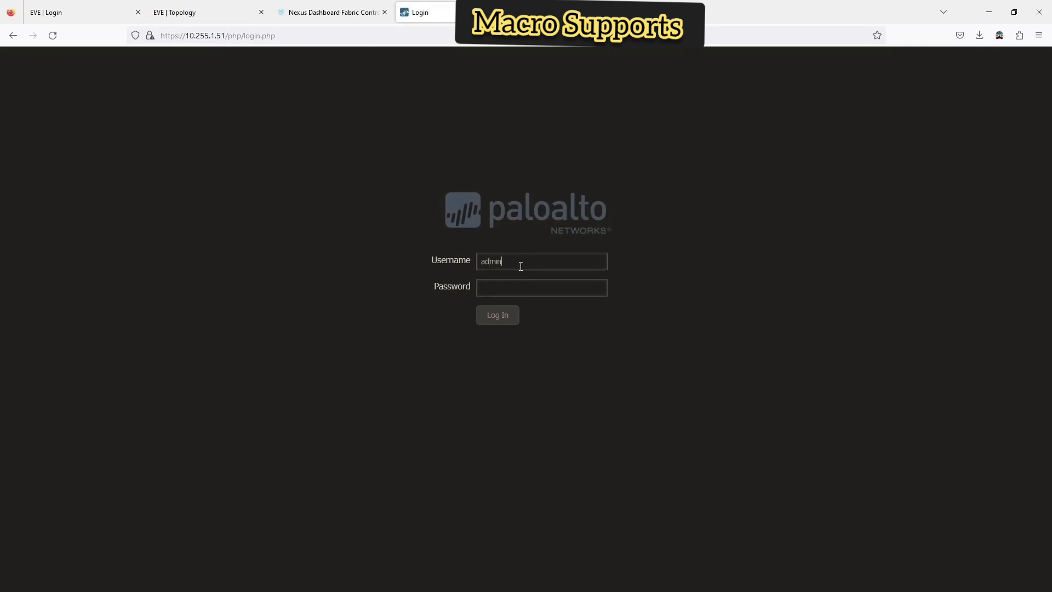
{"action": "type", "text": "••••••••"}
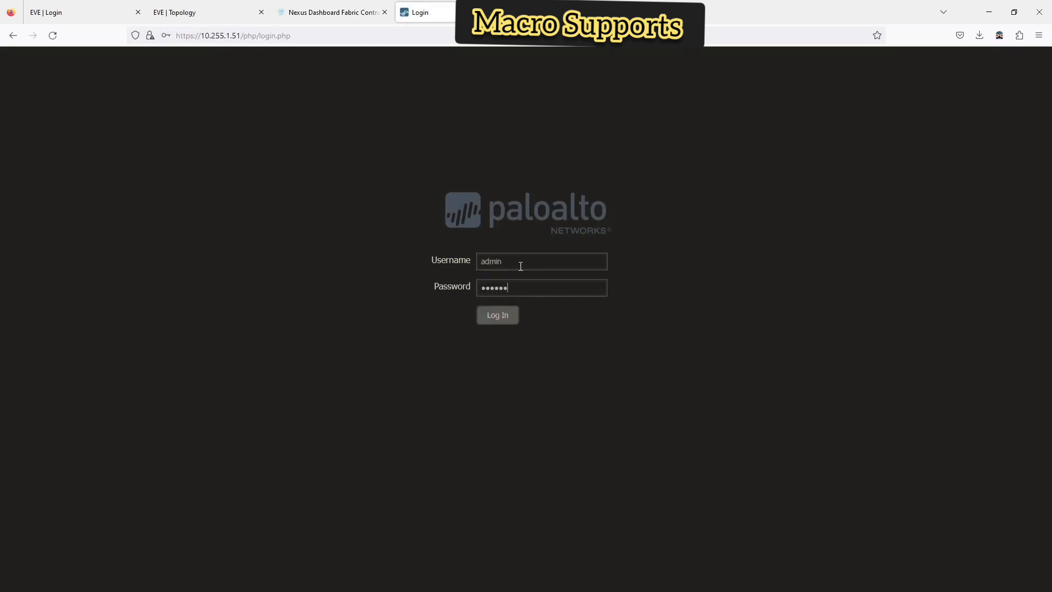
{"action": "key", "text": "Return"}
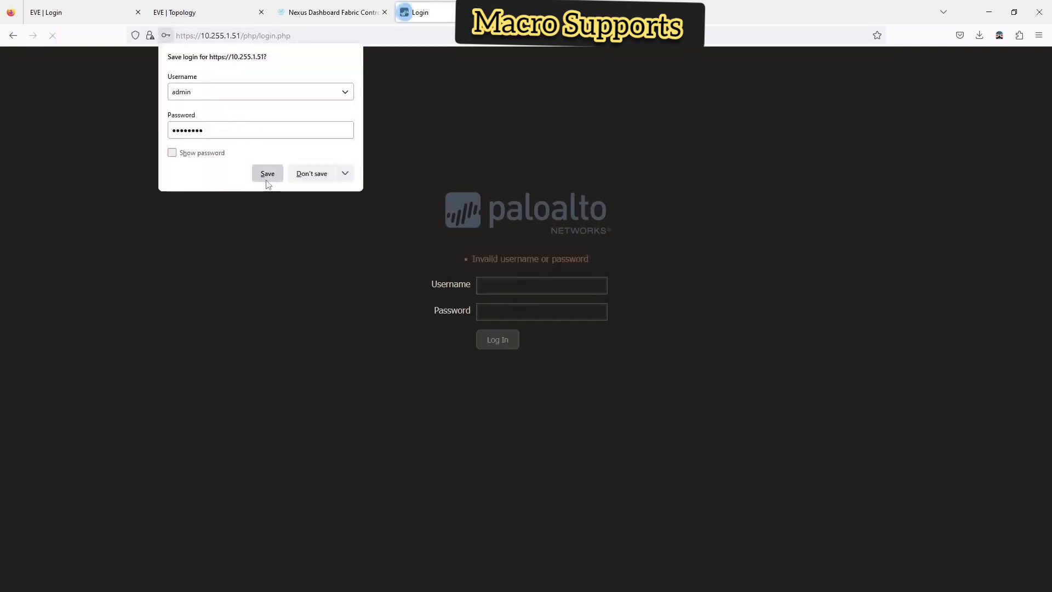
{"action": "left_click", "coordinate": [268, 174]}
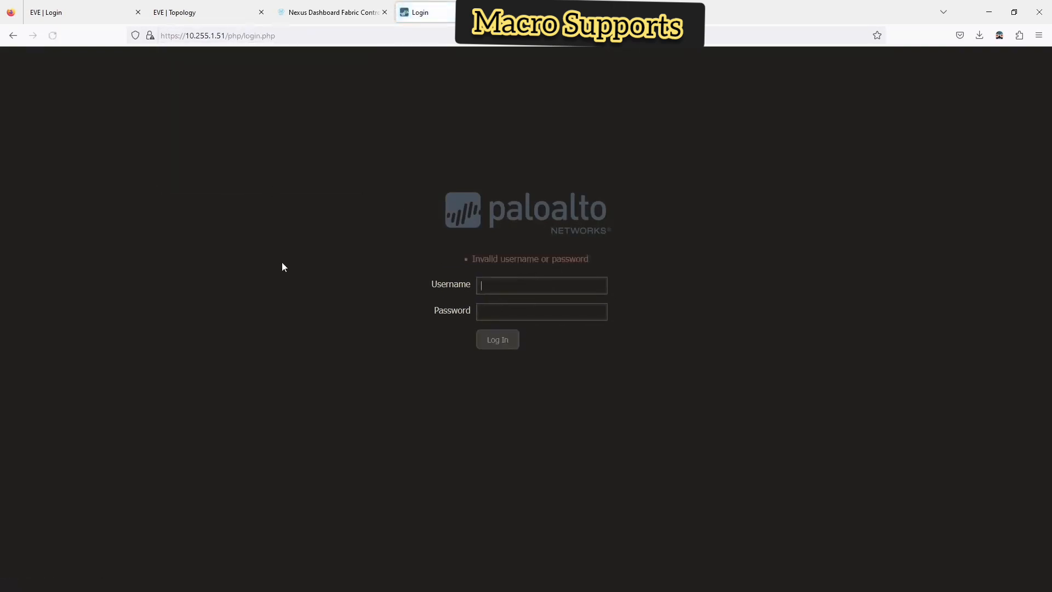
{"action": "left_click", "coordinate": [540, 291]}
{"action": "type", "text": "admin"}
{"action": "key", "text": "Tab"}
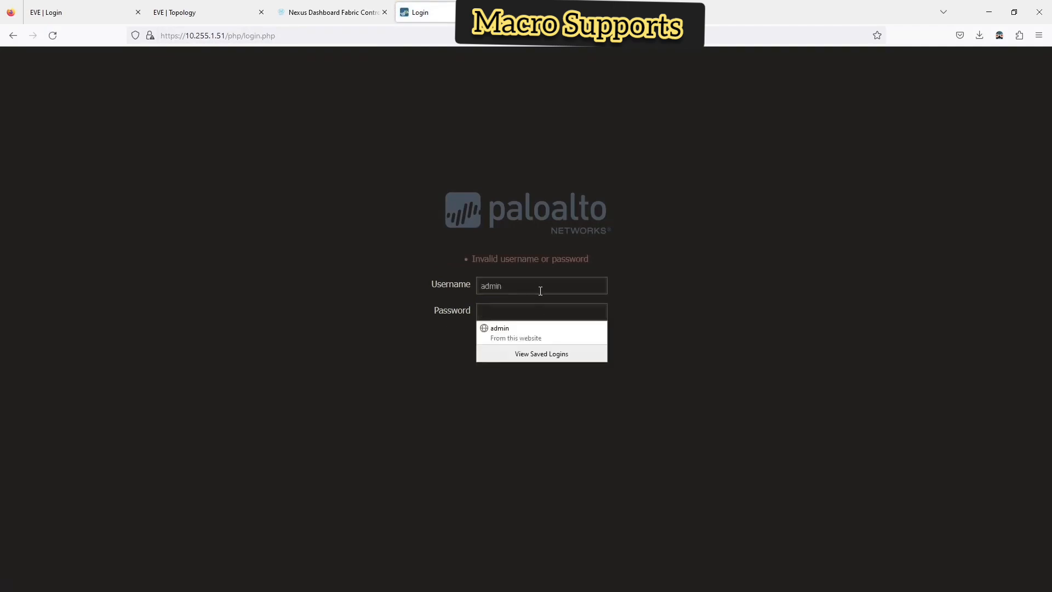
{"action": "type", "text": "admin"}
{"action": "key", "text": "Return"}
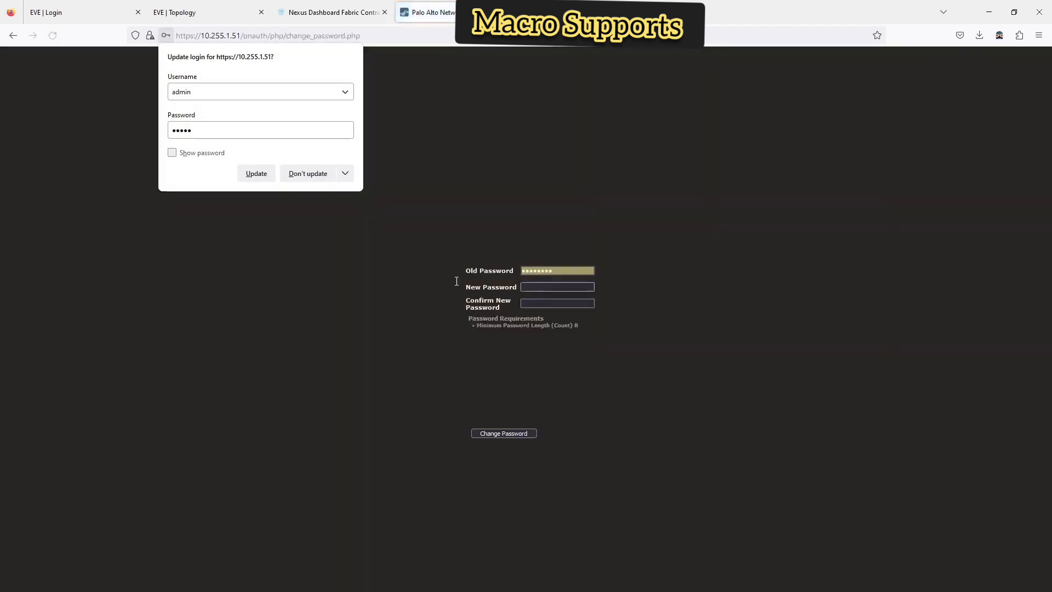
{"action": "left_click", "coordinate": [297, 240]}
- Enter the new password and its confirmation, retrying after the form reports an error
{"action": "left_click", "coordinate": [544, 286]}
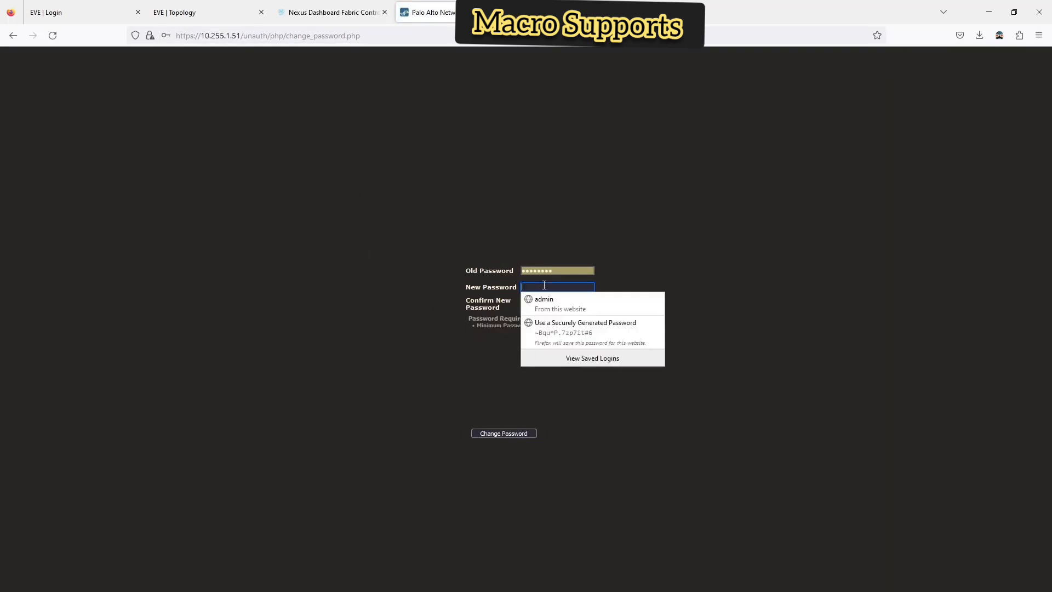
{"action": "type", "text": "Admi"}
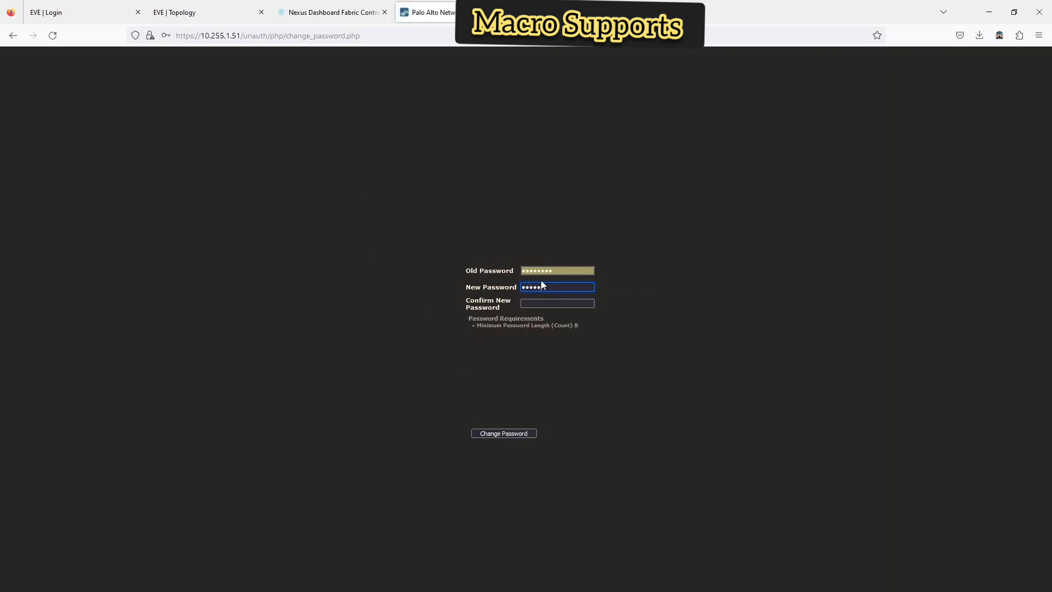
{"action": "key", "text": "BackSpace"}
{"action": "type", "text": "23"}
{"action": "key", "text": "Tab"}
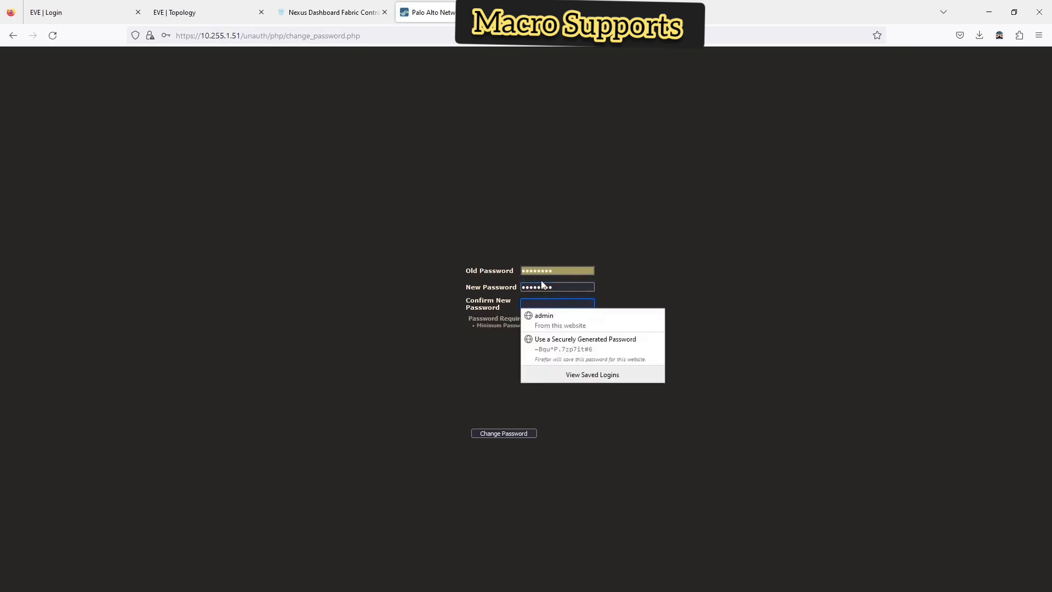
{"action": "type", "text": "Ad"}
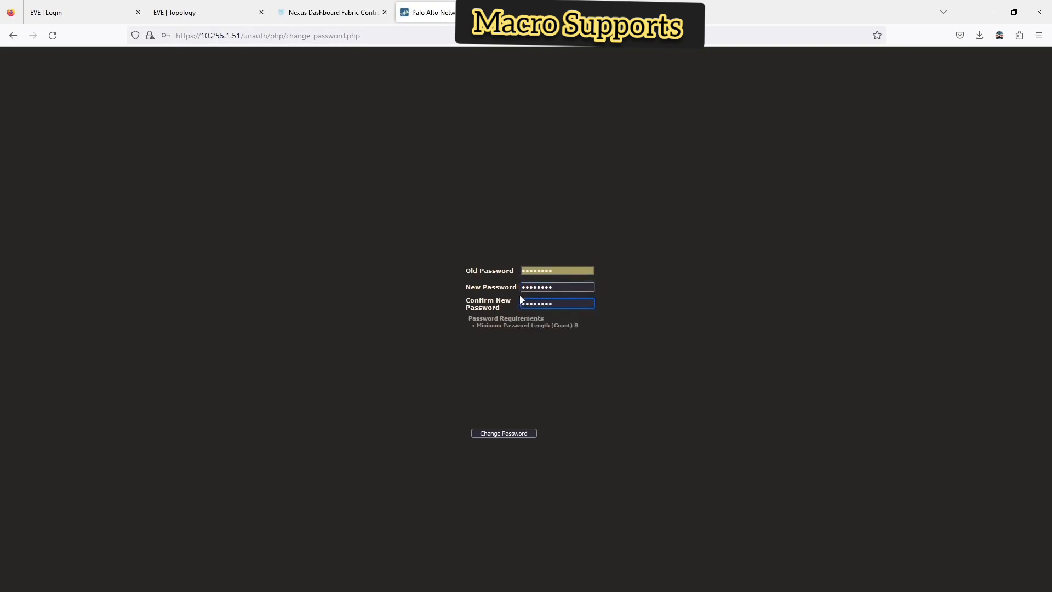
{"action": "left_click", "coordinate": [525, 435]}
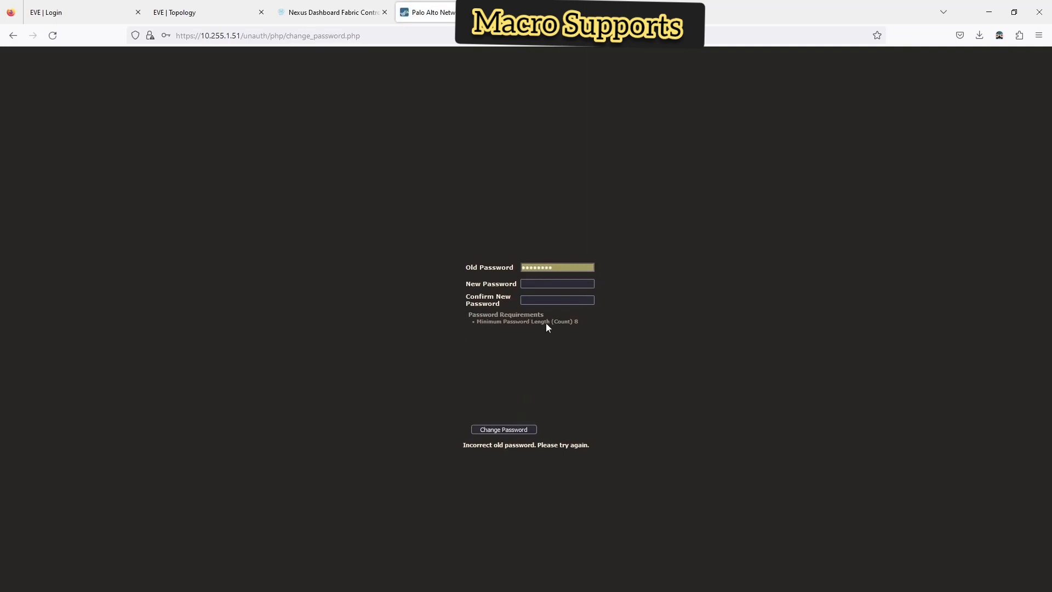
{"action": "left_click", "coordinate": [558, 282]}
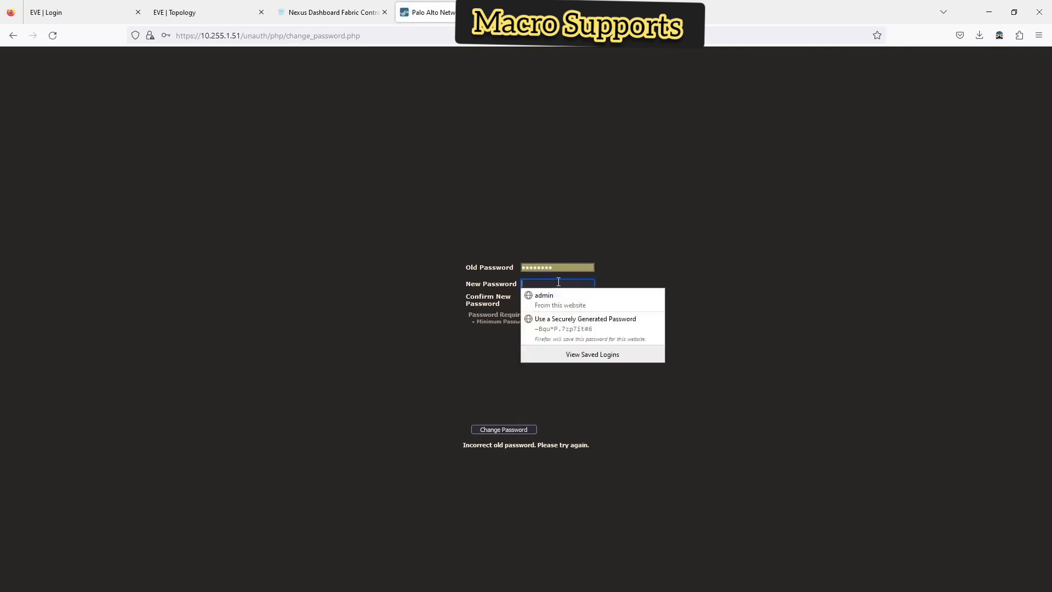
{"action": "type", "text": "admin123"}
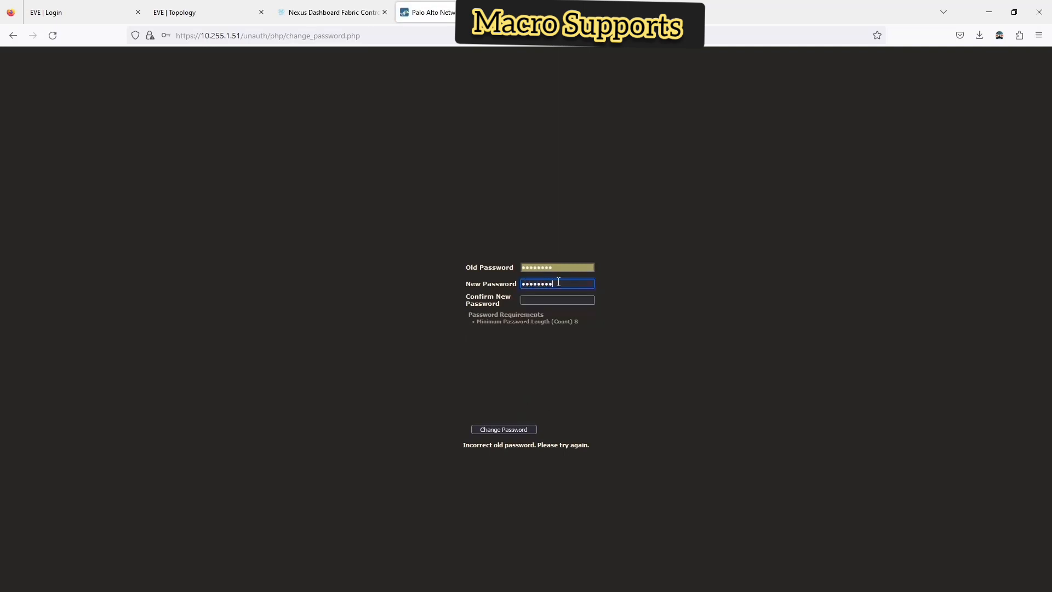
{"action": "key", "text": "Tab"}
{"action": "type", "text": "admin123"}
{"action": "key", "text": "Return"}
- Fill in the correct old password plus new and confirm passwords, then submit the change
{"action": "left_click", "coordinate": [555, 266]}
{"action": "key", "text": "BackSpace"}
{"action": "key", "text": "BackSpace"}
{"action": "key", "text": "BackSpace"}
{"action": "key", "text": "BackSpace"}
{"action": "key", "text": "BackSpace"}
{"action": "key", "text": "BackSpace"}
{"action": "key", "text": "BackSpace"}
{"action": "key", "text": "BackSpace"}
{"action": "type", "text": "admin"}
{"action": "key", "text": "Tab"}
{"action": "type", "text": "••••••••"}
{"action": "key", "text": "Tab"}
{"action": "type", "text": "••••••••"}
{"action": "left_click", "coordinate": [518, 428]}
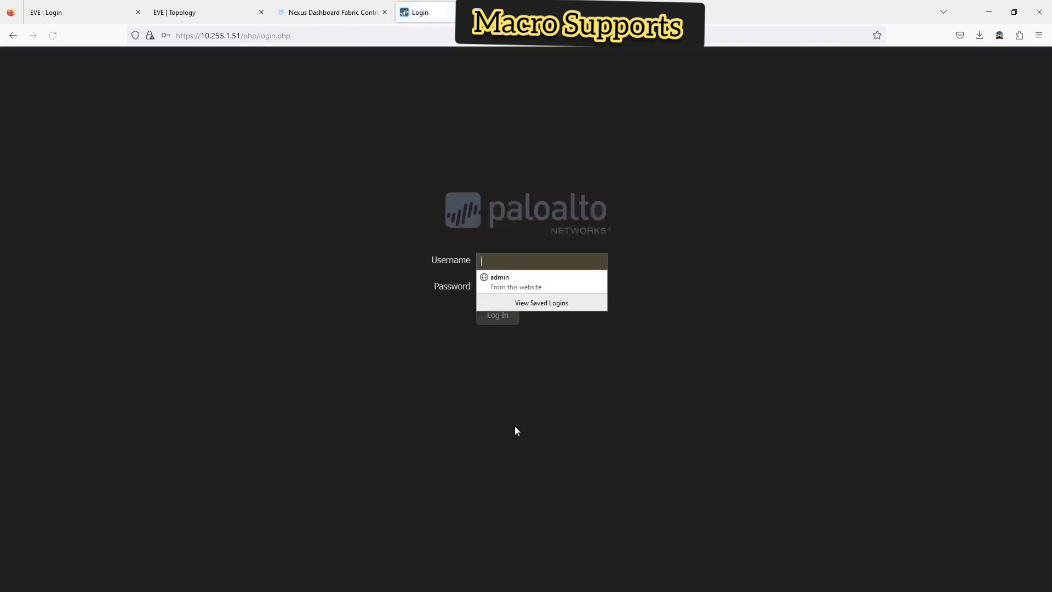
- Sign in with the saved admin username and the new password
{"action": "left_click", "coordinate": [507, 262]}
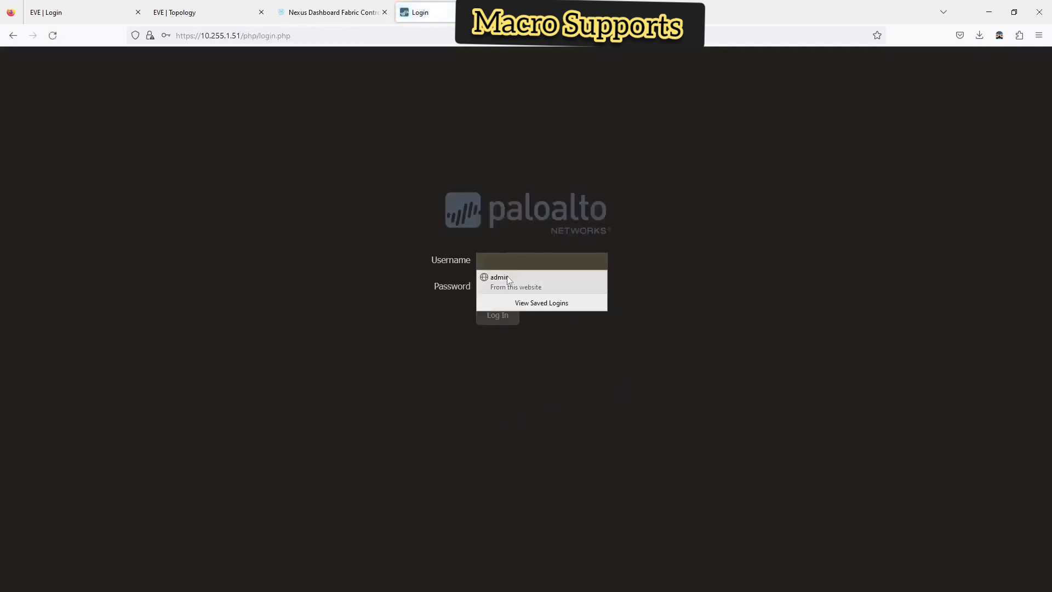
{"action": "left_click", "coordinate": [505, 277]}
{"action": "left_click", "coordinate": [502, 288]}
{"action": "type", "text": "••••••••"}
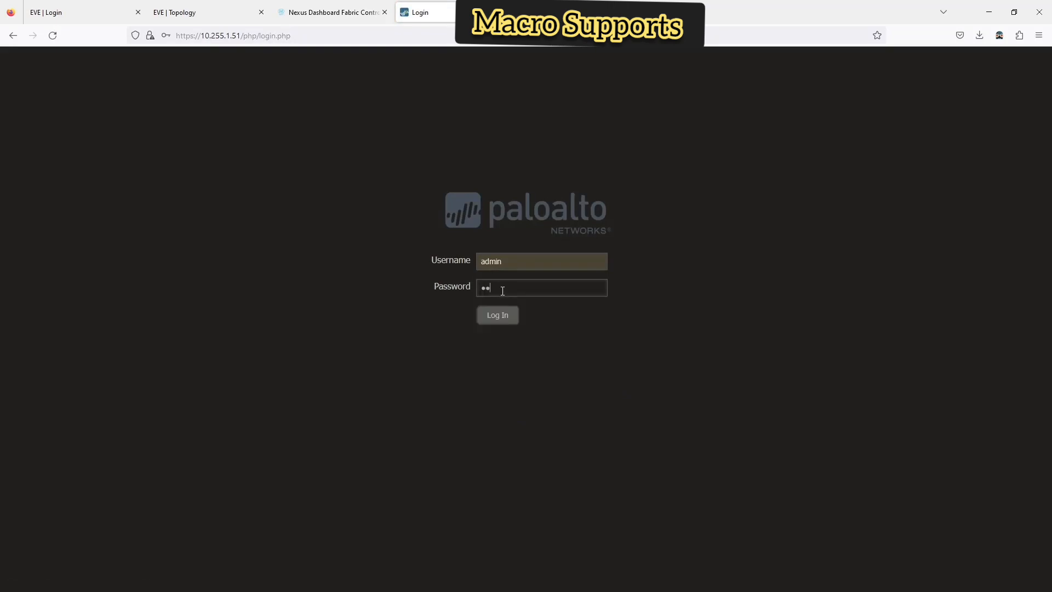
{"action": "left_click", "coordinate": [500, 315]}
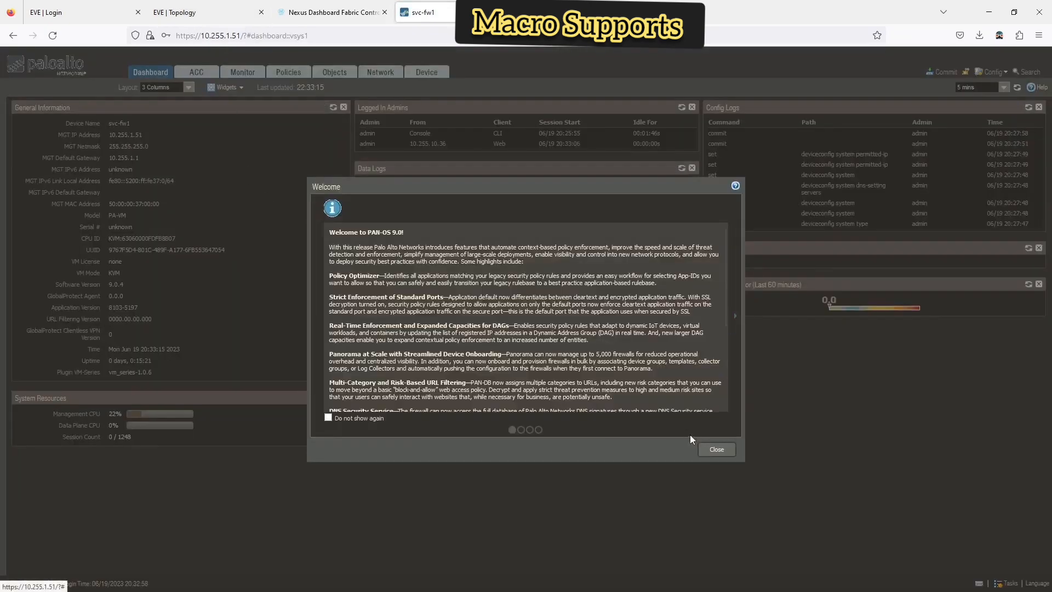
- Tick 'Do not show again', page through the Welcome dialog and close it
{"action": "left_click", "coordinate": [377, 417]}
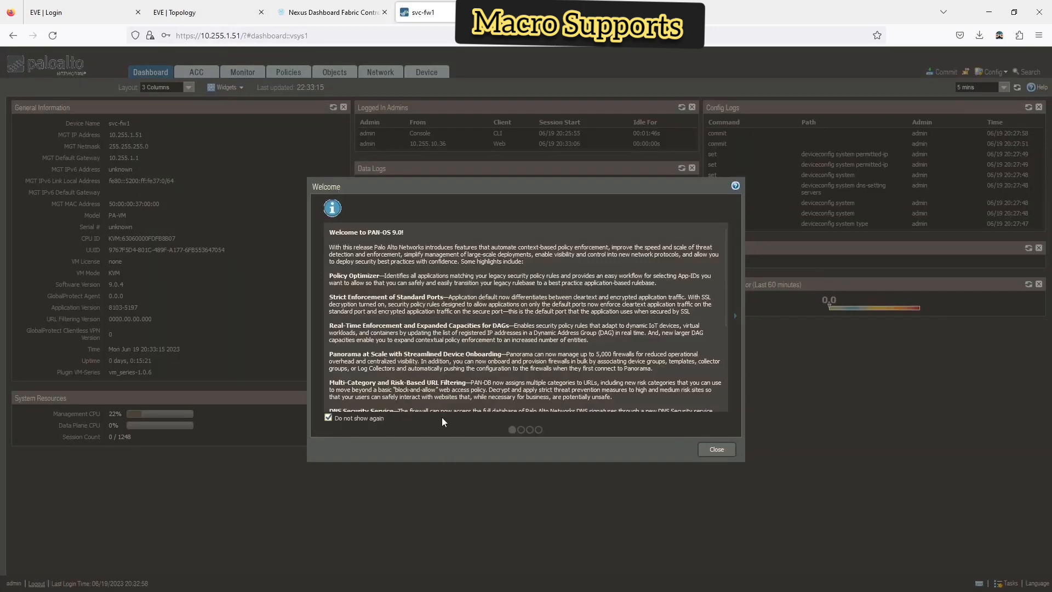
{"action": "left_click", "coordinate": [521, 431]}
{"action": "left_click", "coordinate": [530, 431]}
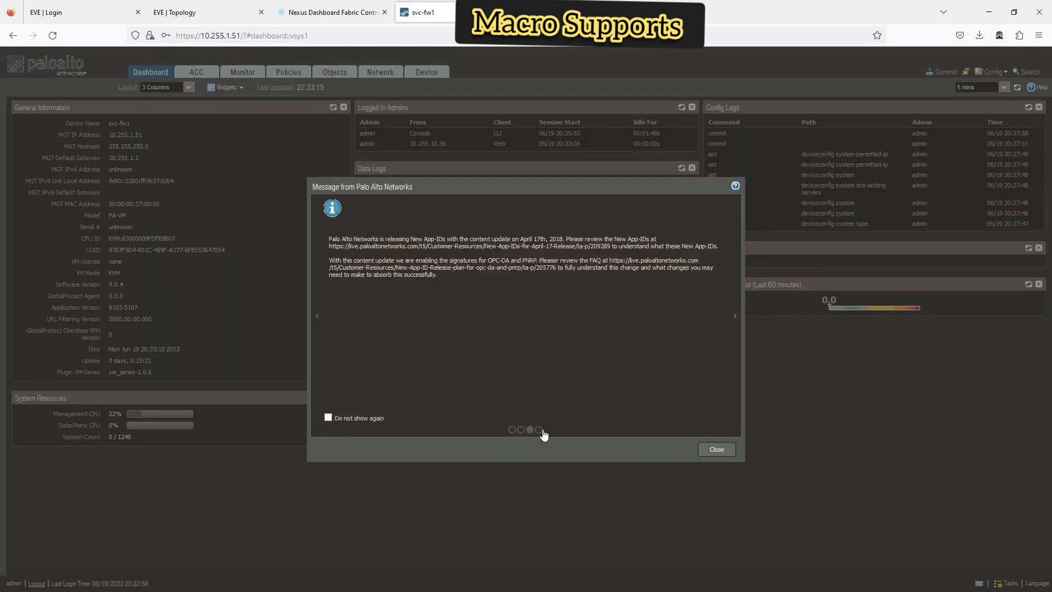
{"action": "left_click", "coordinate": [539, 431]}
{"action": "left_click", "coordinate": [713, 449]}
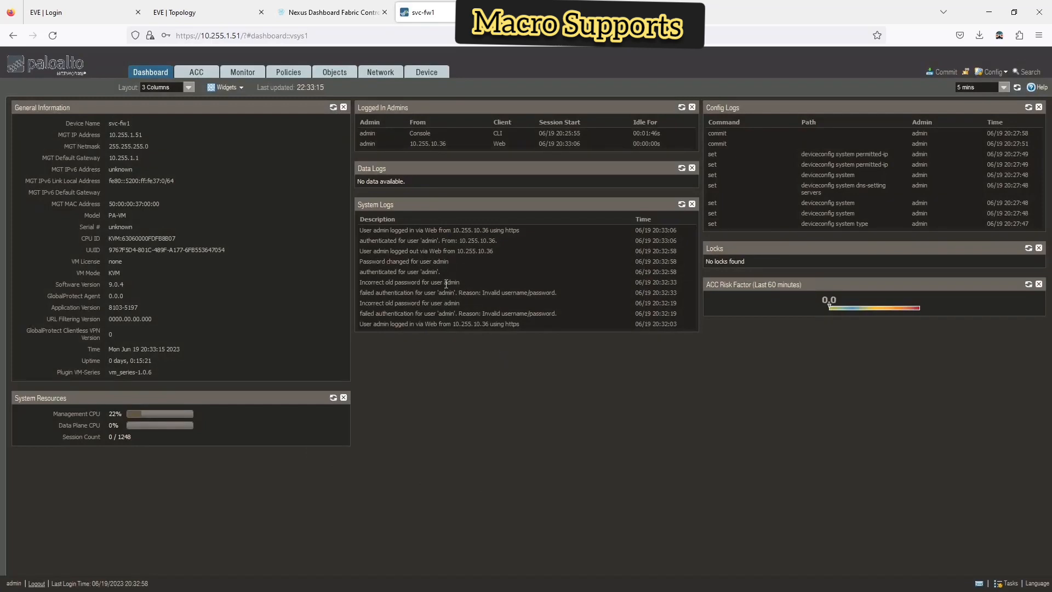
- Close the N12 and dc2 overviews and open Add Switches for the FW_EXT fabric
{"action": "left_click", "coordinate": [335, 13]}
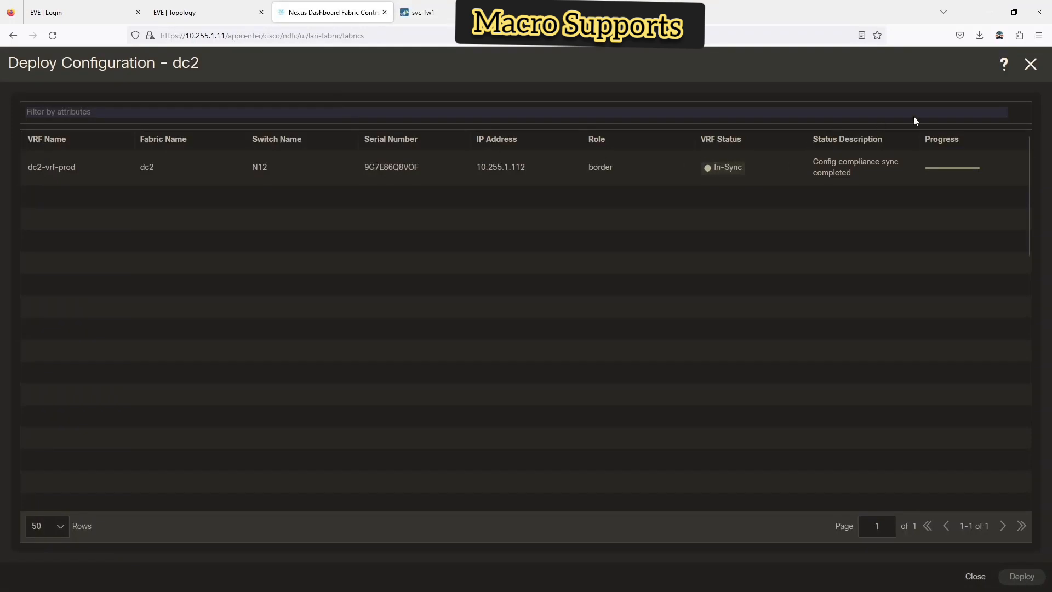
{"action": "left_click", "coordinate": [1031, 65]}
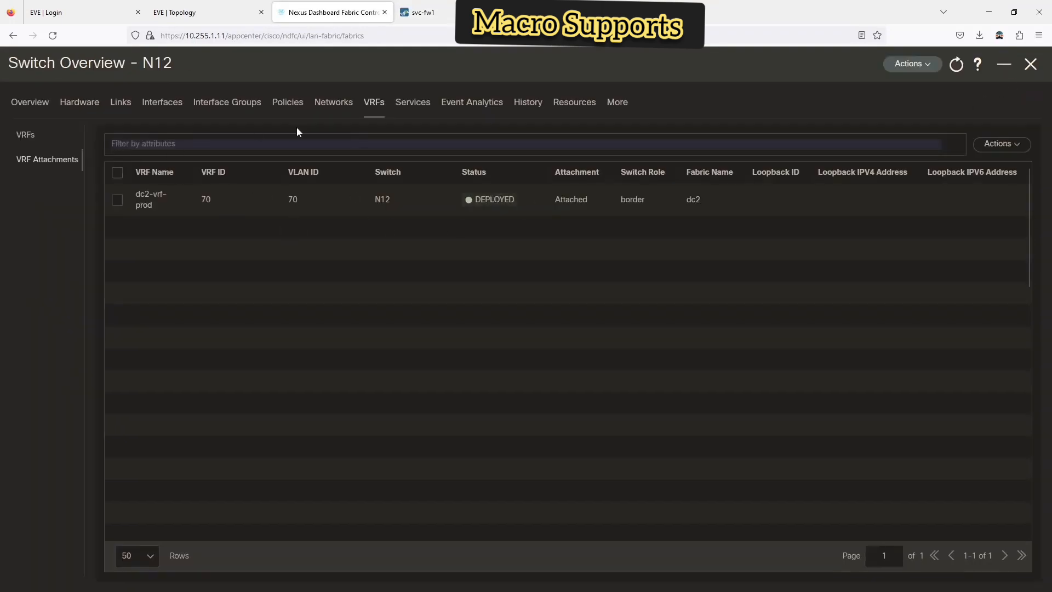
{"action": "left_click", "coordinate": [1031, 65]}
{"action": "left_click", "coordinate": [1037, 67]}
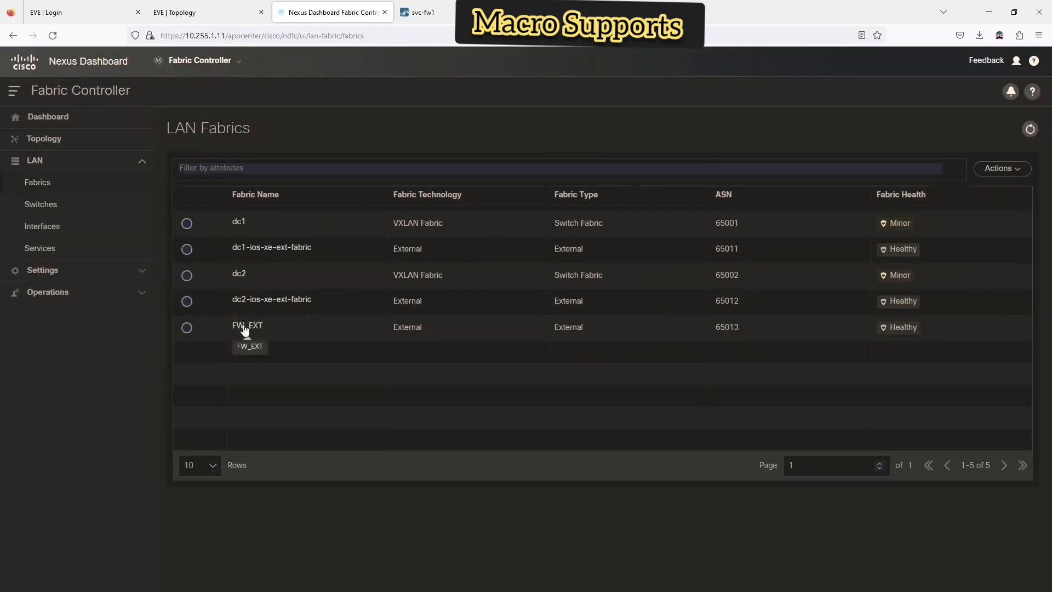
{"action": "left_click", "coordinate": [245, 327]}
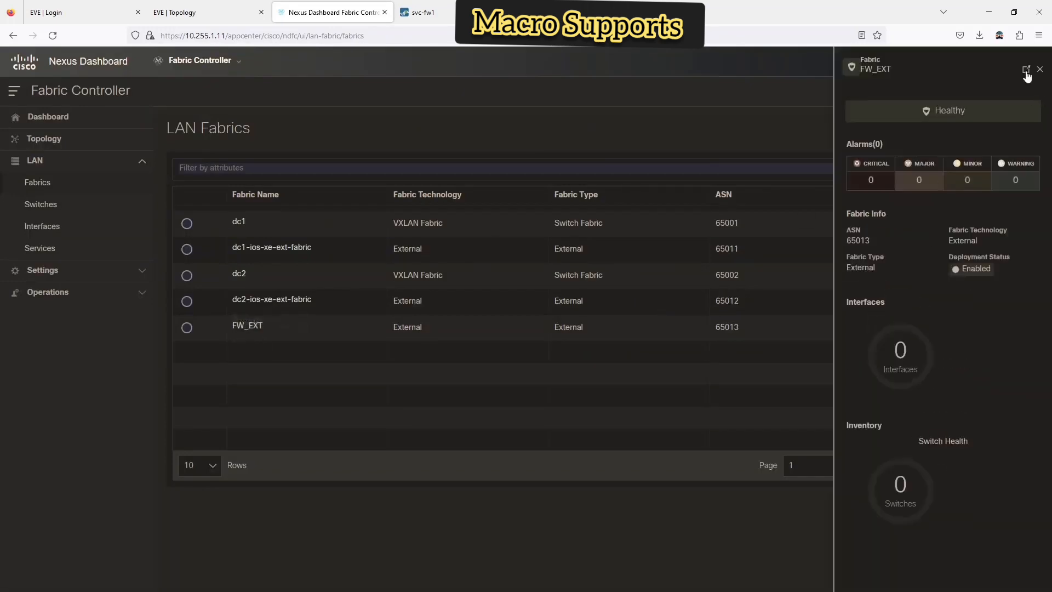
{"action": "left_click", "coordinate": [1027, 71]}
{"action": "left_click", "coordinate": [97, 105]}
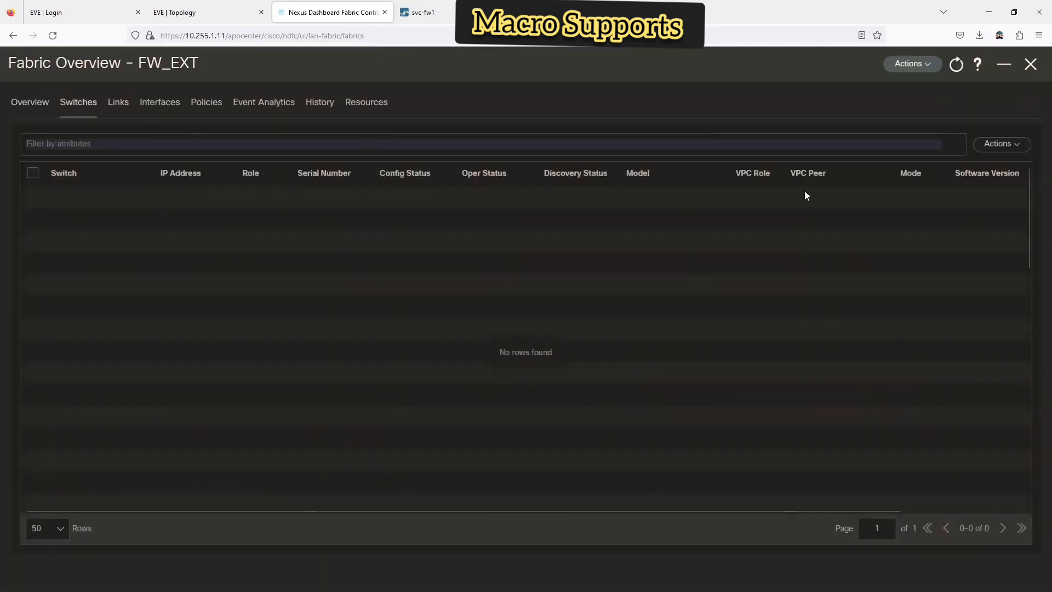
{"action": "left_click", "coordinate": [1023, 143]}
{"action": "left_click", "coordinate": [981, 169]}
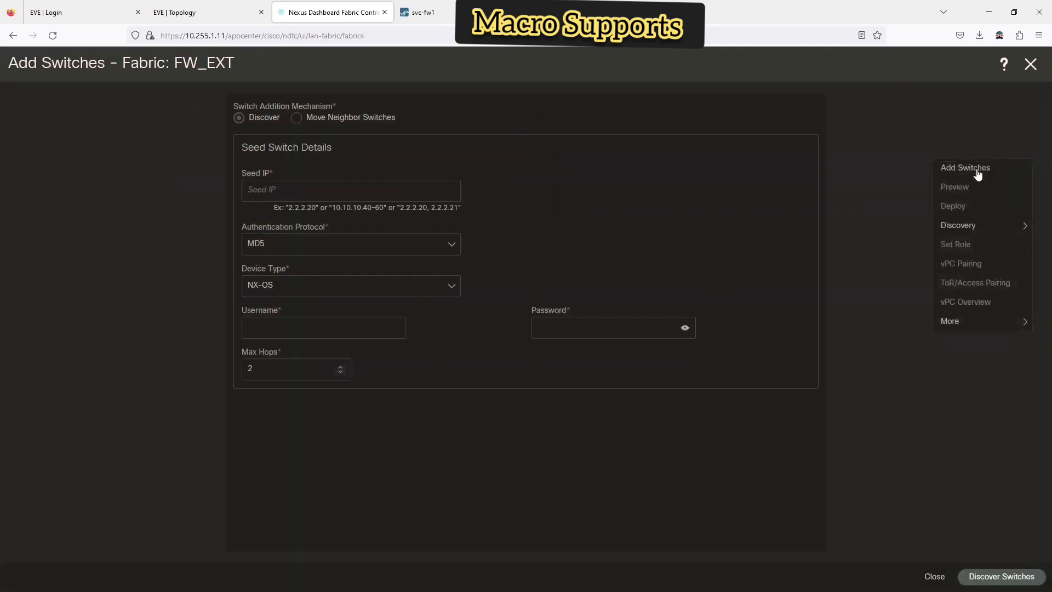
- Enter seed IP 10.255.1.51, device type Other, username admin and the password
{"action": "left_click", "coordinate": [295, 186]}
{"action": "type", "text": "1"}
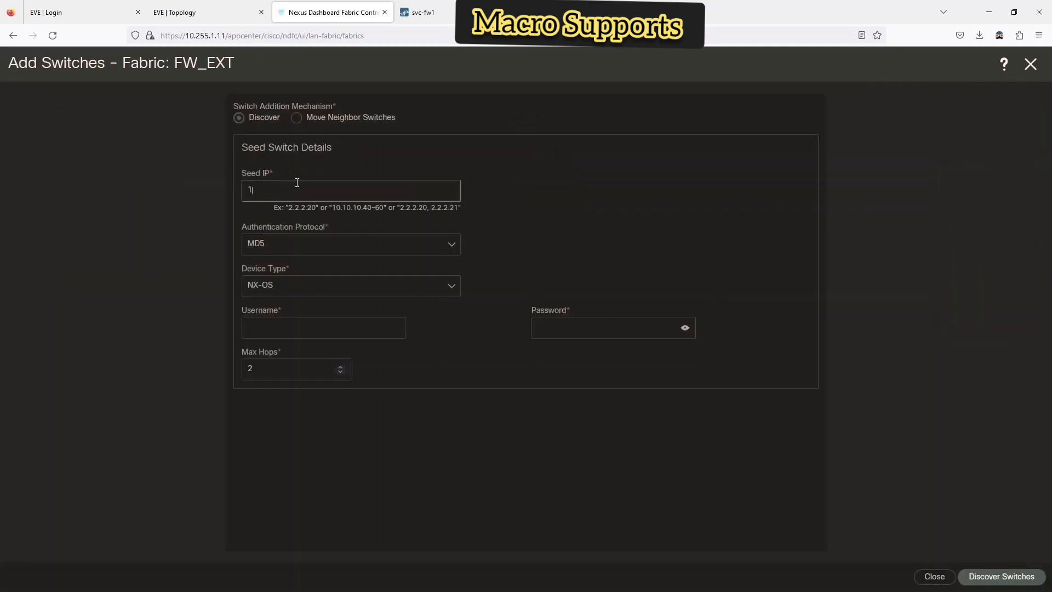
{"action": "type", "text": "0.255.1.51"}
{"action": "left_click", "coordinate": [299, 294]}
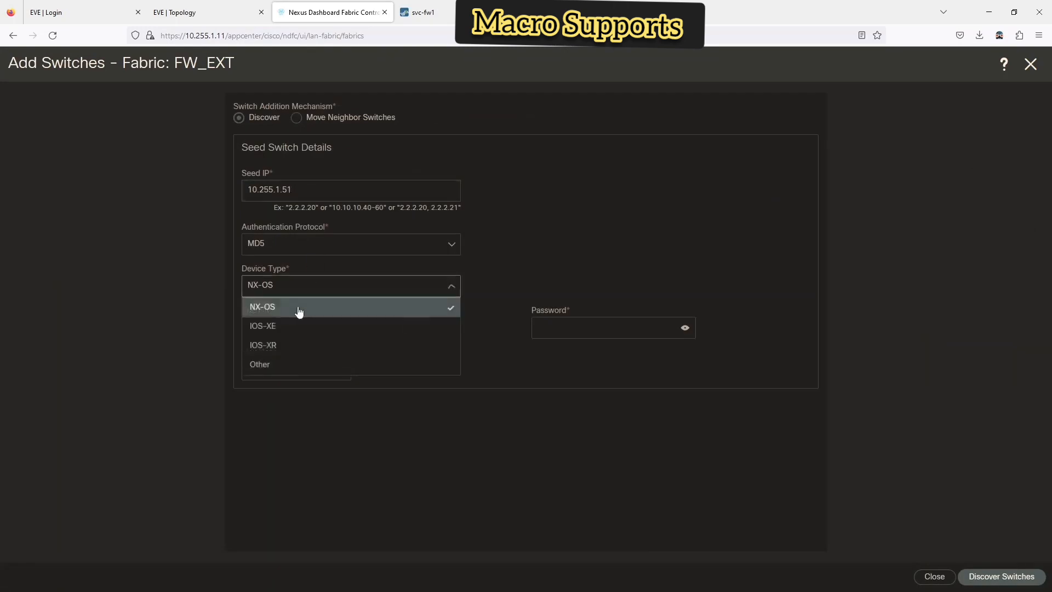
{"action": "left_click", "coordinate": [273, 364]}
{"action": "left_click", "coordinate": [274, 327]}
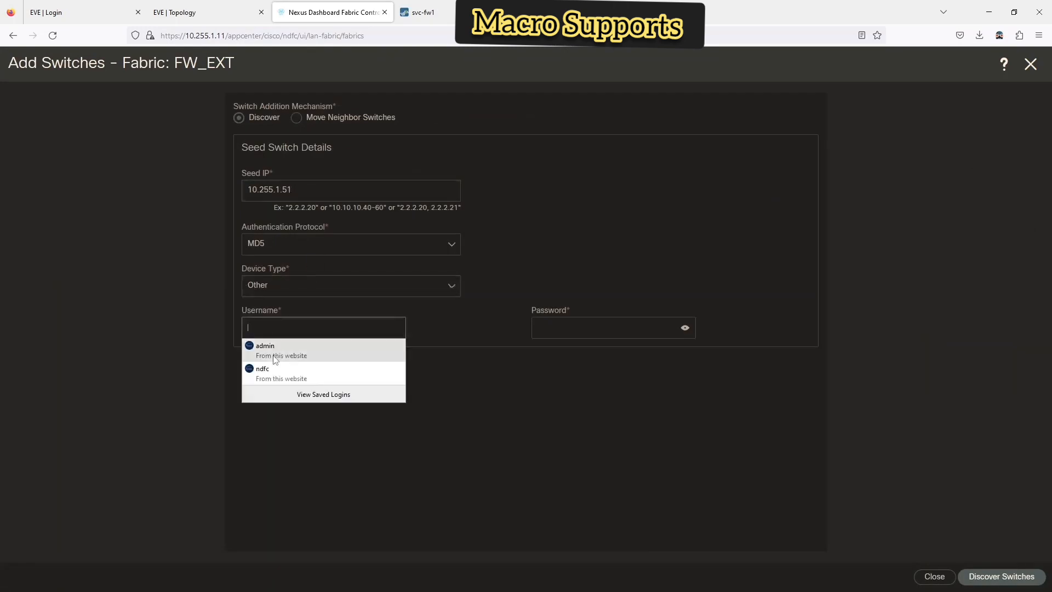
{"action": "type", "text": "adm"}
{"action": "key", "text": "Down"}
{"action": "key", "text": "Return"}
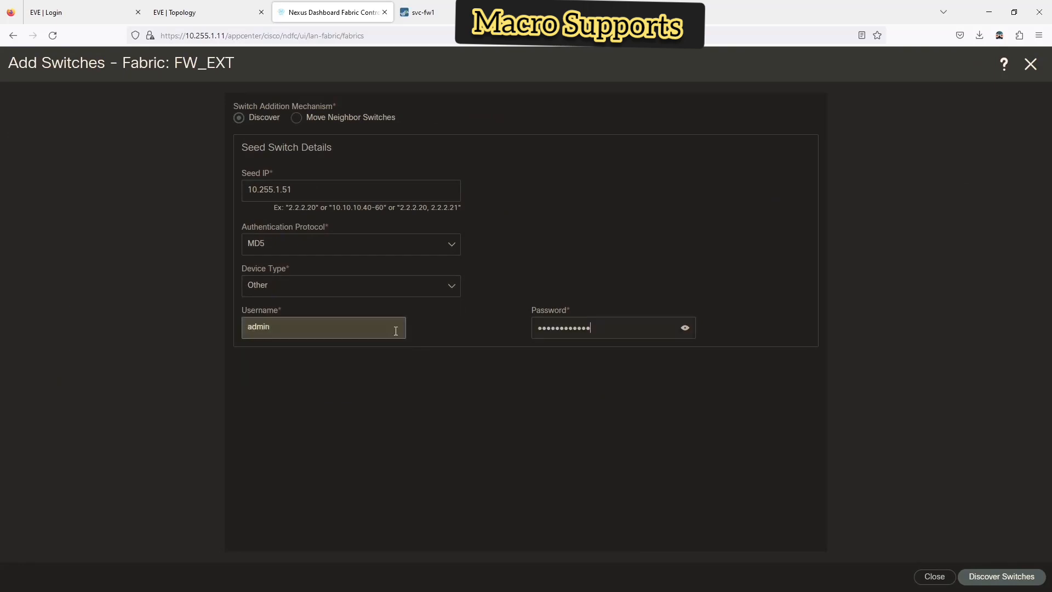
{"action": "key", "text": "Tab"}
{"action": "key", "text": "BackSpace"}
{"action": "key", "text": "BackSpace"}
{"action": "key", "text": "BackSpace"}
{"action": "key", "text": "BackSpace"}
{"action": "key", "text": "BackSpace"}
{"action": "key", "text": "BackSpace"}
{"action": "key", "text": "BackSpace"}
{"action": "key", "text": "BackSpace"}
{"action": "key", "text": "BackSpace"}
{"action": "key", "text": "BackSpace"}
{"action": "key", "text": "BackSpace"}
{"action": "key", "text": "BackSpace"}
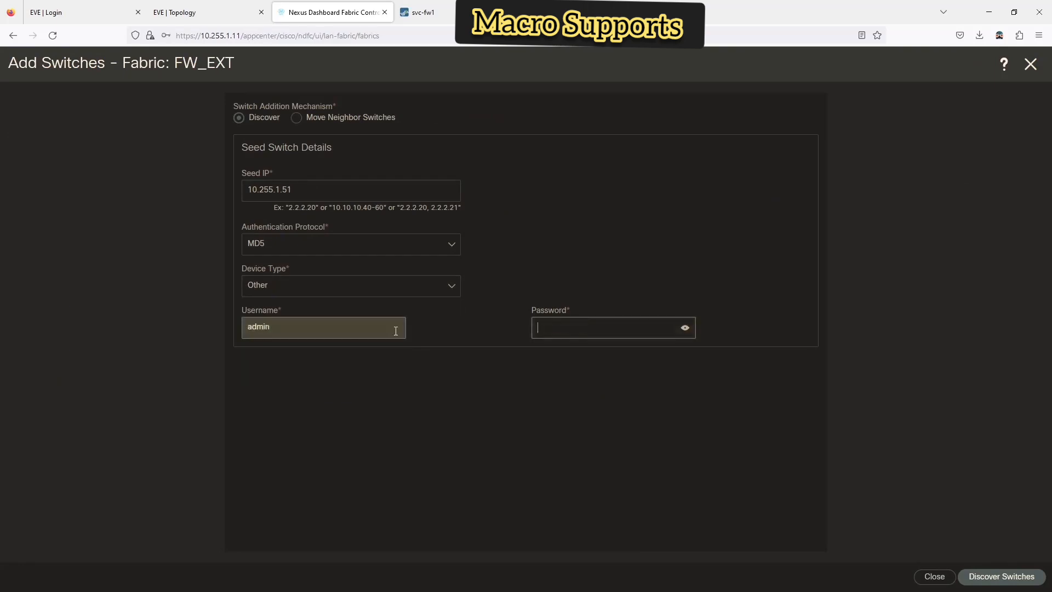
{"action": "type", "text": "••••••••"}
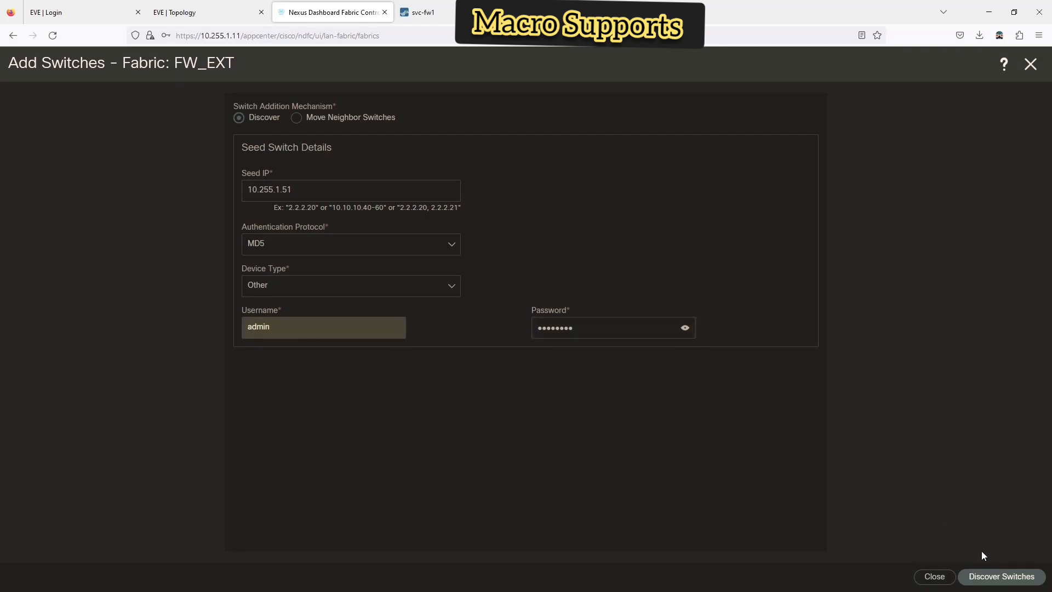
- Discover the device at 10.255.1.51 and dismiss Firefox's update-login prompt
{"action": "left_click", "coordinate": [1000, 583]}
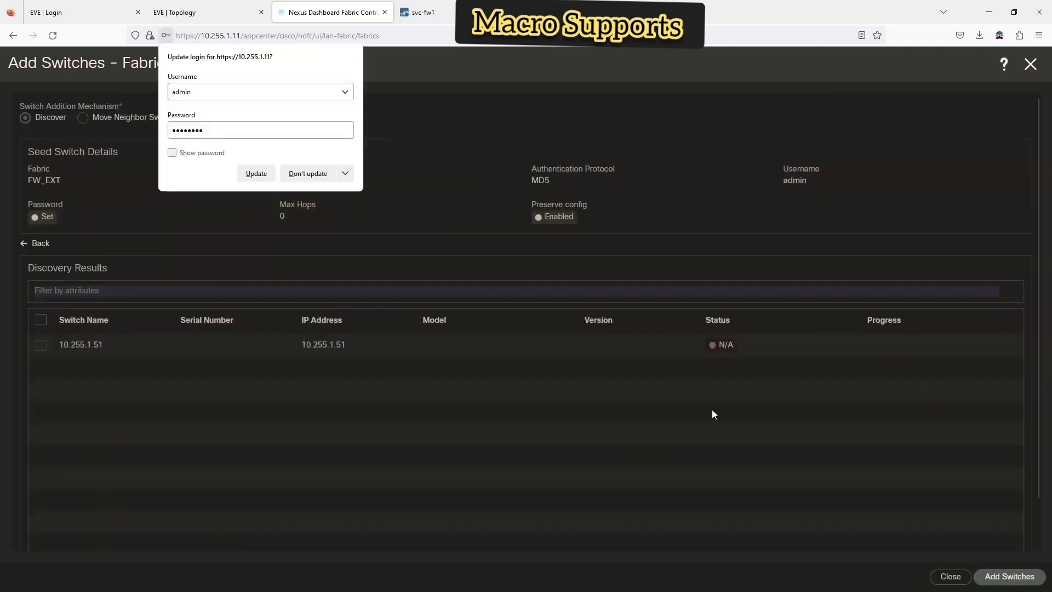
{"action": "left_click", "coordinate": [421, 151]}
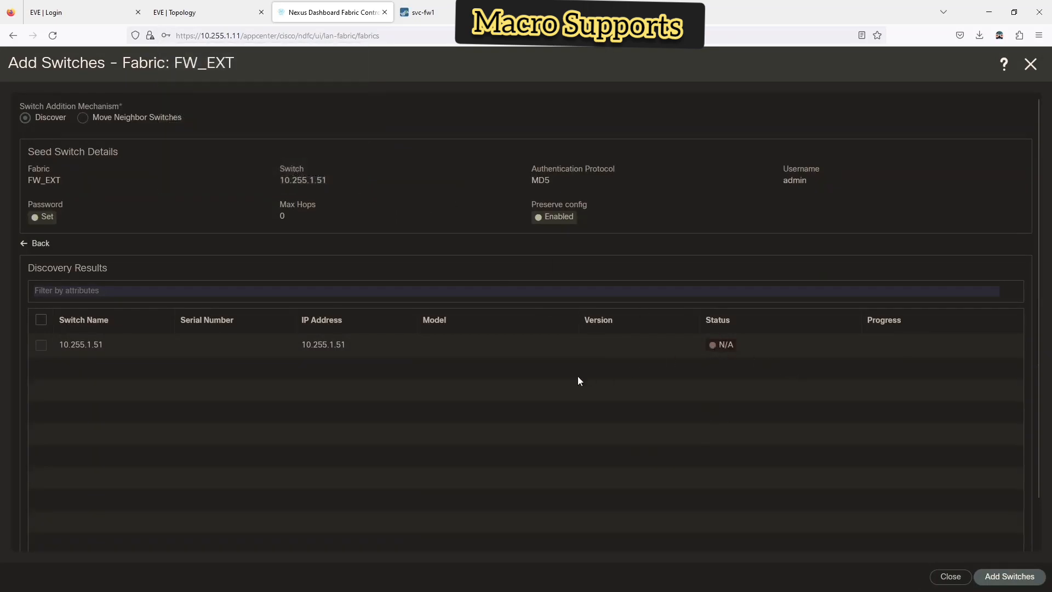
- Set the authentication protocol to SHA and rerun discovery of 10.255.1.51
{"action": "left_click", "coordinate": [43, 244]}
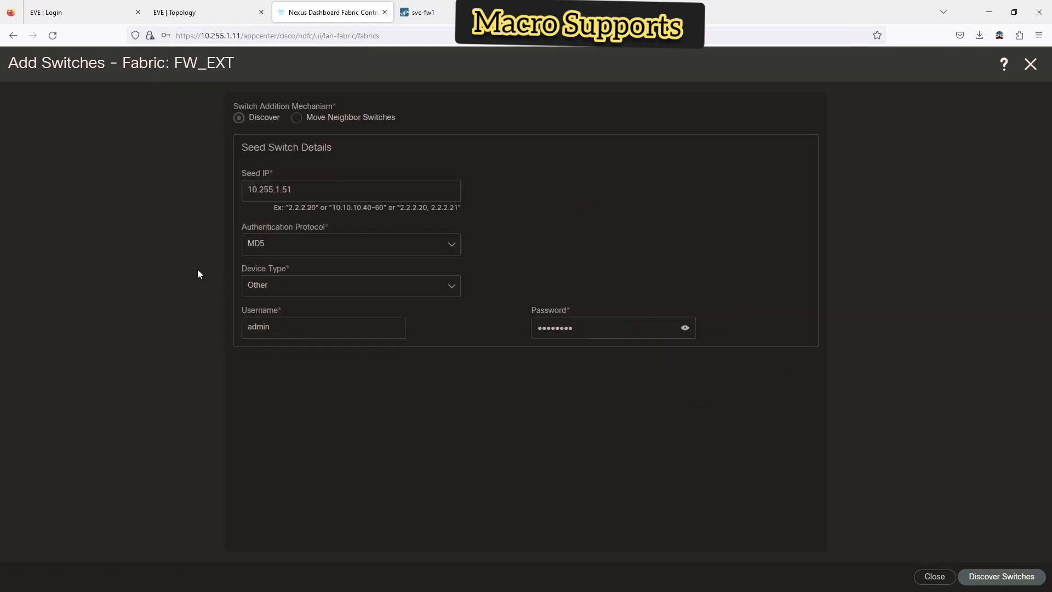
{"action": "left_click", "coordinate": [287, 247]}
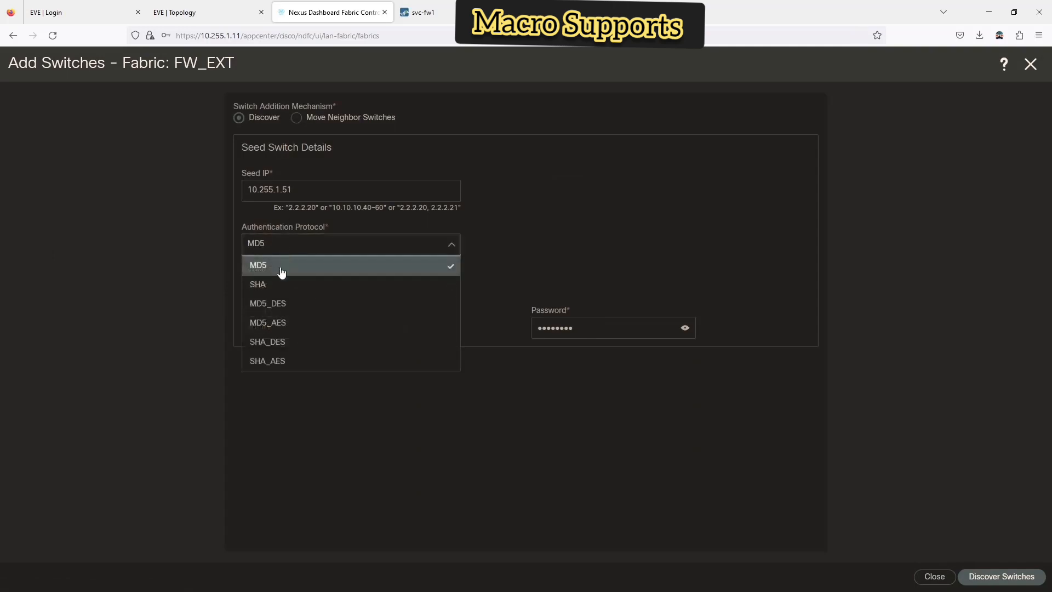
{"action": "left_click", "coordinate": [265, 285]}
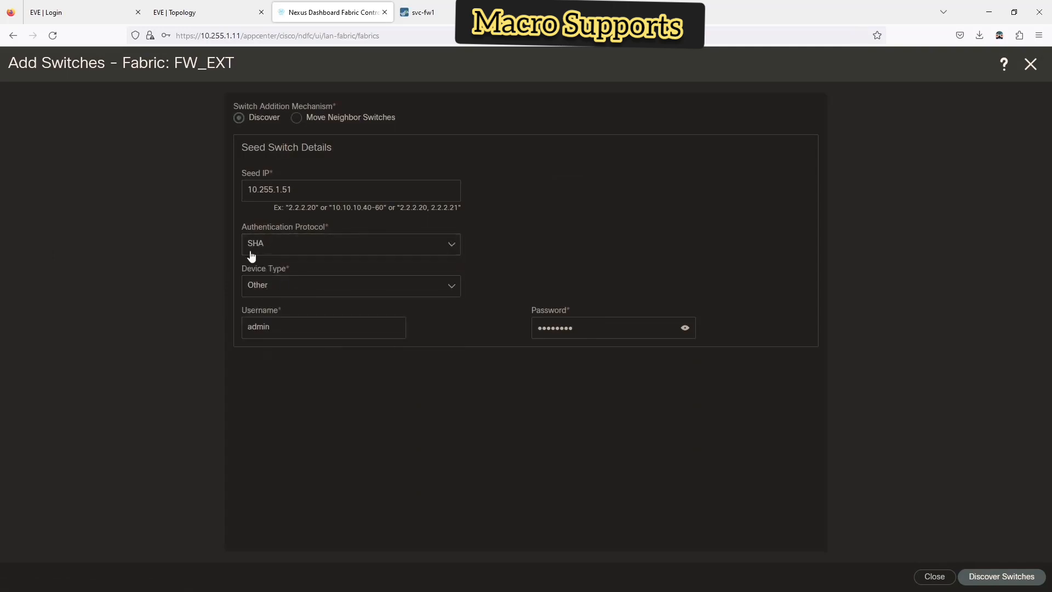
{"action": "left_click", "coordinate": [991, 581]}
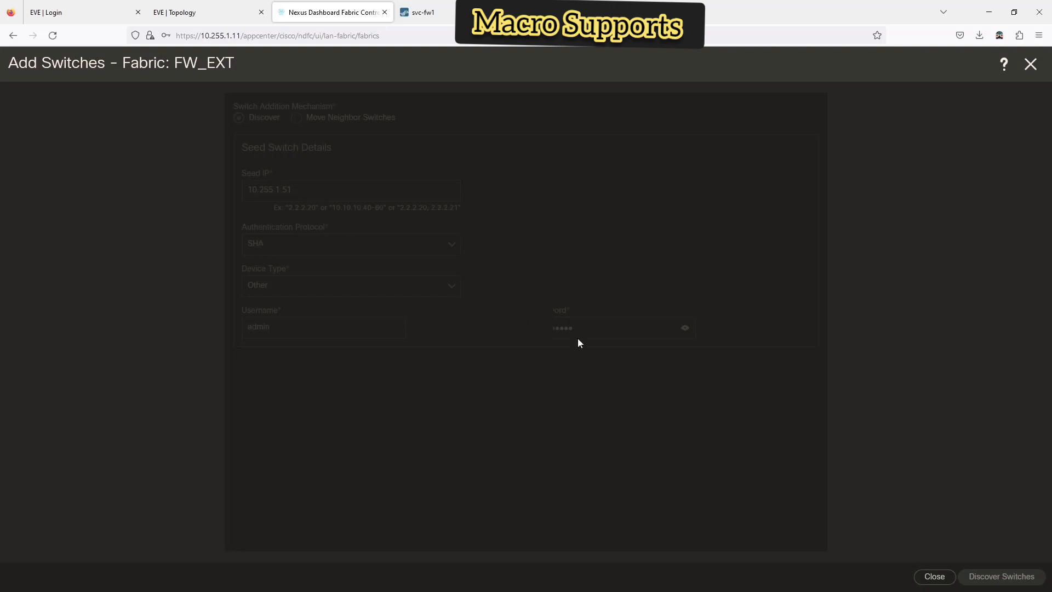
- Check the EVE-NG and svc-fw1 tabs, then go back to the seed switch form
{"action": "left_click", "coordinate": [176, 13]}
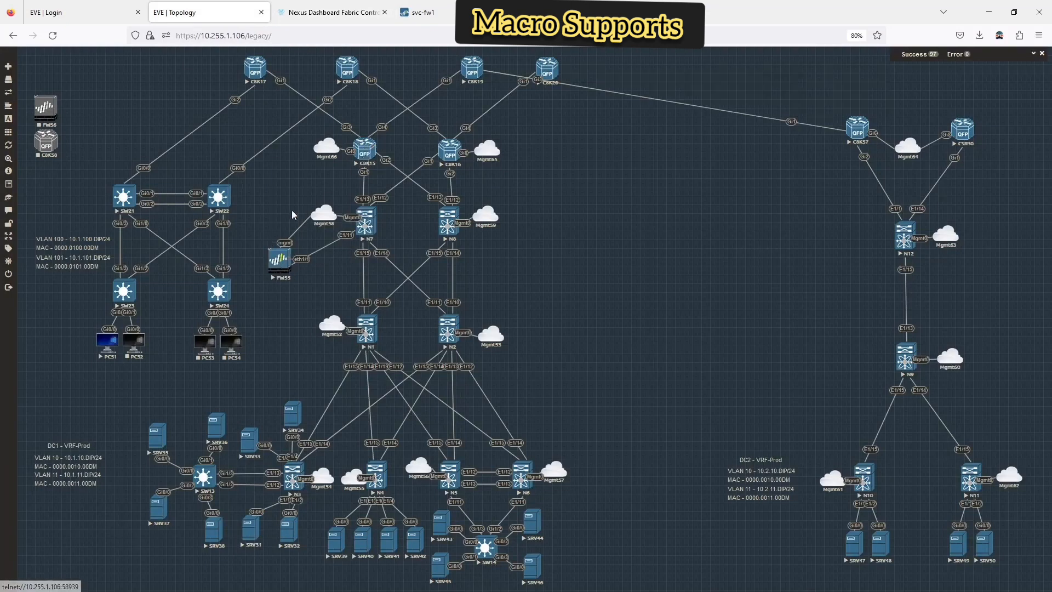
{"action": "left_click", "coordinate": [424, 12]}
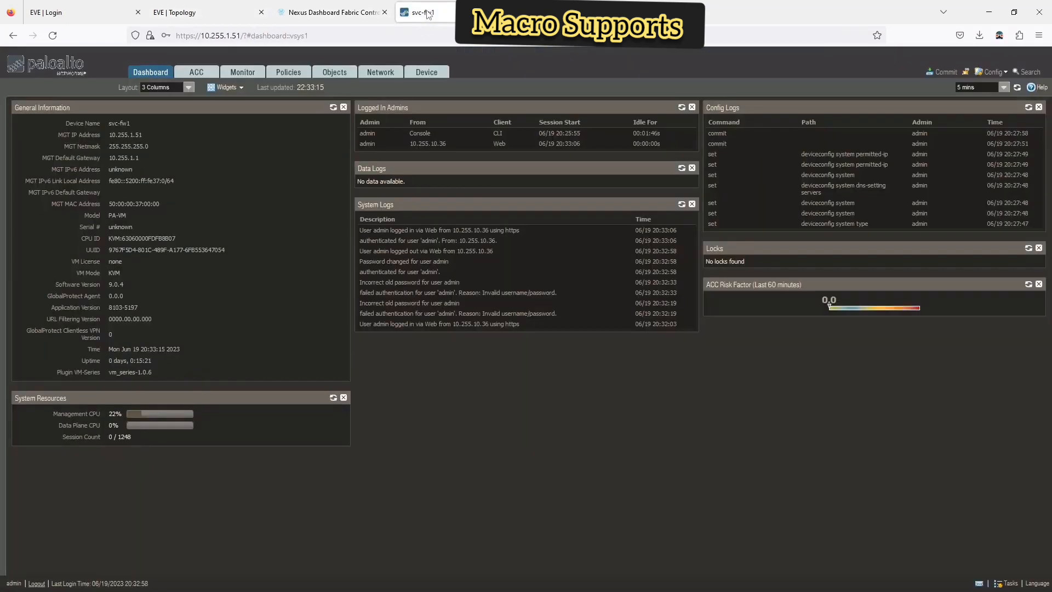
{"action": "left_click", "coordinate": [301, 16]}
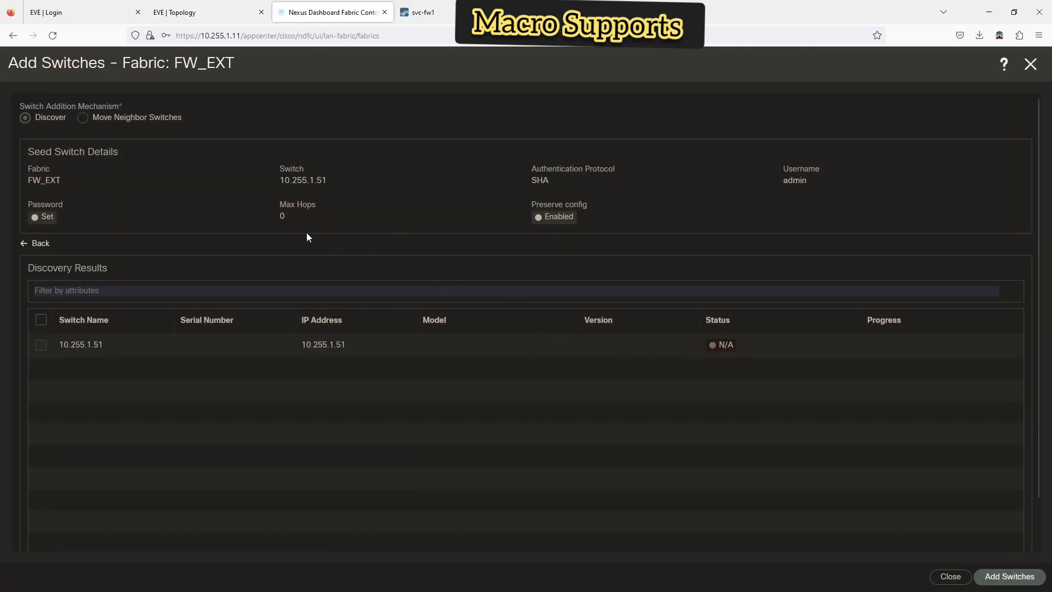
{"action": "left_click", "coordinate": [36, 244]}
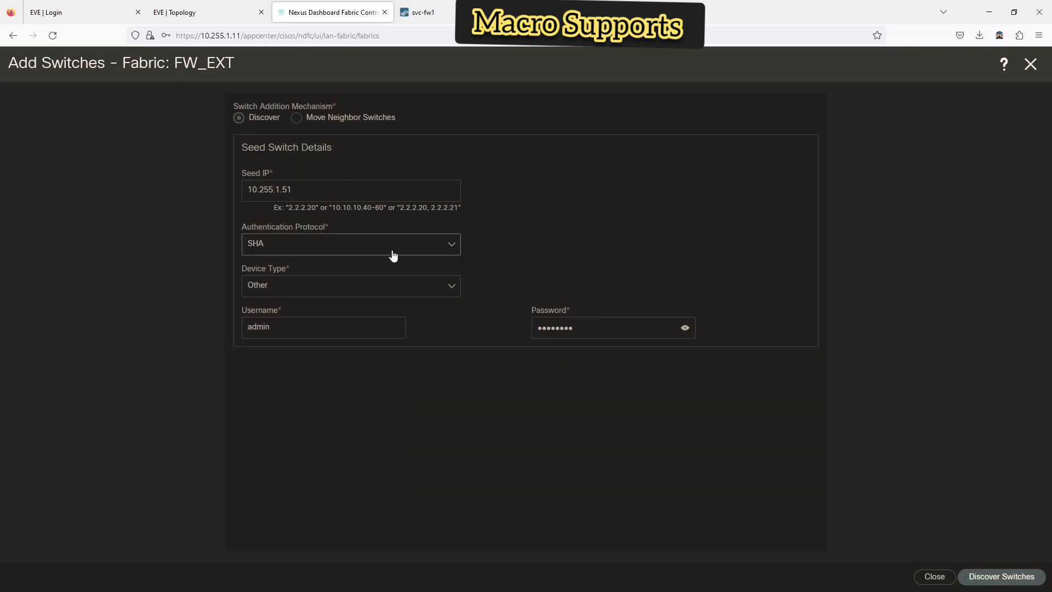
- Switch authentication to MD5_AES and rediscover, glancing at the svc-fw1 tab before returning
{"action": "left_click", "coordinate": [350, 245]}
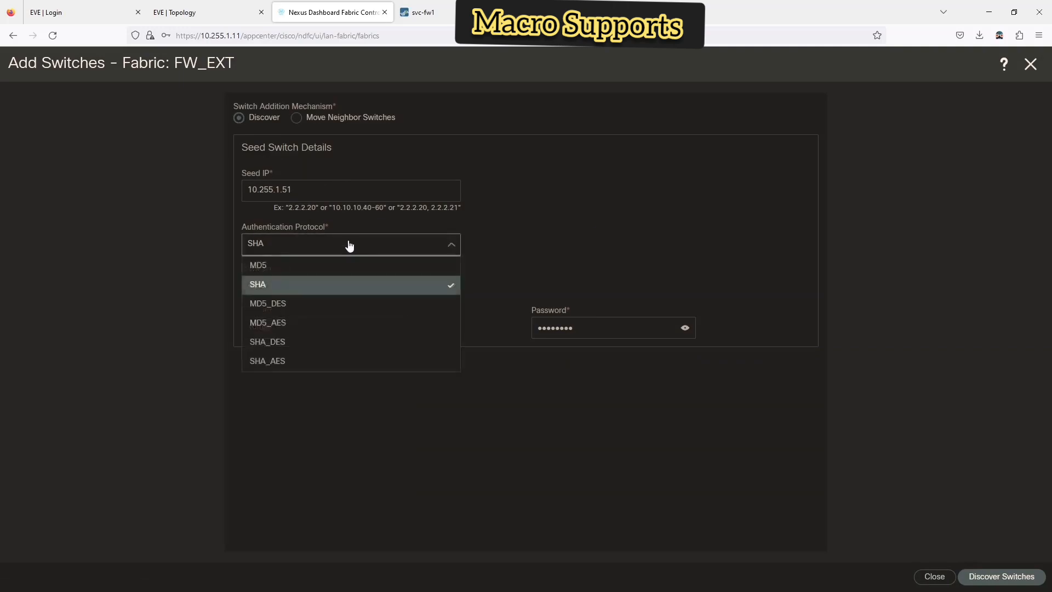
{"action": "left_click", "coordinate": [302, 325]}
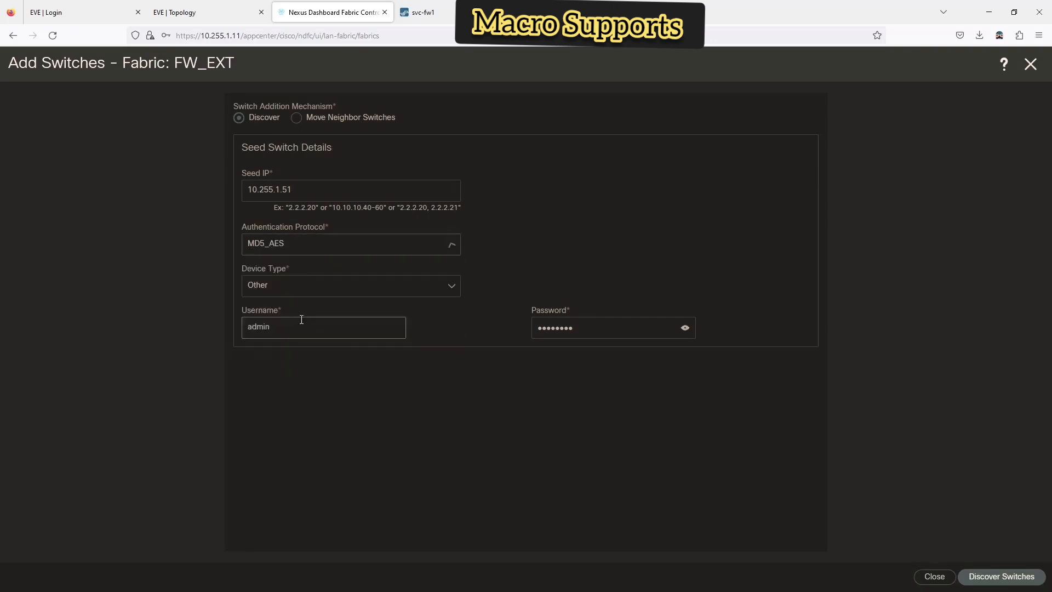
{"action": "left_click", "coordinate": [978, 571]}
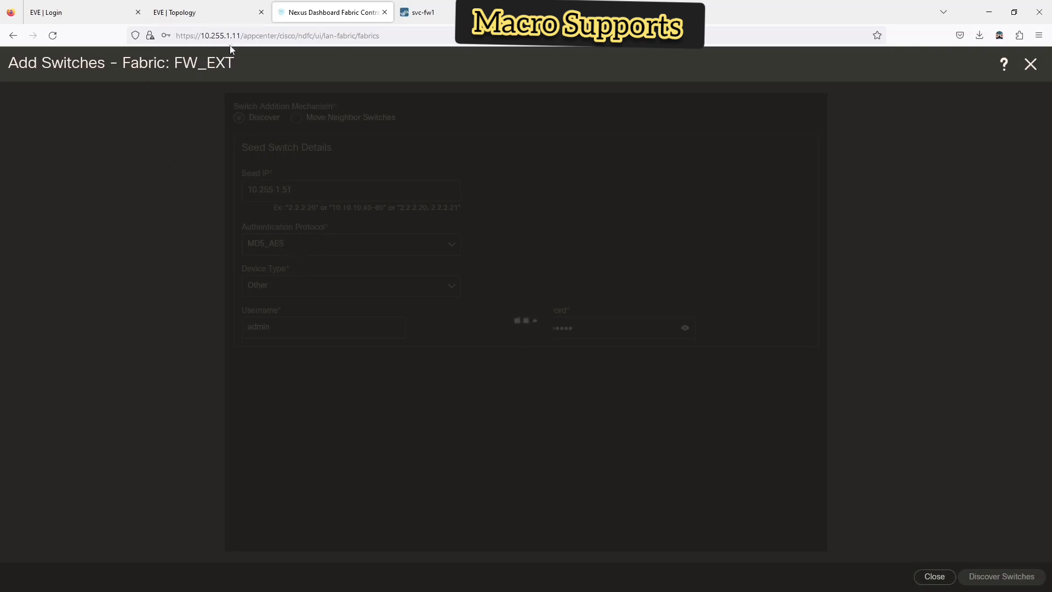
{"action": "left_click", "coordinate": [423, 15]}
{"action": "left_click", "coordinate": [331, 12]}
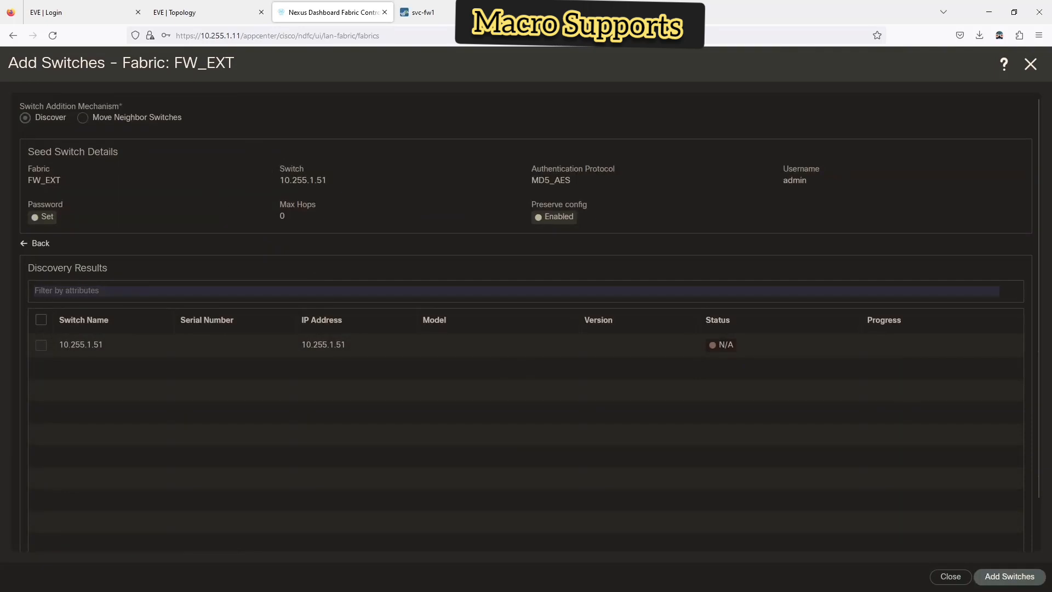
- Bring the firewall terminal forward and exit its configuration mode
{"action": "key", "text": "alt+Tab"}
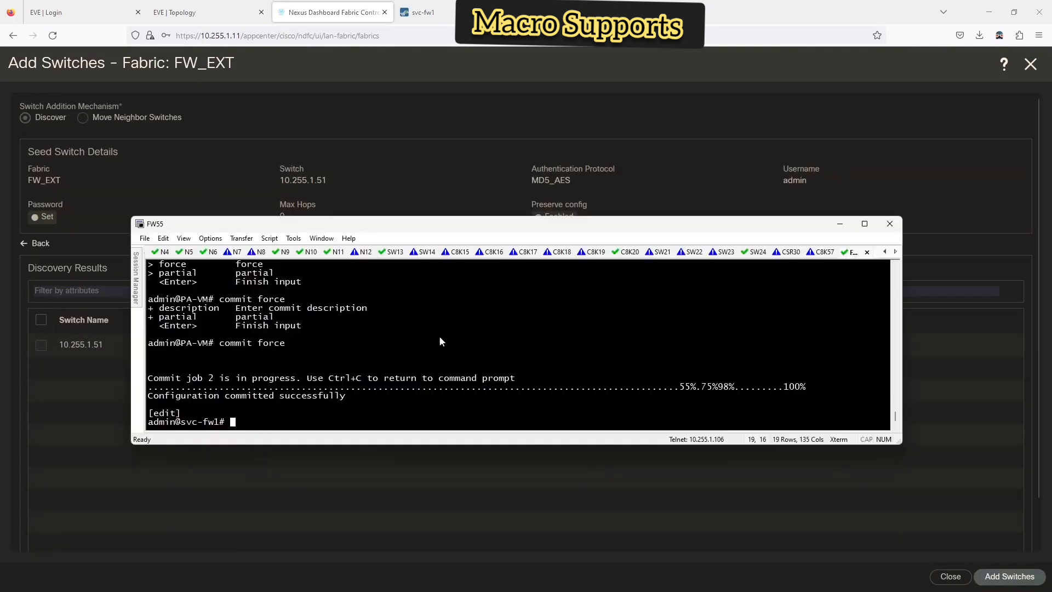
{"action": "type", "text": "ping"}
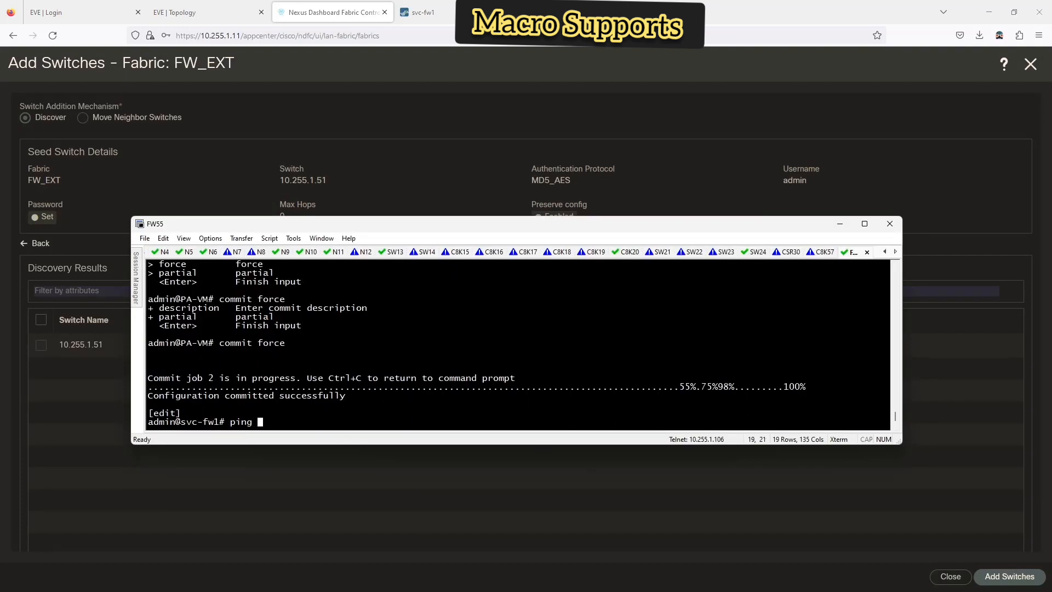
{"action": "key", "text": "BackSpace"}
{"action": "key", "text": "BackSpace"}
{"action": "key", "text": "BackSpace"}
{"action": "key", "text": "BackSpace"}
{"action": "key", "text": "BackSpace"}
{"action": "type", "text": "exit"}
{"action": "key", "text": "Return"}
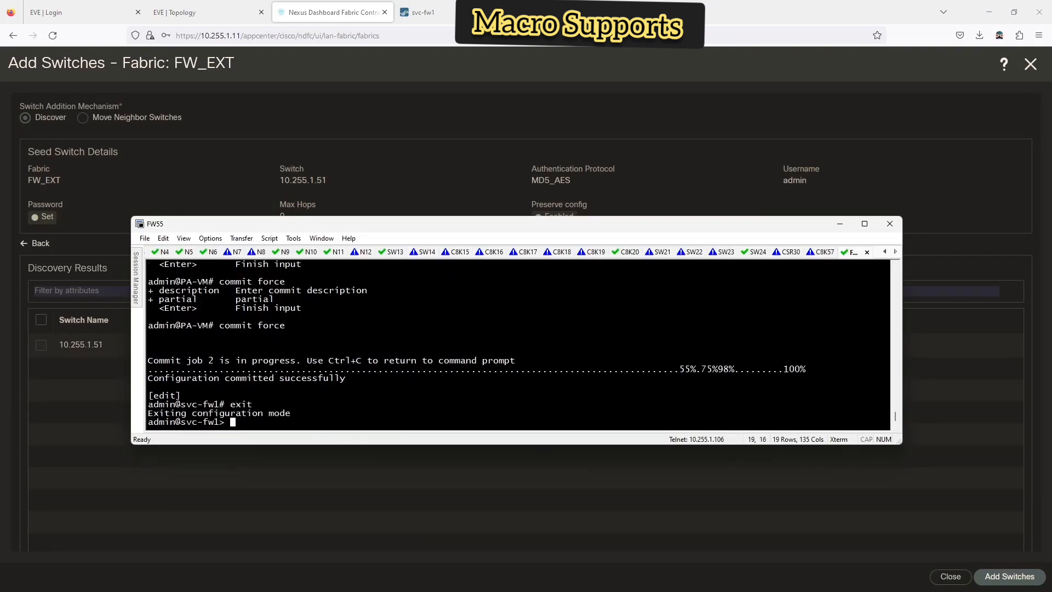
- Ping host 10.255.1.11 from the firewall and stop it to confirm 0% packet loss
{"action": "type", "text": "ping "}
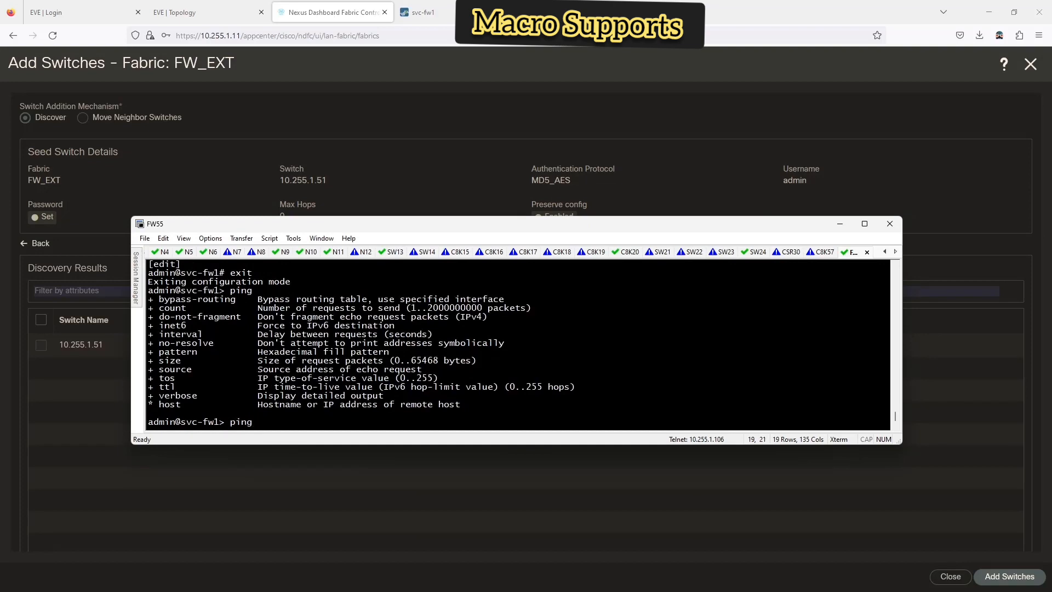
{"action": "type", "text": "?host ?"}
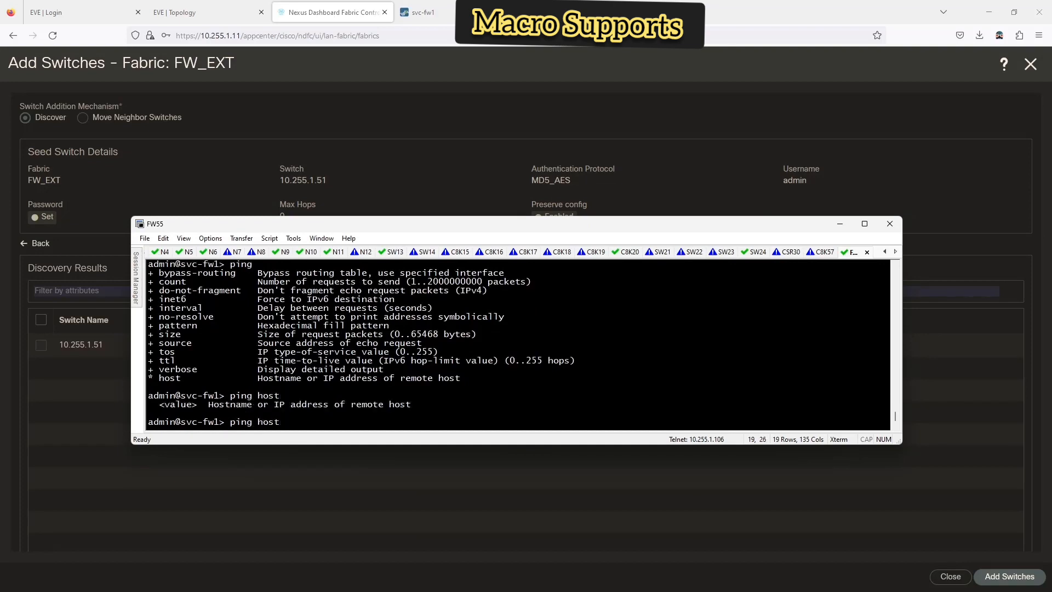
{"action": "type", "text": "10.255.1.11 ?"}
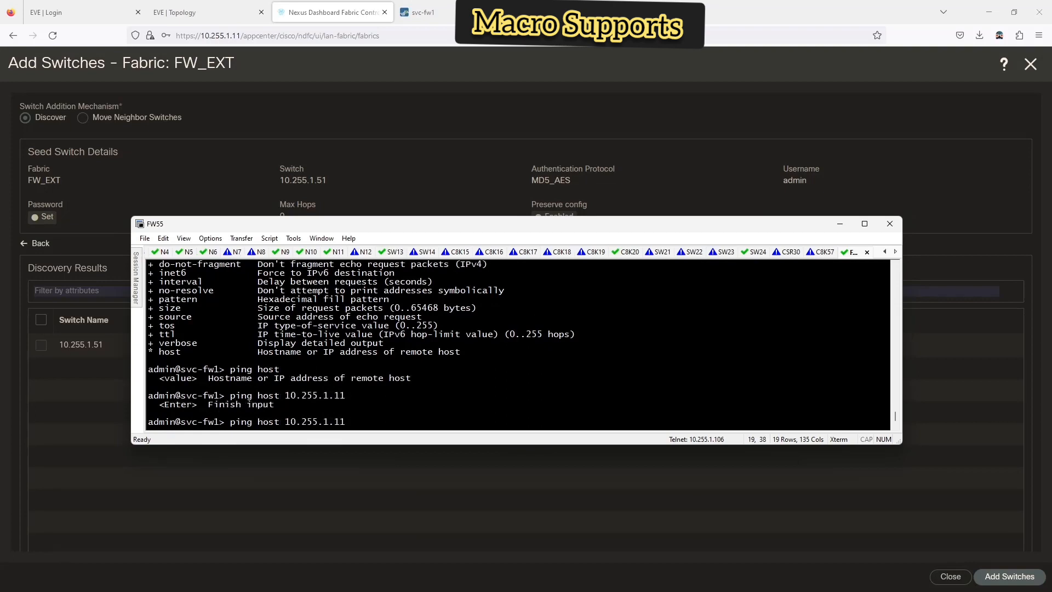
{"action": "key", "text": "Return"}
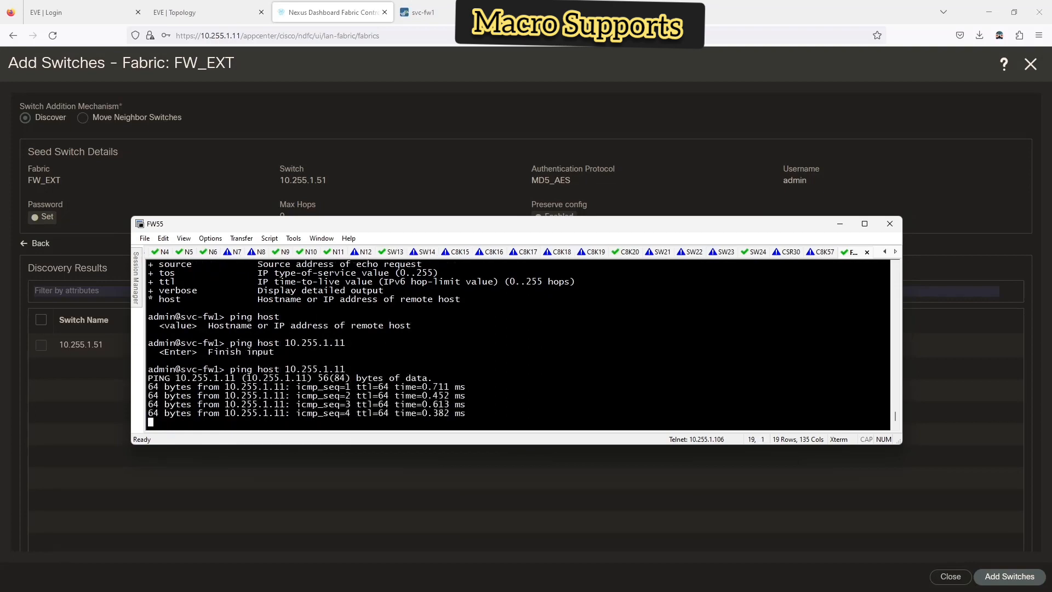
{"action": "key", "text": "ctrl+c"}
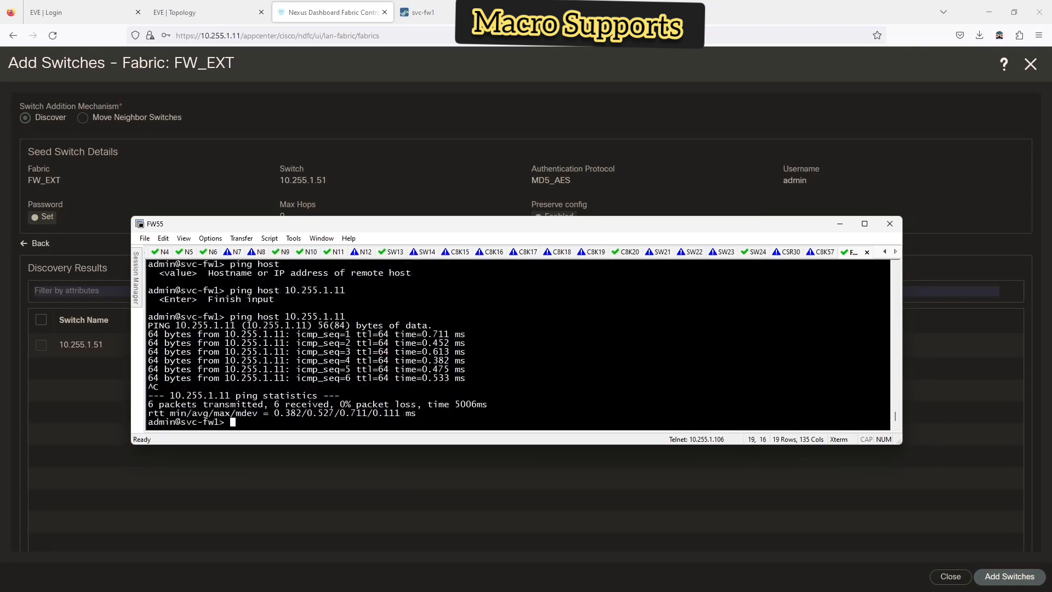
- Enter configure mode, list all set options, and enlarge the FW55 terminal window
{"action": "type", "text": "configure"}
{"action": "key", "text": "Return"}
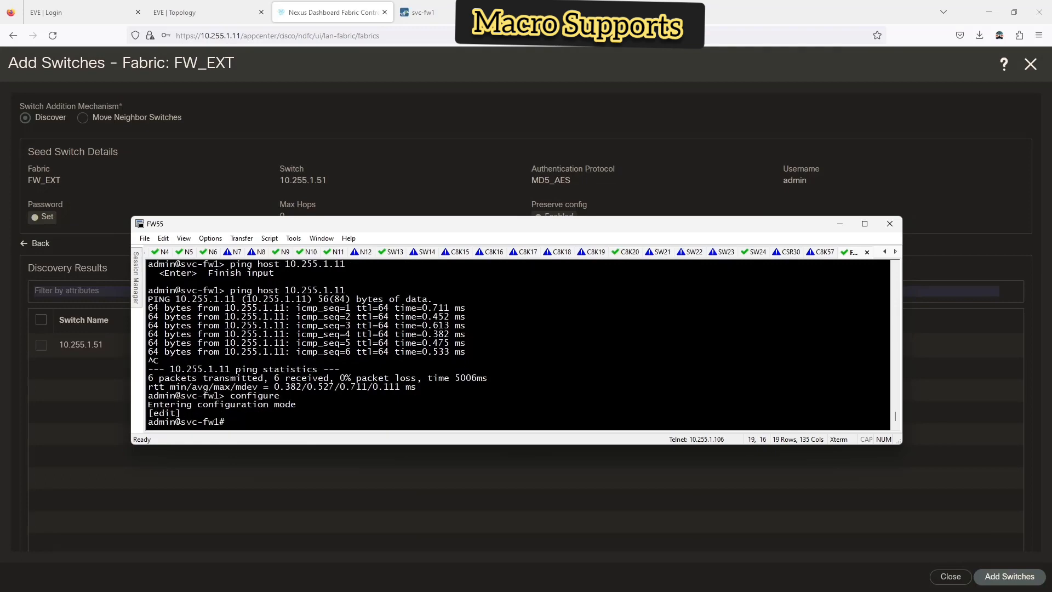
{"action": "type", "text": "?set ?"}
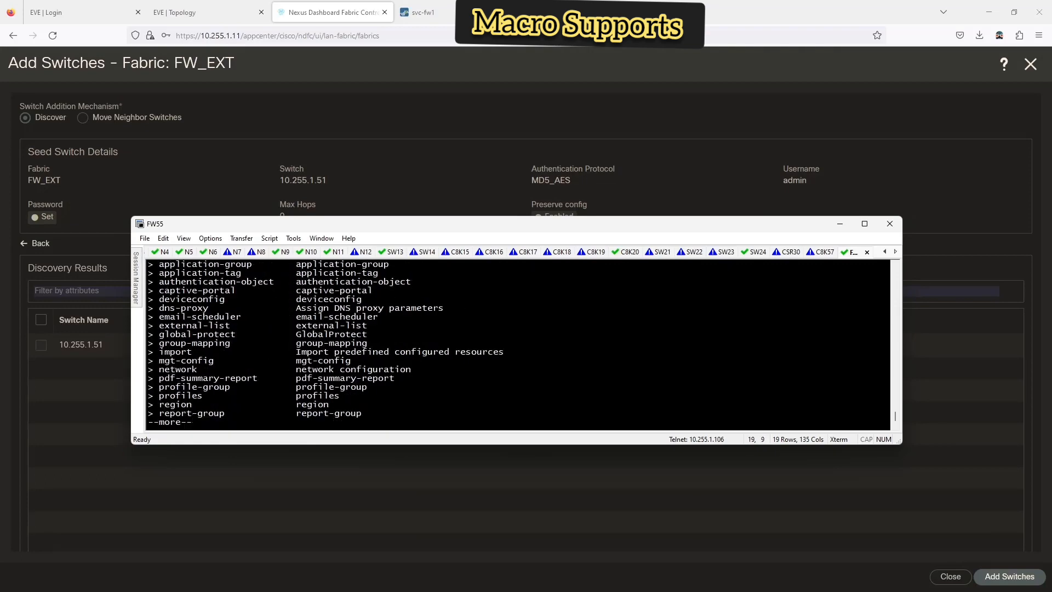
{"action": "key", "text": "space"}
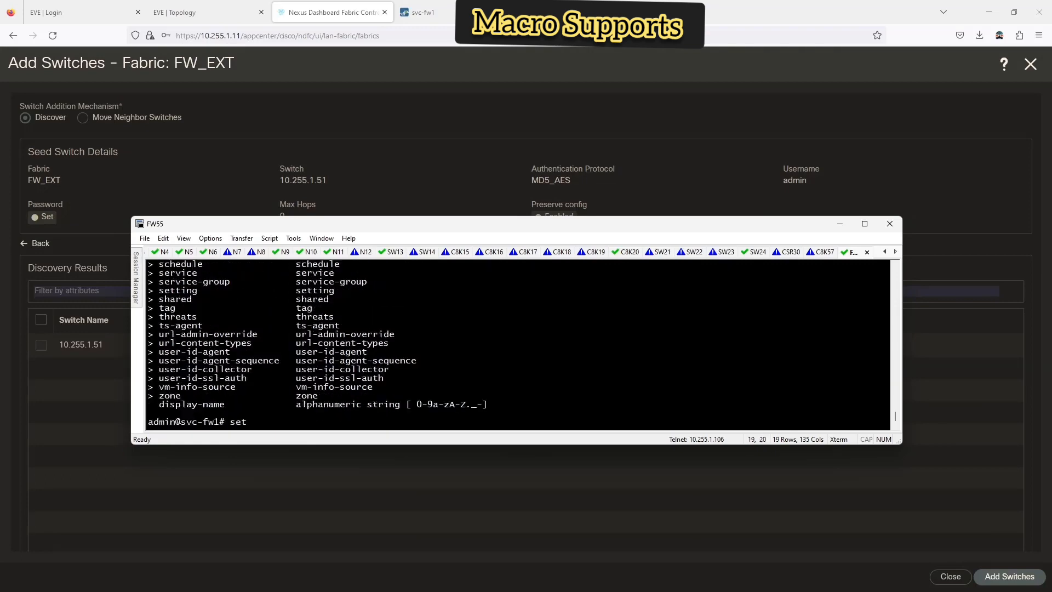
{"action": "scroll", "coordinate": [298, 314], "scroll_direction": "up", "scroll_amount": 1}
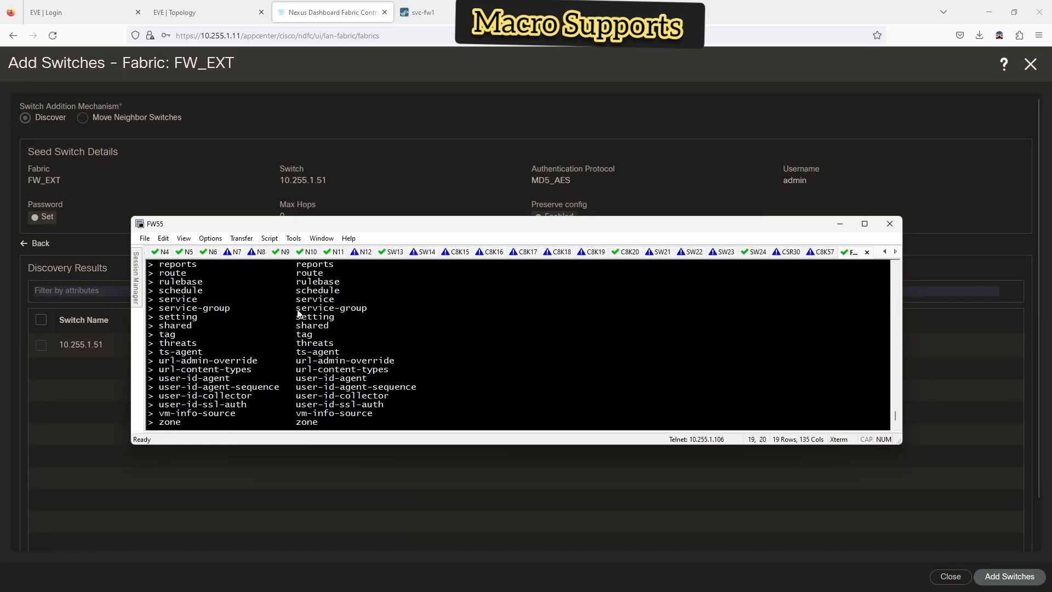
{"action": "left_click_drag", "start_coordinate": [279, 222], "coordinate": [285, 138]}
{"action": "scroll", "coordinate": [421, 327], "scroll_direction": "down", "scroll_amount": 1}
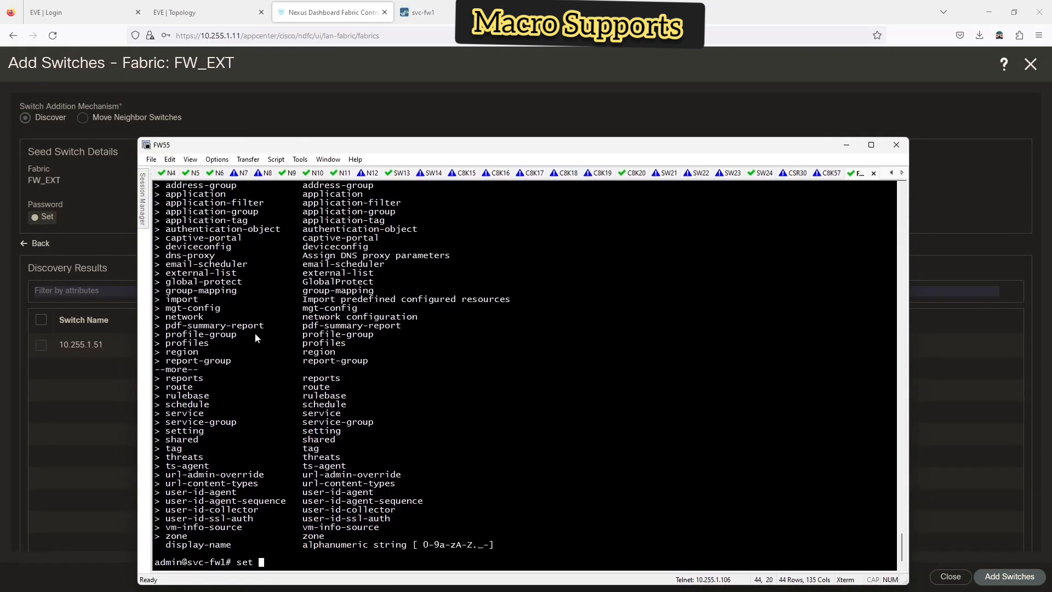
- Check the set mgt-config options, then list the set options again
{"action": "type", "text": "mgt-config"}
{"action": "key", "text": "question"}
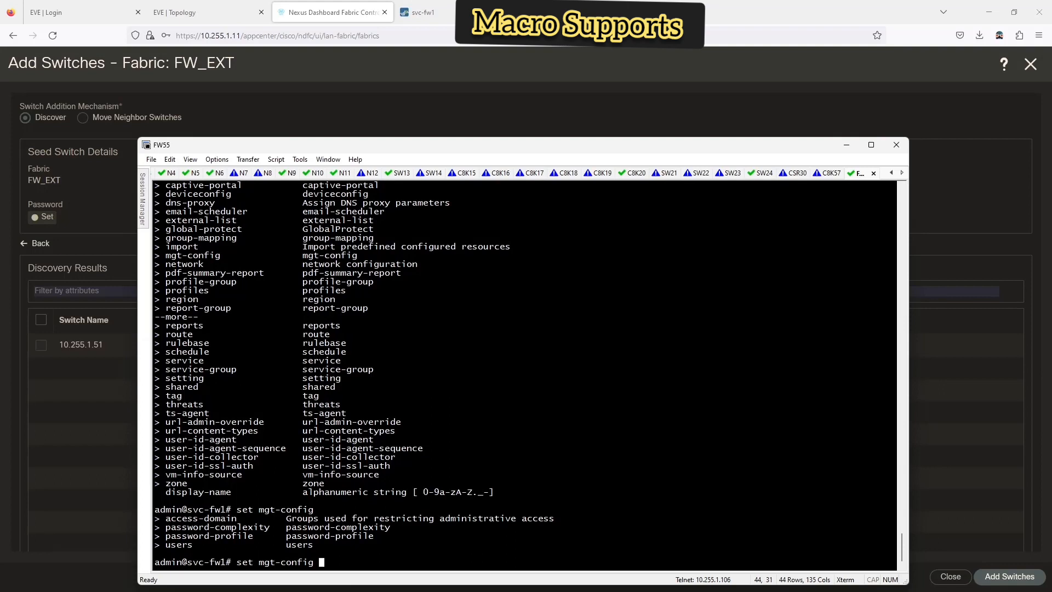
{"action": "key", "text": "ctrl+u"}
{"action": "type", "text": "set"}
{"action": "key", "text": "question"}
{"action": "key", "text": "space"}
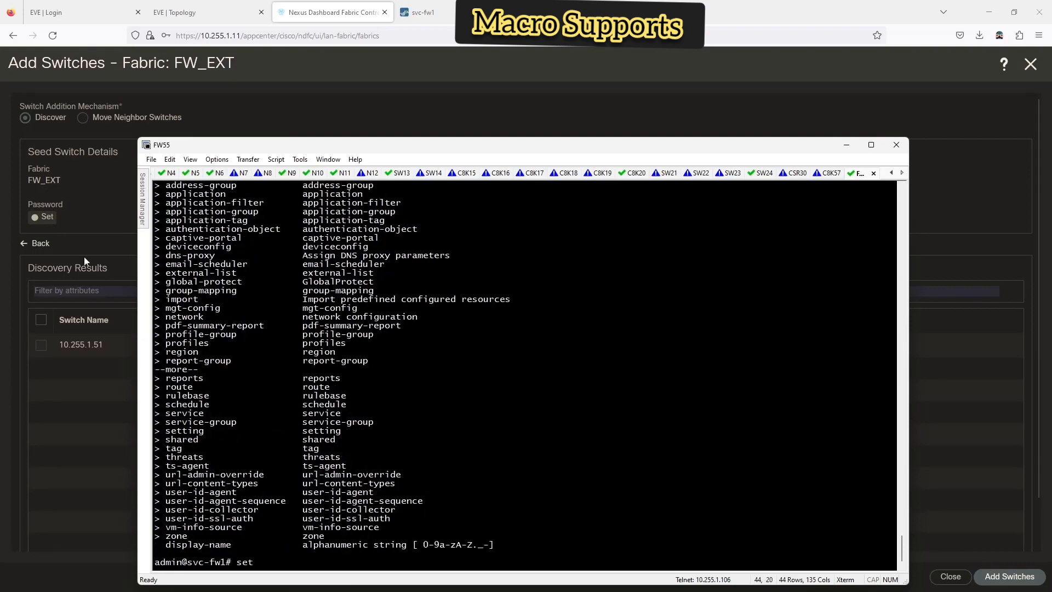
{"action": "scroll", "coordinate": [253, 328], "scroll_direction": "up", "scroll_amount": 1}
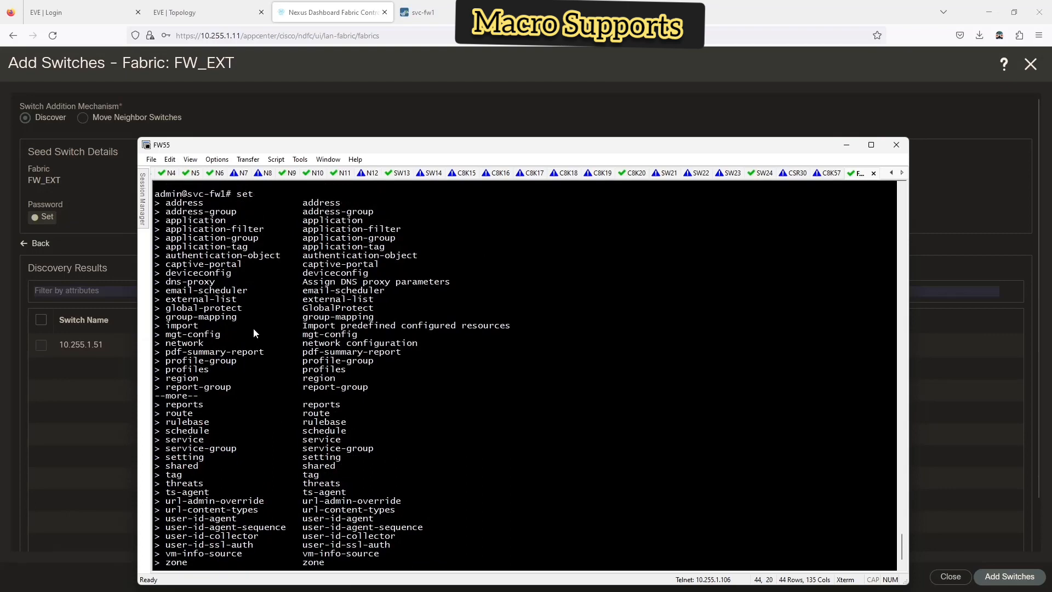
{"action": "scroll", "coordinate": [253, 328], "scroll_direction": "down", "scroll_amount": 1}
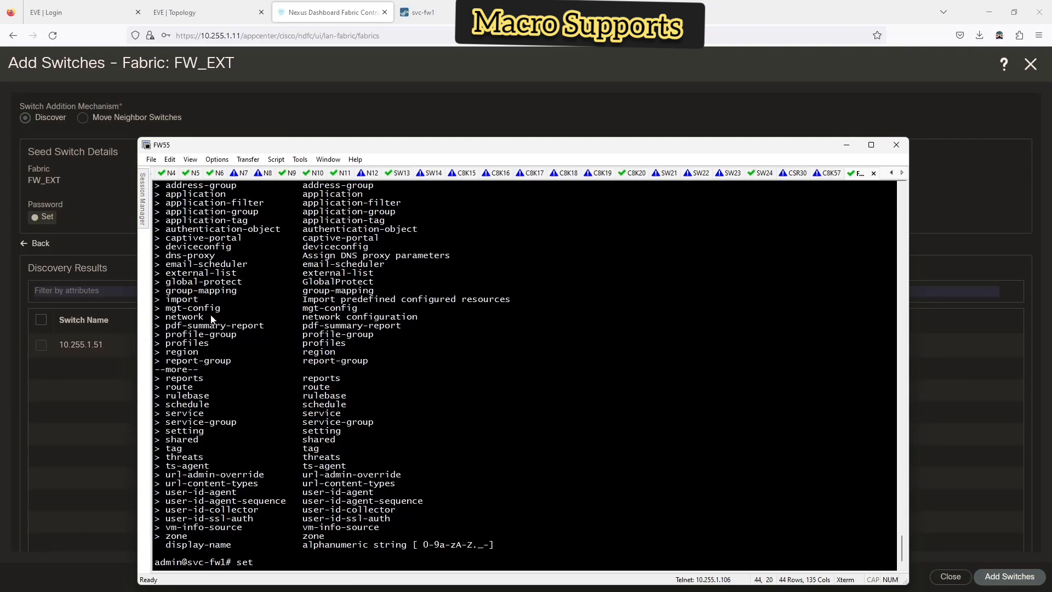
- Check the set network options, the top-level commands, and the full set option list
{"action": "type", "text": "network"}
{"action": "key", "text": "question"}
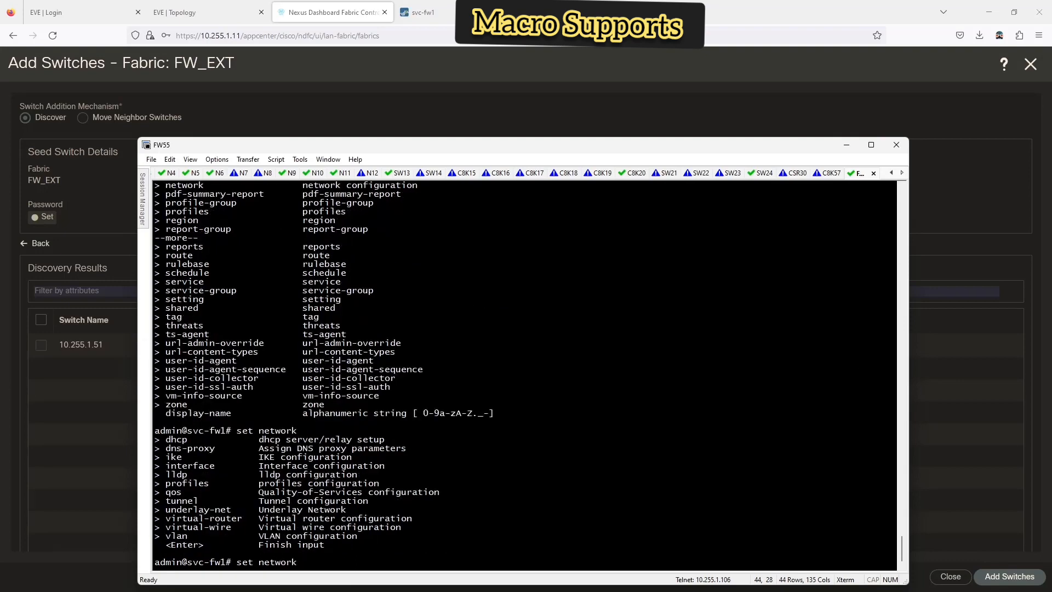
{"action": "key", "text": "ctrl+u"}
{"action": "key", "text": "question"}
{"action": "type", "text": "set"}
{"action": "key", "text": "question"}
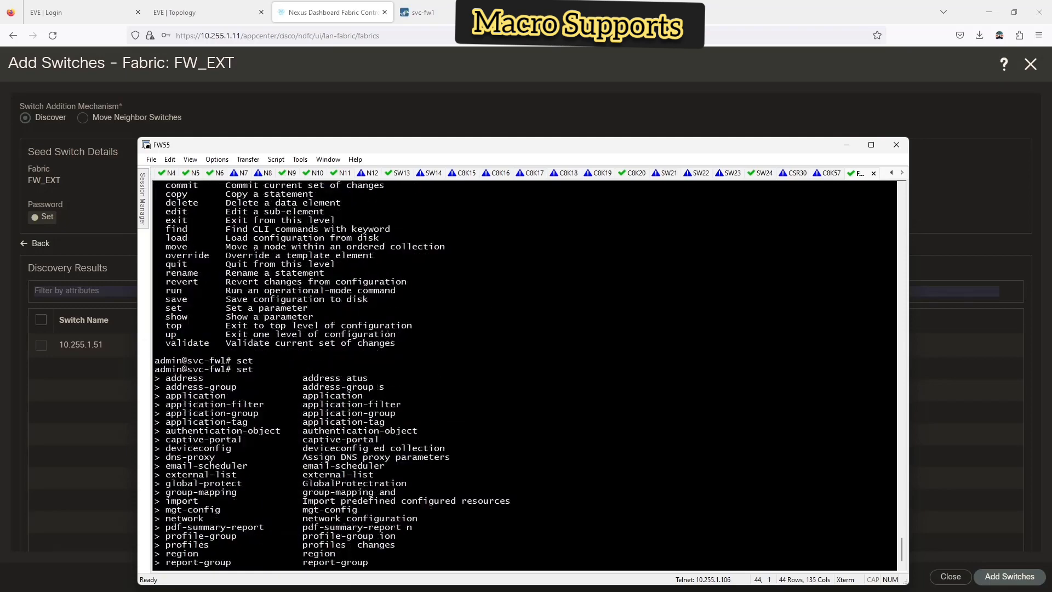
{"action": "key", "text": "space"}
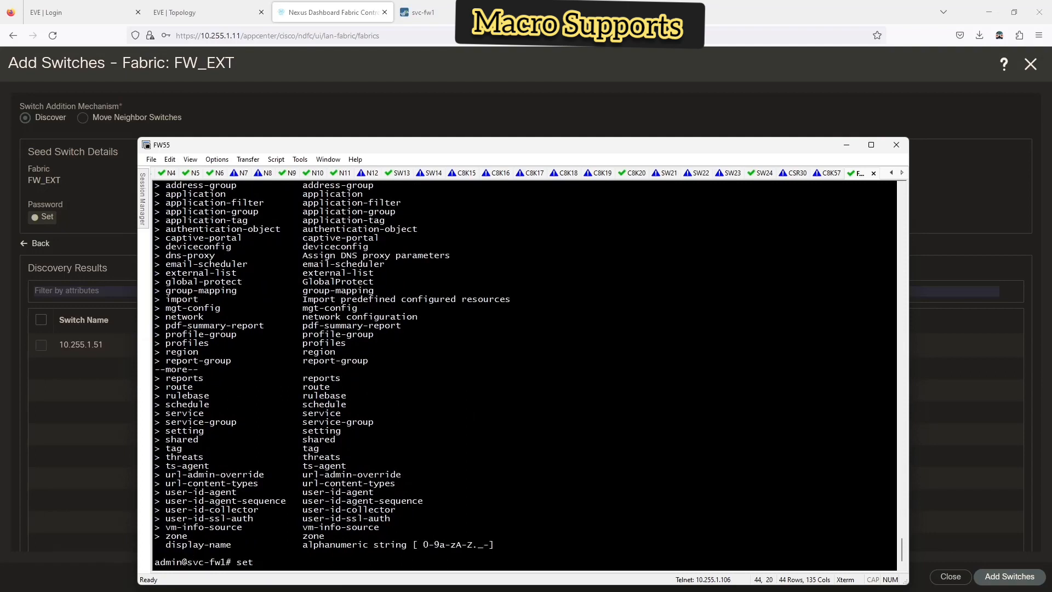
- Drill through set deviceconfig system ssh ciphers mgmt to list the aes128-cbc to aes256-gcm choices
{"action": "type", "text": "dev"}
{"action": "key", "text": "Tab"}
{"action": "key", "text": "question"}
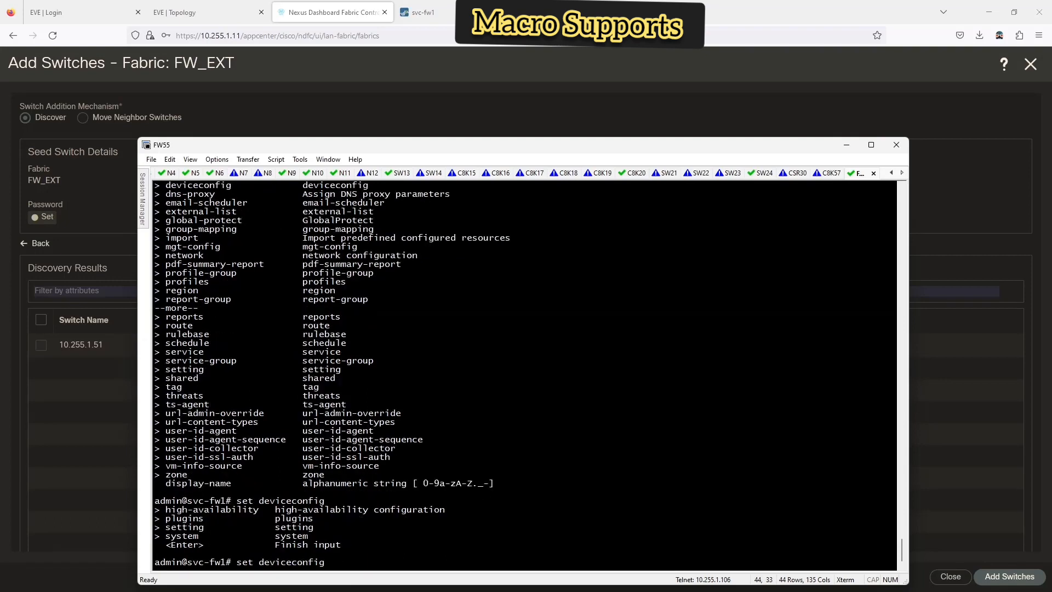
{"action": "type", "text": "system"}
{"action": "key", "text": "question"}
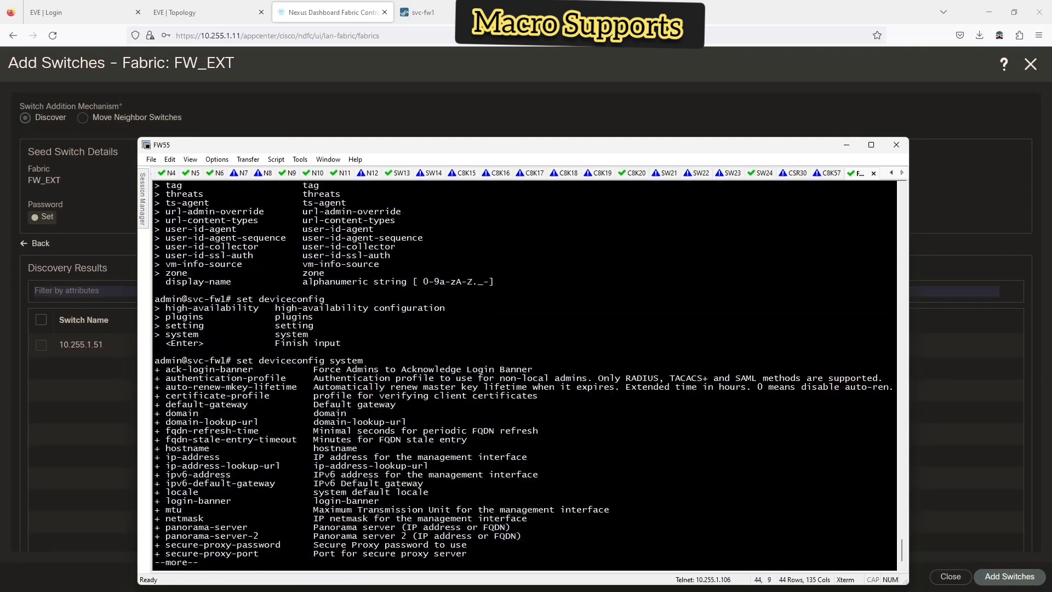
{"action": "key", "text": "space"}
{"action": "key", "text": "space"}
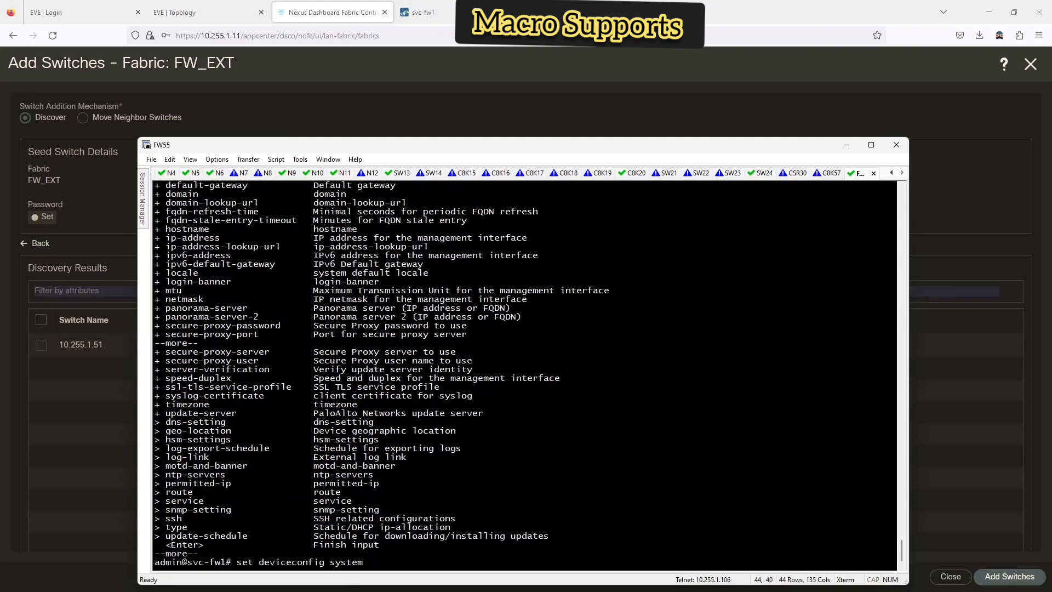
{"action": "type", "text": "ssh"}
{"action": "key", "text": "question"}
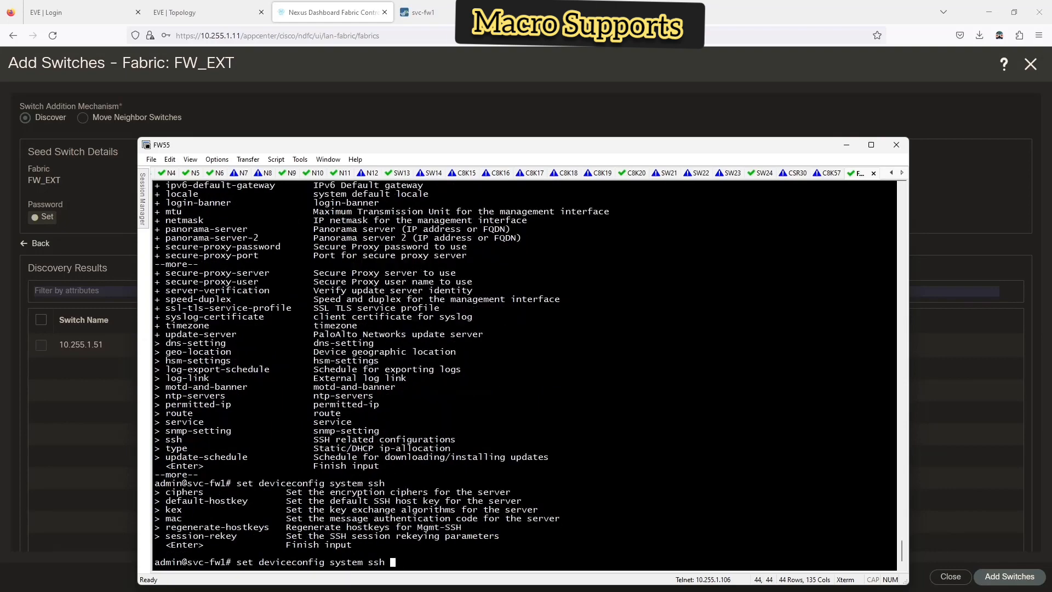
{"action": "type", "text": "ciphers"}
{"action": "key", "text": "question"}
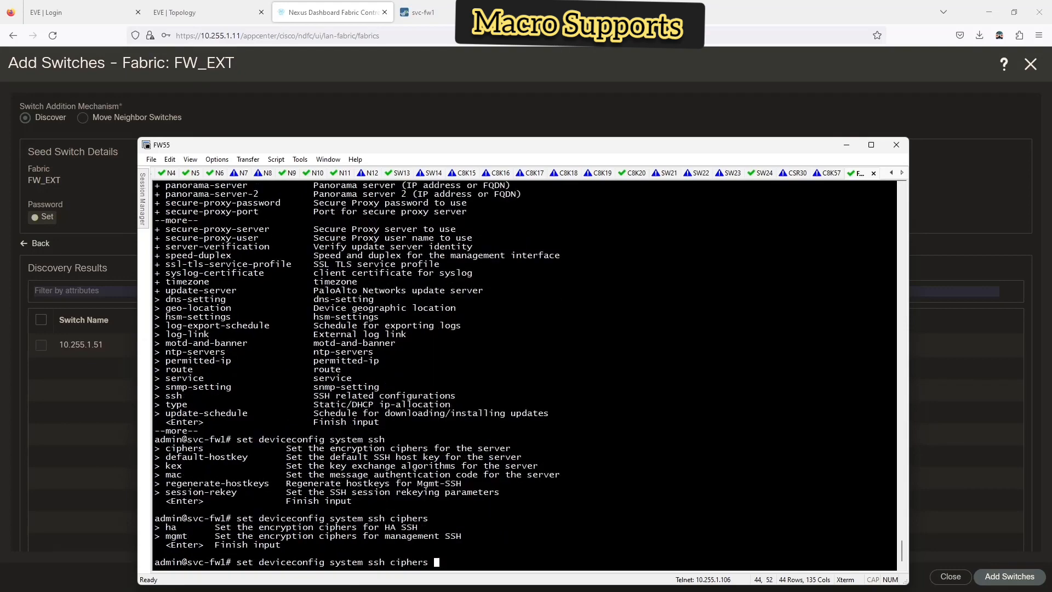
{"action": "type", "text": "mgmt"}
{"action": "key", "text": "question"}
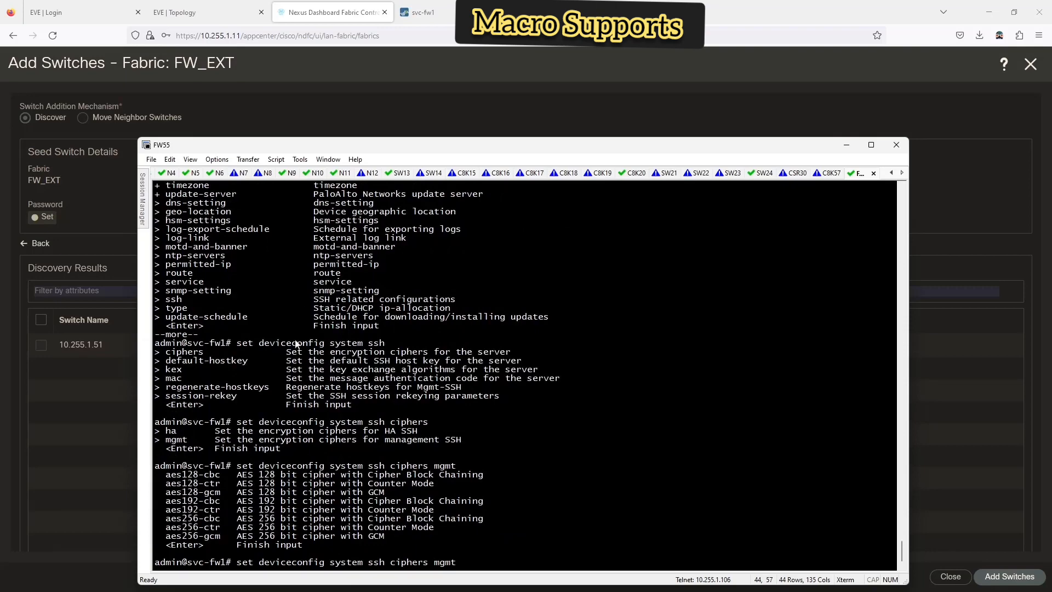
- Go back to the 10.255.1.51 seed switch details, view Authentication Protocol choices, then reposition the firewall terminal
{"action": "left_click", "coordinate": [422, 12]}
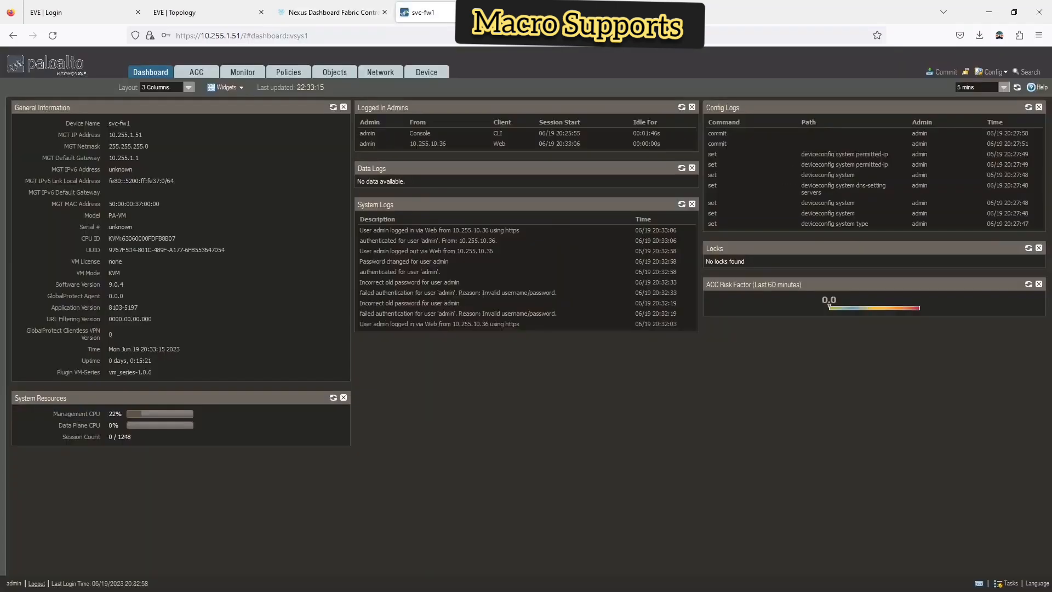
{"action": "left_click", "coordinate": [355, 11]}
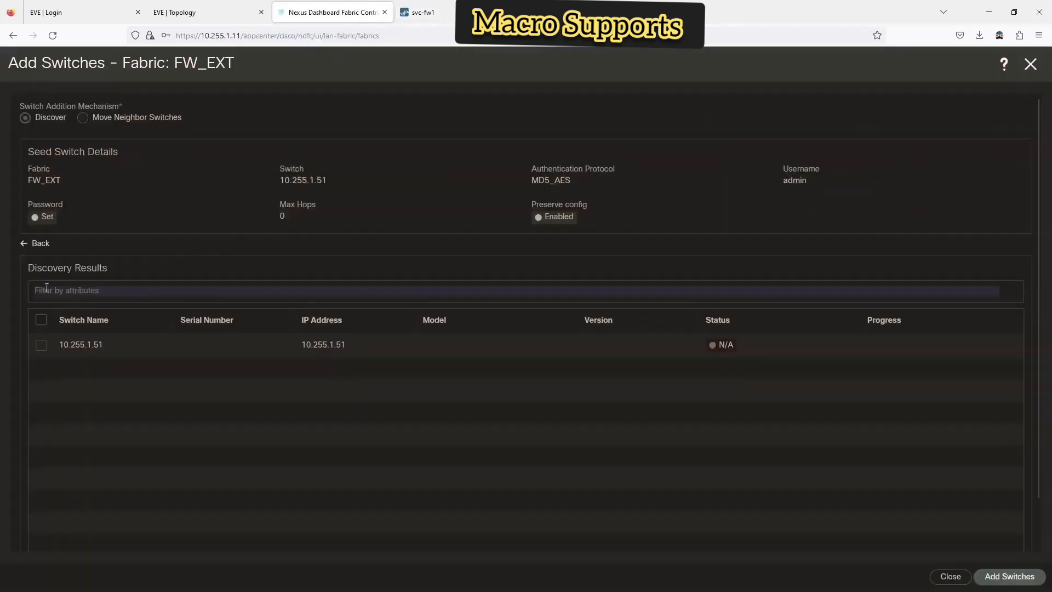
{"action": "left_click", "coordinate": [38, 245]}
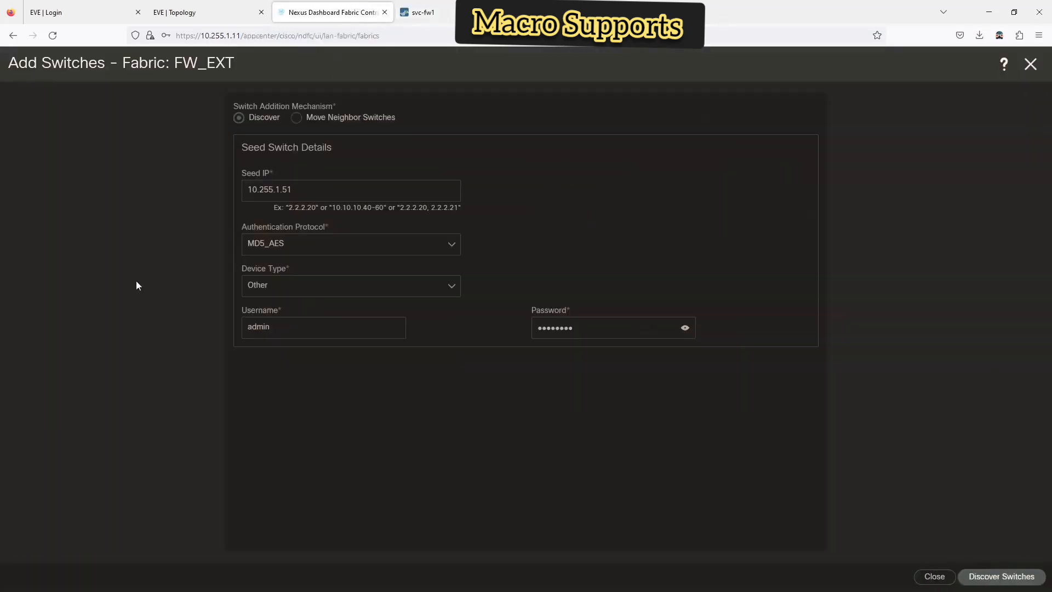
{"action": "left_click", "coordinate": [328, 245]}
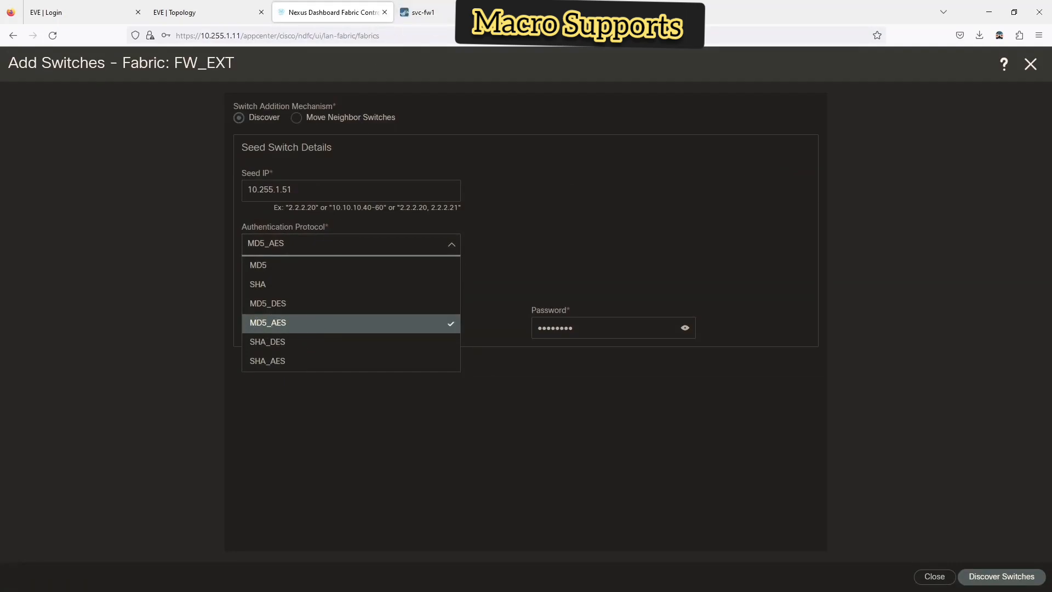
{"action": "key", "text": "alt+Tab"}
{"action": "left_click_drag", "start_coordinate": [344, 148], "coordinate": [627, 73]}
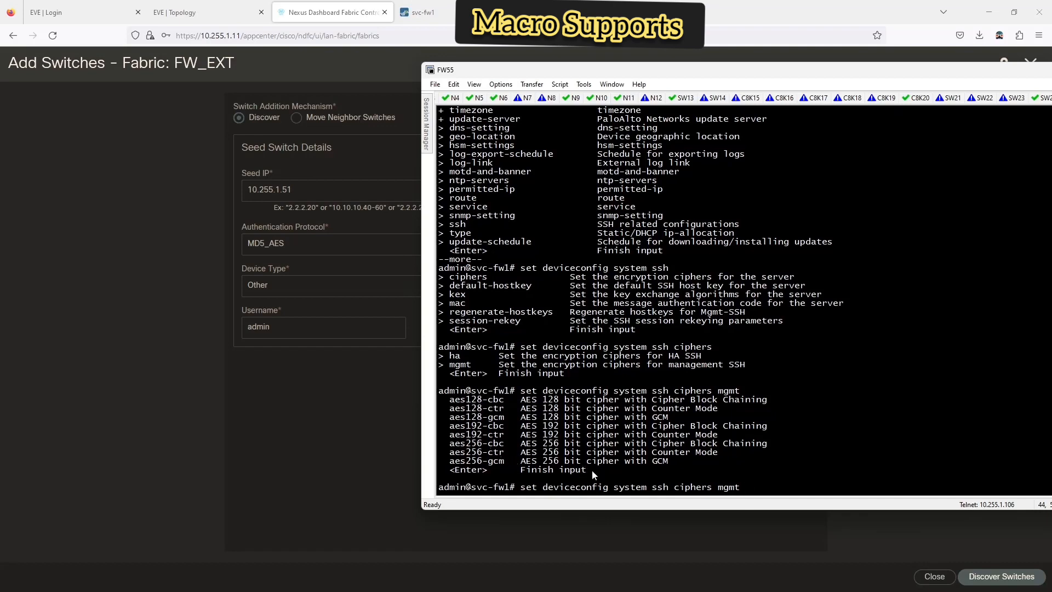
- Clear the pending ciphers command, exit, and re-enter the firewall's configuration mode
{"action": "key", "text": "ctrl+u"}
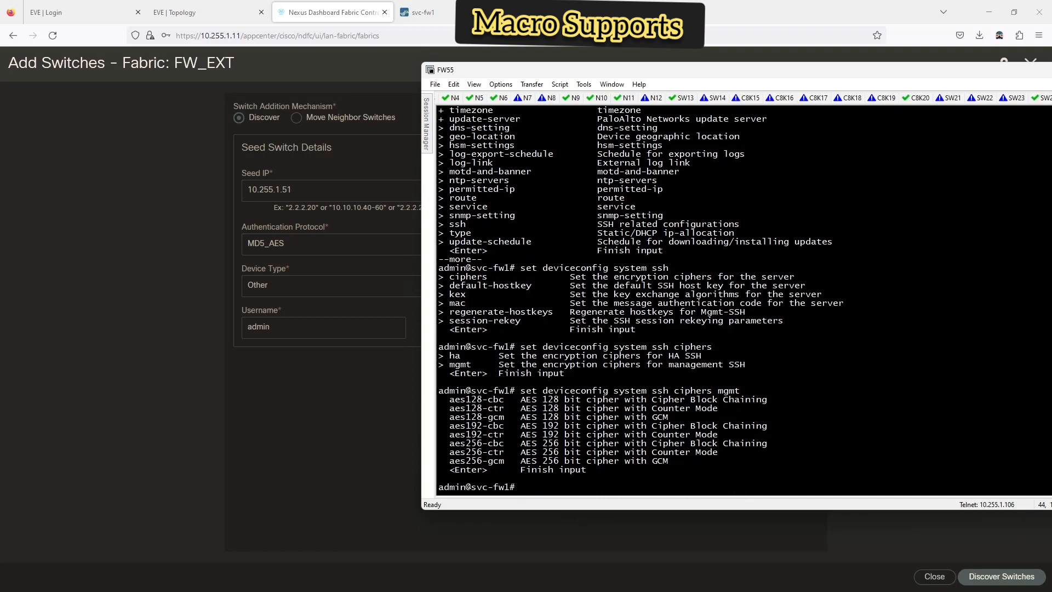
{"action": "type", "text": "exit"}
{"action": "key", "text": "Return"}
{"action": "type", "text": "get"}
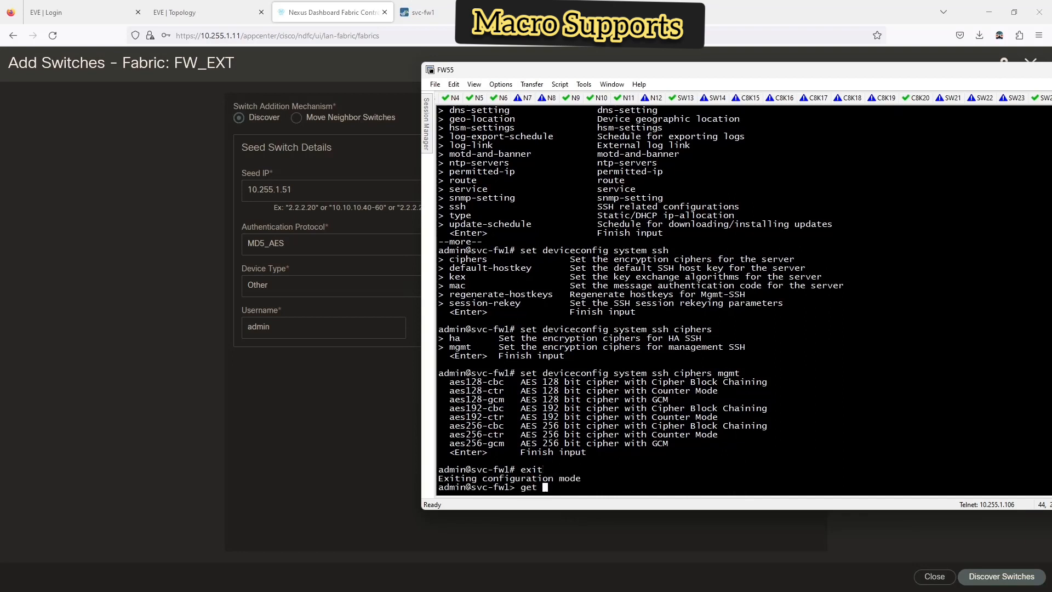
{"action": "key", "text": "BackSpace"}
{"action": "key", "text": "BackSpace"}
{"action": "key", "text": "BackSpace"}
{"action": "type", "text": "show"}
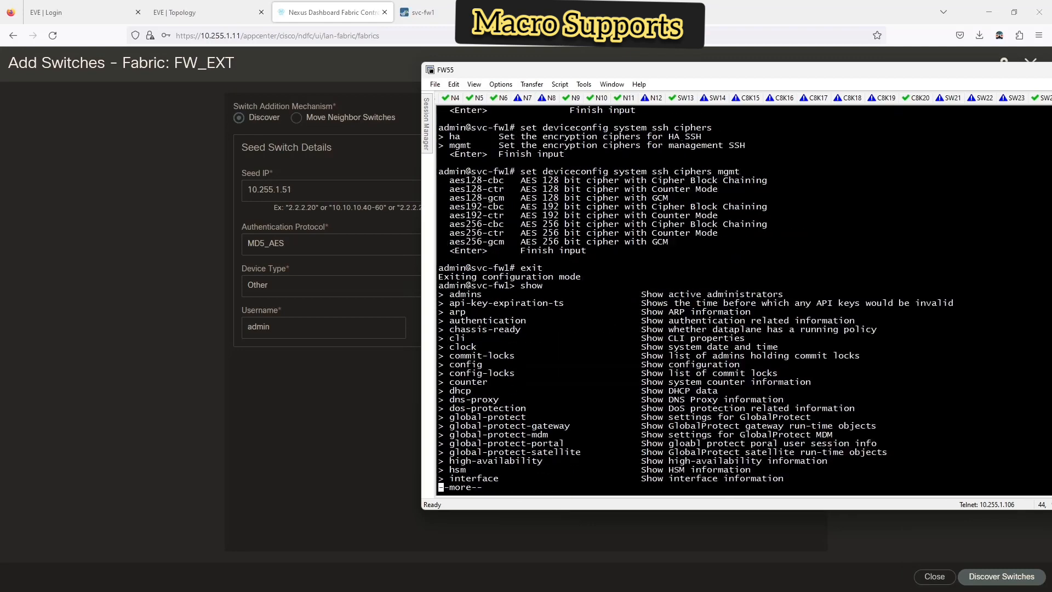
{"action": "type", "text": " ?qd"}
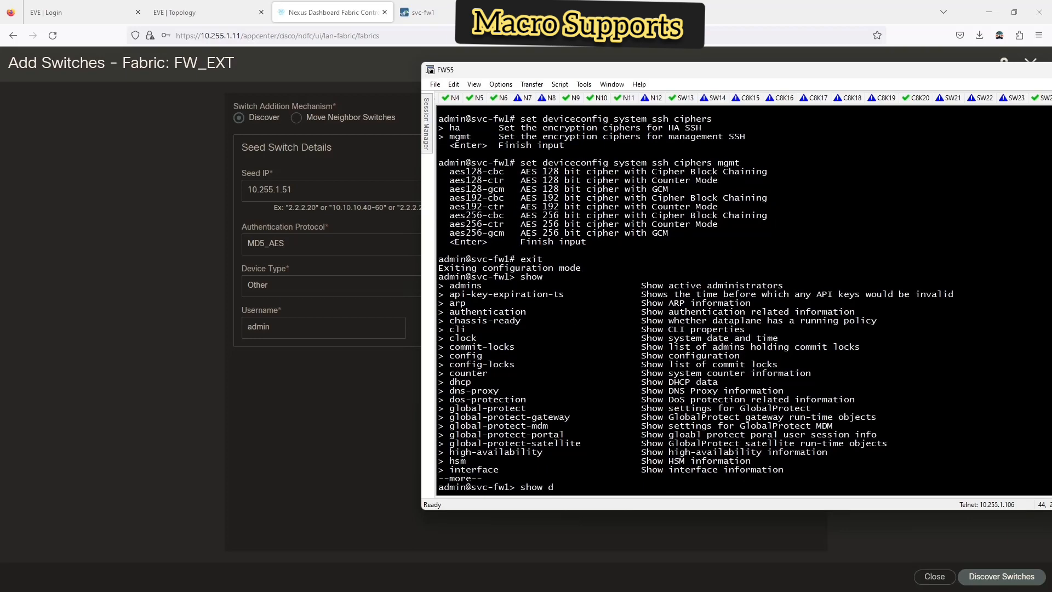
{"action": "key", "text": "BackSpace"}
{"action": "key", "text": "BackSpace"}
{"action": "key", "text": "BackSpace"}
{"action": "key", "text": "BackSpace"}
{"action": "key", "text": "BackSpace"}
{"action": "key", "text": "BackSpace"}
{"action": "type", "text": "configure"}
{"action": "key", "text": "Return"}
- Build a show deviceconfig system command using ? help and Tab completion
{"action": "type", "text": "show"}
{"action": "key", "text": "question"}
{"action": "key", "text": "question"}
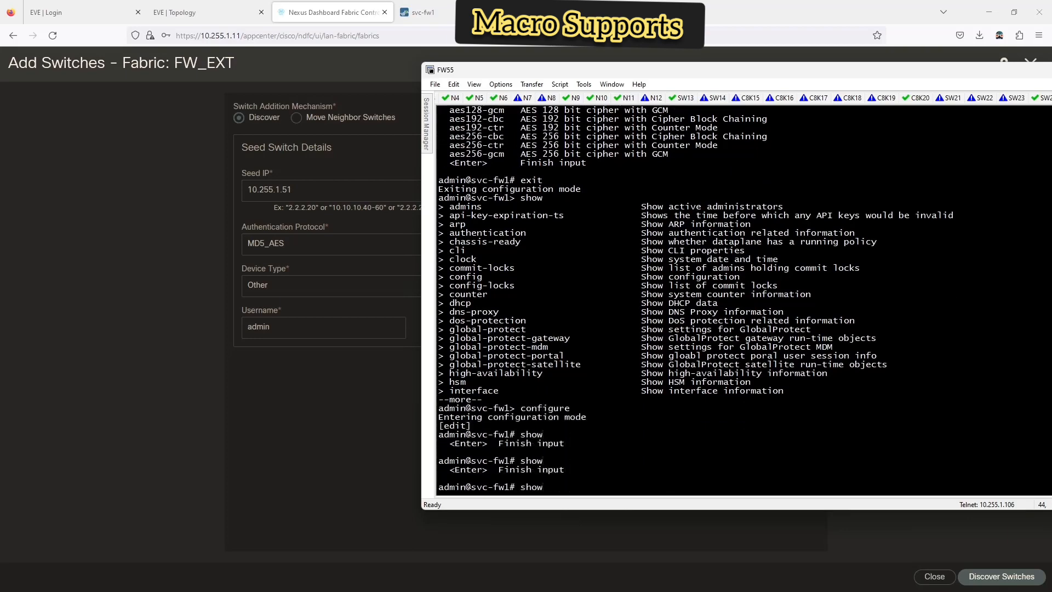
{"action": "key", "text": "question"}
{"action": "type", "text": "q"}
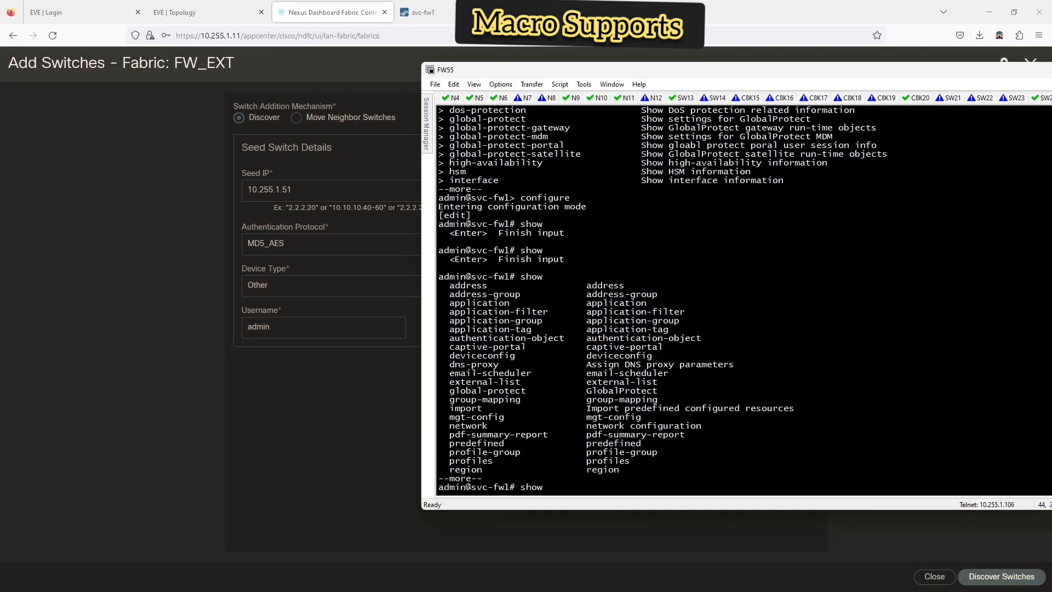
{"action": "type", "text": "dev"}
{"action": "key", "text": "Tab"}
{"action": "key", "text": "question"}
{"action": "type", "text": "sy"}
{"action": "key", "text": "Tab"}
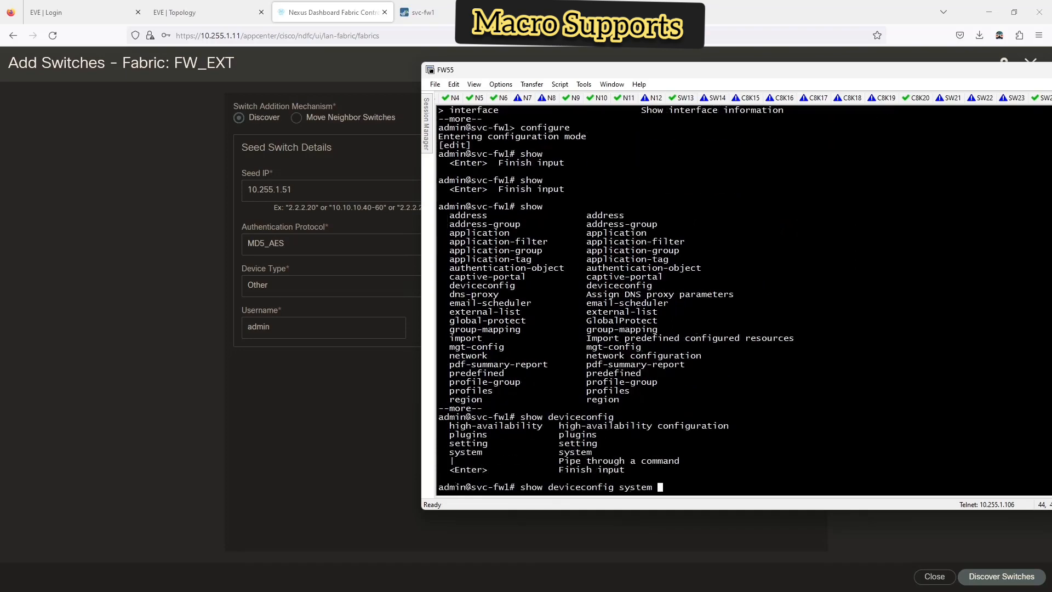
{"action": "key", "text": "question"}
- Extend it to show deviceconfig system ssh ciphers mgmt and run it
{"action": "type", "text": "ssh"}
{"action": "key", "text": "question"}
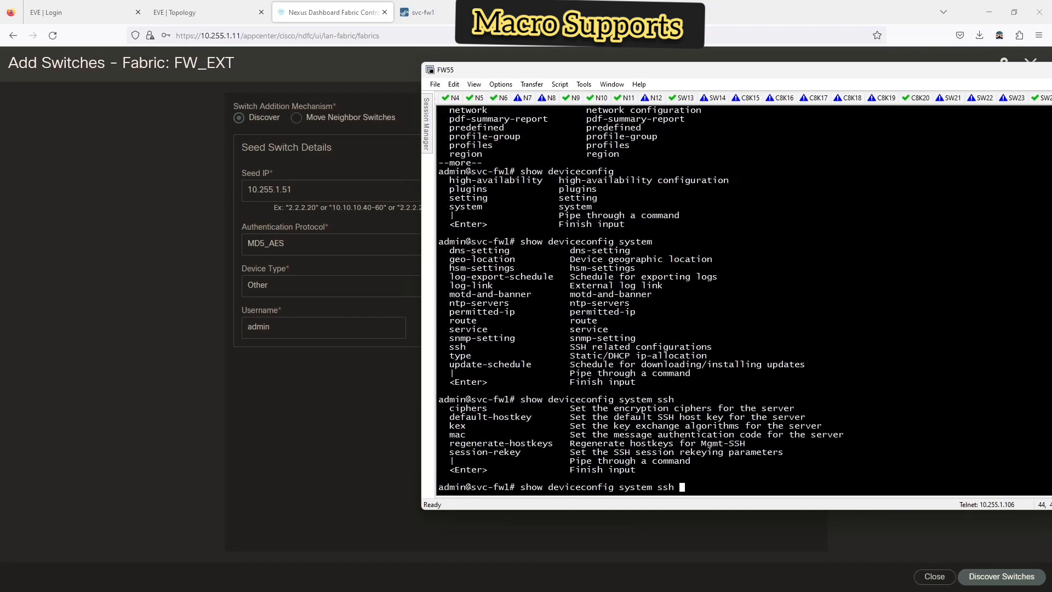
{"action": "type", "text": "ci"}
{"action": "key", "text": "Tab"}
{"action": "key", "text": "question"}
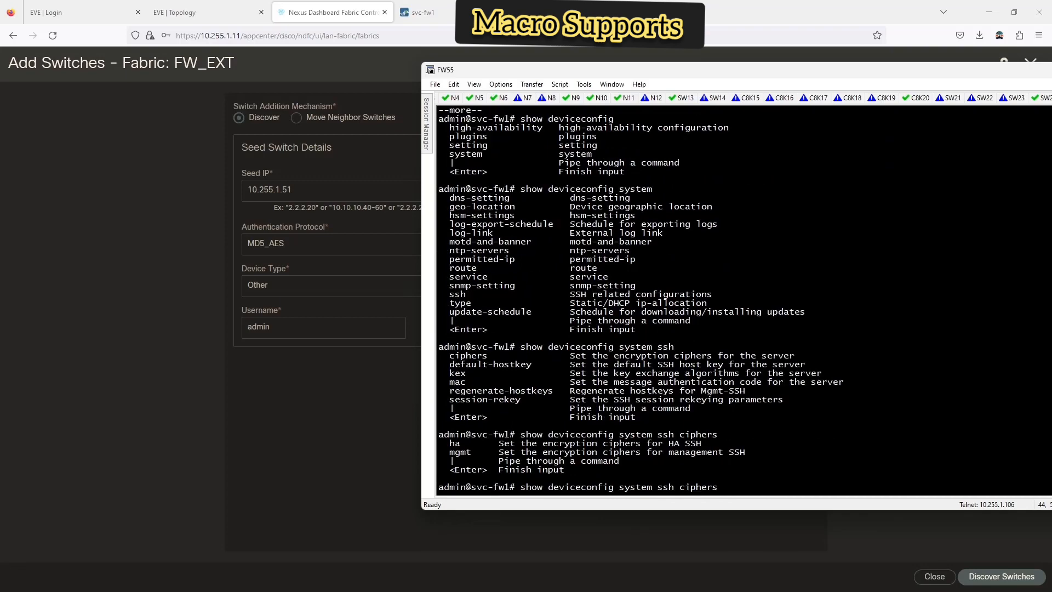
{"action": "type", "text": "mgmt"}
{"action": "key", "text": "question"}
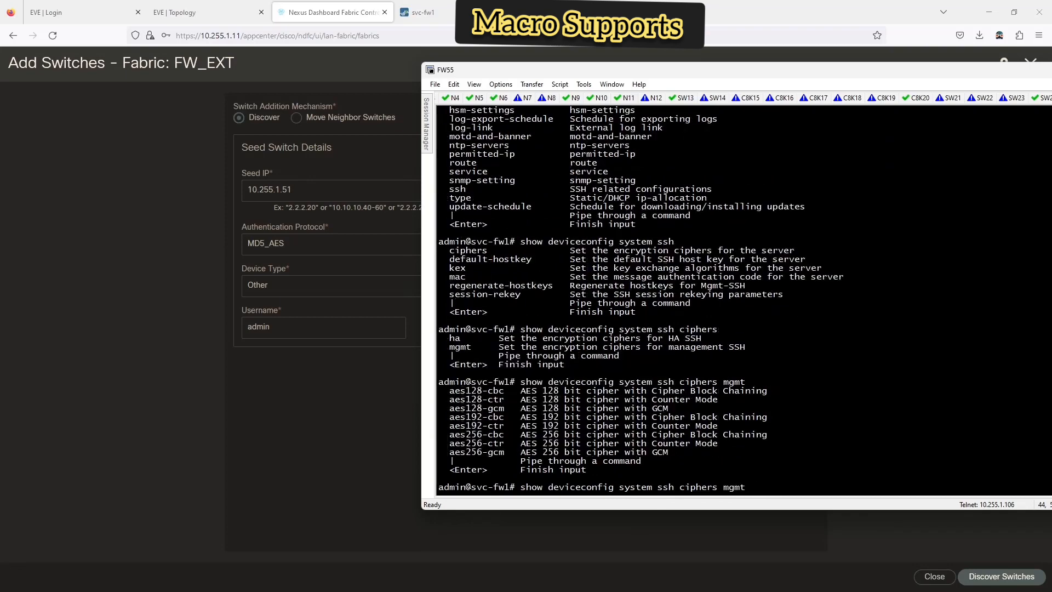
{"action": "key", "text": "Return"}
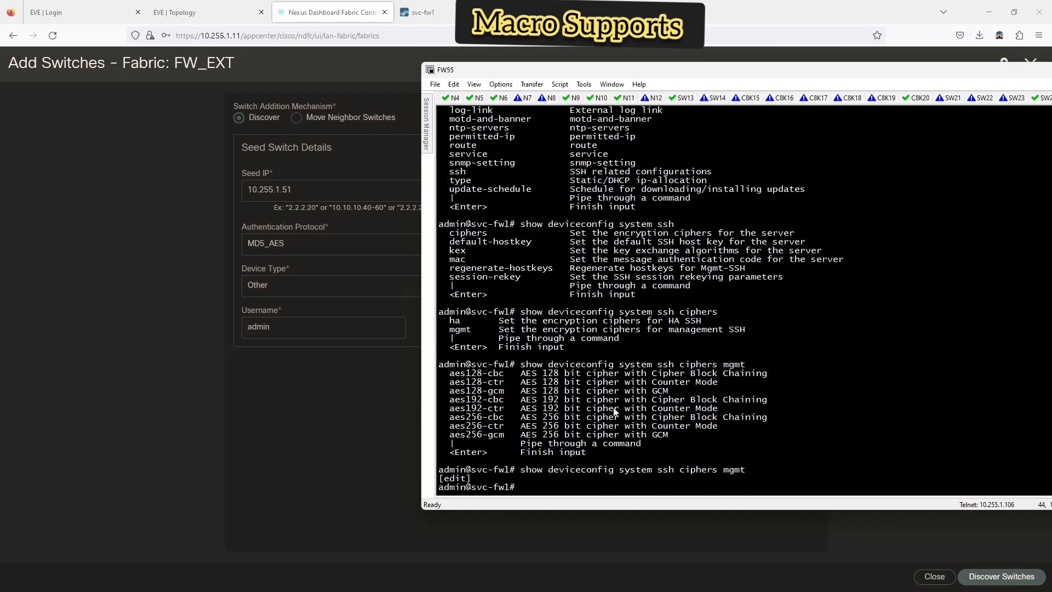
- Try show deviceconfig system help, then clear the command line
{"action": "type", "text": "show"}
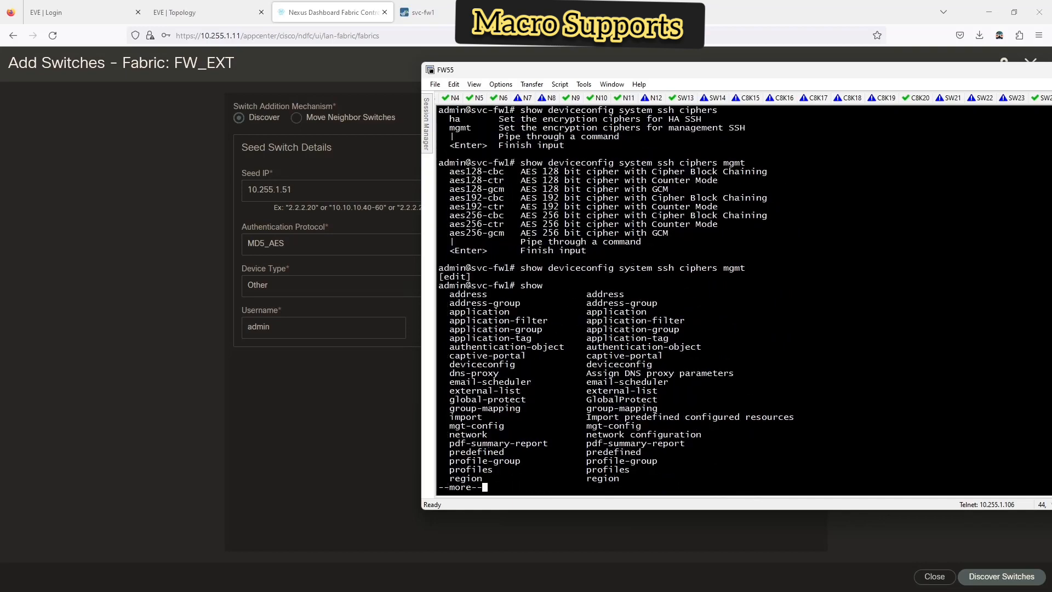
{"action": "type", "text": " ?q"}
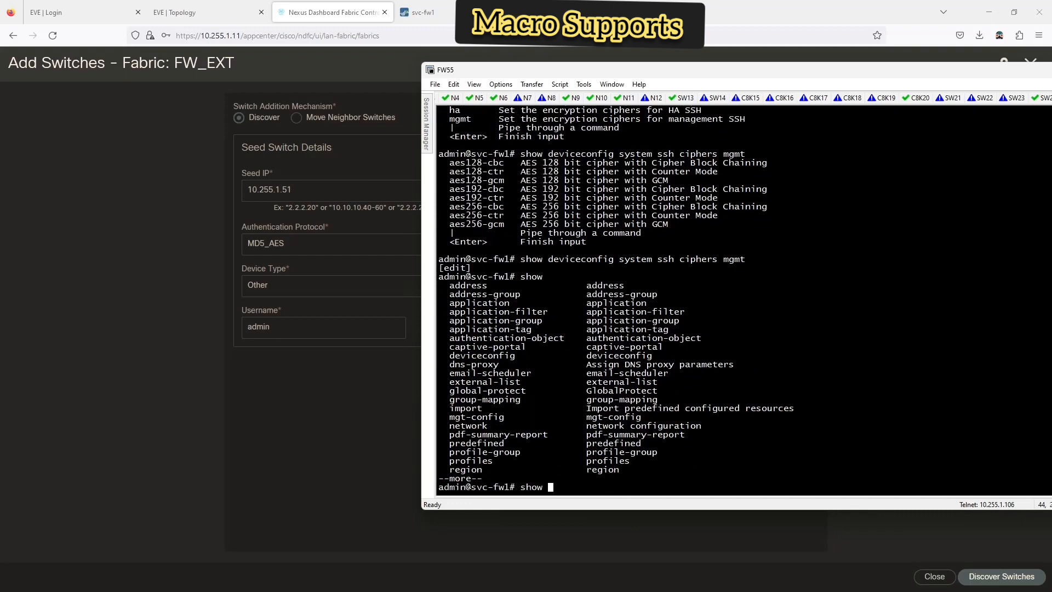
{"action": "type", "text": "deviceconfig ?"}
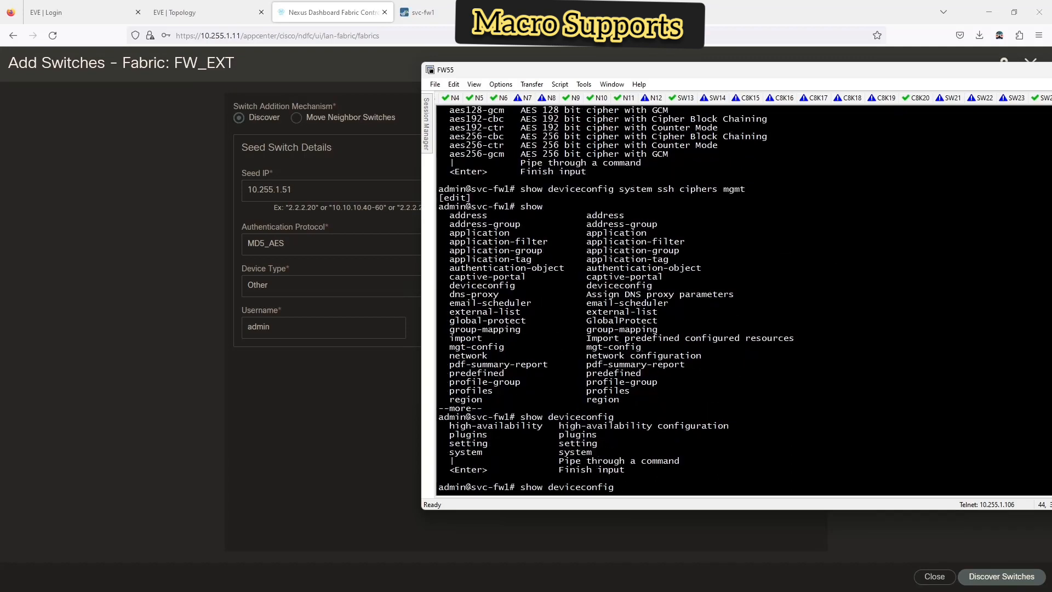
{"action": "type", "text": "system ?"}
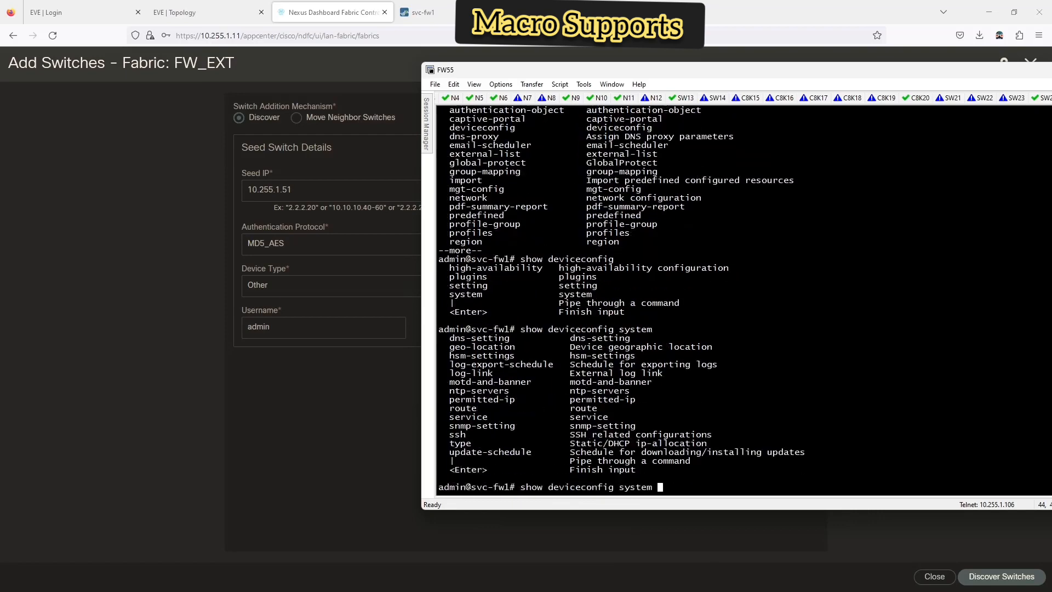
{"action": "key", "text": "ctrl+u"}
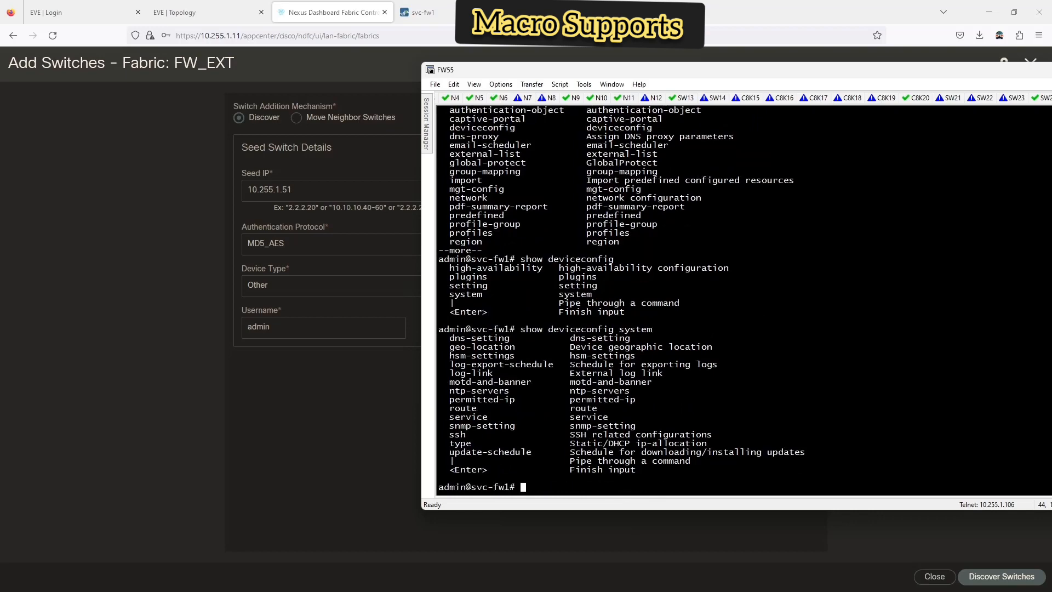
- Page through and review all show options available in configuration mode
{"action": "type", "text": "show ?"}
{"action": "key", "text": "space"}
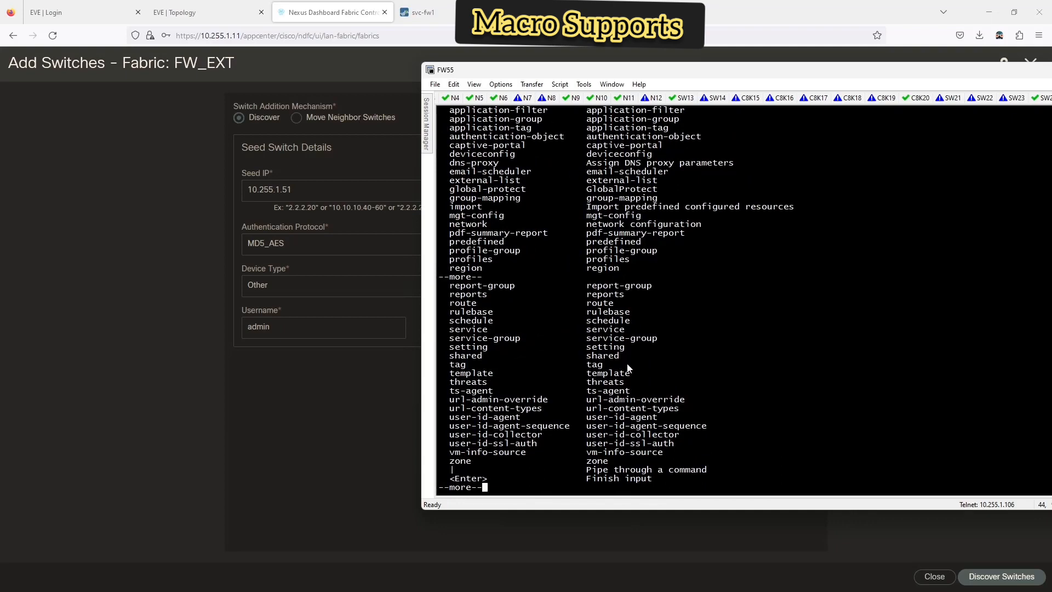
{"action": "scroll", "coordinate": [712, 318], "scroll_direction": "up", "scroll_amount": 3}
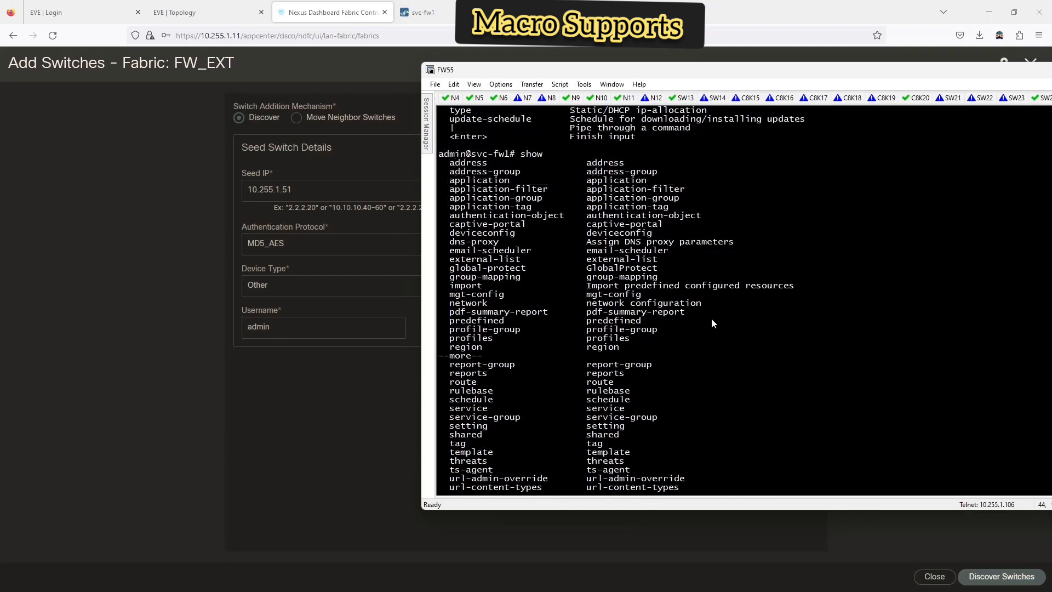
{"action": "scroll", "coordinate": [712, 324], "scroll_direction": "down", "scroll_amount": 2}
{"action": "scroll", "coordinate": [711, 318], "scroll_direction": "up", "scroll_amount": 3}
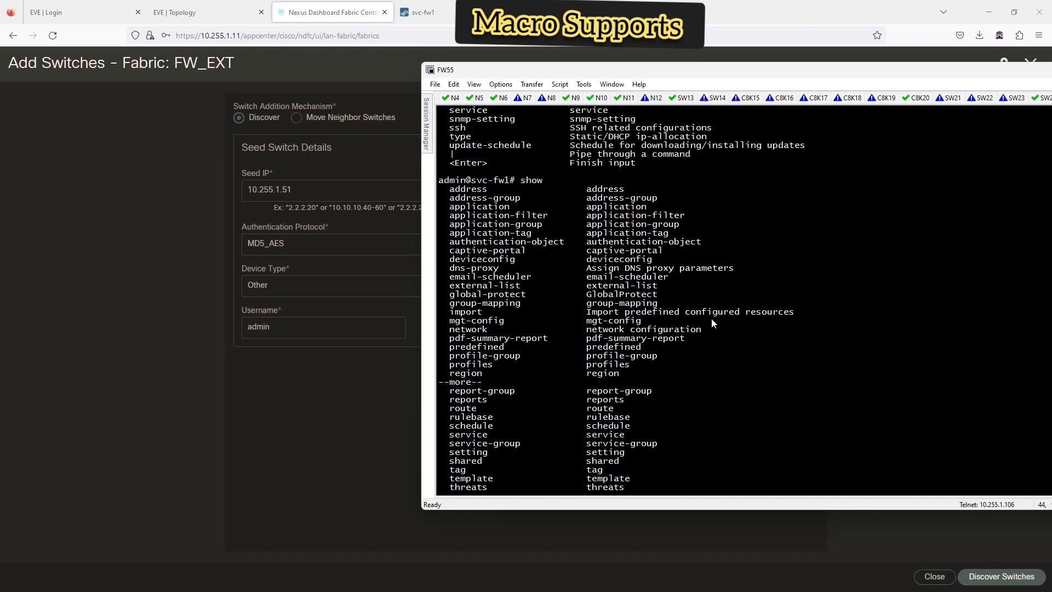
{"action": "scroll", "coordinate": [534, 323], "scroll_direction": "up", "scroll_amount": 3}
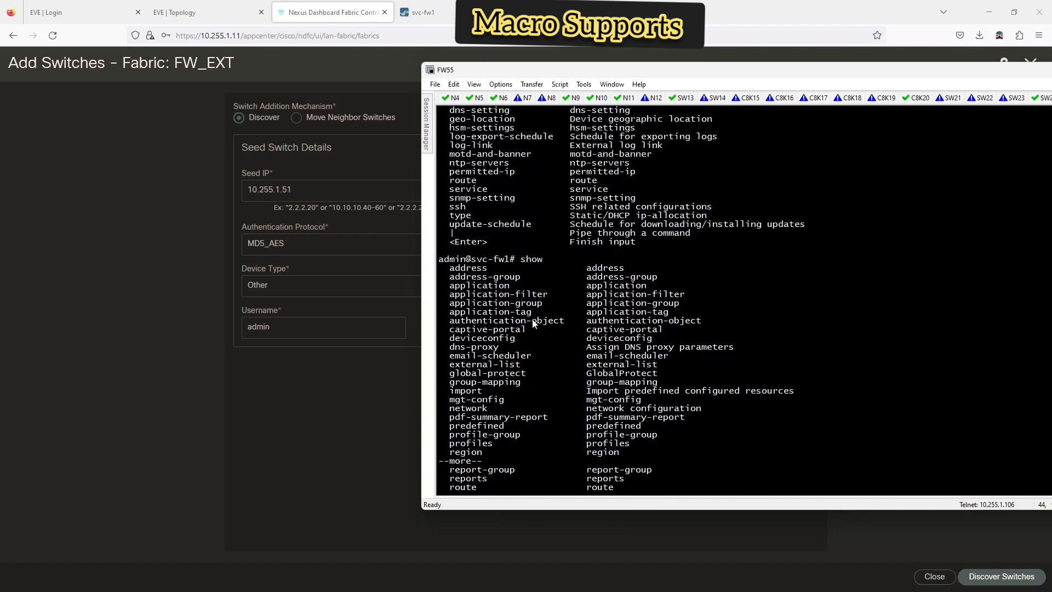
{"action": "scroll", "coordinate": [534, 323], "scroll_direction": "up", "scroll_amount": 5}
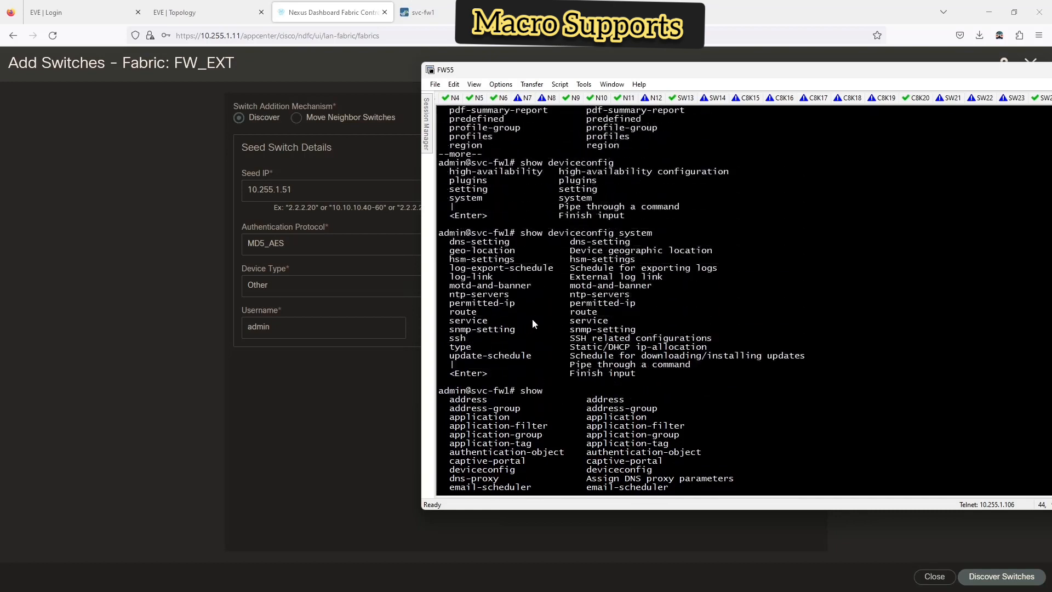
{"action": "scroll", "coordinate": [532, 324], "scroll_direction": "up", "scroll_amount": 2}
{"action": "scroll", "coordinate": [533, 323], "scroll_direction": "up", "scroll_amount": 5}
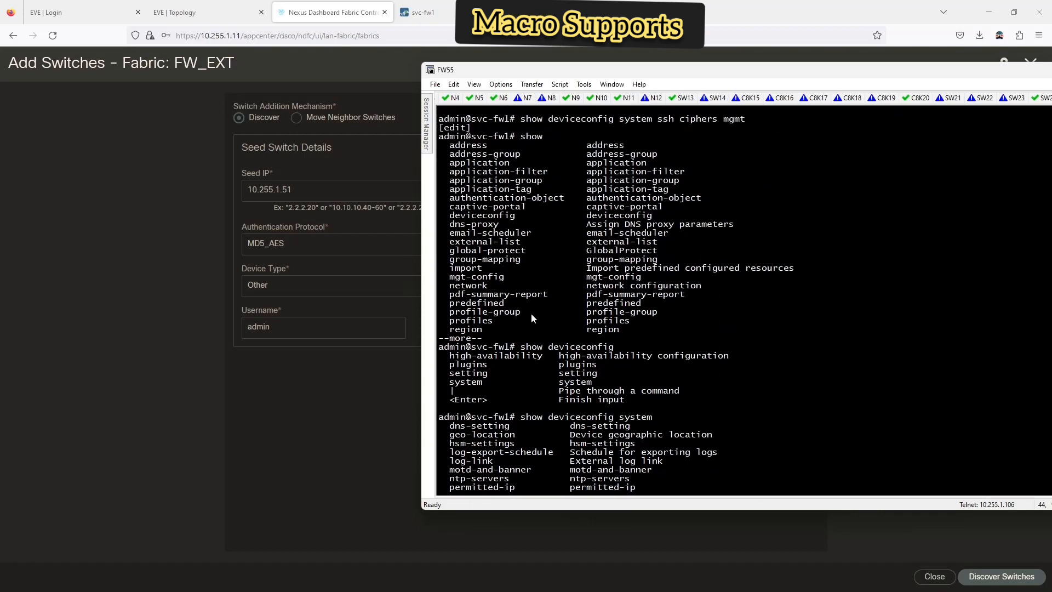
{"action": "scroll", "coordinate": [531, 318], "scroll_direction": "down", "scroll_amount": 12}
{"action": "key", "text": "space"}
{"action": "key", "text": "space"}
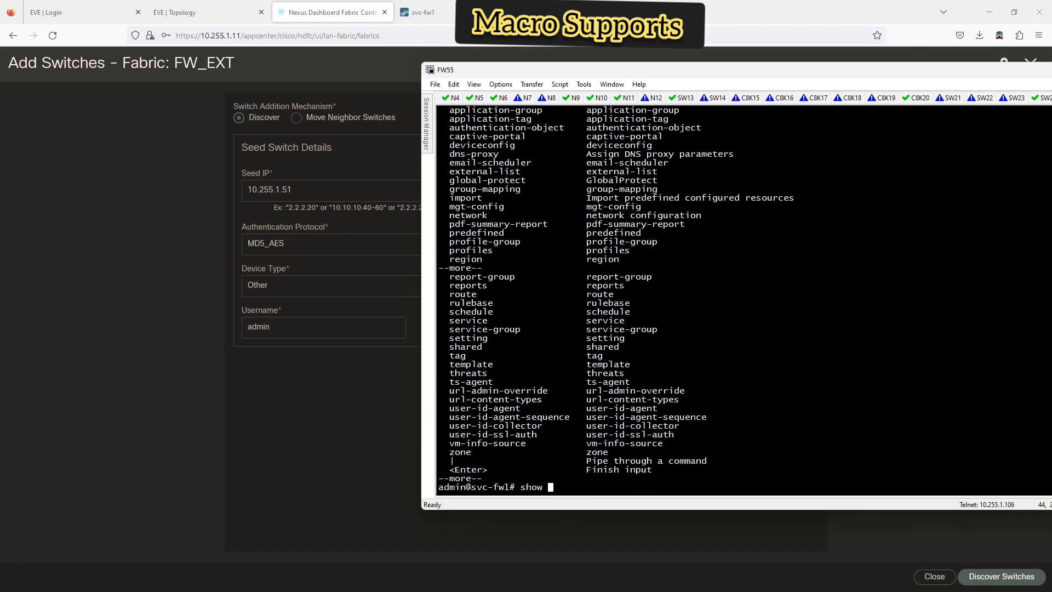
{"action": "key", "text": "BackSpace"}
{"action": "key", "text": "BackSpace"}
{"action": "key", "text": "BackSpace"}
{"action": "key", "text": "BackSpace"}
{"action": "key", "text": "BackSpace"}
- Exit configuration mode, retrying after a typo, to return to admin@svc-fw1>
{"action": "type", "text": "eixt"}
{"action": "key", "text": "Return"}
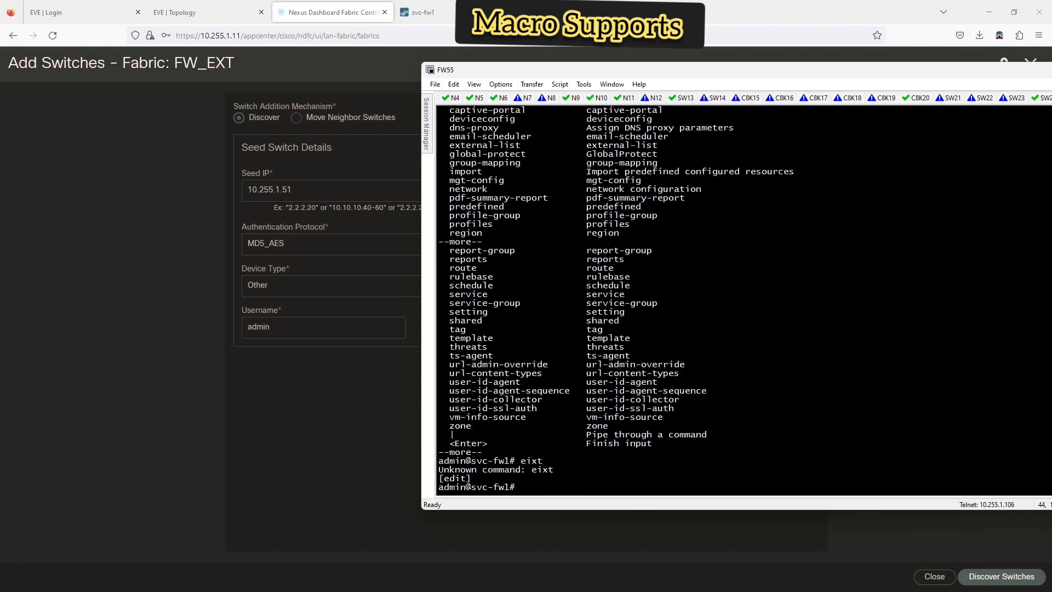
{"action": "type", "text": "exit"}
{"action": "key", "text": "Return"}
- List the operational commands, then run show config running on the firewall
{"action": "type", "text": "?"}
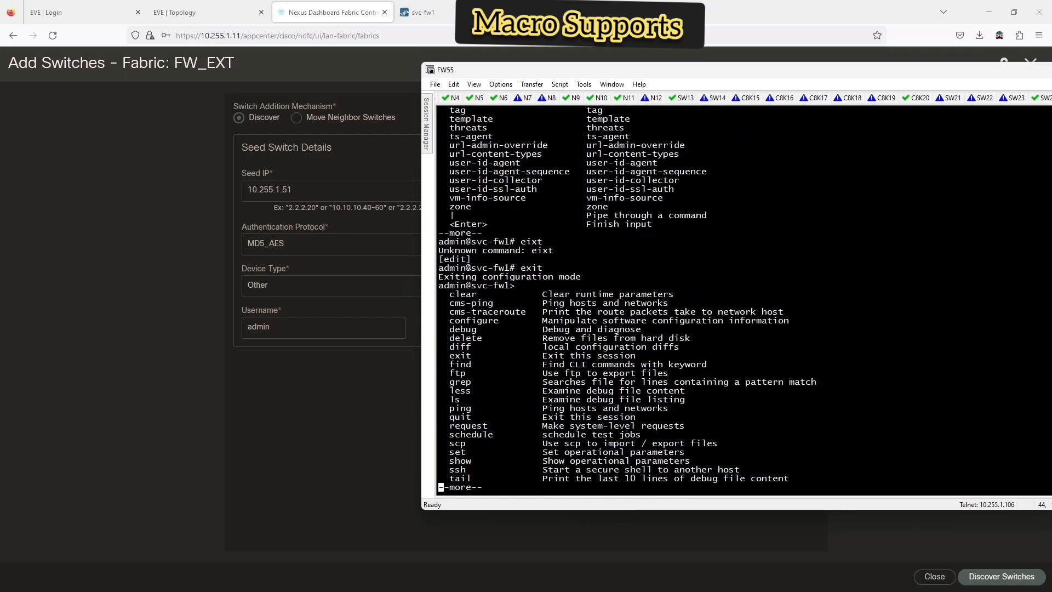
{"action": "key", "text": "space"}
{"action": "type", "text": "show"}
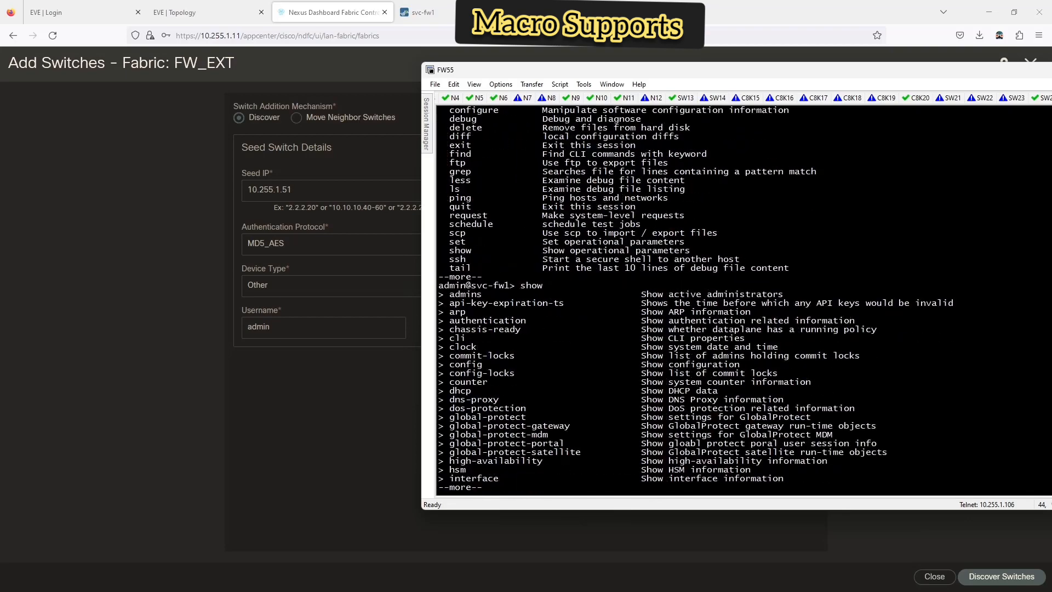
{"action": "type", "text": " ?qconfig?"}
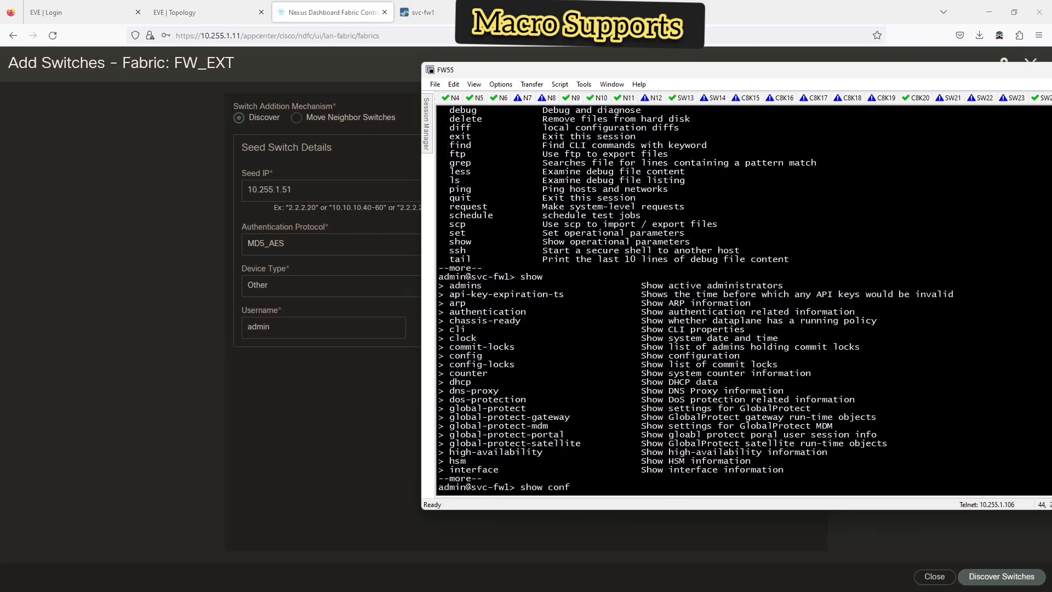
{"action": "type", "text": " ?"}
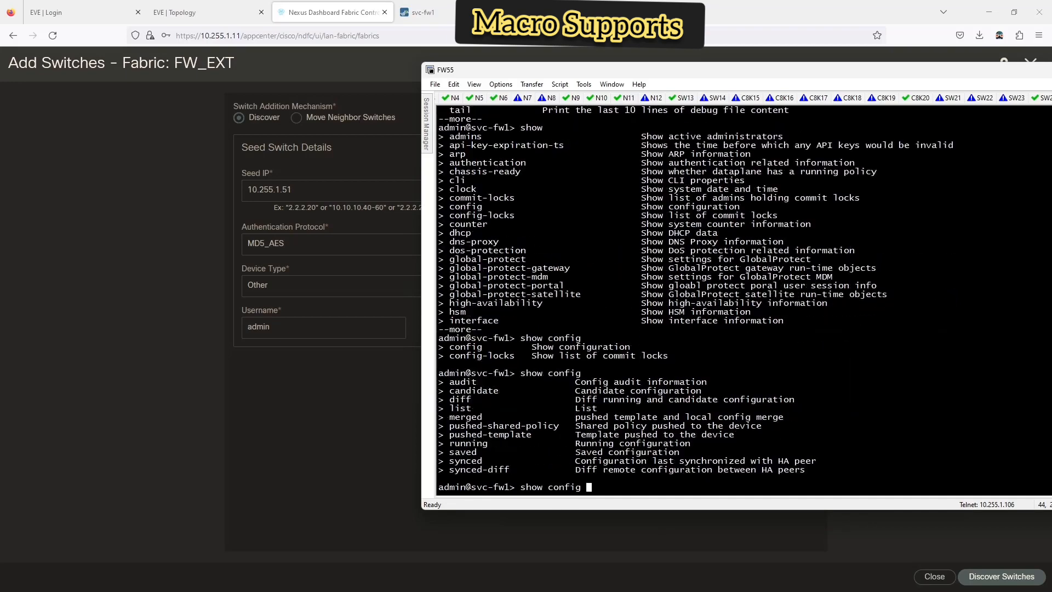
{"action": "type", "text": "running ?"}
{"action": "key", "text": "Return"}
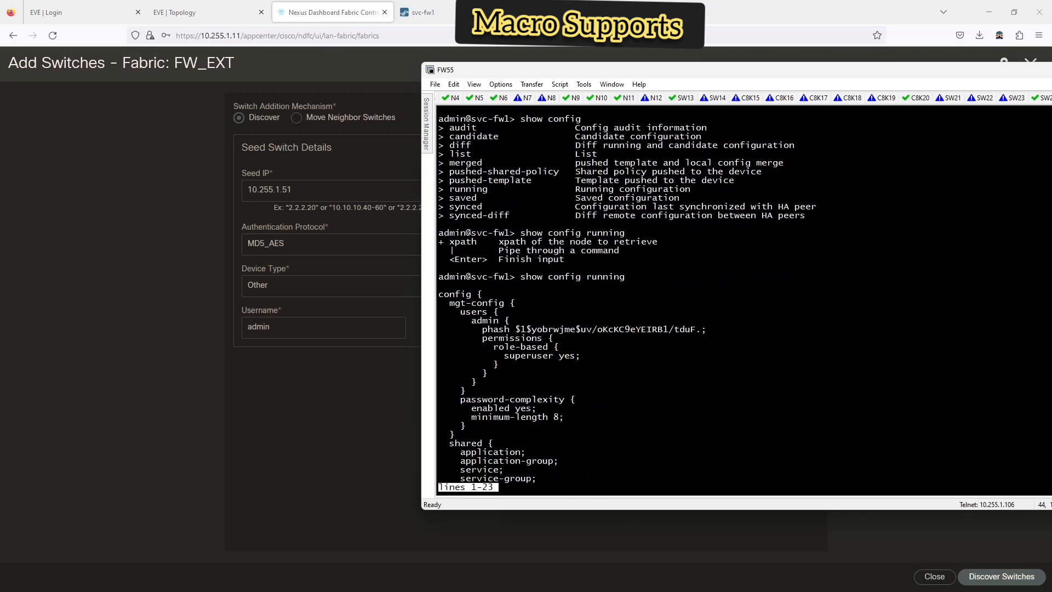
- Page through the running configuration to its end at the admin@svc-fw1> prompt
{"action": "key", "text": "space"}
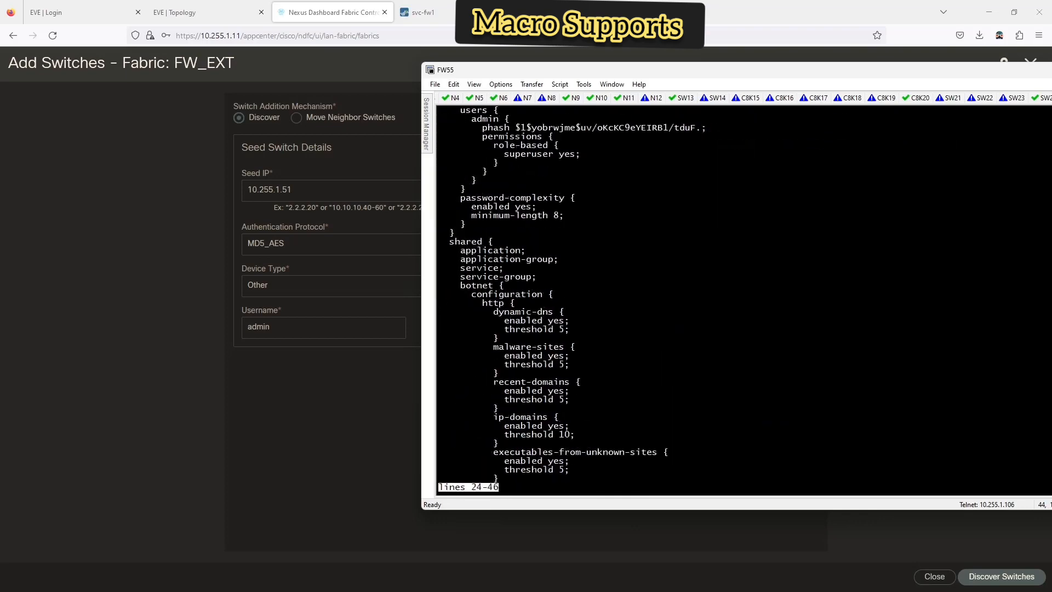
{"action": "key", "text": "space"}
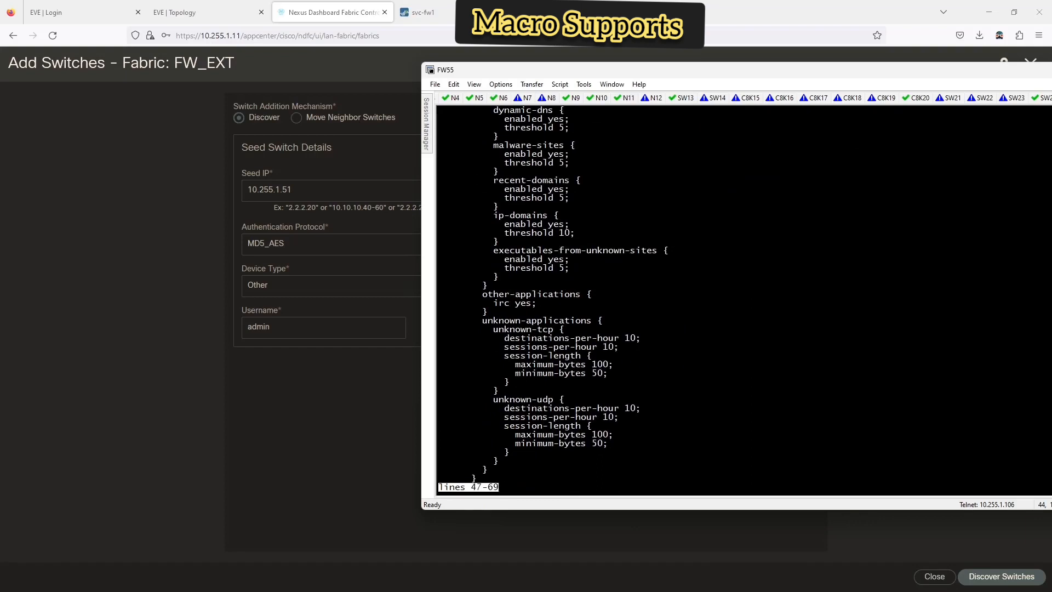
{"action": "key", "text": "space"}
{"action": "key", "text": "space"}
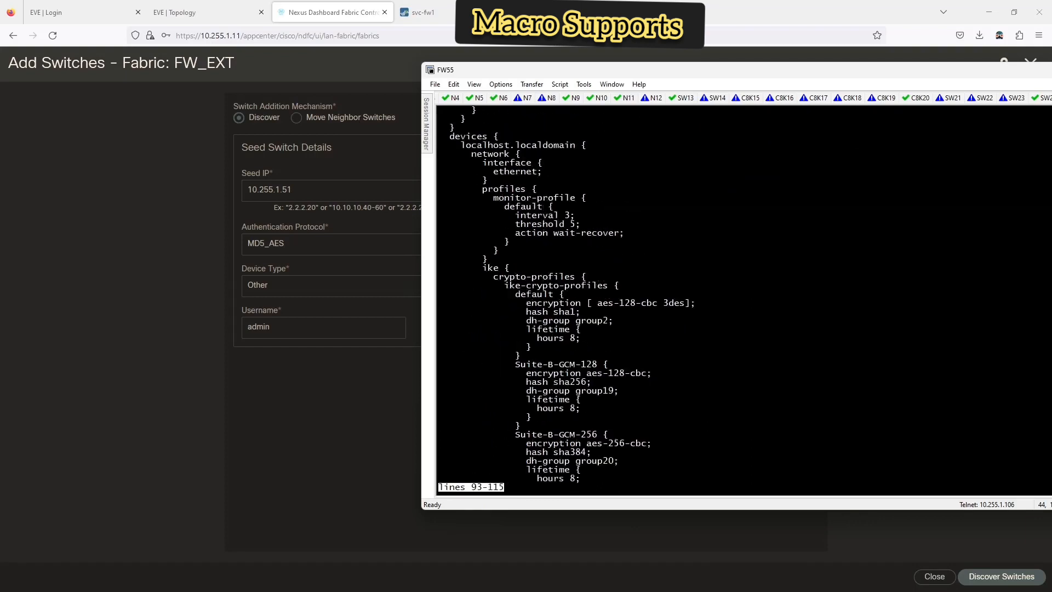
{"action": "key", "text": "space"}
{"action": "key", "text": "space"}
{"action": "key", "text": "space"}
{"action": "key", "text": "space"}
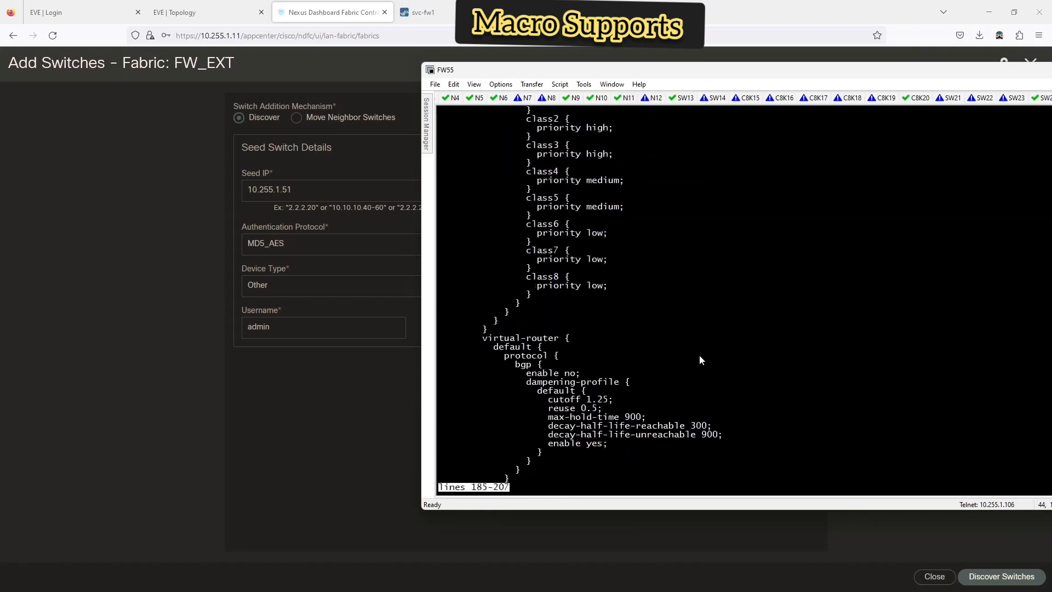
{"action": "key", "text": "space"}
{"action": "key", "text": "space"}
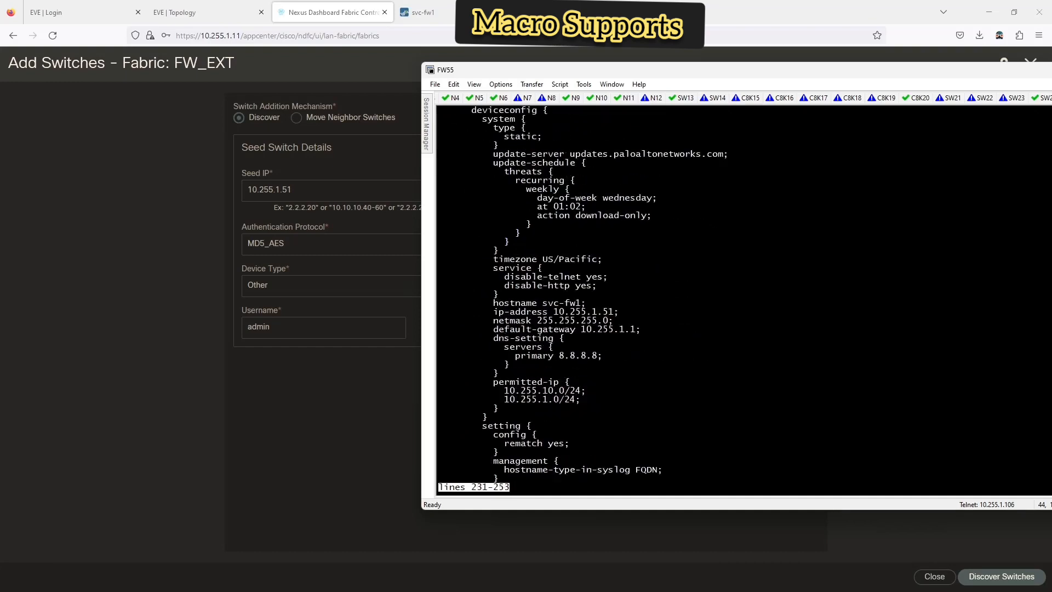
{"action": "scroll", "coordinate": [626, 305], "scroll_direction": "up", "scroll_amount": 3}
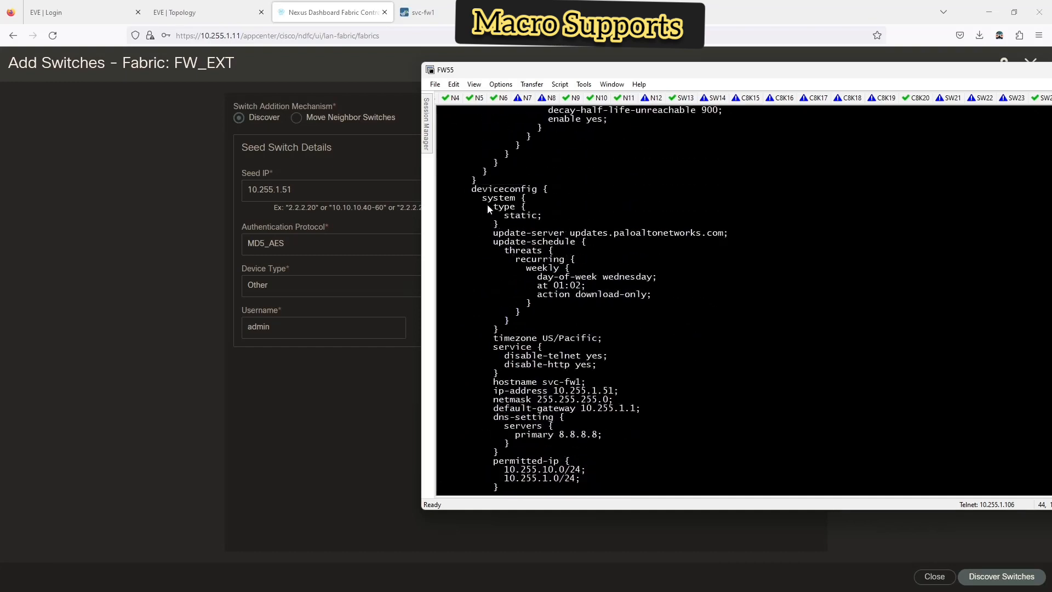
{"action": "scroll", "coordinate": [482, 262], "scroll_direction": "down", "scroll_amount": 3}
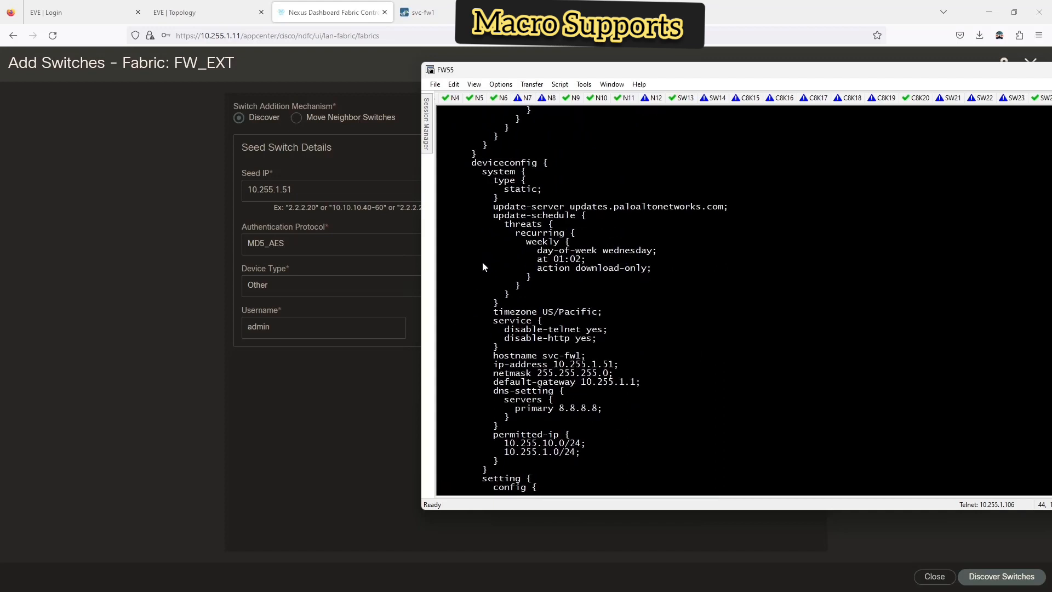
{"action": "key", "text": "space"}
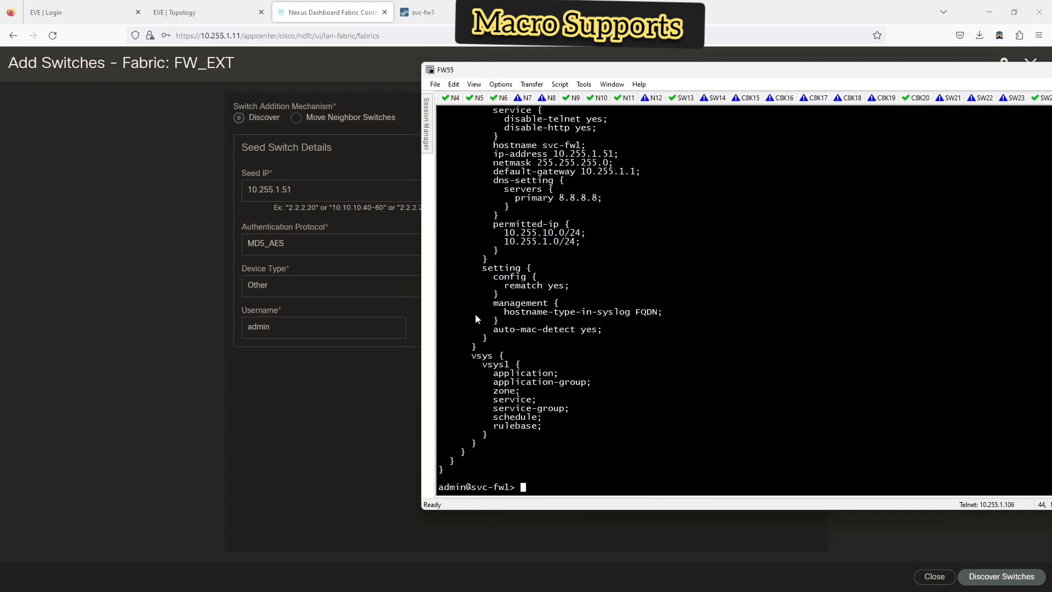
- Scroll back over the config to review hostname svc-fw1, 10.255.1.51, DNS 8.8.8.8 and permitted IPs
{"action": "scroll", "coordinate": [475, 314], "scroll_direction": "up", "scroll_amount": 8}
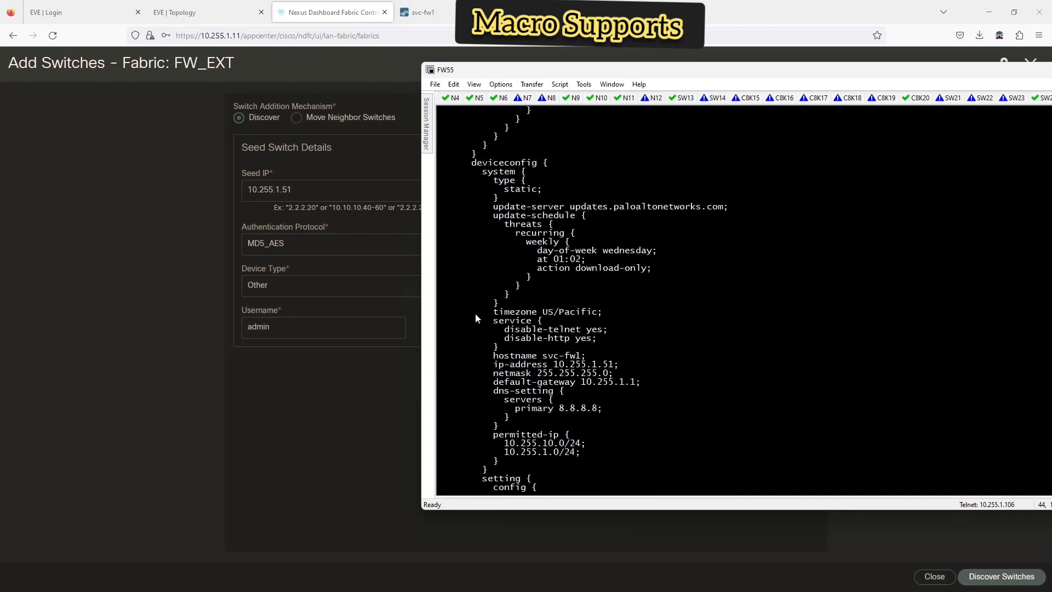
{"action": "scroll", "coordinate": [475, 316], "scroll_direction": "up", "scroll_amount": 4}
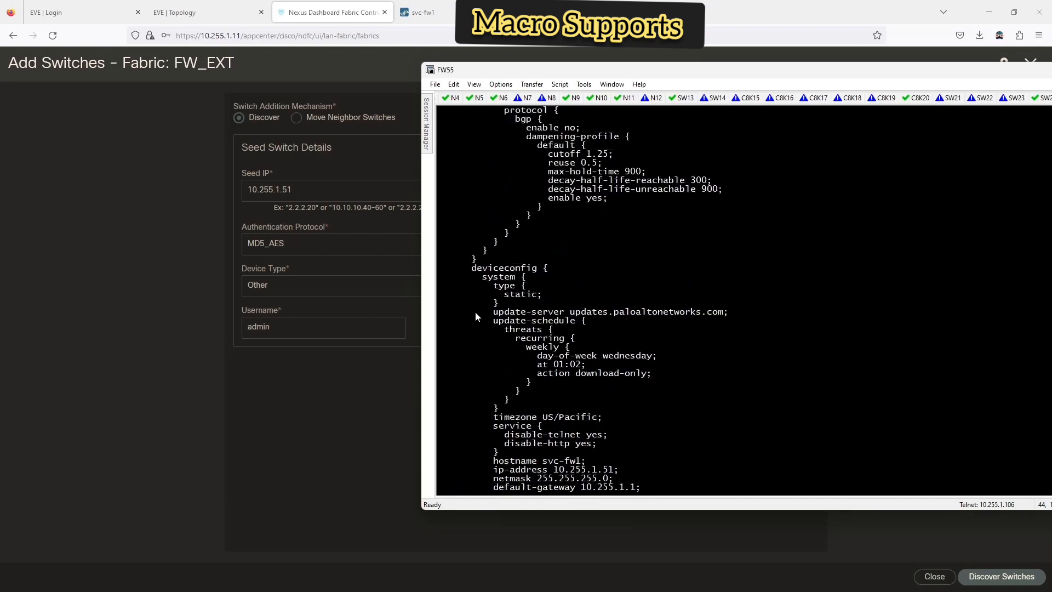
{"action": "scroll", "coordinate": [475, 311], "scroll_direction": "up", "scroll_amount": 11}
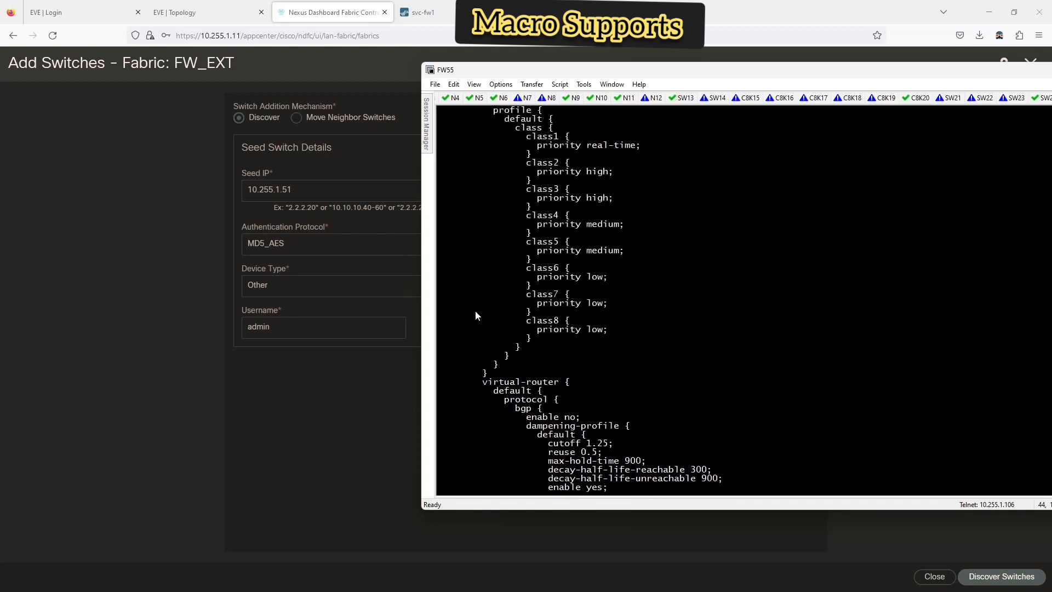
{"action": "scroll", "coordinate": [475, 310], "scroll_direction": "up", "scroll_amount": 3}
{"action": "scroll", "coordinate": [475, 311], "scroll_direction": "down", "scroll_amount": 8}
{"action": "scroll", "coordinate": [475, 308], "scroll_direction": "up", "scroll_amount": 7}
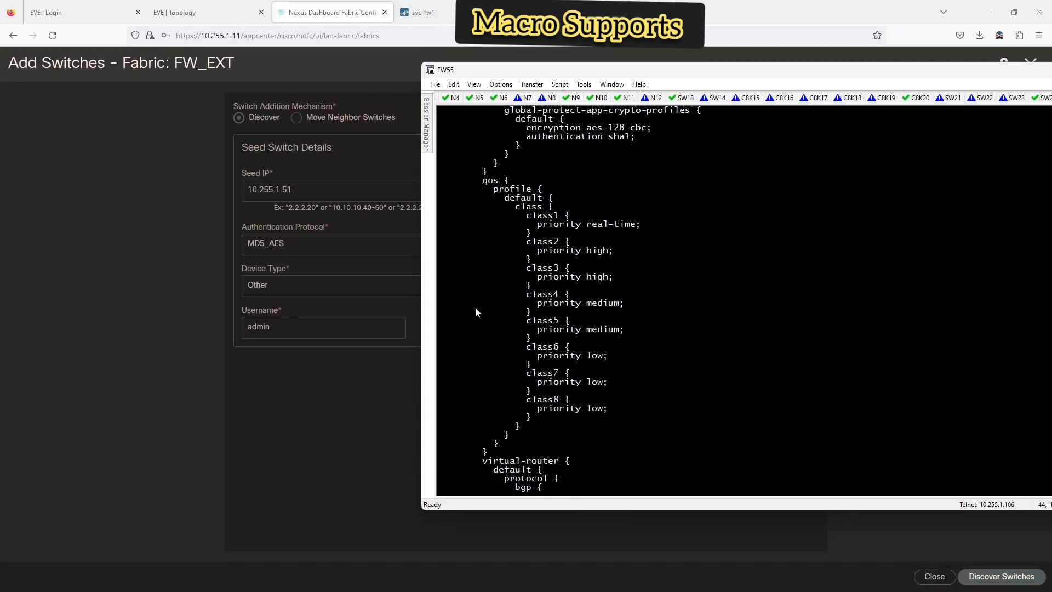
{"action": "scroll", "coordinate": [475, 310], "scroll_direction": "up", "scroll_amount": 8}
{"action": "scroll", "coordinate": [475, 306], "scroll_direction": "down", "scroll_amount": 18}
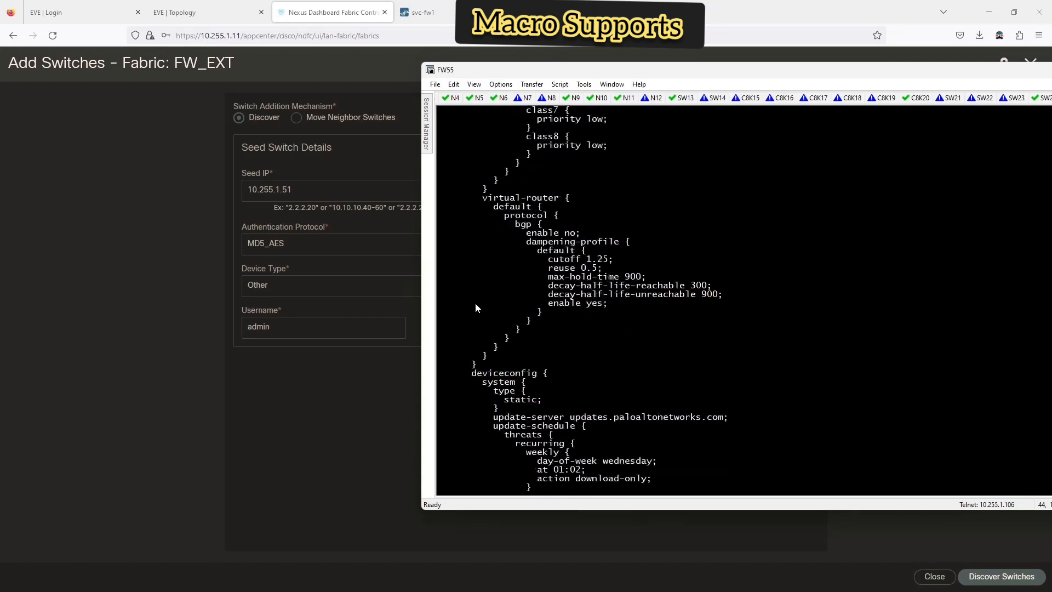
{"action": "scroll", "coordinate": [476, 303], "scroll_direction": "down", "scroll_amount": 4}
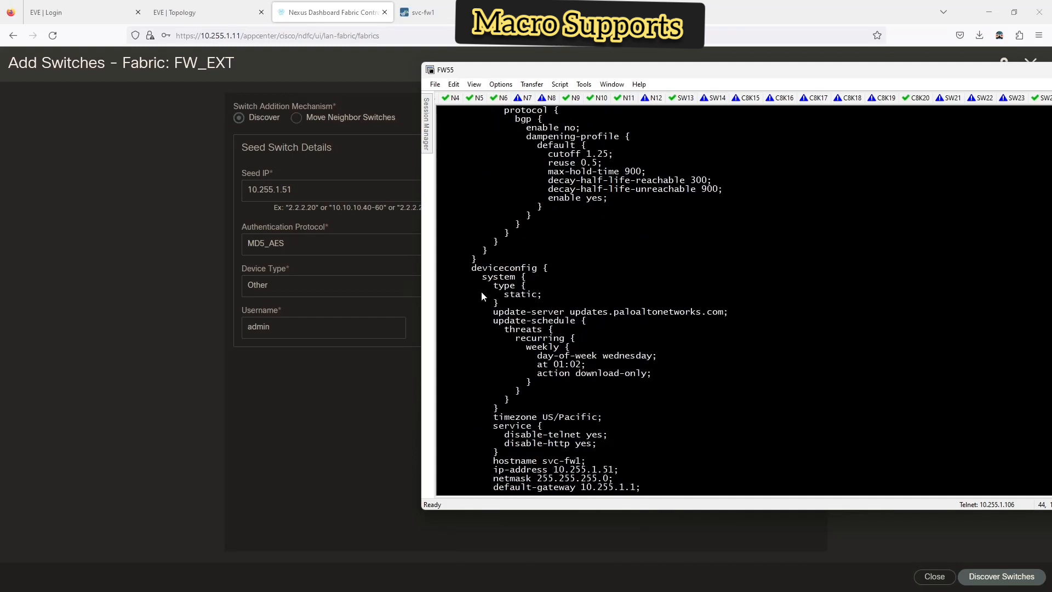
{"action": "scroll", "coordinate": [484, 285], "scroll_direction": "down", "scroll_amount": 5}
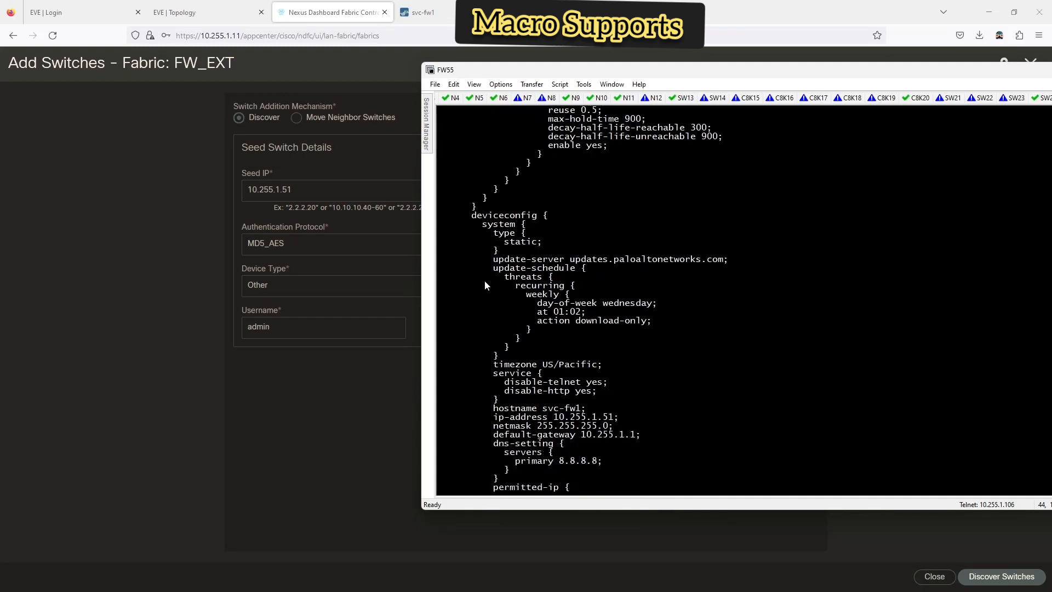
{"action": "scroll", "coordinate": [485, 284], "scroll_direction": "down", "scroll_amount": 5}
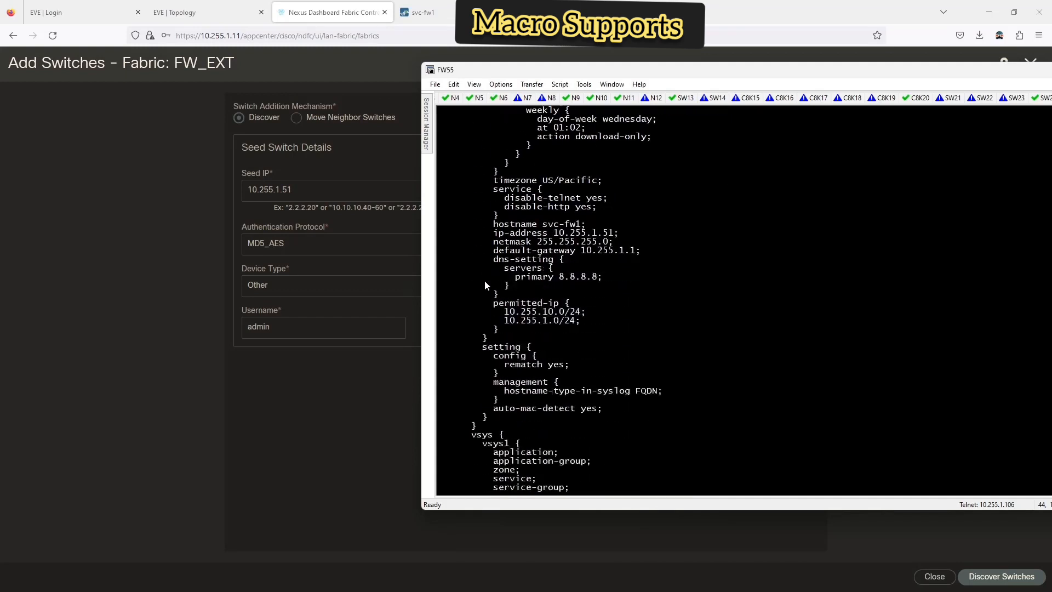
{"action": "scroll", "coordinate": [484, 285], "scroll_direction": "down", "scroll_amount": 2}
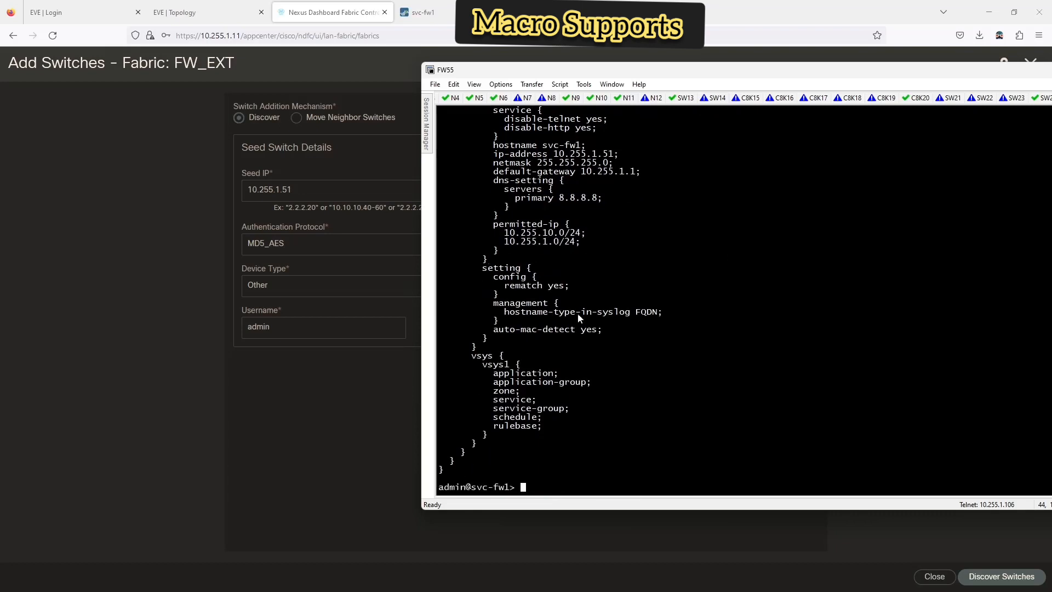
- Enter configuration mode and build the 'set deviceconfig system ssh ciphers mgmt' command
{"action": "type", "text": "en"}
{"action": "key", "text": "Return"}
{"action": "type", "text": "configure"}
{"action": "key", "text": "Return"}
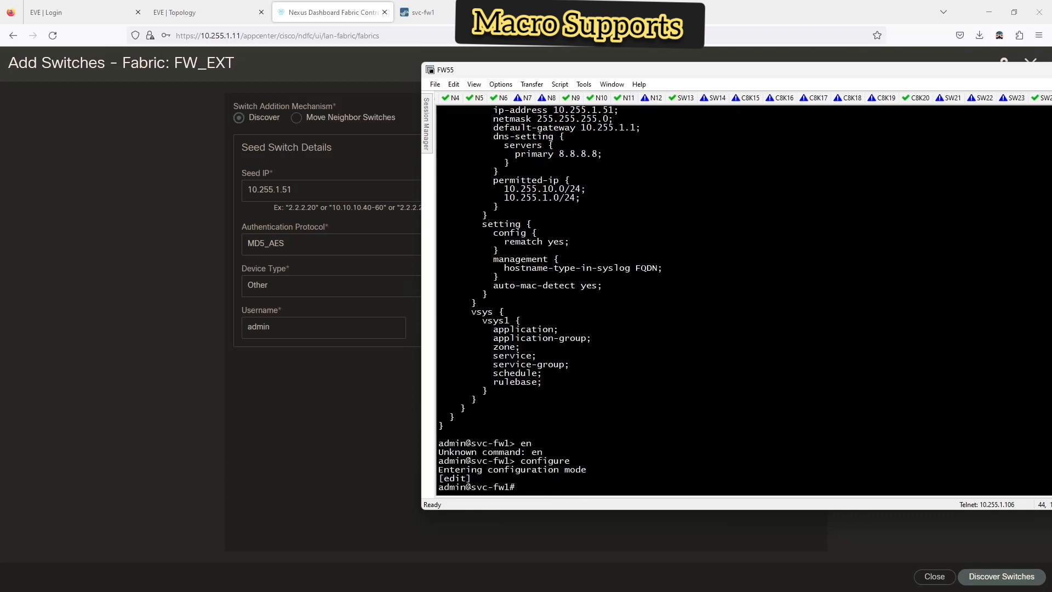
{"action": "type", "text": "set deviceconfig system"}
{"action": "key", "text": "question"}
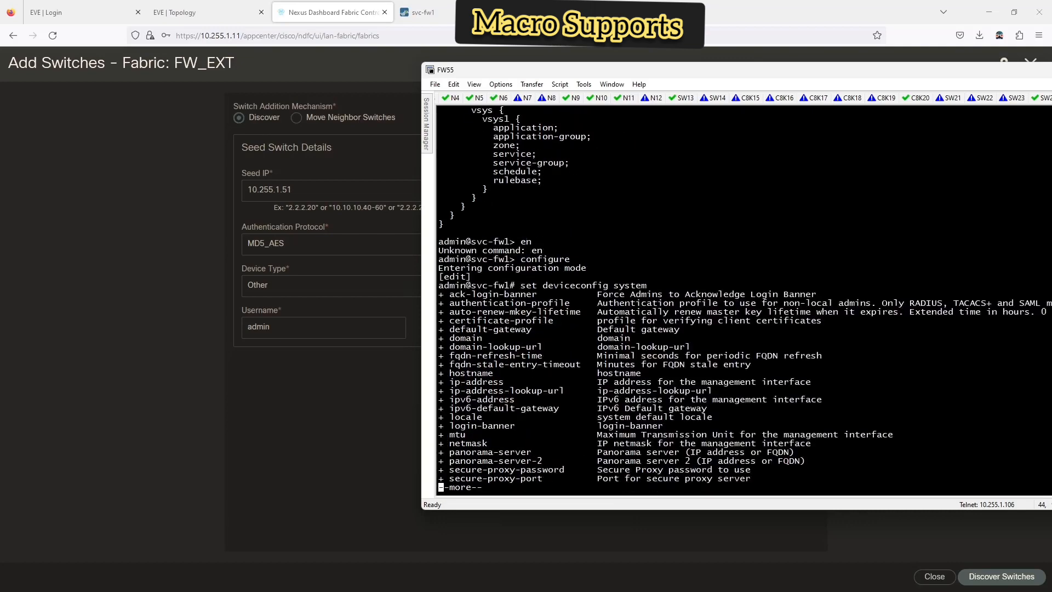
{"action": "type", "text": "qss"}
{"action": "key", "text": "question"}
{"action": "type", "text": "h"}
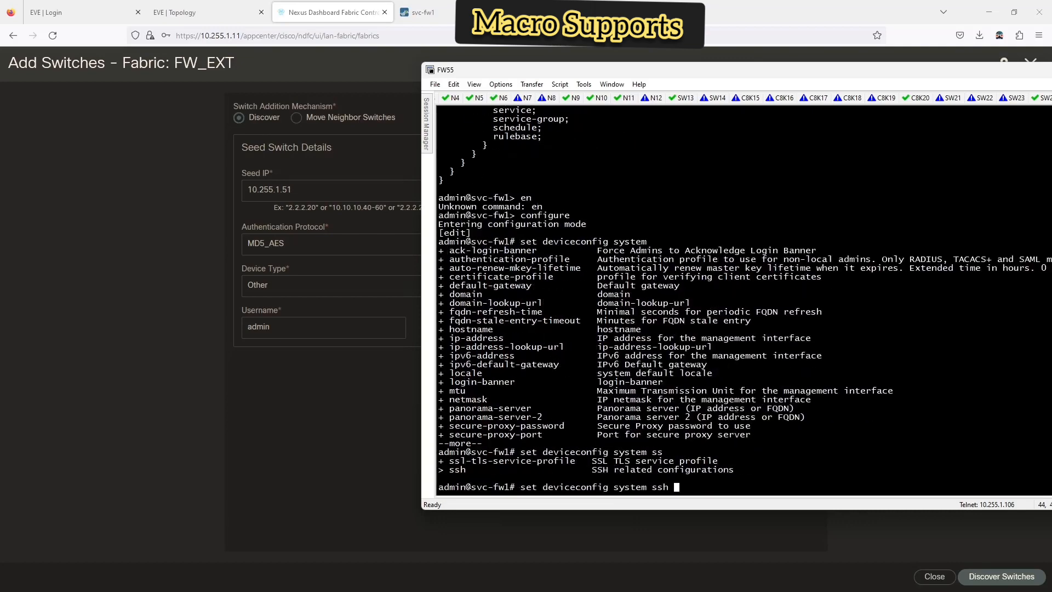
{"action": "key", "text": "question"}
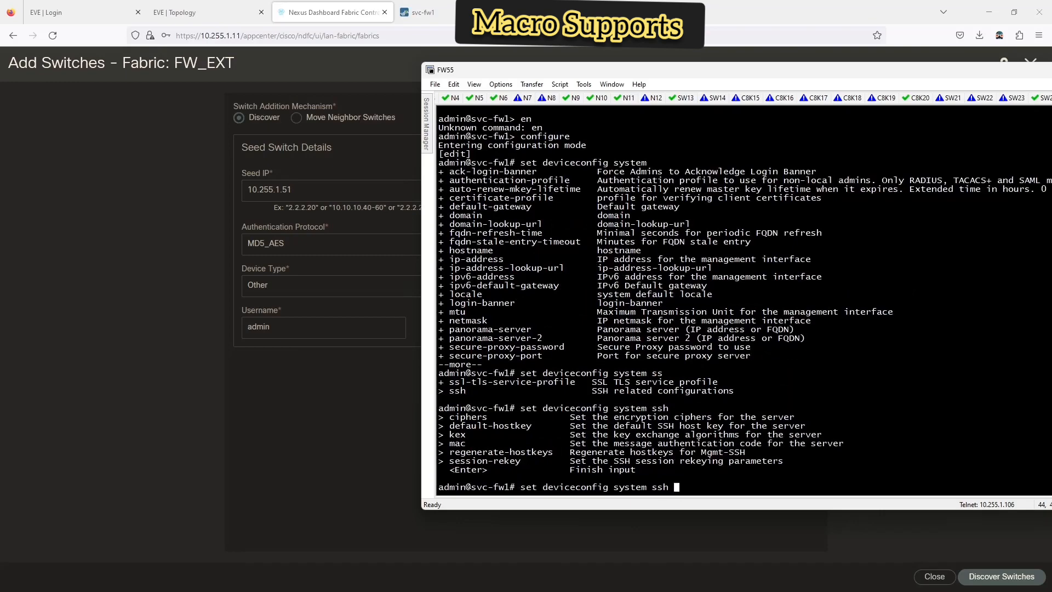
{"action": "type", "text": "ciphers mgmt"}
{"action": "key", "text": "Return"}
- Set the management SSH cipher to aes128-cbc and commit the configuration
{"action": "key", "text": "Up"}
{"action": "key", "text": "question"}
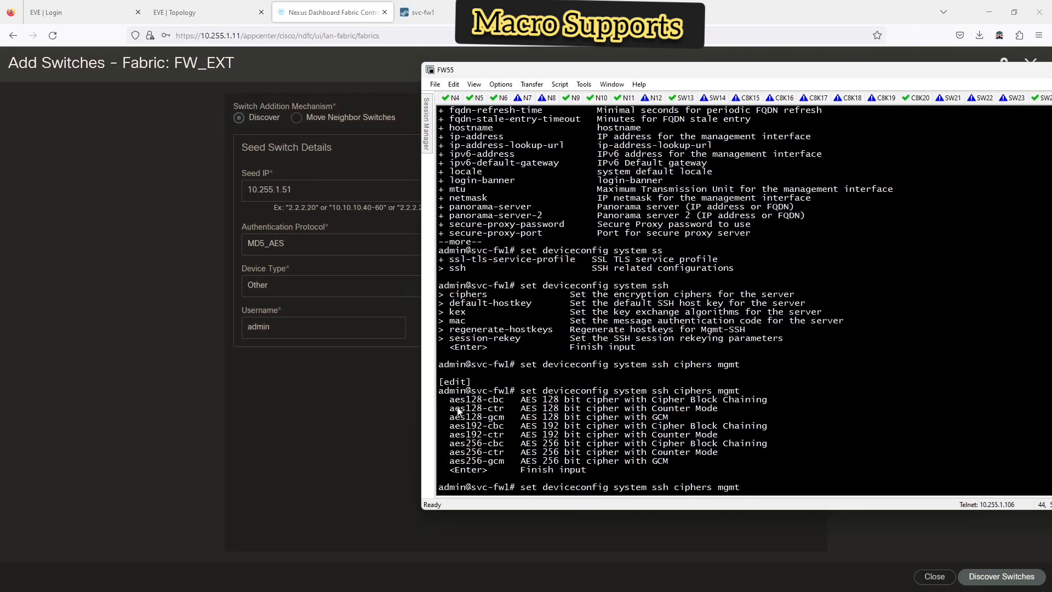
{"action": "left_click_drag", "start_coordinate": [450, 400], "coordinate": [493, 403]}
{"action": "right_click", "coordinate": [493, 403]}
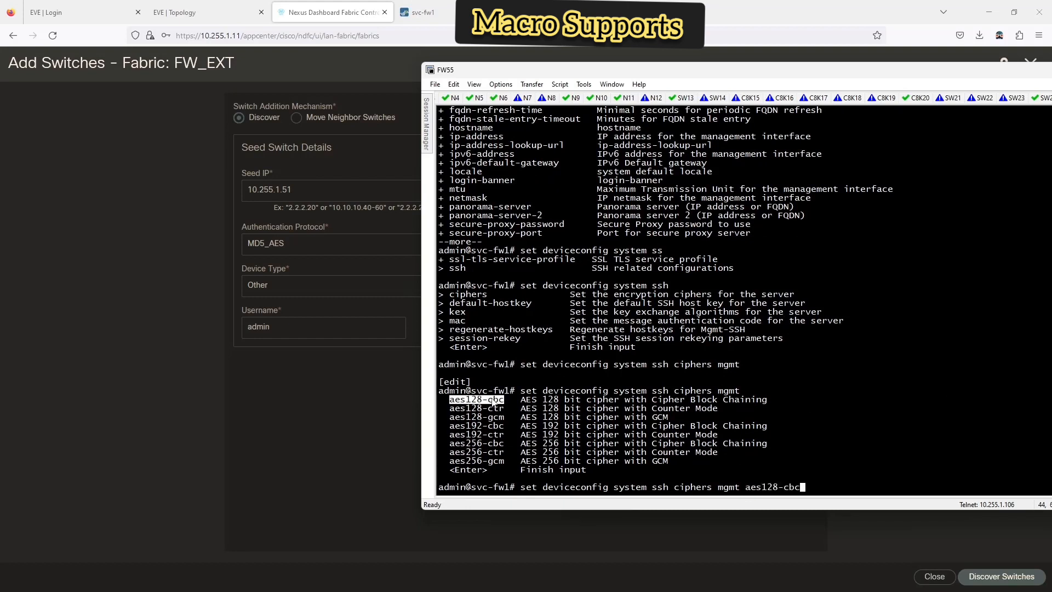
{"action": "key", "text": "question"}
{"action": "key", "text": "Return"}
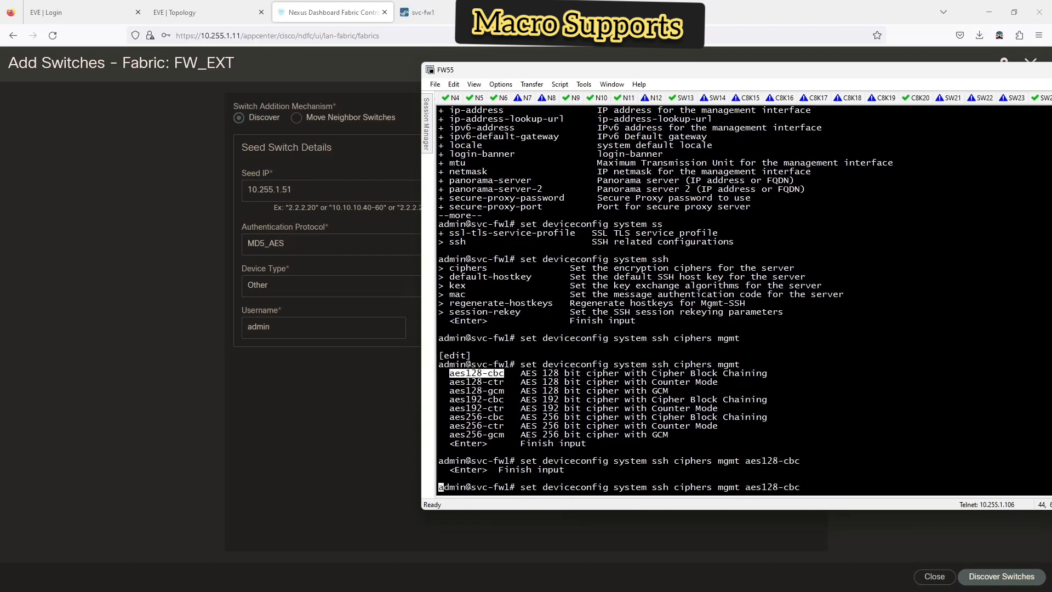
{"action": "type", "text": "commit"}
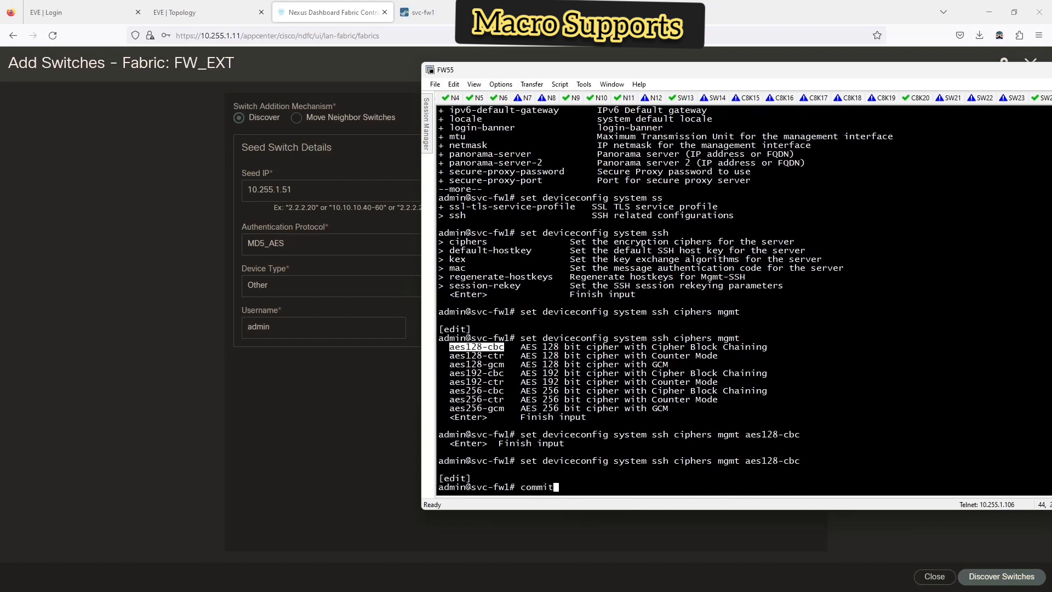
{"action": "key", "text": "Return"}
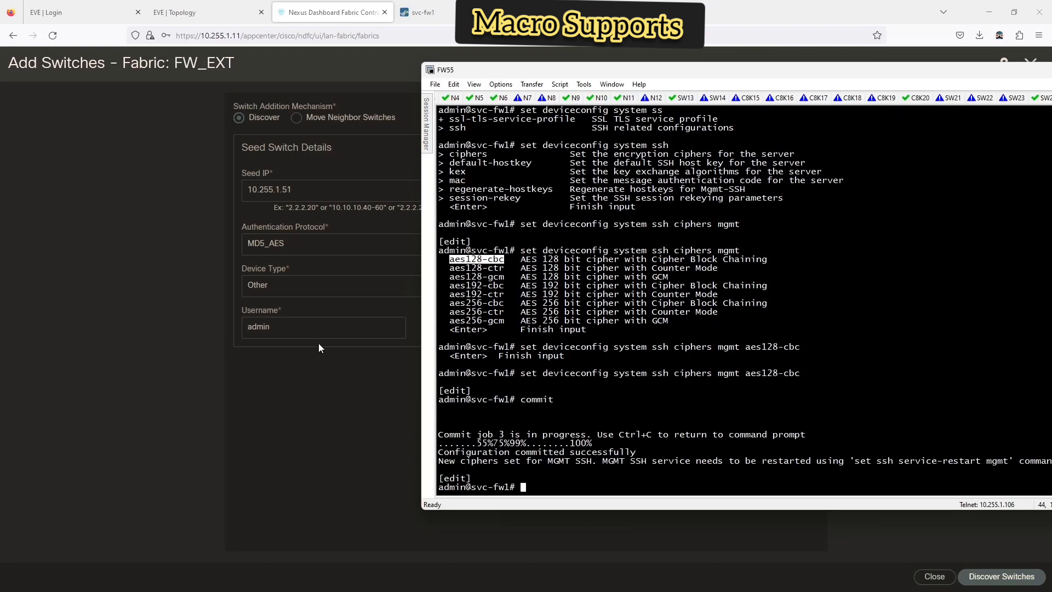
{"action": "left_click_drag", "start_coordinate": [642, 71], "coordinate": [396, 72]}
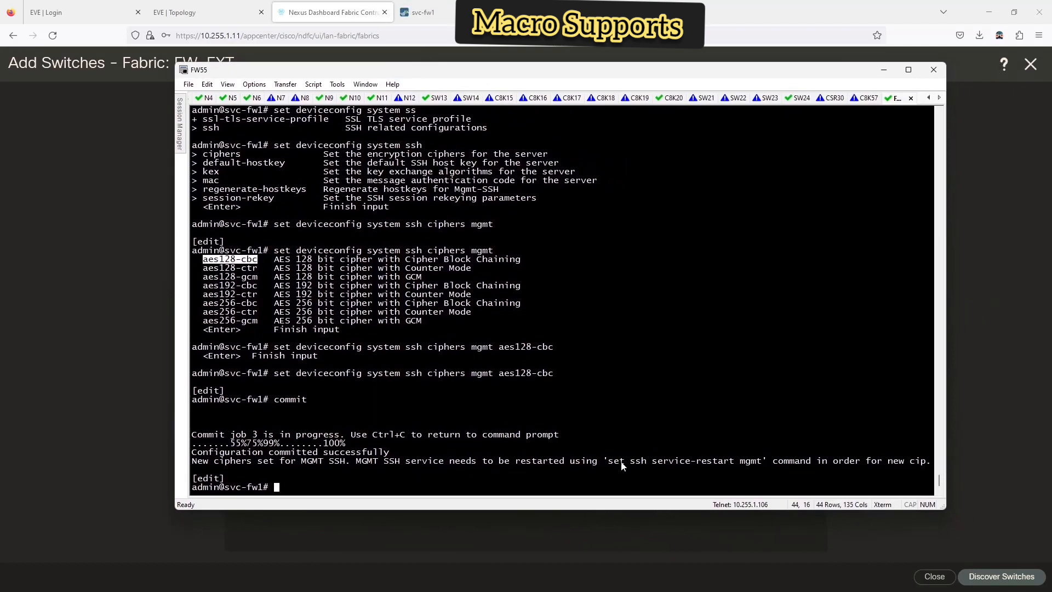
- Try the suggested service-restart command, then exit configuration mode
{"action": "left_click_drag", "start_coordinate": [608, 463], "coordinate": [744, 464]}
{"action": "right_click", "coordinate": [745, 467]}
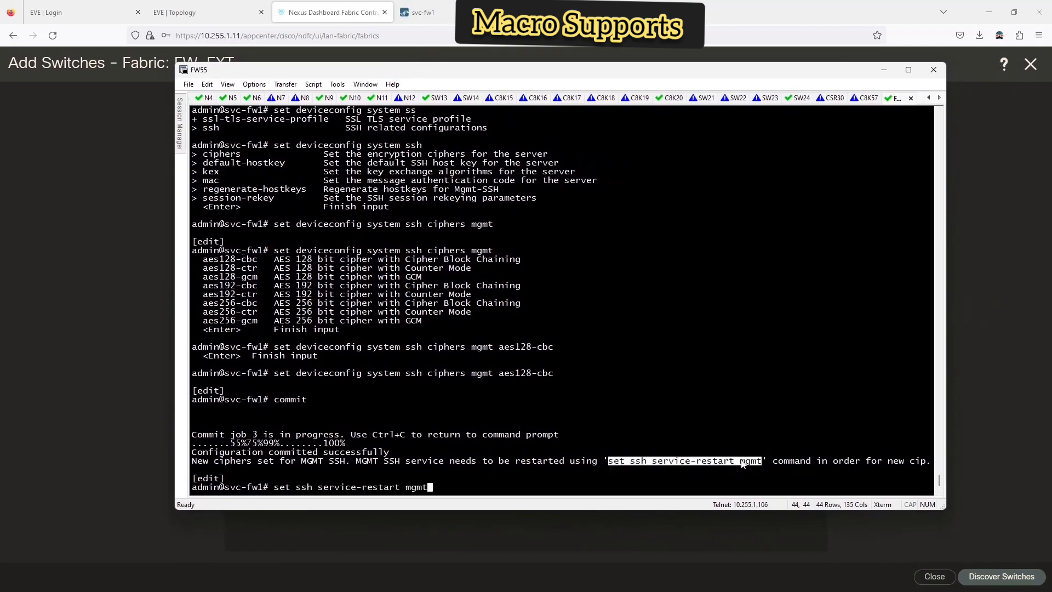
{"action": "key", "text": "Return"}
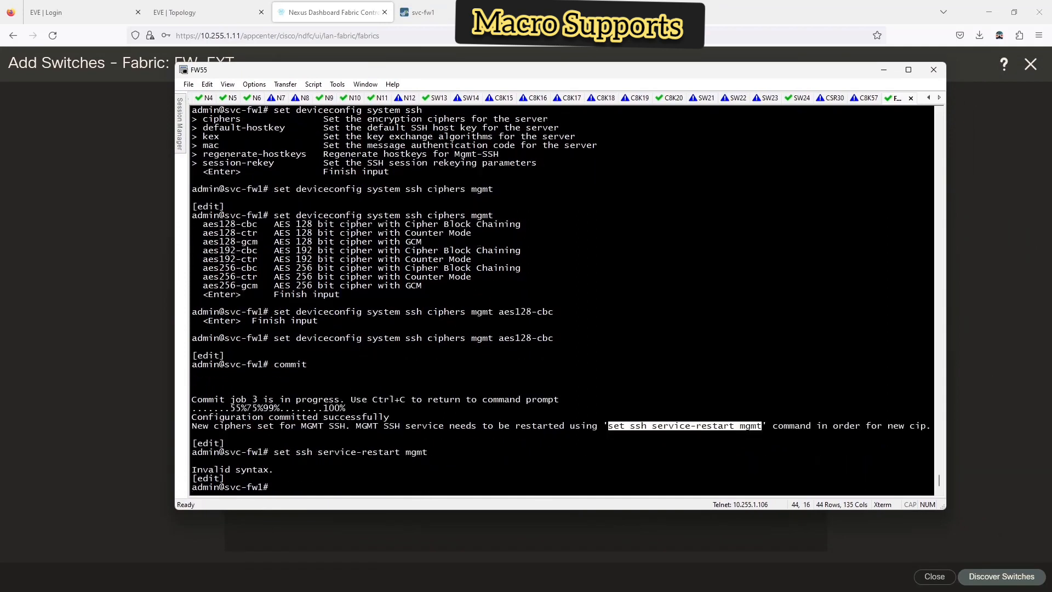
{"action": "type", "text": "set ssh"}
{"action": "key", "text": "BackSpace"}
{"action": "key", "text": "BackSpace"}
{"action": "key", "text": "BackSpace"}
{"action": "key", "text": "BackSpace"}
{"action": "key", "text": "BackSpace"}
{"action": "key", "text": "BackSpace"}
{"action": "key", "text": "BackSpace"}
{"action": "key", "text": "BackSpace"}
{"action": "type", "text": "exit"}
{"action": "key", "text": "Return"}
- Run 'set ssh service-restart mgmt' and confirm the restart with y
{"action": "type", "text": "set "}
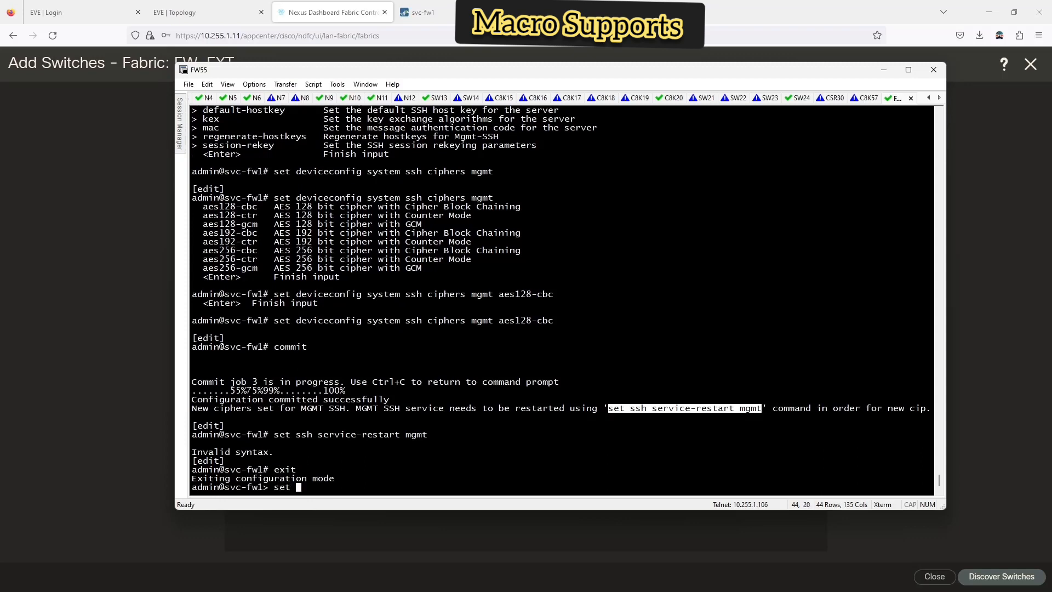
{"action": "type", "text": "?ssh ?"}
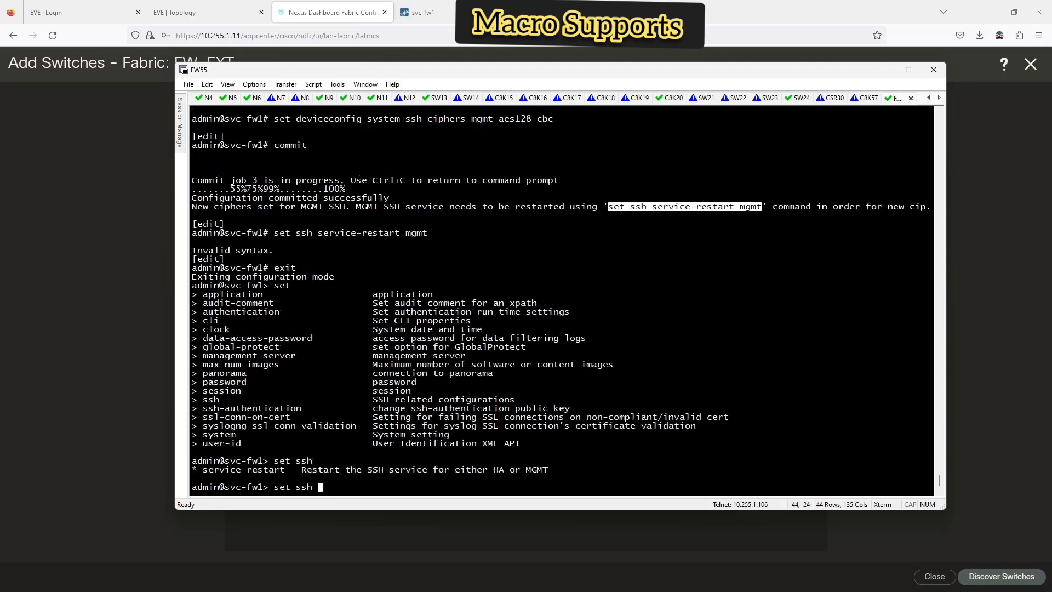
{"action": "type", "text": "serv"}
{"action": "key", "text": "Tab"}
{"action": "type", "text": "?"}
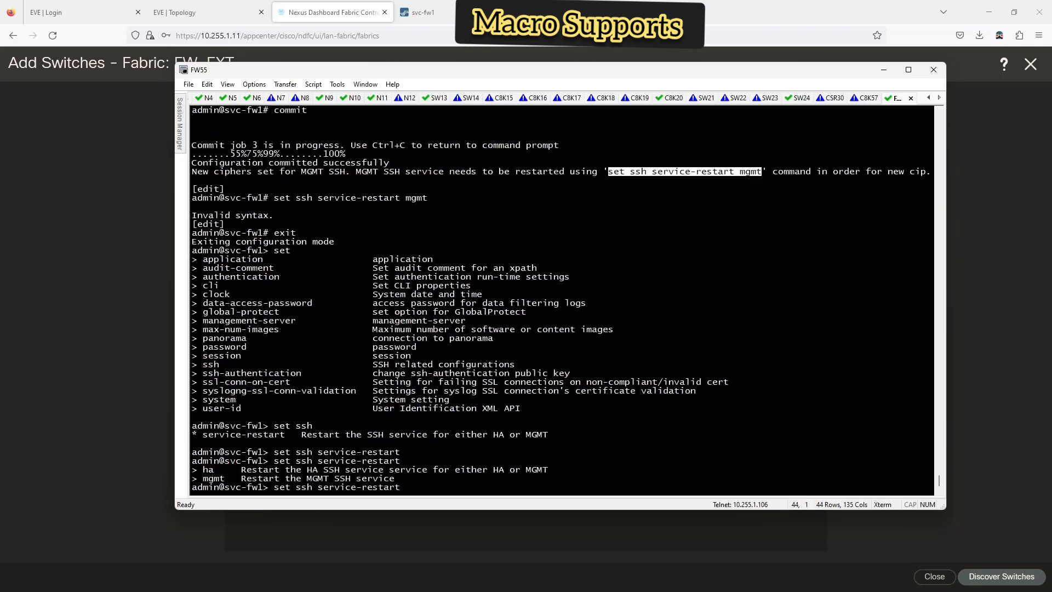
{"action": "type", "text": "mgmt"}
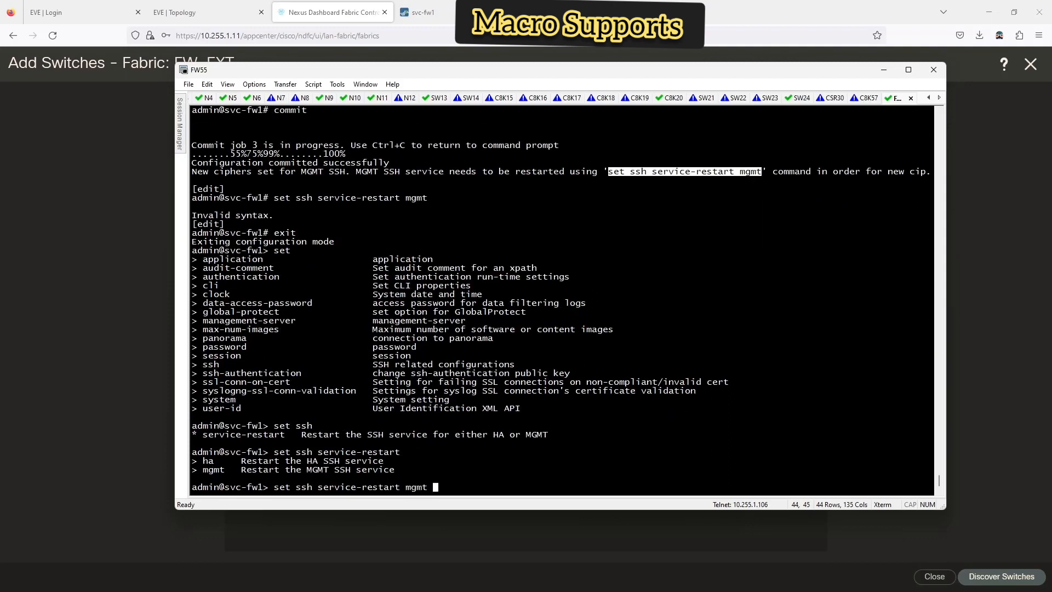
{"action": "key", "text": "Return"}
{"action": "key", "text": "y"}
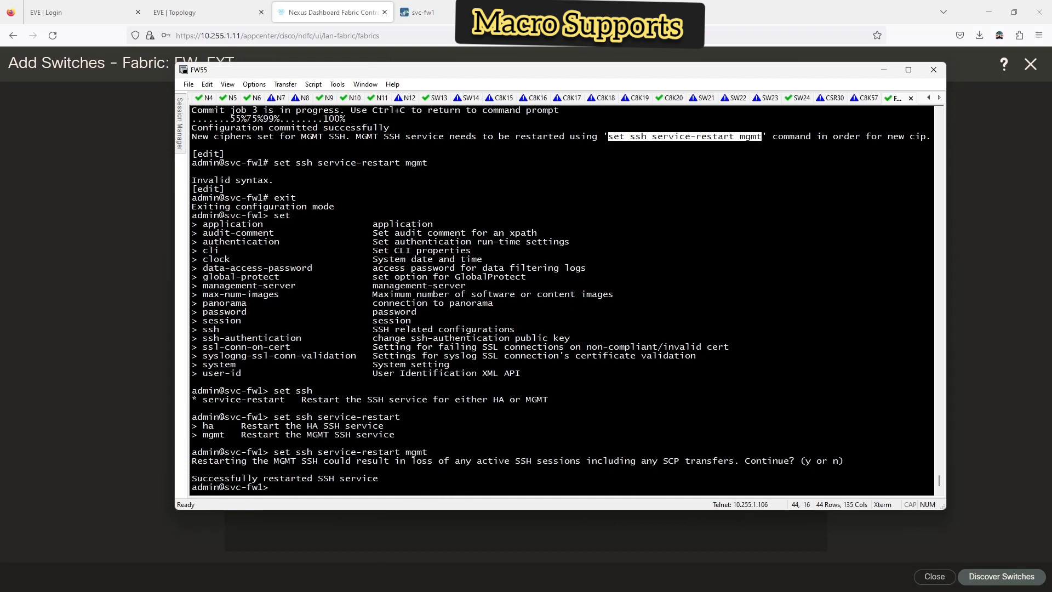
- Keep MD5_AES authentication, discover the device at 10.255.1.51, and close the results
{"action": "left_click", "coordinate": [91, 281]}
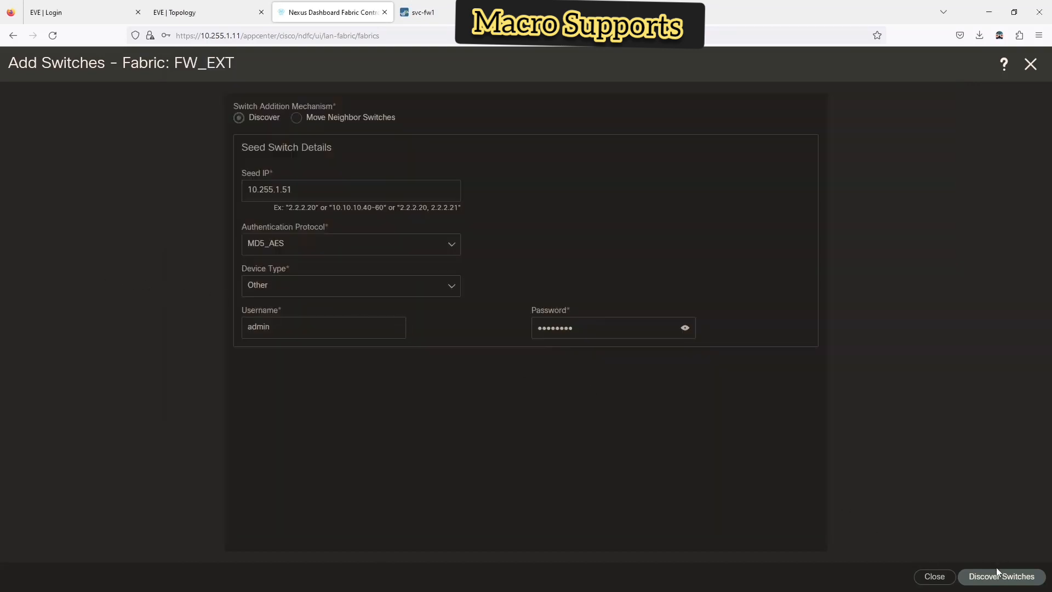
{"action": "left_click", "coordinate": [327, 243]}
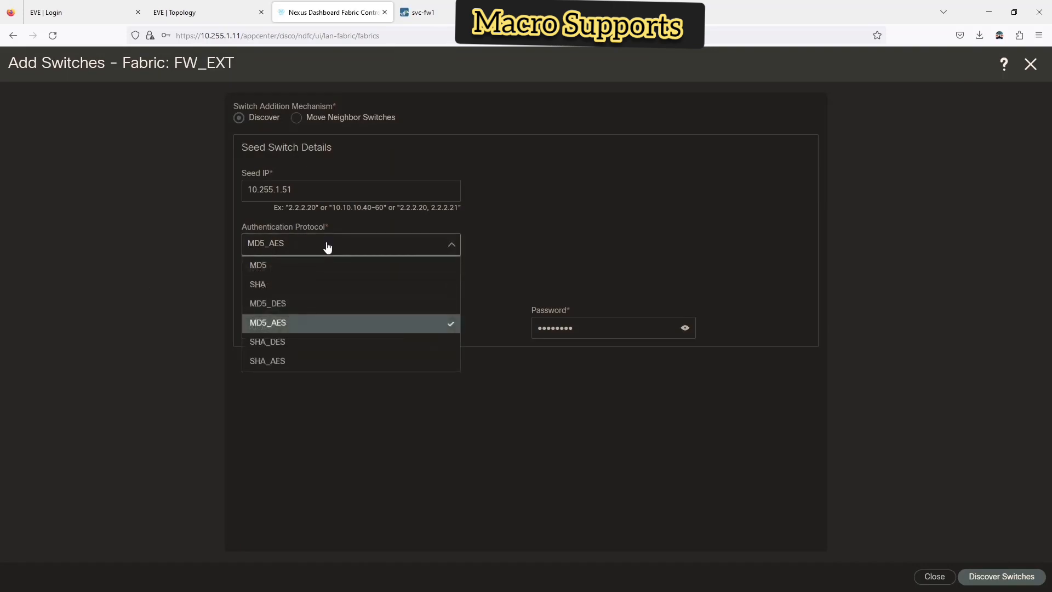
{"action": "left_click", "coordinate": [534, 269]}
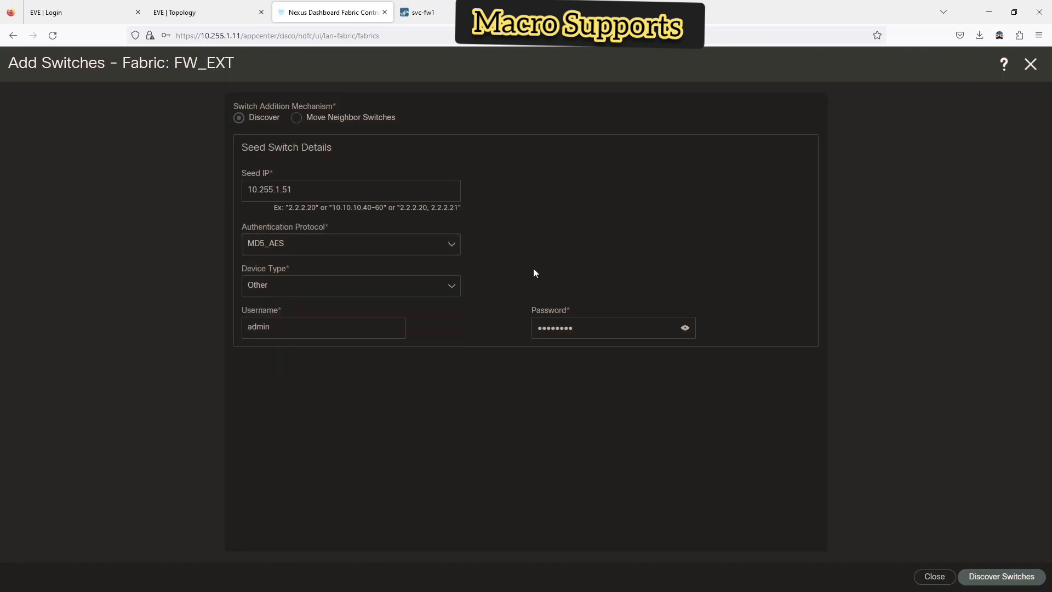
{"action": "left_click", "coordinate": [985, 579]}
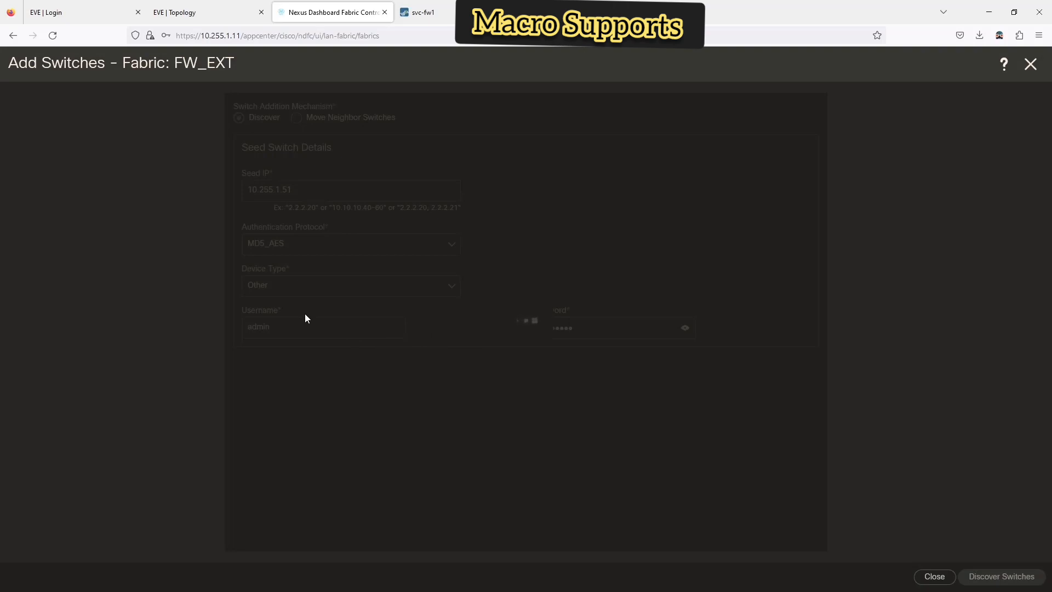
{"action": "left_click", "coordinate": [950, 577]}
- Leave the FW_EXT overview and start adding a new service node under Services
{"action": "left_click", "coordinate": [1031, 64]}
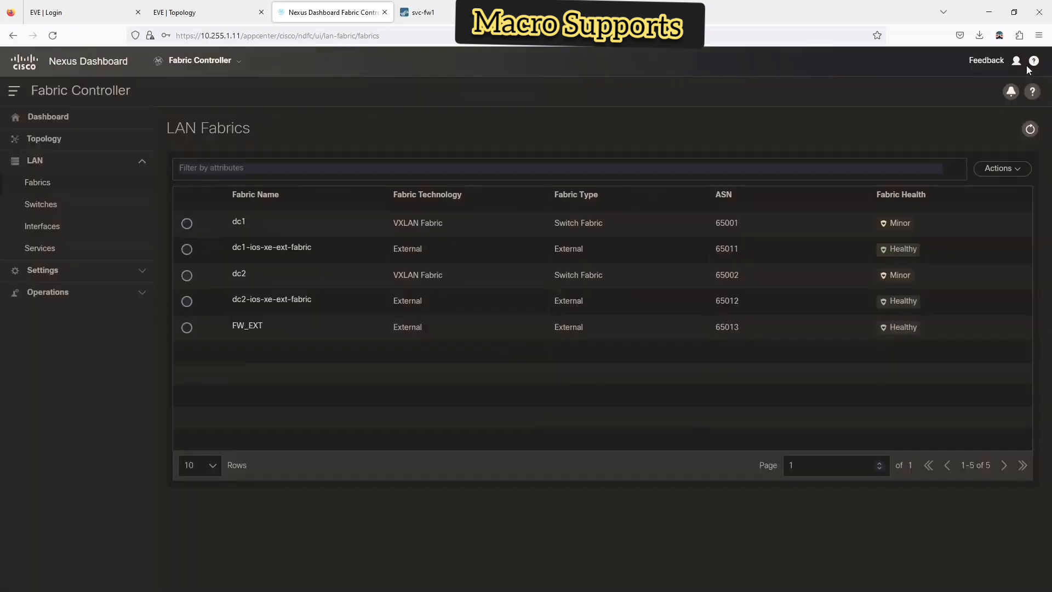
{"action": "left_click", "coordinate": [34, 249]}
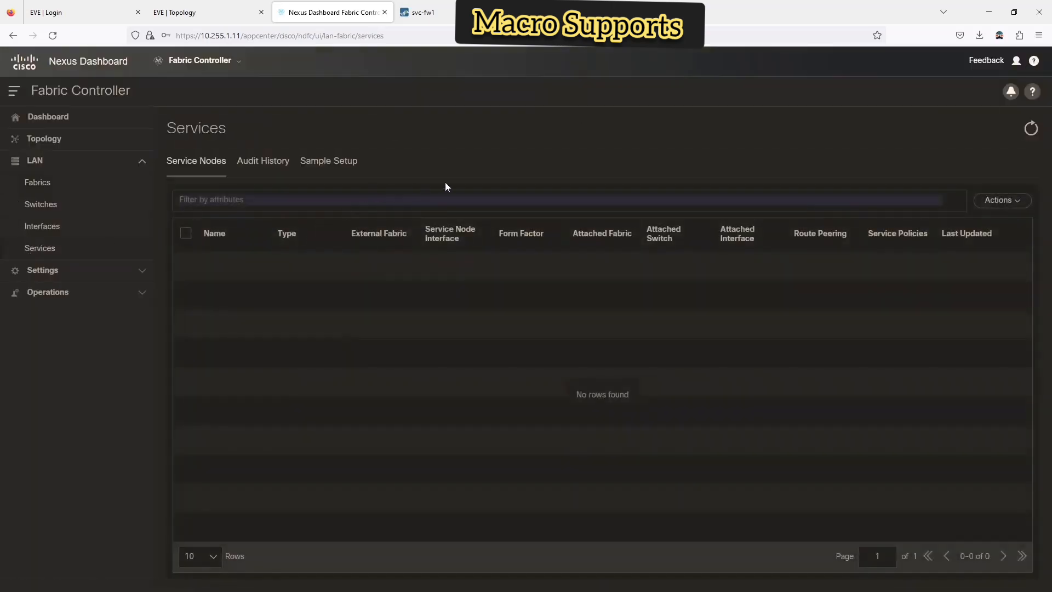
{"action": "left_click", "coordinate": [1002, 200]}
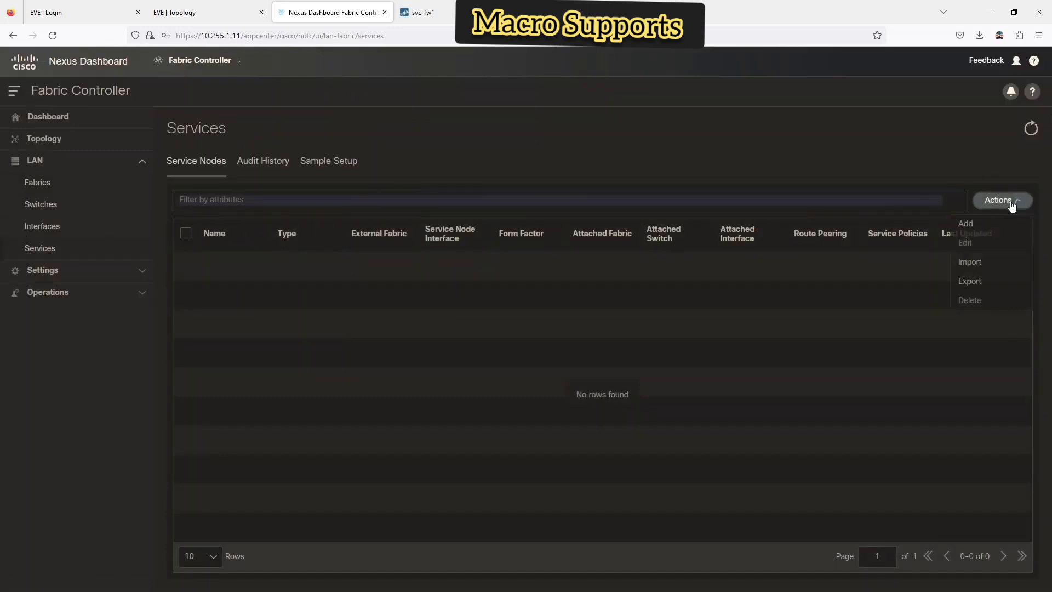
{"action": "left_click", "coordinate": [967, 224]}
- Name the service node fw1, choose external fabric FW_EXT, and enter interface eth1/1
{"action": "left_click", "coordinate": [168, 213]}
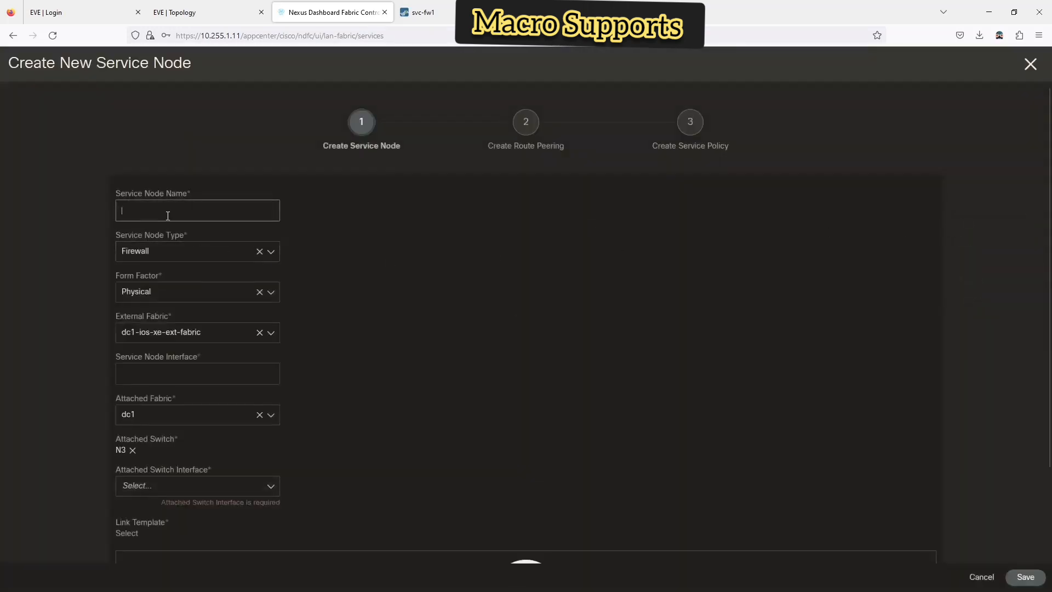
{"action": "type", "text": "fw1"}
{"action": "left_click", "coordinate": [210, 338]}
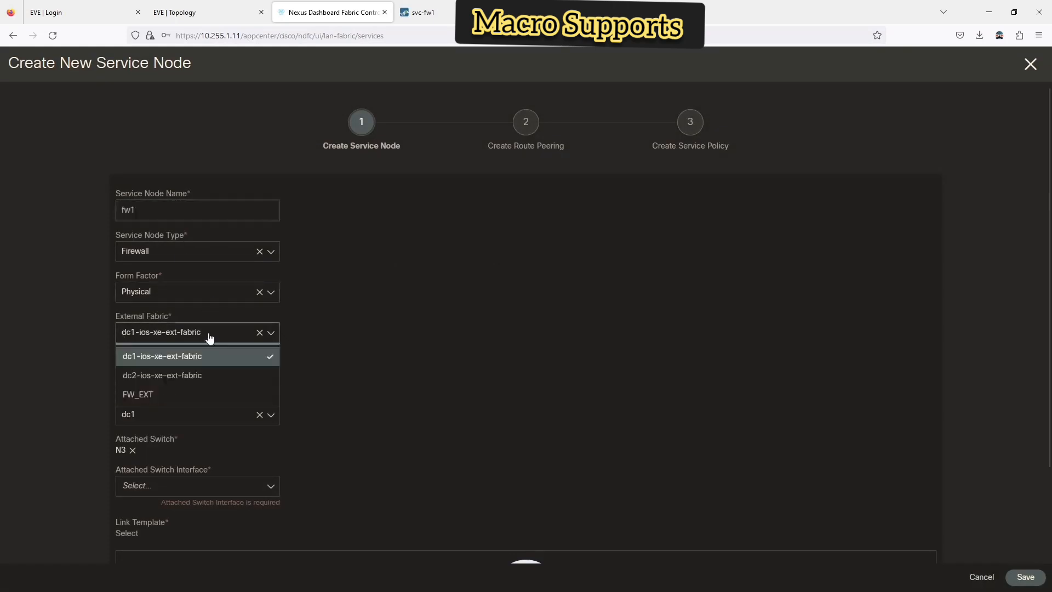
{"action": "left_click", "coordinate": [176, 397]}
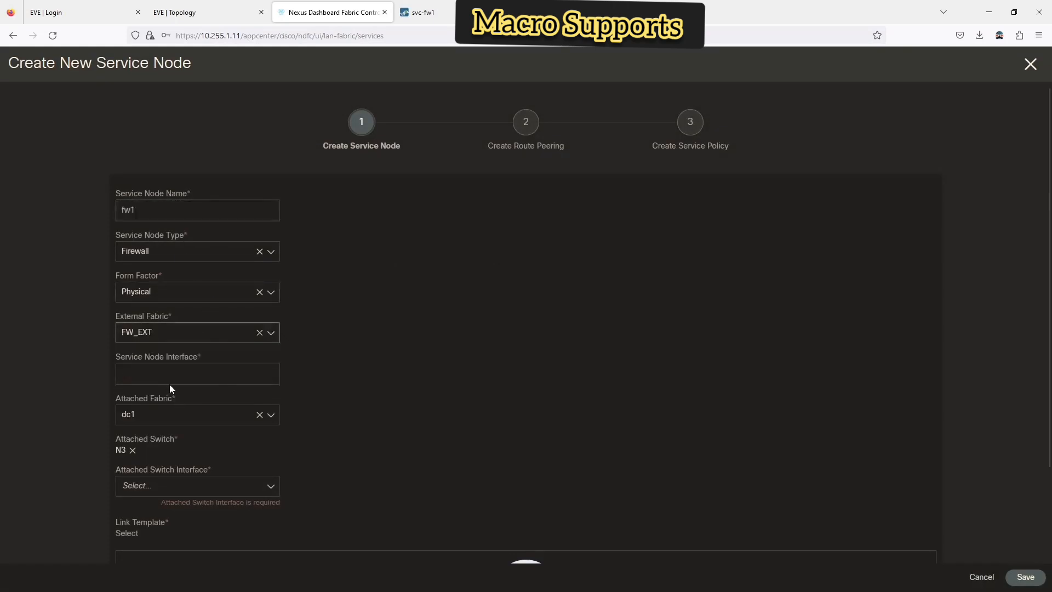
{"action": "left_click", "coordinate": [160, 372]}
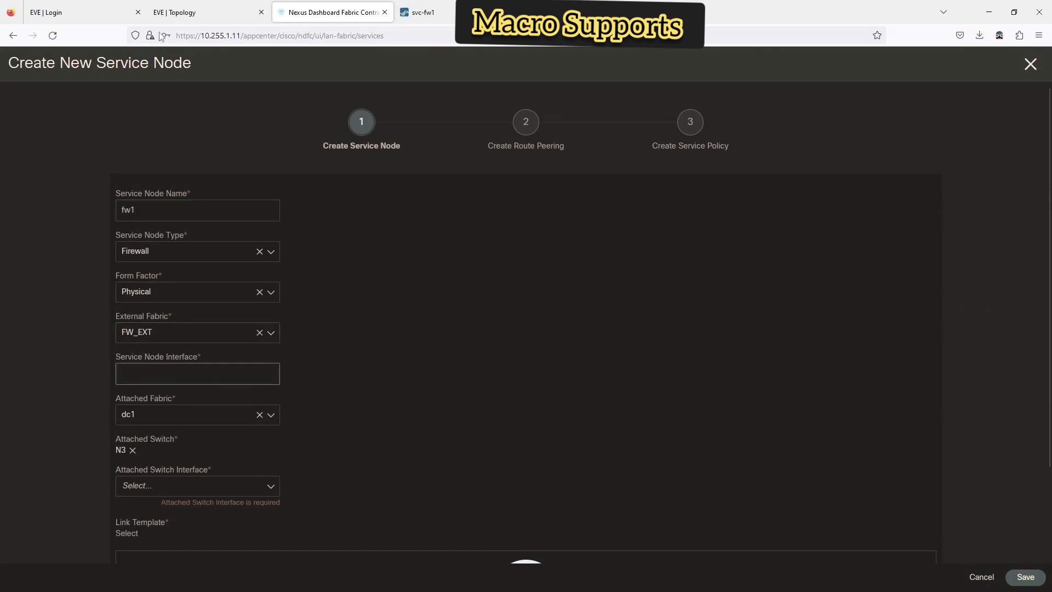
{"action": "left_click", "coordinate": [215, 13]}
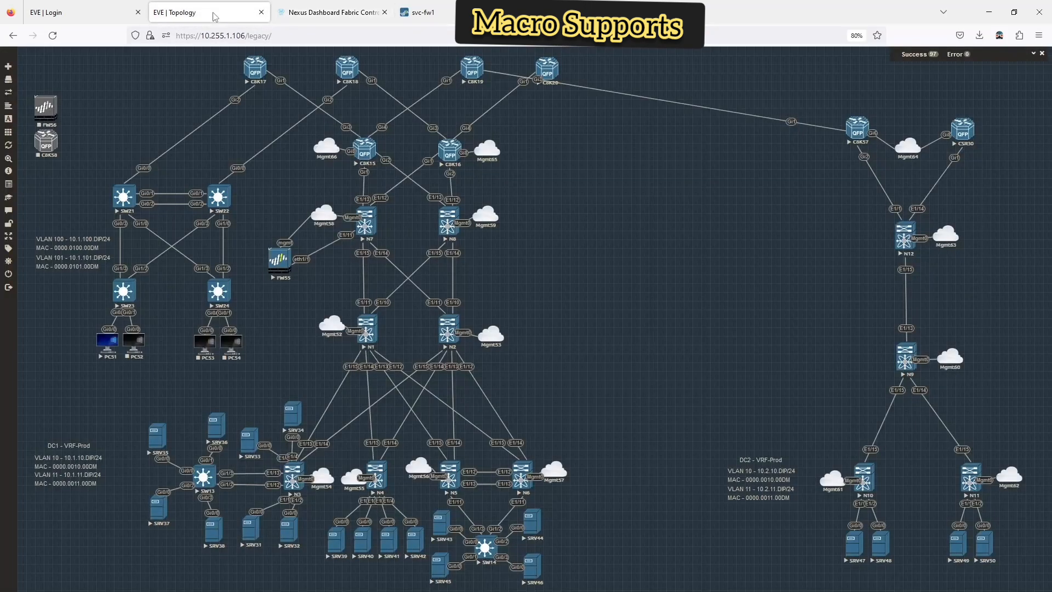
{"action": "left_click", "coordinate": [329, 15]}
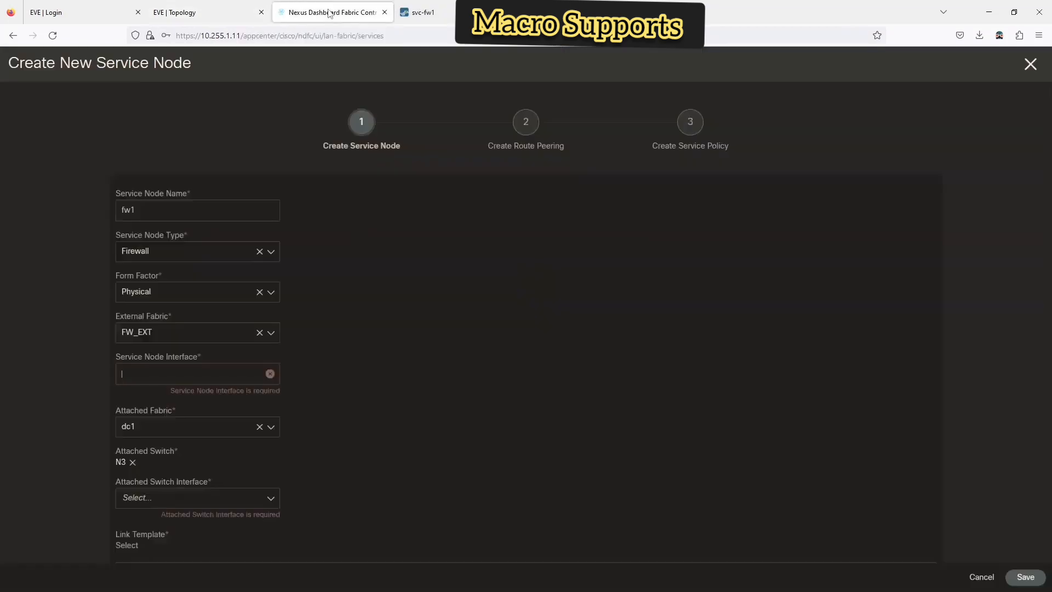
{"action": "type", "text": "eth1/1"}
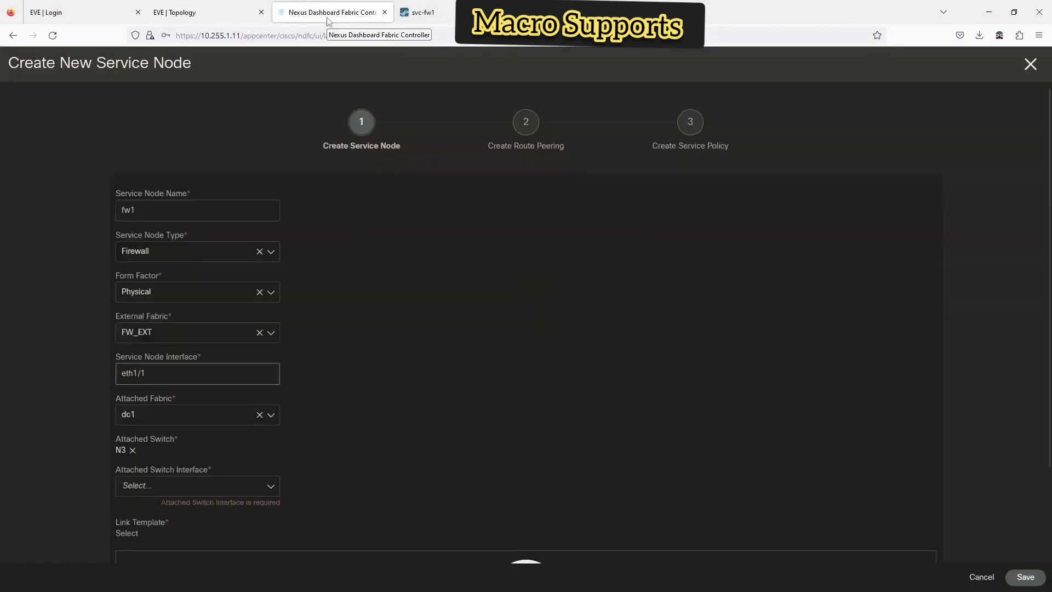
- Check N3's available ports in the EVE-NG topology before picking the attached switch interface
{"action": "scroll", "coordinate": [396, 416], "scroll_direction": "down", "scroll_amount": 1}
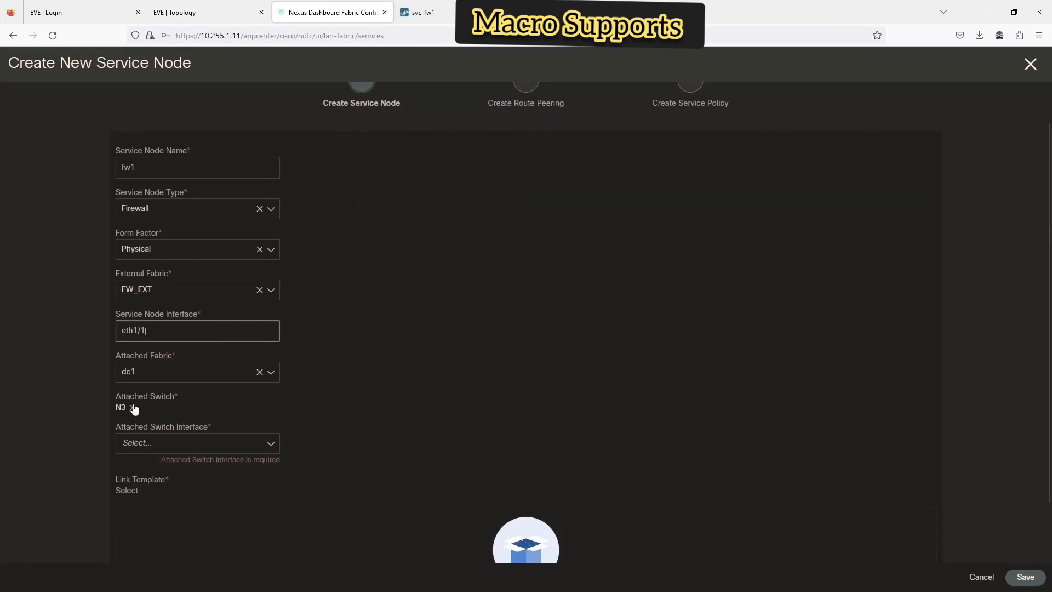
{"action": "left_click", "coordinate": [136, 442]}
{"action": "left_click", "coordinate": [361, 417]}
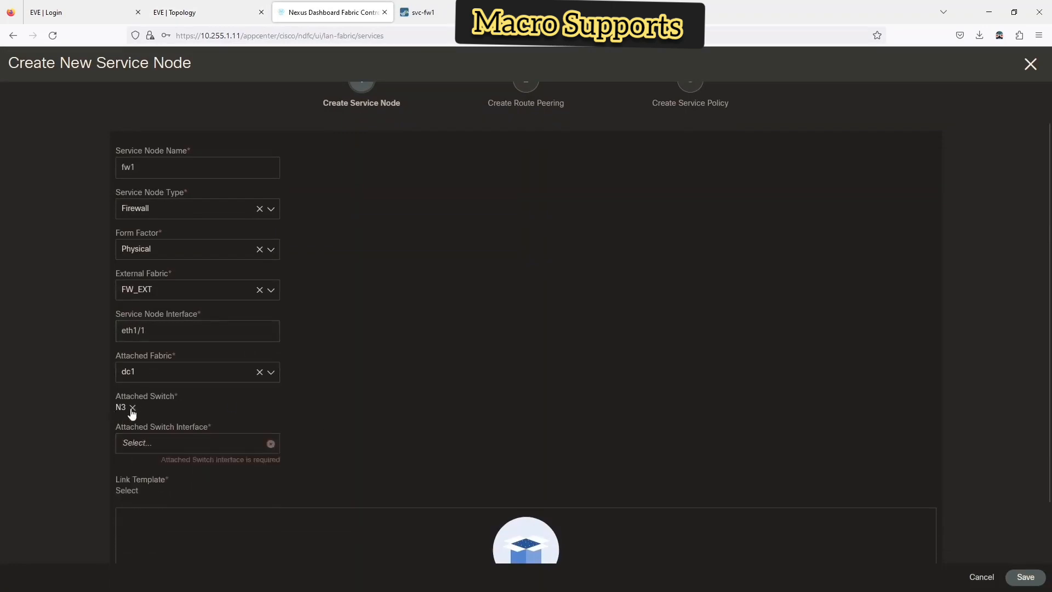
{"action": "left_click", "coordinate": [229, 17]}
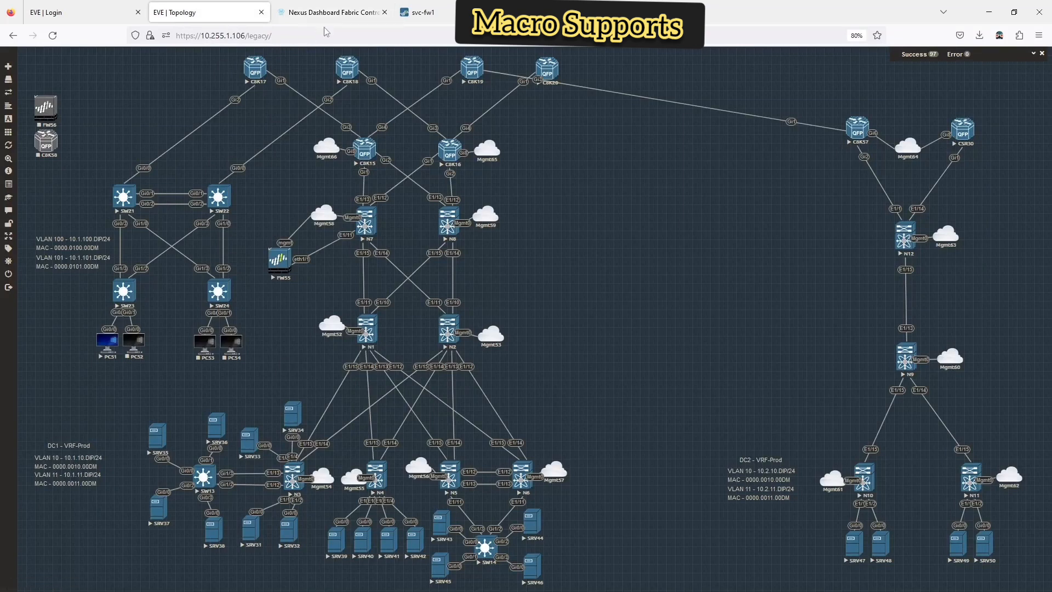
{"action": "left_click", "coordinate": [332, 12]}
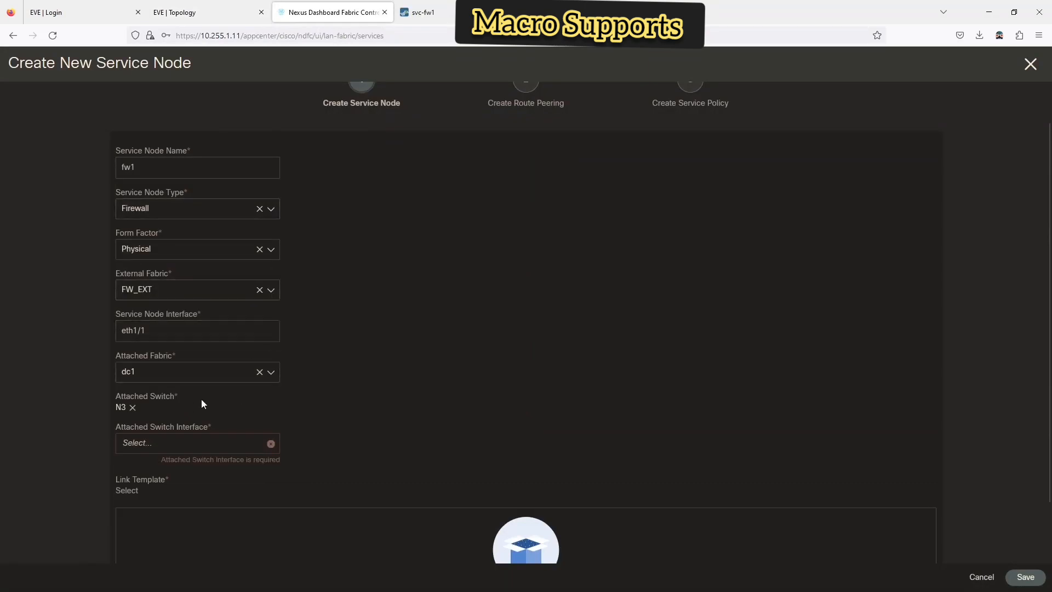
{"action": "scroll", "coordinate": [183, 392], "scroll_direction": "down", "scroll_amount": 2}
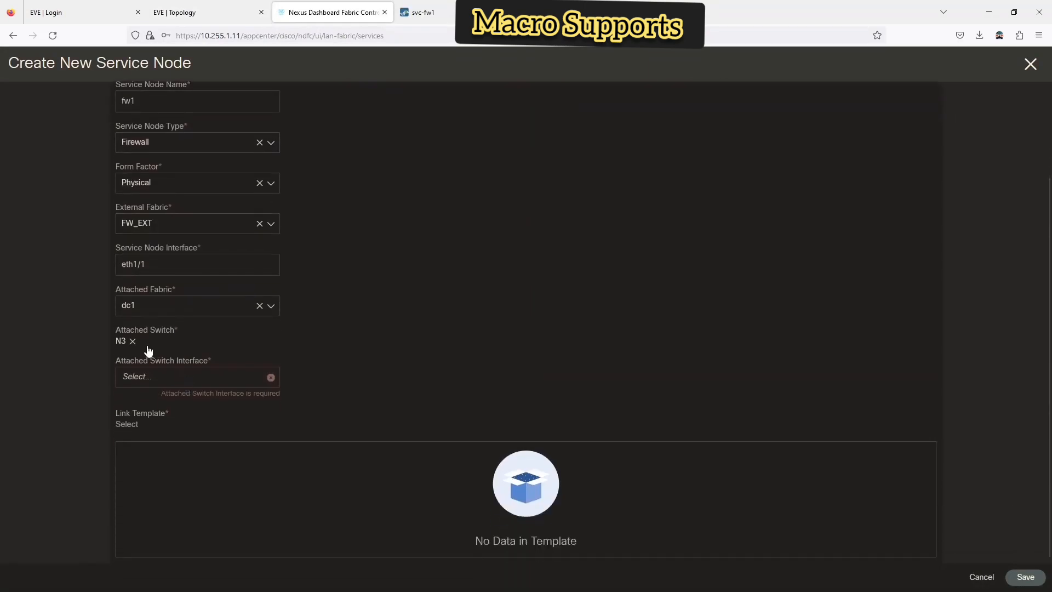
{"action": "left_click", "coordinate": [198, 11]}
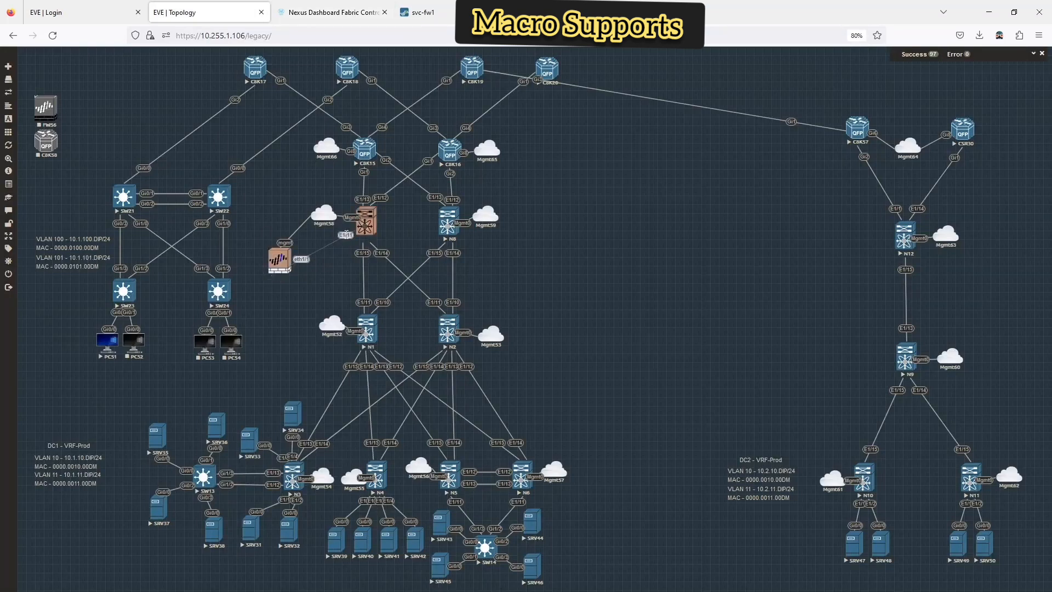
- Delete the FW55–N7 link and save a new FW55 eth1/1 to N3 E1/5 link
{"action": "right_click", "coordinate": [347, 234]}
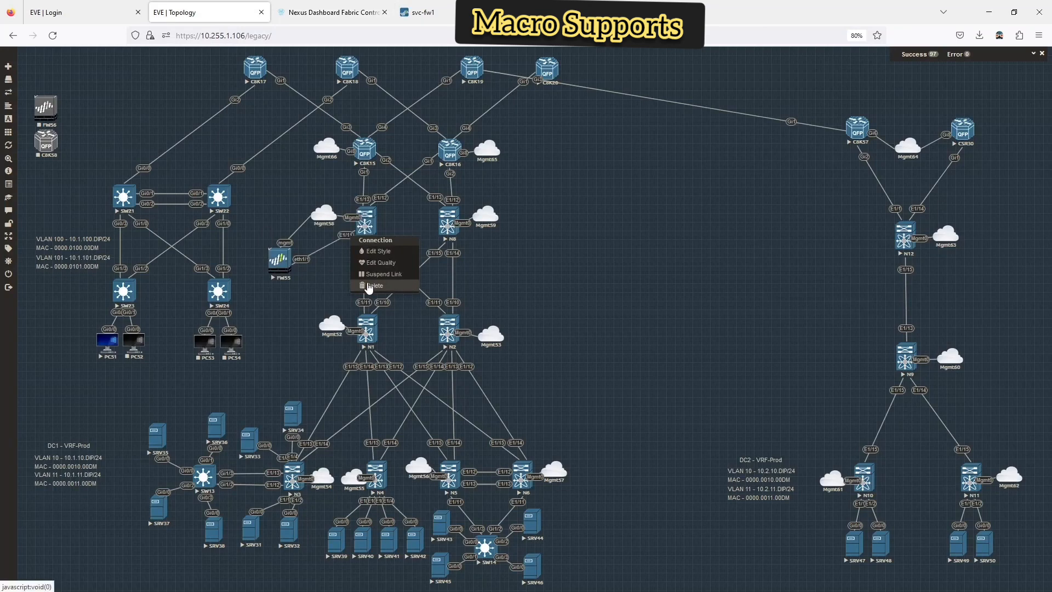
{"action": "left_click", "coordinate": [327, 295]}
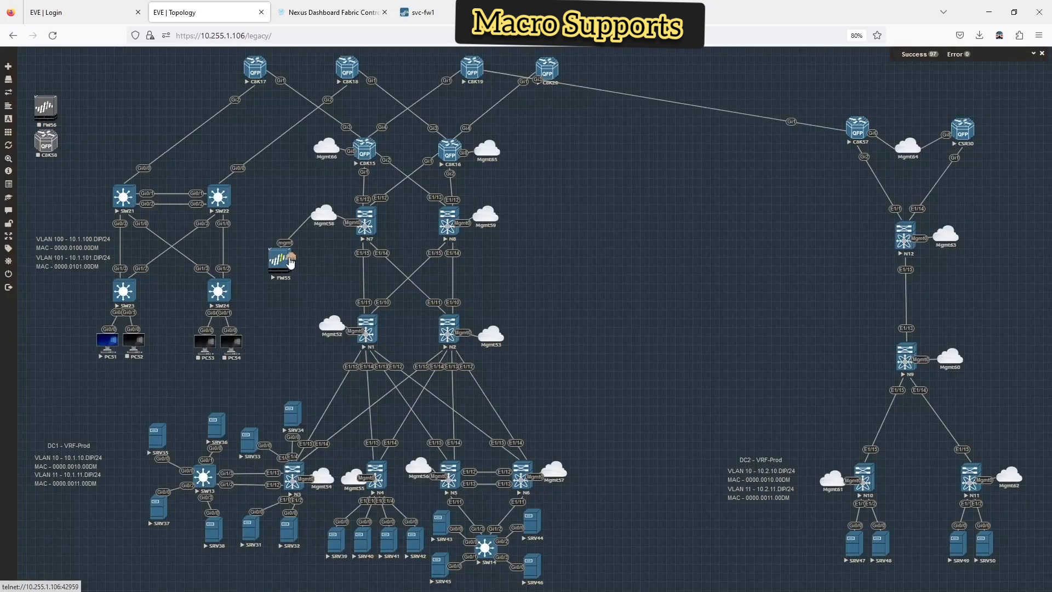
{"action": "left_click_drag", "start_coordinate": [291, 480], "coordinate": [291, 480]}
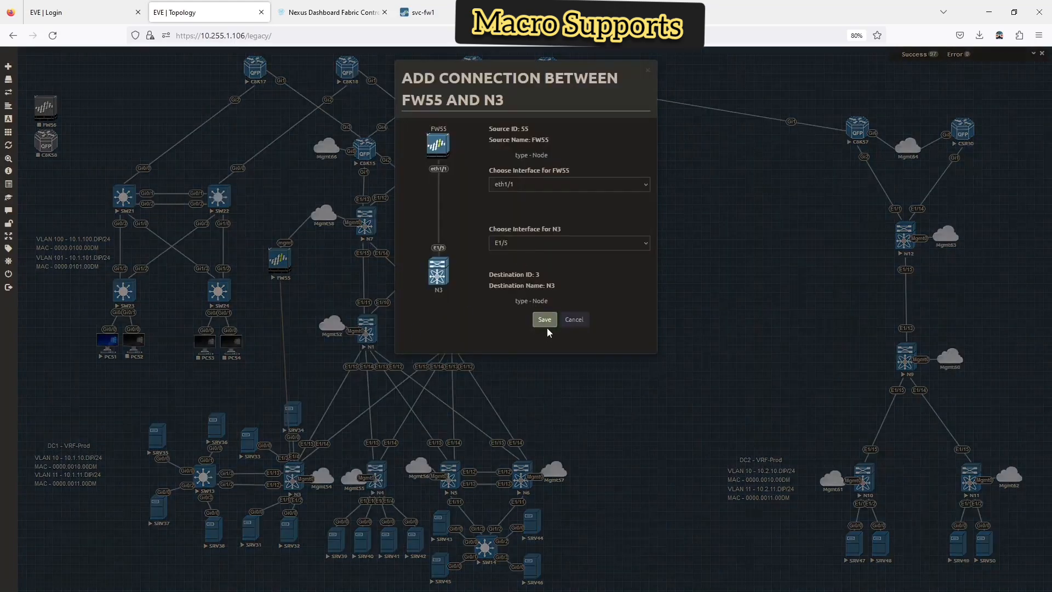
{"action": "left_click", "coordinate": [545, 321]}
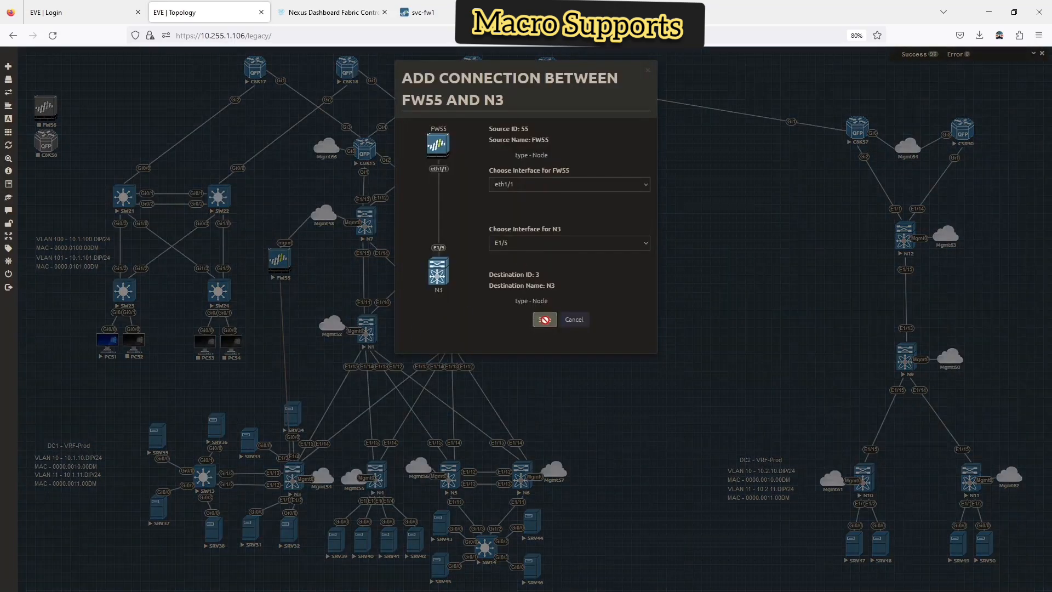
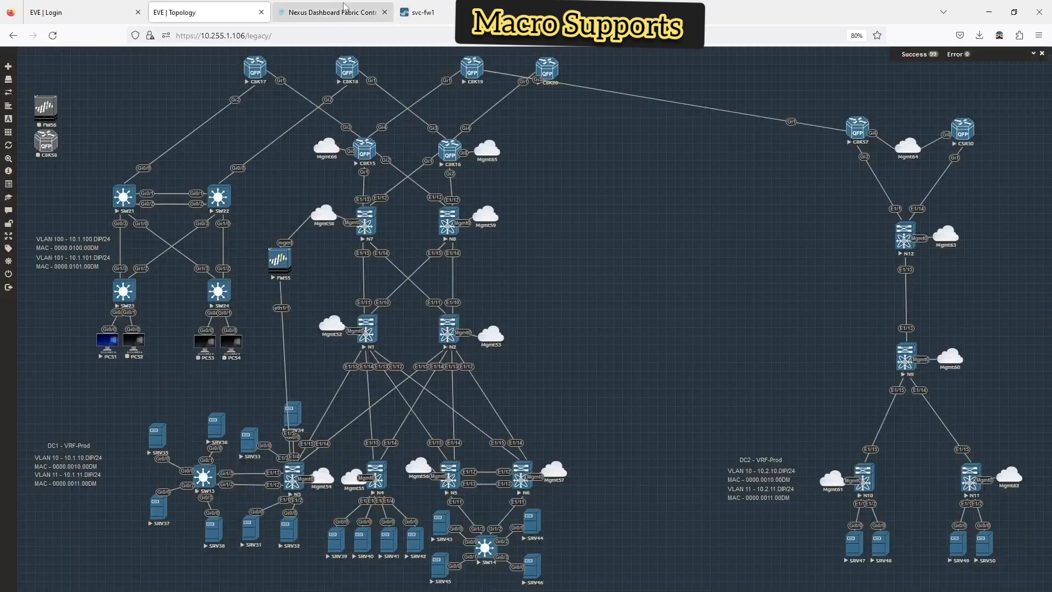
- Return from EVE-NG to the Nexus Dashboard Create New Service Node form for fw1
{"action": "left_click", "coordinate": [316, 20]}
- Attach fw1 to N3 Ethernet1/5 with default MTU and trunk allowed VLANs set to all
{"action": "left_click", "coordinate": [165, 377]}
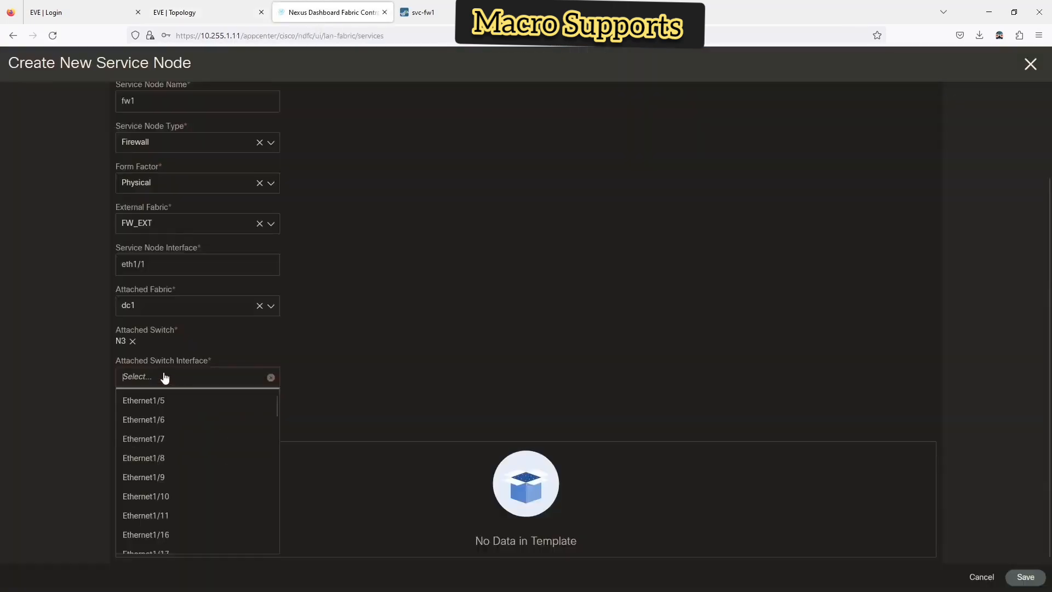
{"action": "left_click", "coordinate": [163, 403]}
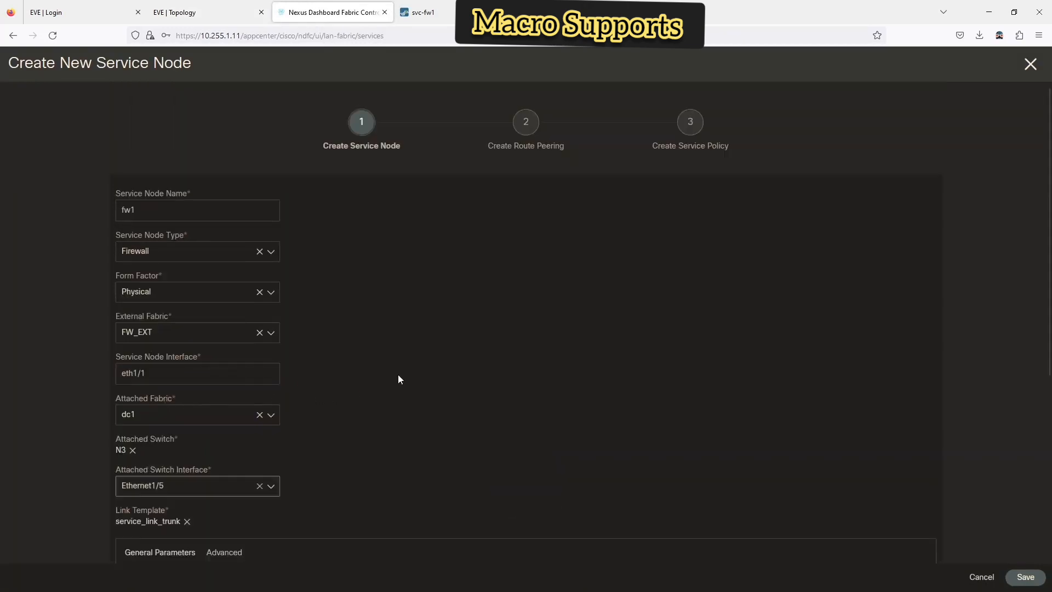
{"action": "scroll", "coordinate": [383, 378], "scroll_direction": "down", "scroll_amount": 5}
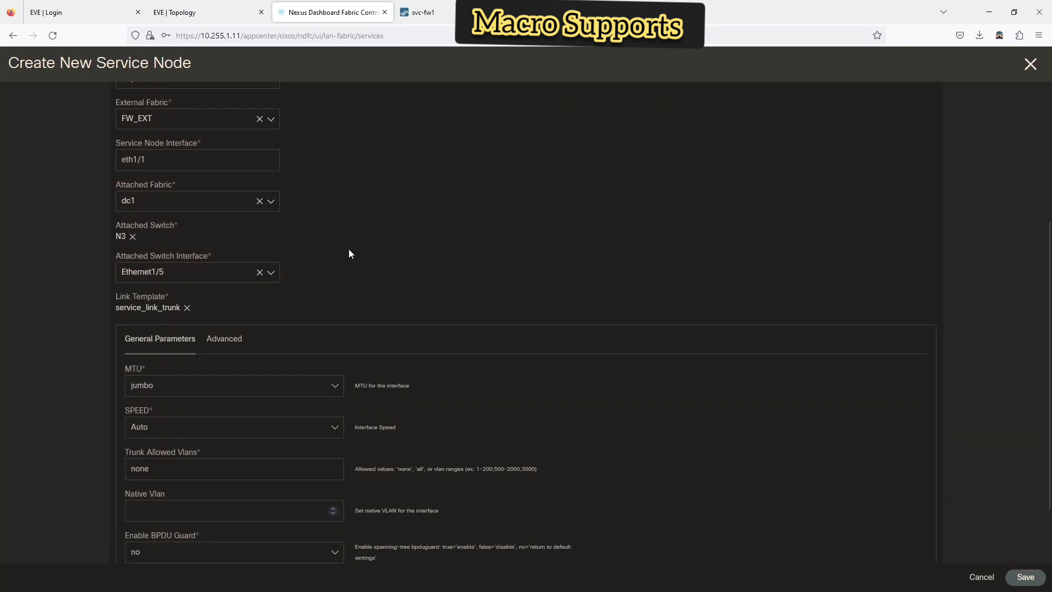
{"action": "scroll", "coordinate": [223, 273], "scroll_direction": "down", "scroll_amount": 2}
{"action": "left_click", "coordinate": [151, 320]}
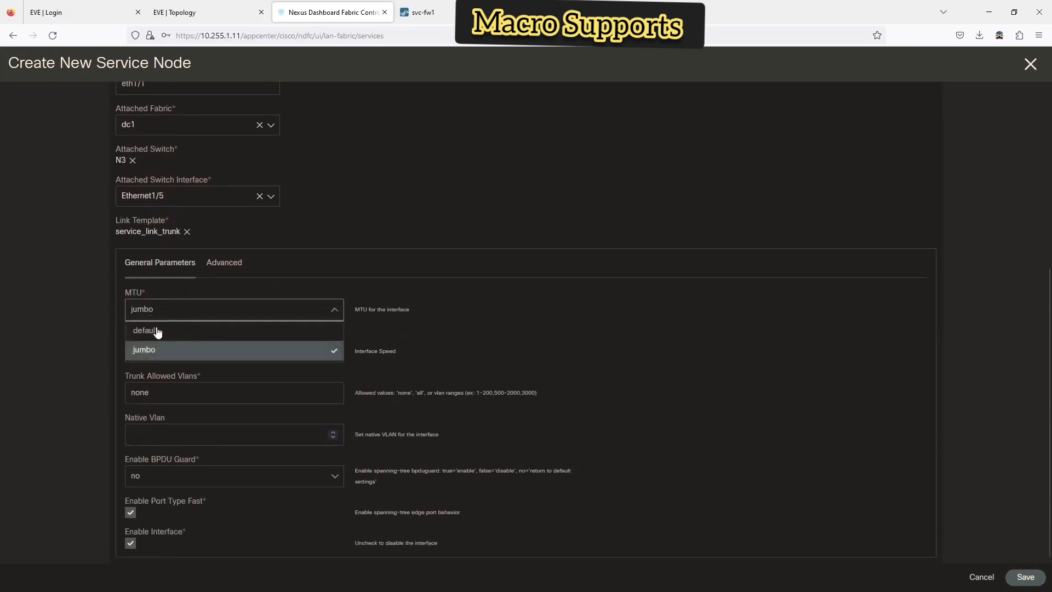
{"action": "left_click", "coordinate": [157, 331]}
{"action": "left_click_drag", "start_coordinate": [183, 392], "coordinate": [107, 394]}
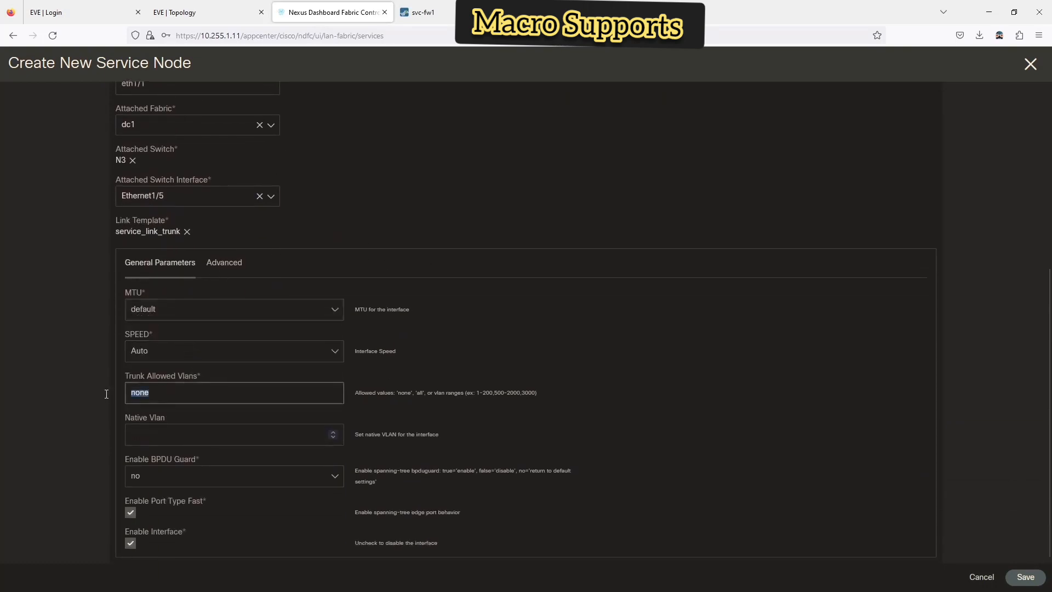
{"action": "type", "text": "all"}
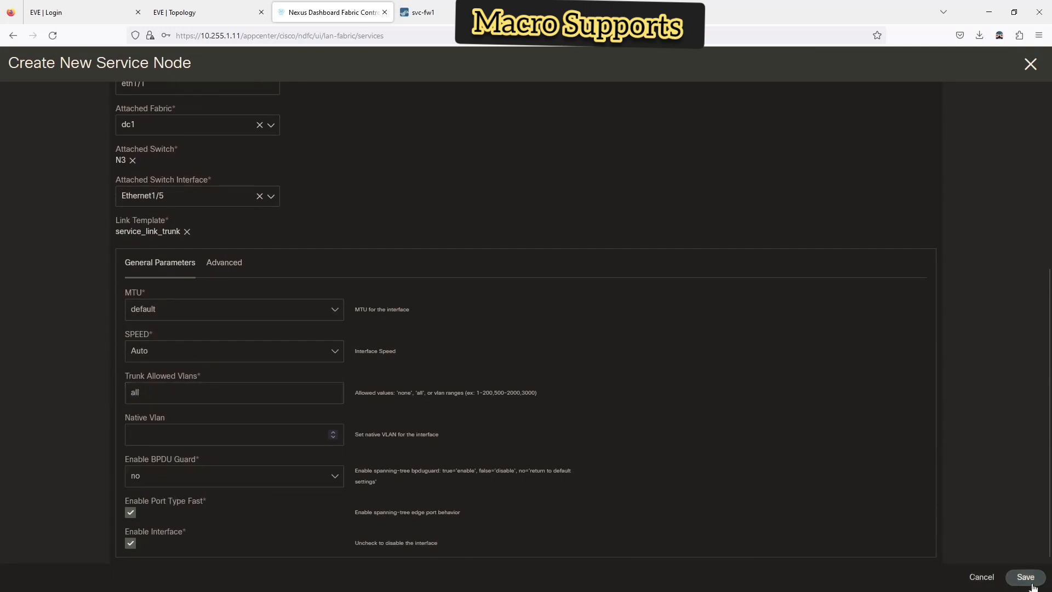
- Review the Advanced interface settings and link templates, leaving them unchanged
{"action": "left_click", "coordinate": [233, 264]}
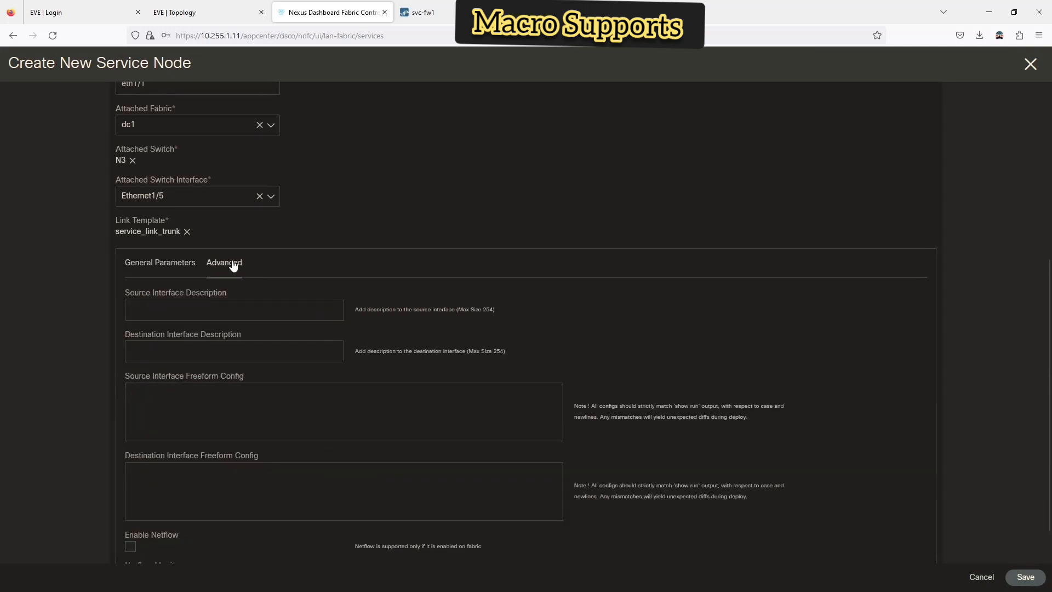
{"action": "scroll", "coordinate": [238, 271], "scroll_direction": "down", "scroll_amount": 1}
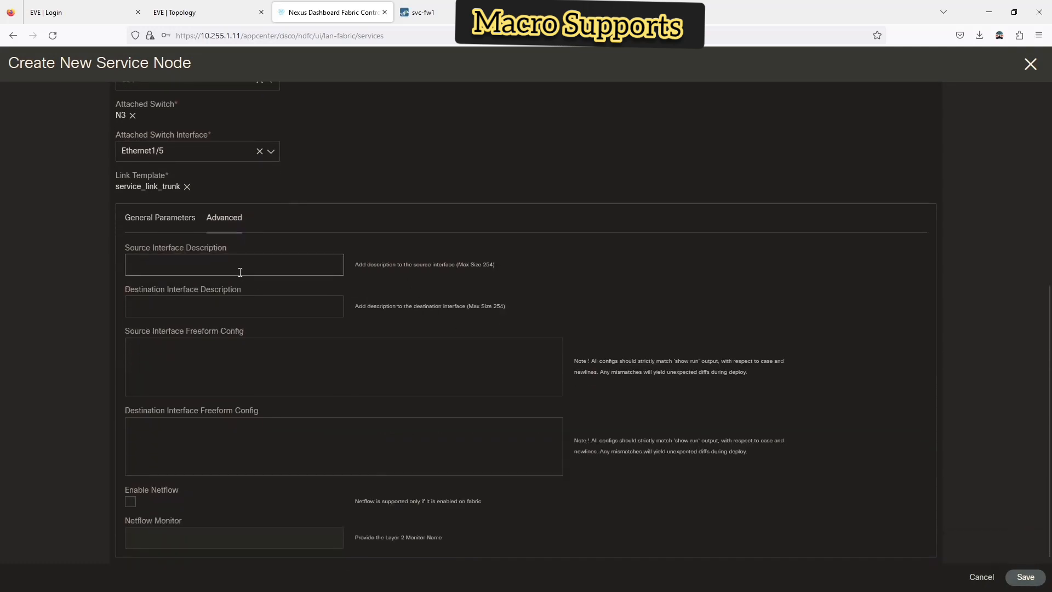
{"action": "scroll", "coordinate": [255, 283], "scroll_direction": "up", "scroll_amount": 3}
{"action": "scroll", "coordinate": [301, 303], "scroll_direction": "down", "scroll_amount": 3}
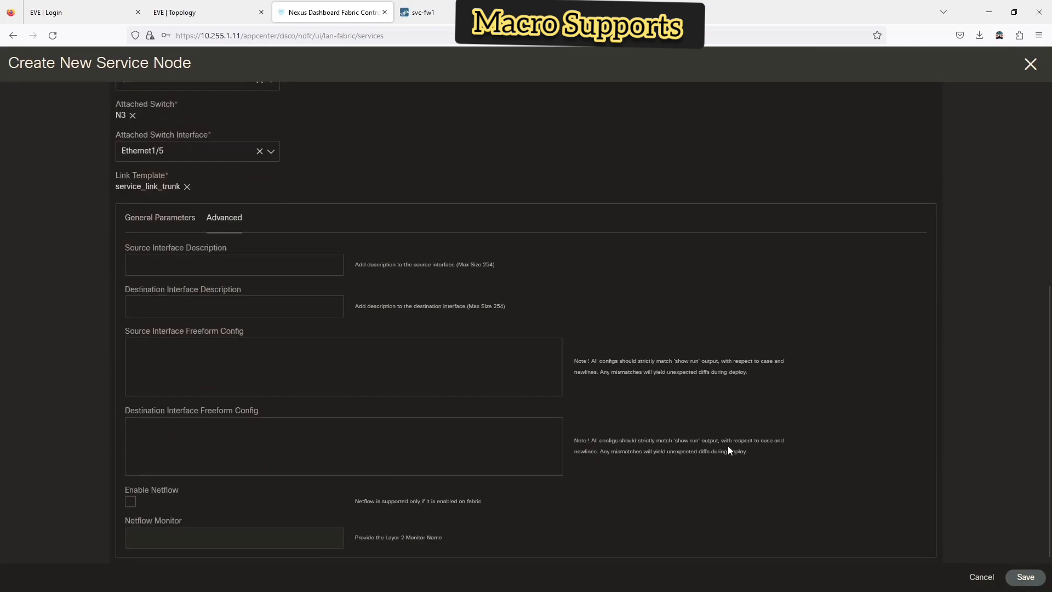
{"action": "left_click", "coordinate": [163, 189]}
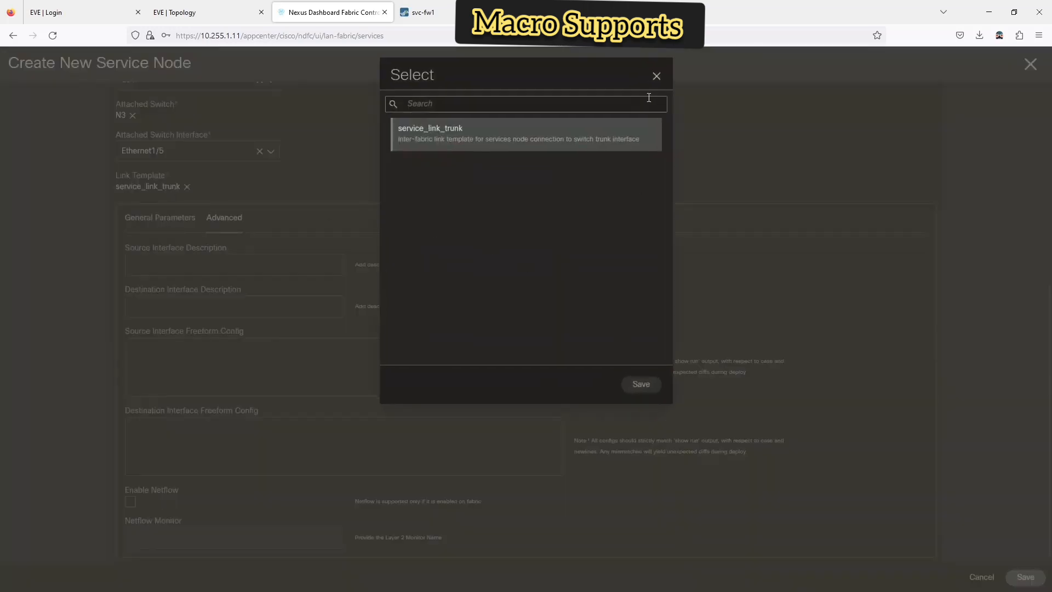
{"action": "left_click", "coordinate": [657, 76]}
- Save the service node and start the fw1 route peering as an Intra-Tenant Firewall deployment
{"action": "left_click", "coordinate": [1023, 578]}
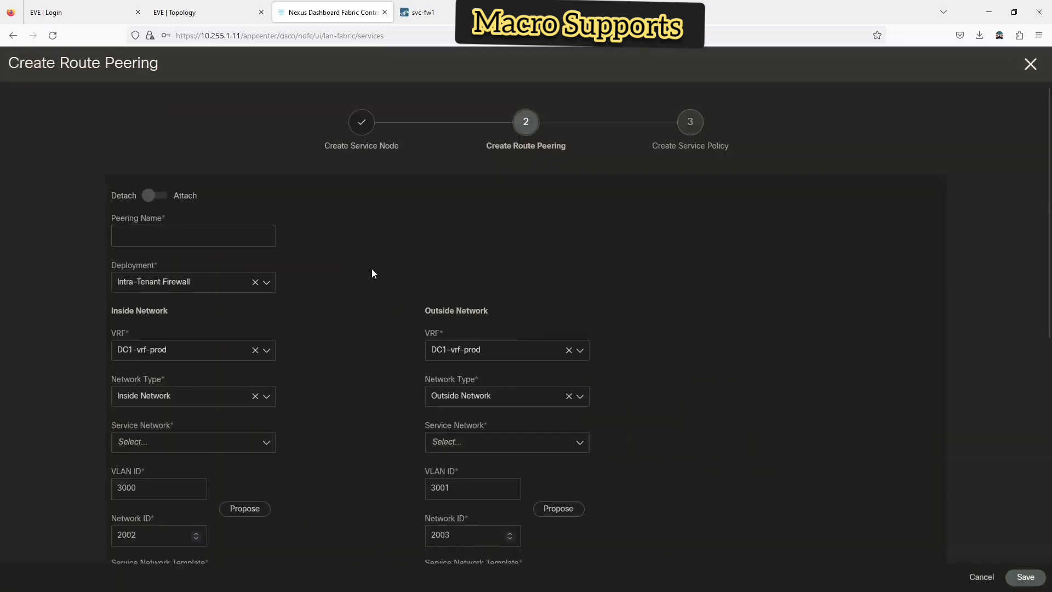
{"action": "left_click", "coordinate": [152, 197]}
{"action": "left_click", "coordinate": [150, 231]}
{"action": "type", "text": "f"}
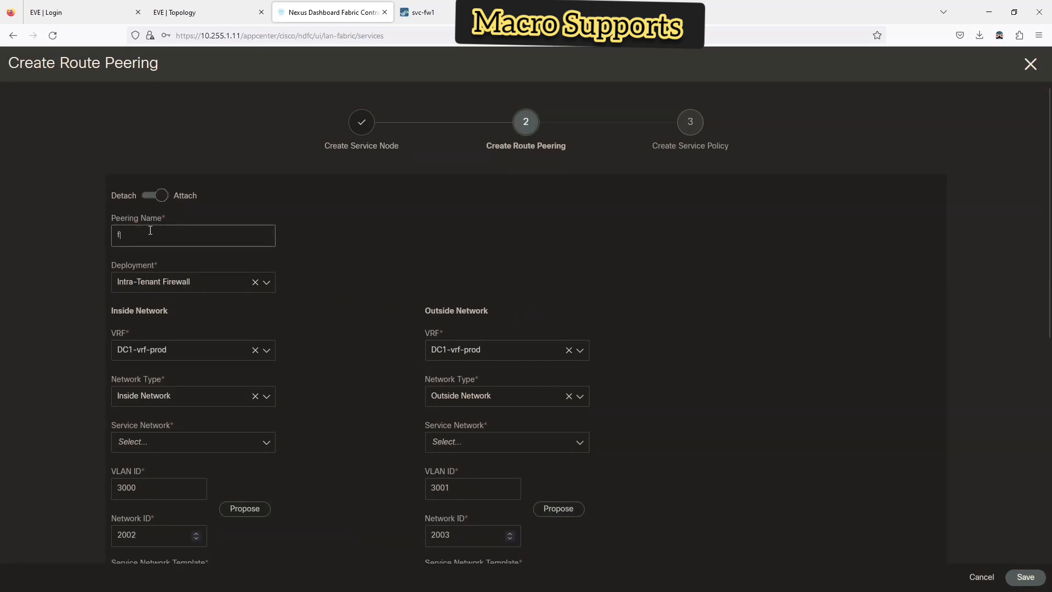
{"action": "type", "text": "w1"}
{"action": "left_click", "coordinate": [168, 285]}
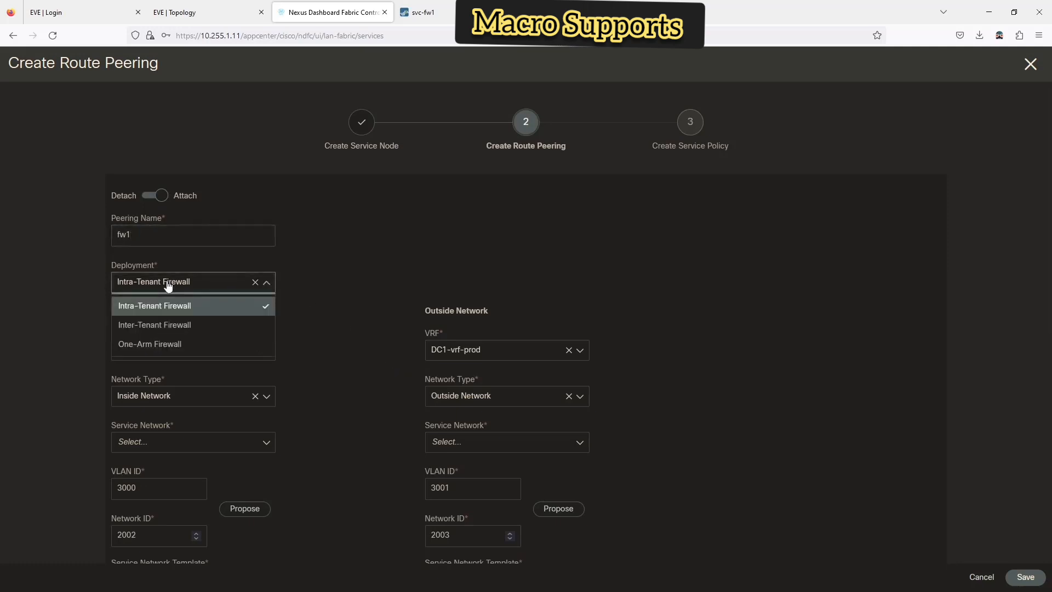
{"action": "left_click", "coordinate": [169, 285]}
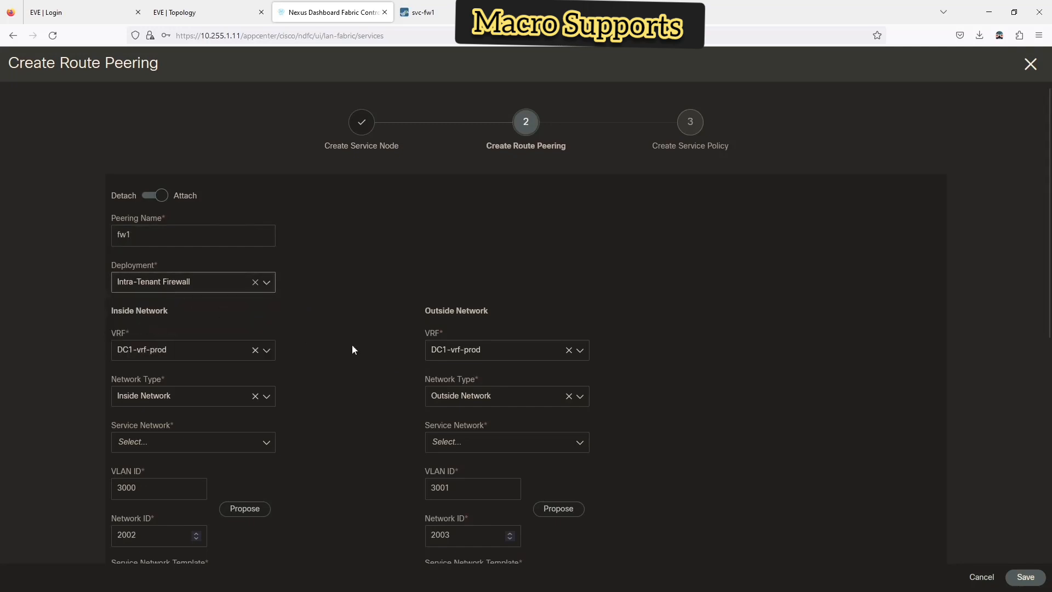
{"action": "scroll", "coordinate": [337, 340], "scroll_direction": "down", "scroll_amount": 1}
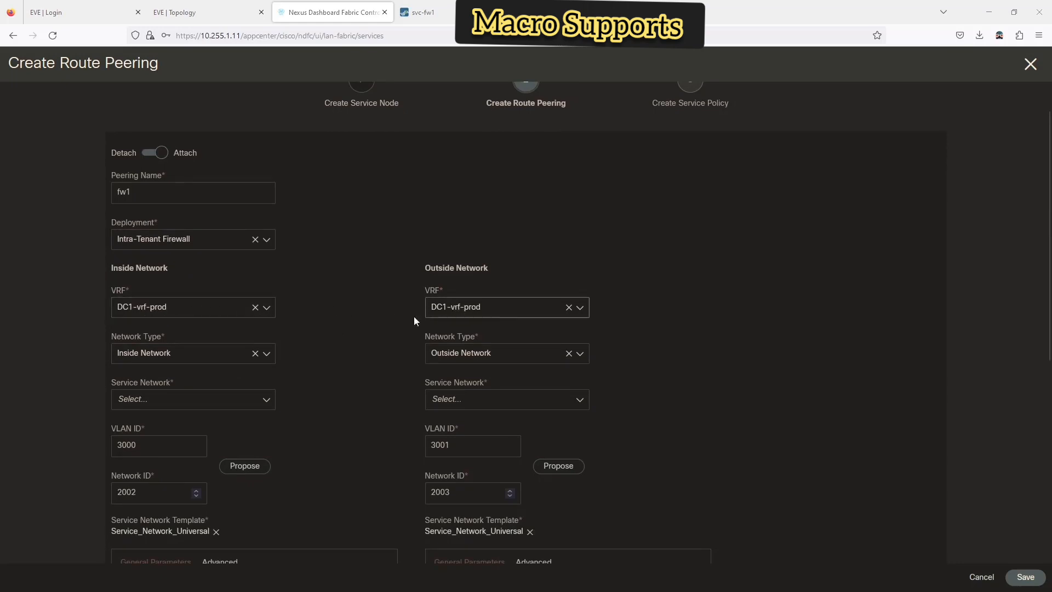
- Create svc-net1 as the inside service network (VLAN 3000)
{"action": "left_click", "coordinate": [207, 362]}
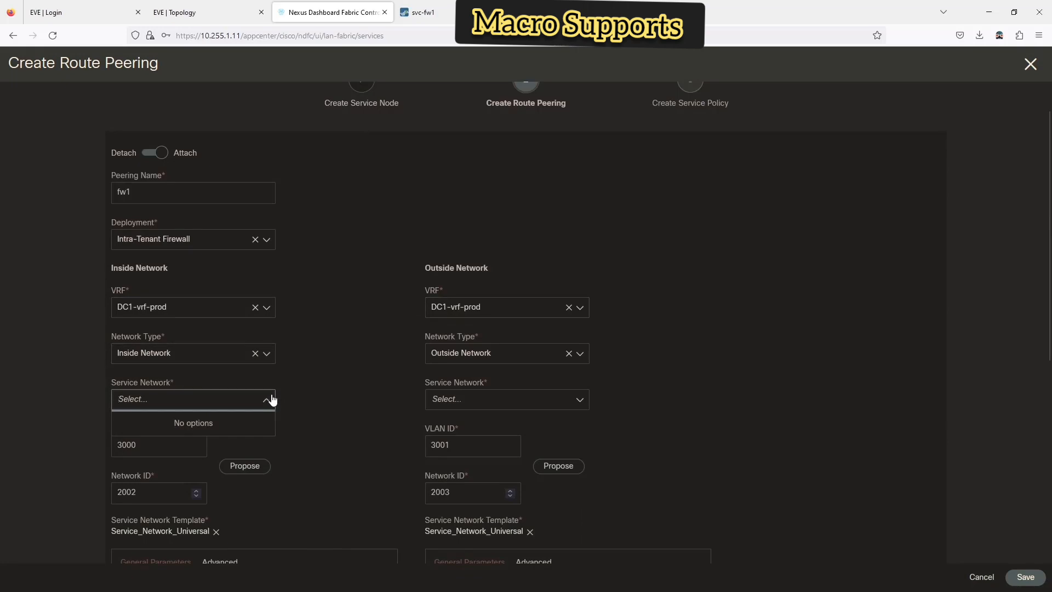
{"action": "left_click", "coordinate": [290, 368]}
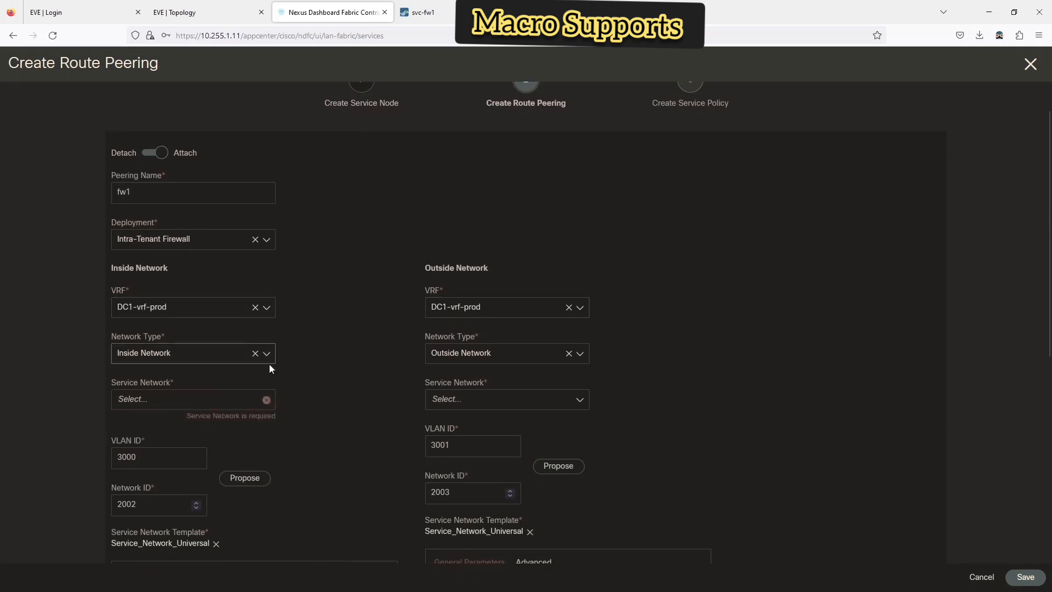
{"action": "left_click", "coordinate": [219, 400]}
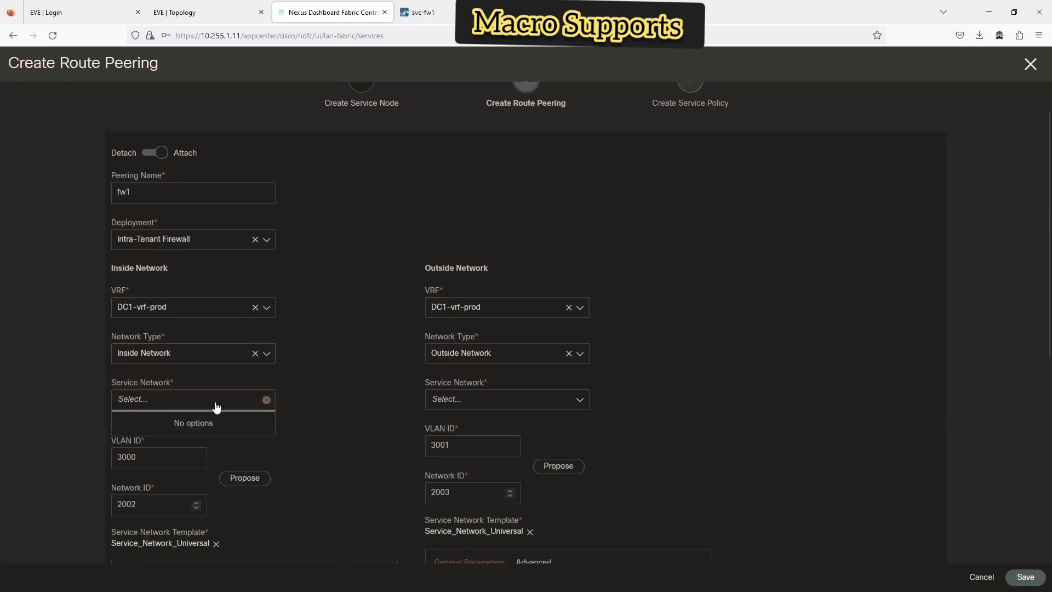
{"action": "left_click", "coordinate": [194, 407]}
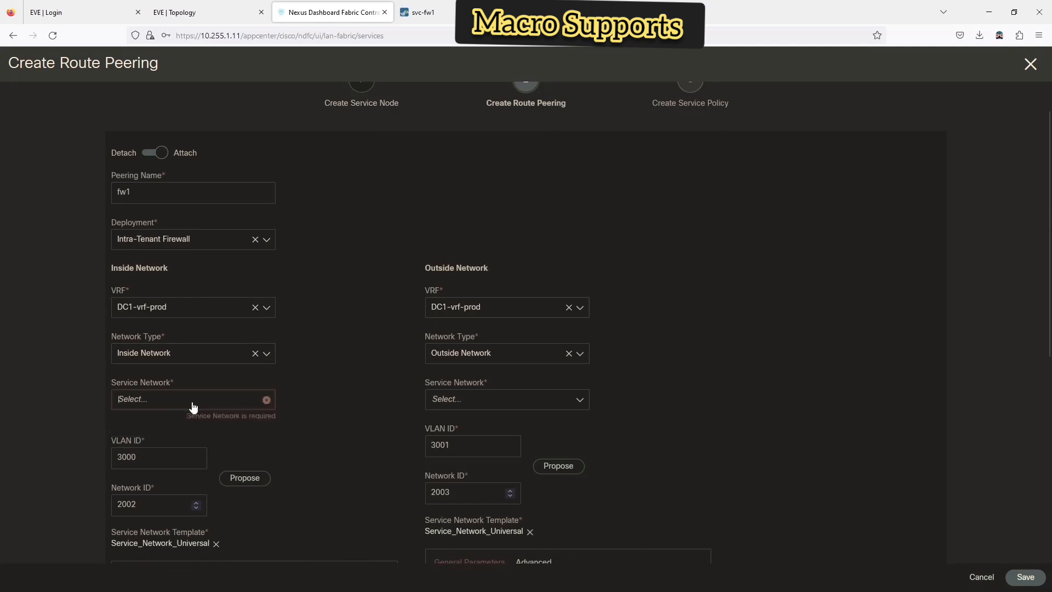
{"action": "type", "text": "svc"}
{"action": "key", "text": "BackSpace"}
{"action": "key", "text": "BackSpace"}
{"action": "key", "text": "BackSpace"}
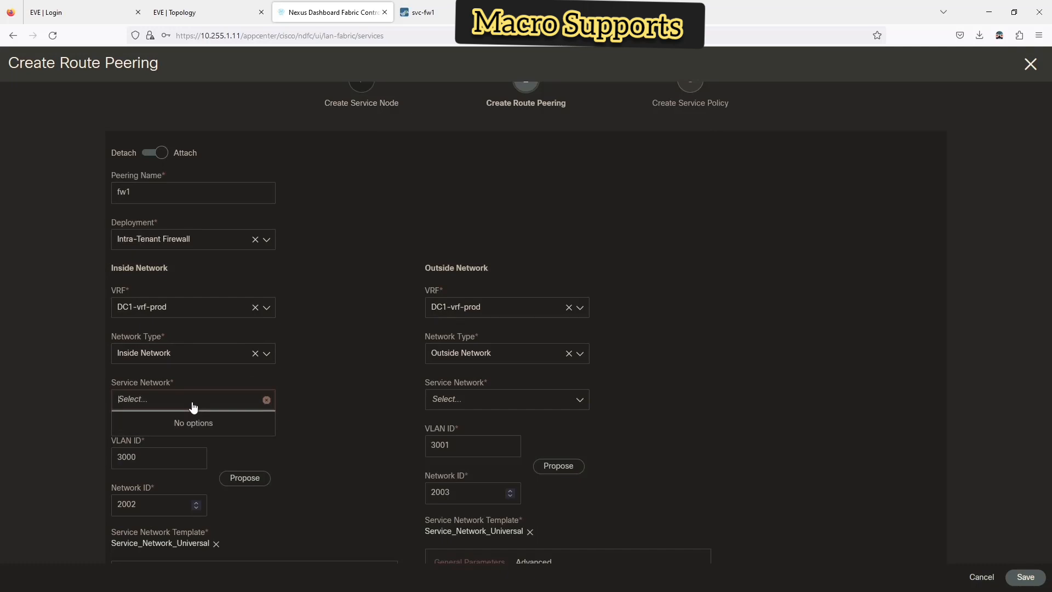
{"action": "type", "text": "vlan"}
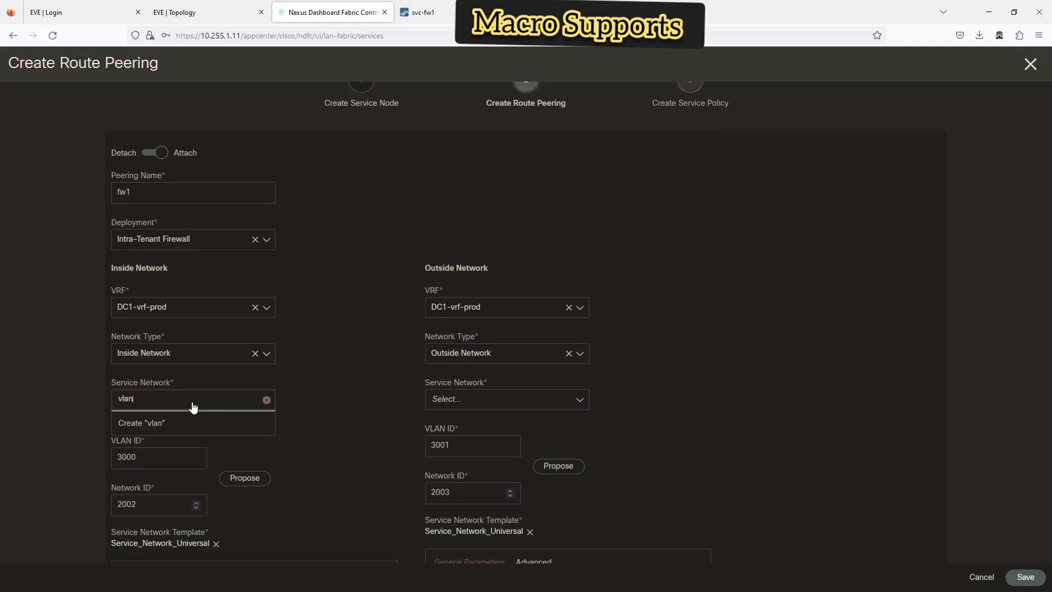
{"action": "key", "text": "BackSpace"}
{"action": "key", "text": "BackSpace"}
{"action": "key", "text": "BackSpace"}
{"action": "key", "text": "BackSpace"}
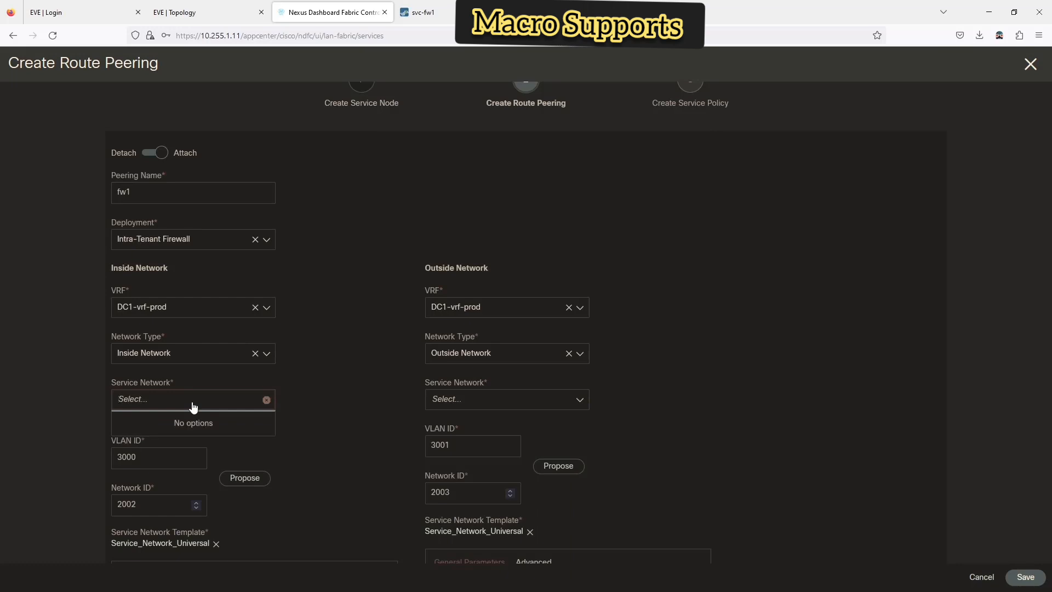
{"action": "type", "text": "sv"}
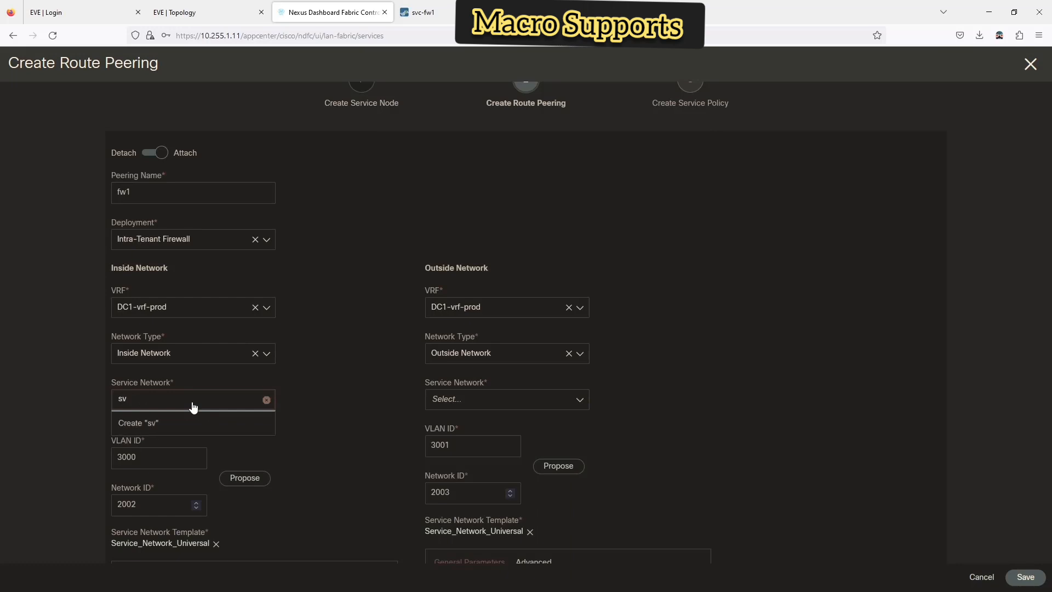
{"action": "type", "text": "c-net1"}
{"action": "left_click", "coordinate": [389, 404]}
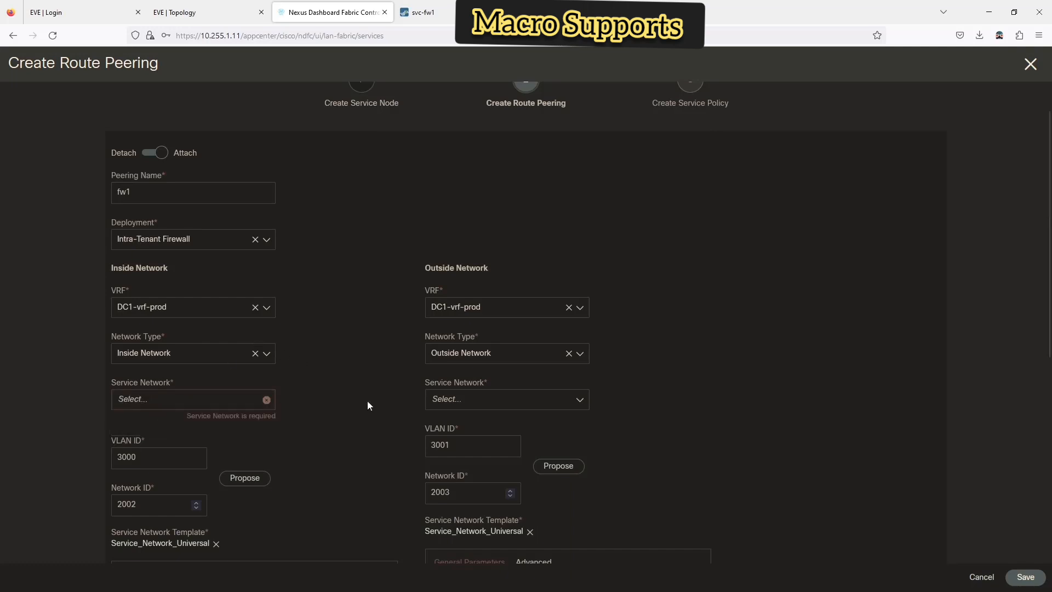
{"action": "left_click", "coordinate": [213, 397]}
{"action": "type", "text": "svc"}
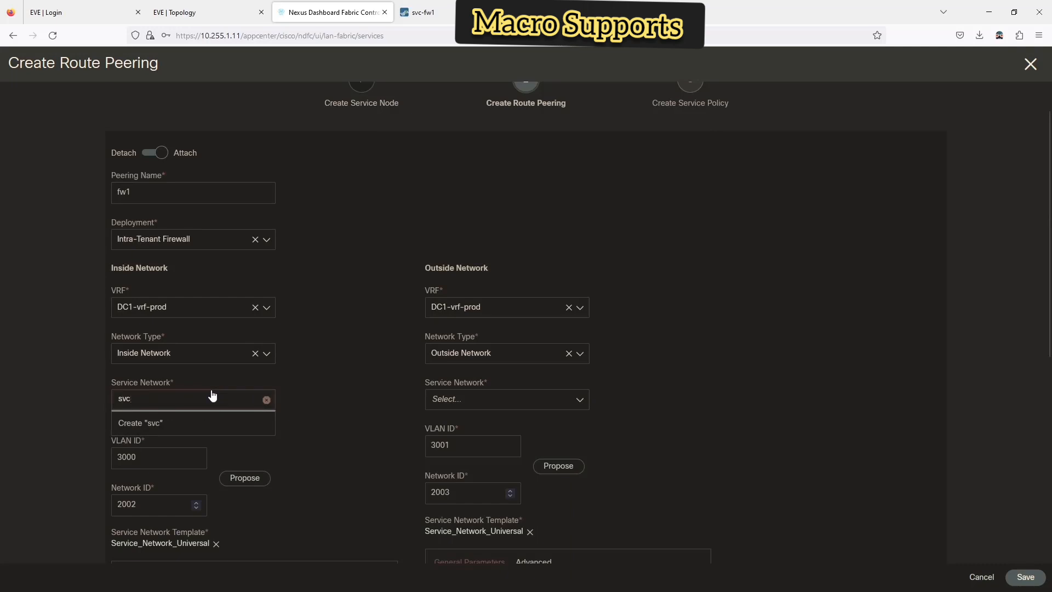
{"action": "type", "text": "-net1"}
{"action": "left_click", "coordinate": [167, 427]}
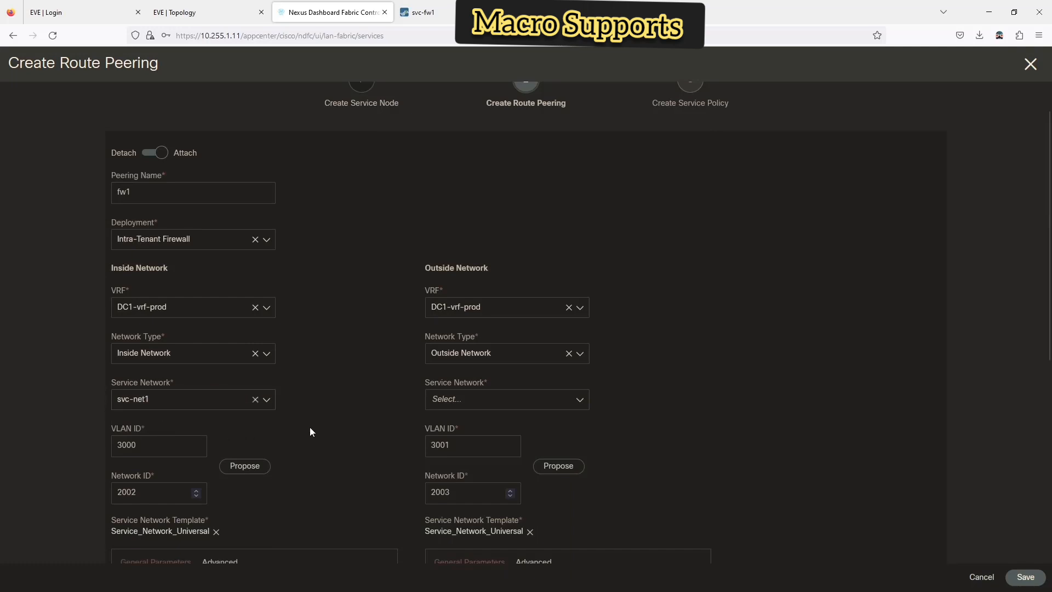
- Create svc-net2 as the outside service network (VLAN 3001)
{"action": "left_click", "coordinate": [458, 405]}
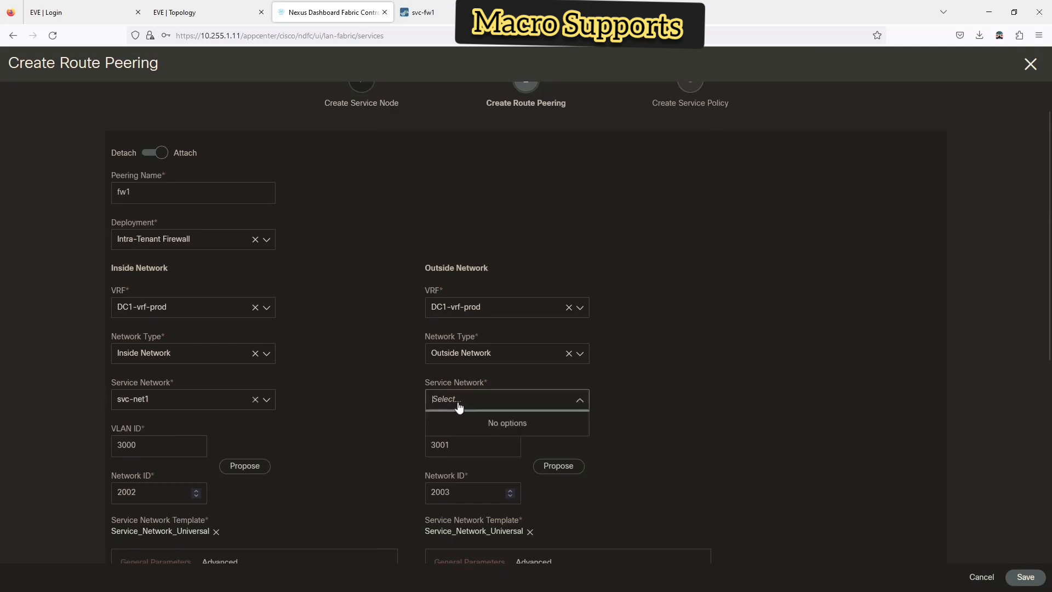
{"action": "type", "text": "svc-net2"}
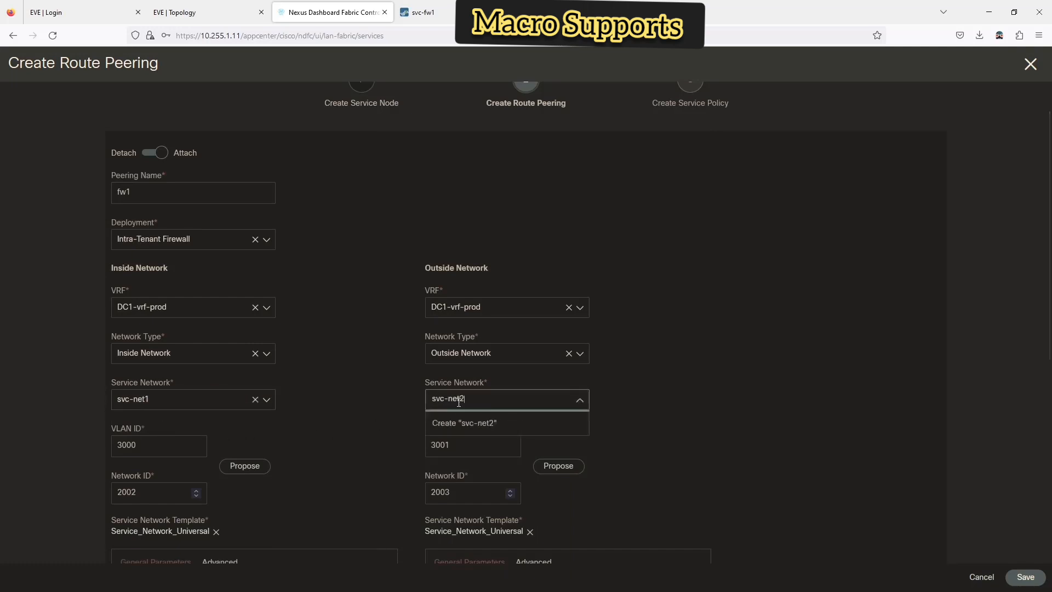
{"action": "left_click", "coordinate": [458, 424]}
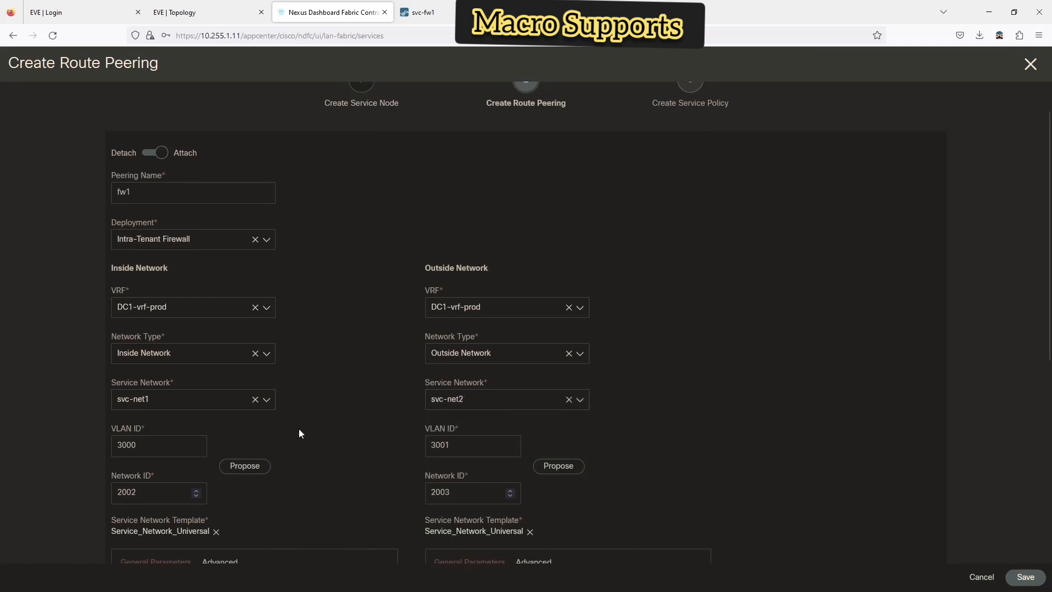
{"action": "scroll", "coordinate": [296, 430], "scroll_direction": "down", "scroll_amount": 3}
- Give the inside network gateway 10.1.201.1/24 and next hop 10.1.201.2
{"action": "scroll", "coordinate": [274, 400], "scroll_direction": "down", "scroll_amount": 3}
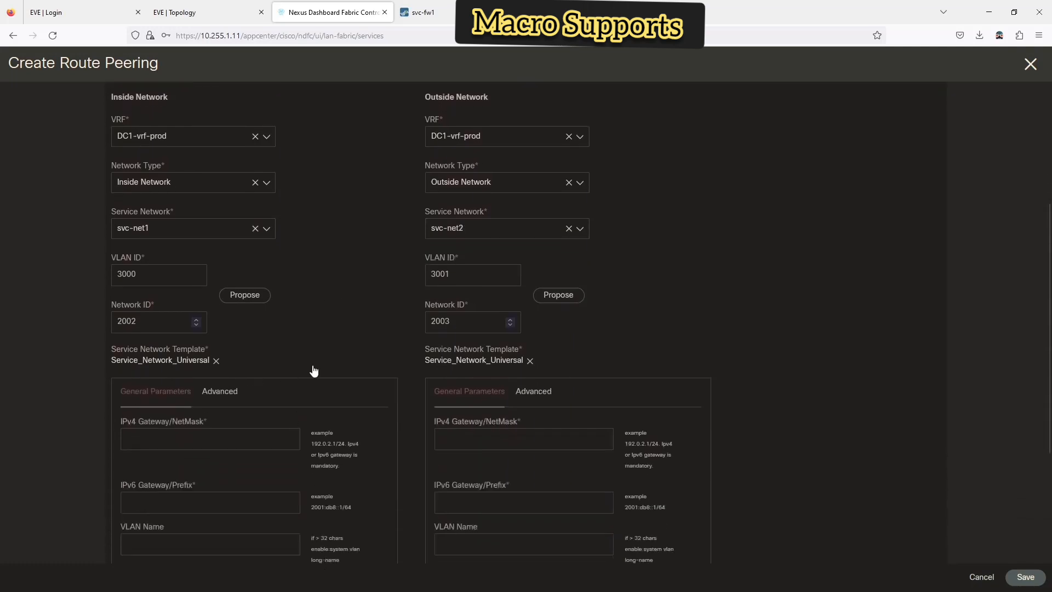
{"action": "scroll", "coordinate": [243, 373], "scroll_direction": "down", "scroll_amount": 3}
{"action": "scroll", "coordinate": [210, 320], "scroll_direction": "up", "scroll_amount": 3}
{"action": "scroll", "coordinate": [210, 320], "scroll_direction": "down", "scroll_amount": 1}
{"action": "left_click", "coordinate": [152, 401]}
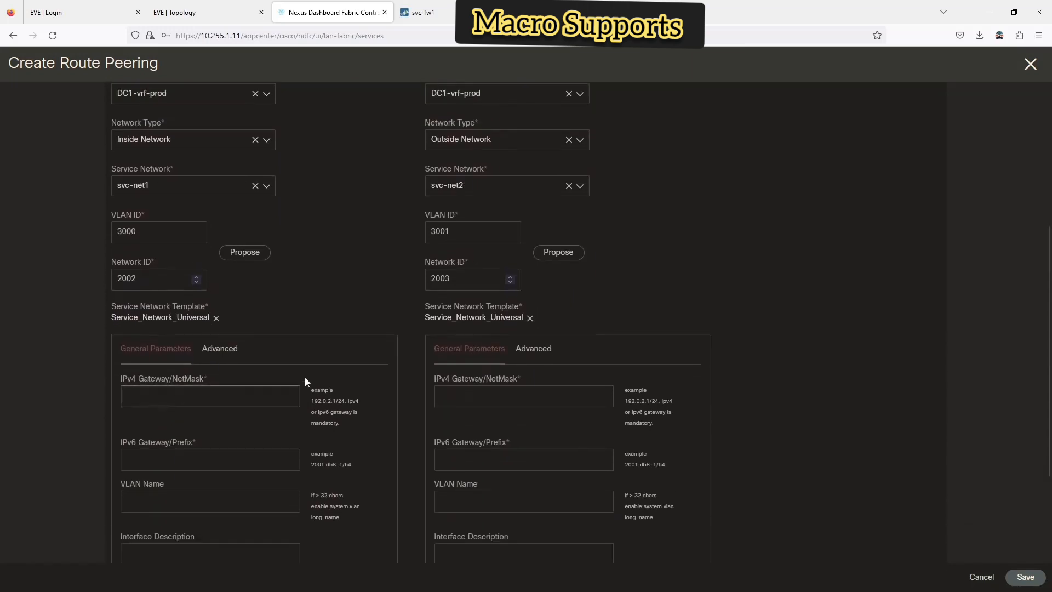
{"action": "type", "text": "10.1."}
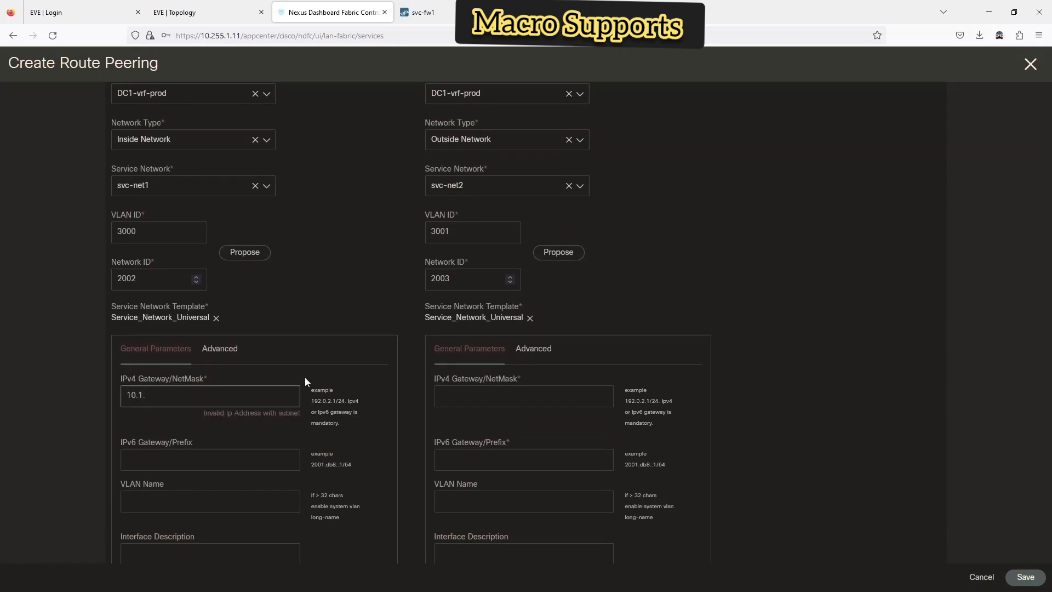
{"action": "type", "text": "201.1/24"}
{"action": "scroll", "coordinate": [302, 380], "scroll_direction": "down", "scroll_amount": 2}
{"action": "scroll", "coordinate": [298, 384], "scroll_direction": "down", "scroll_amount": 1}
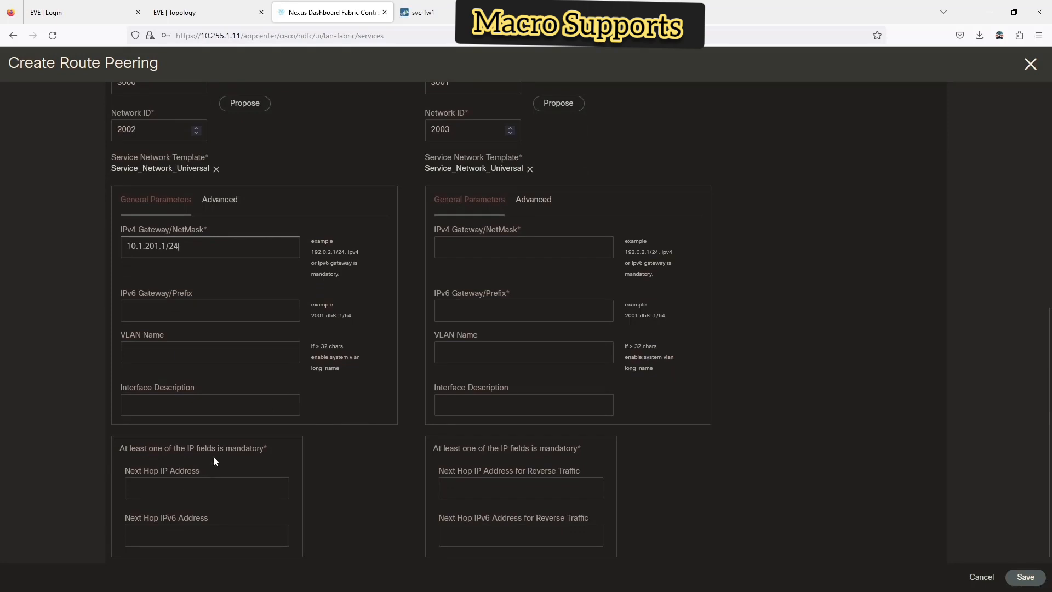
{"action": "left_click", "coordinate": [191, 487]}
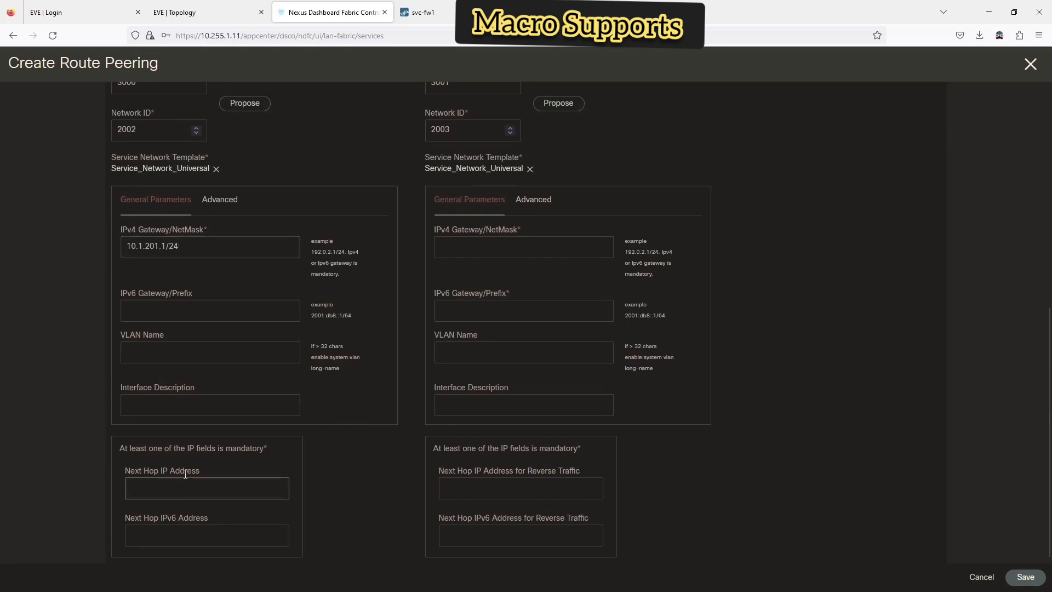
{"action": "type", "text": "10.1.201"}
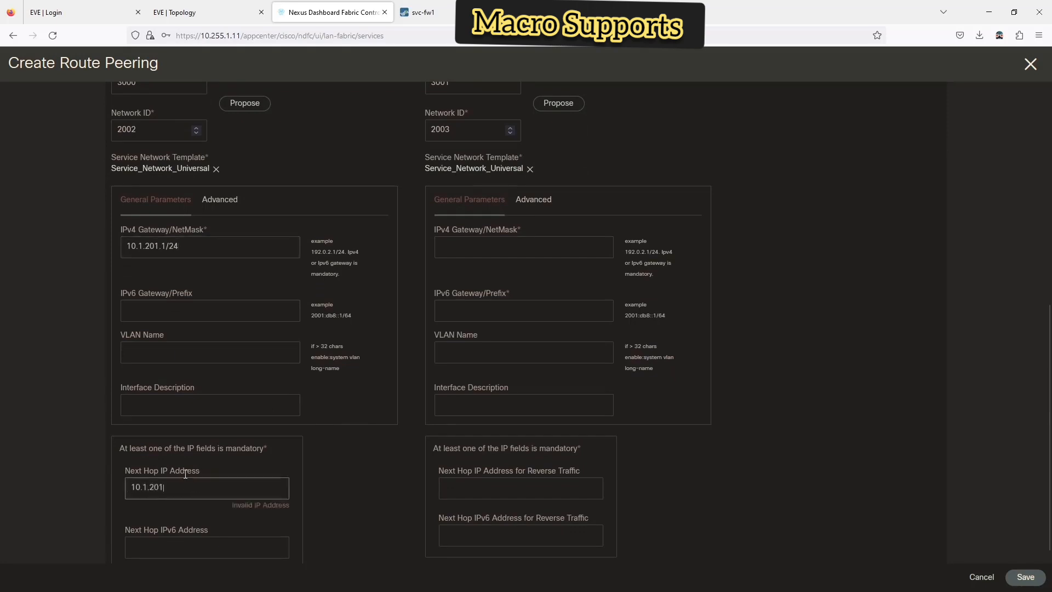
{"action": "type", "text": ".2"}
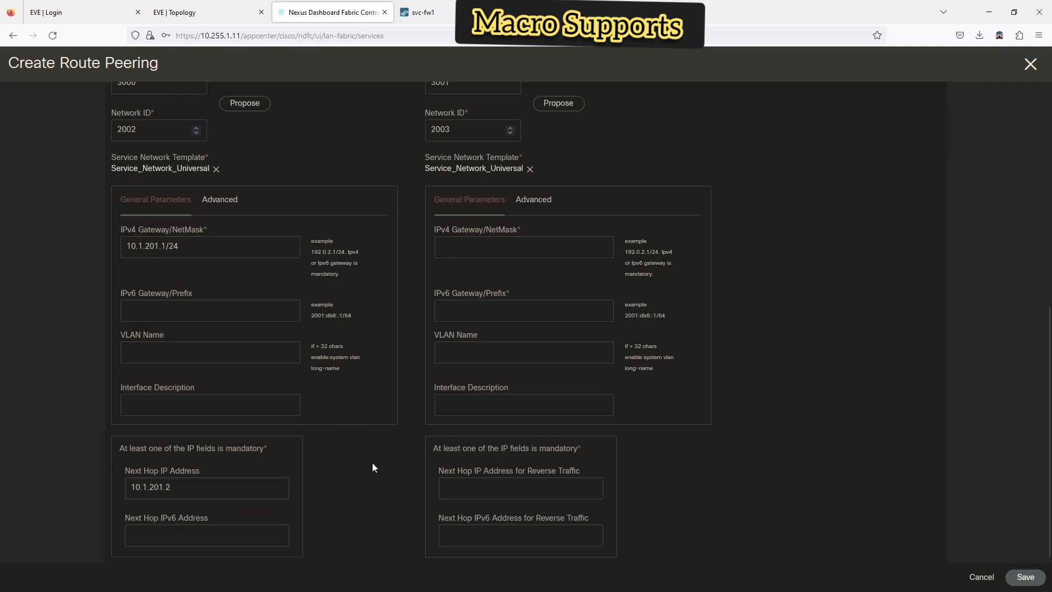
- Give the outside network gateway 10.1.202.1/24 and reverse-traffic next hop 10.1.202.2
{"action": "scroll", "coordinate": [395, 439], "scroll_direction": "up", "scroll_amount": 3}
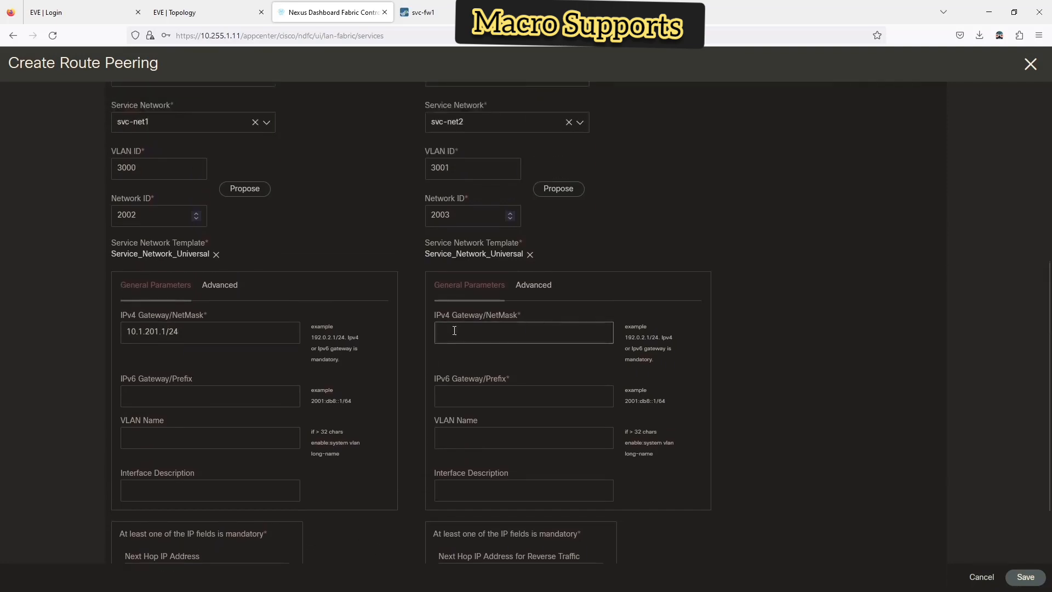
{"action": "type", "text": "10.1.202."}
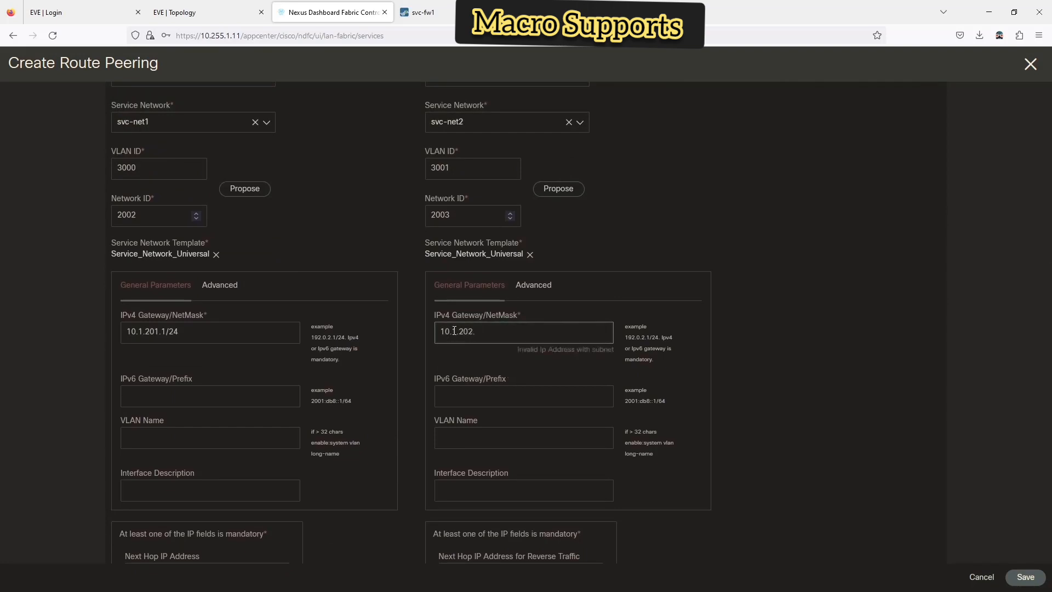
{"action": "type", "text": "1/24"}
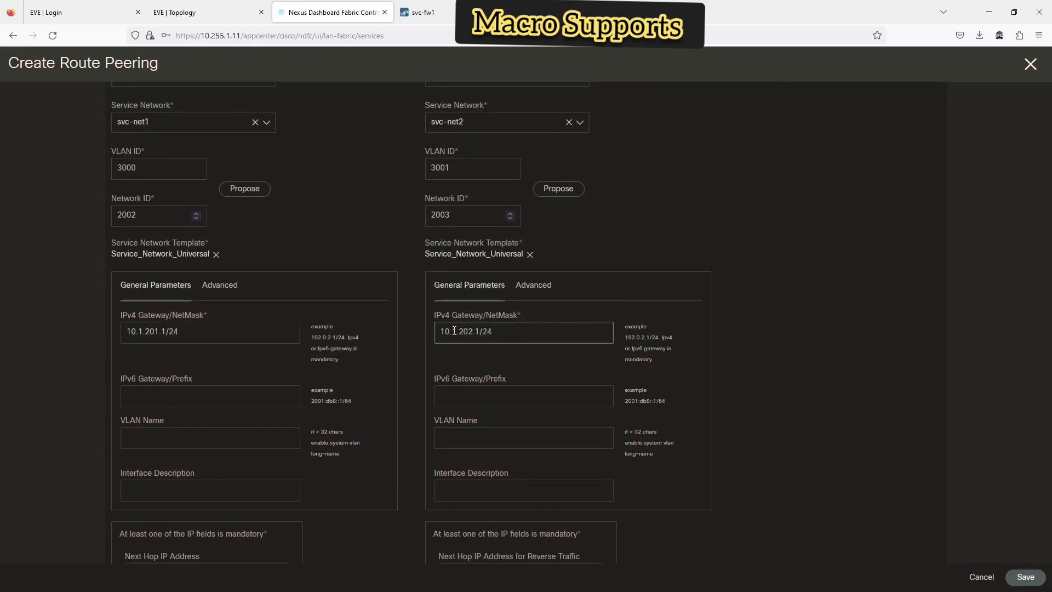
{"action": "scroll", "coordinate": [465, 371], "scroll_direction": "down", "scroll_amount": 2}
{"action": "left_click", "coordinate": [474, 481]}
{"action": "type", "text": "1"}
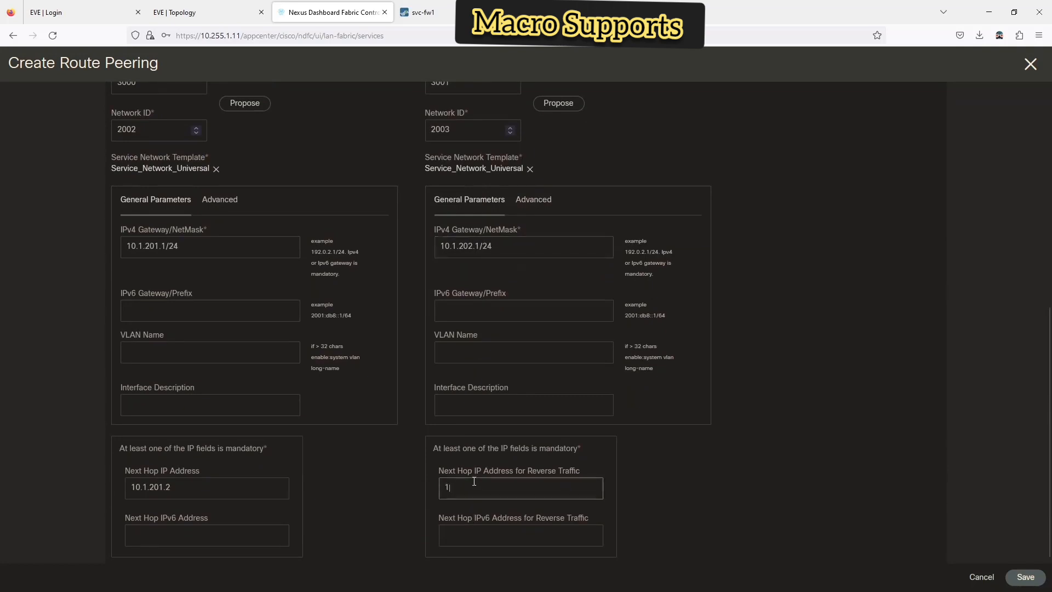
{"action": "type", "text": "0.1.202.2"}
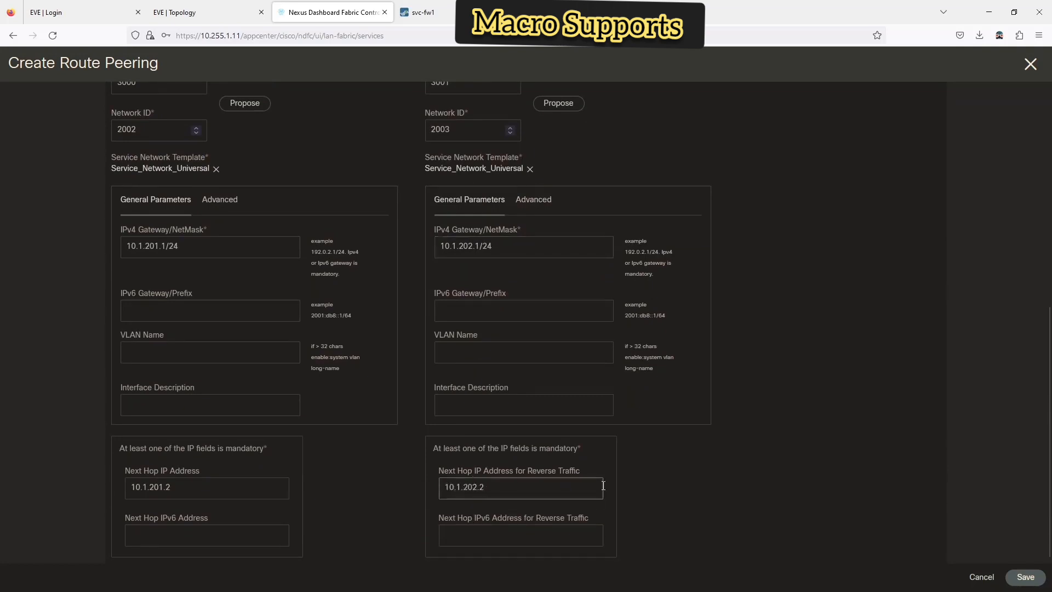
{"action": "left_click", "coordinate": [834, 491]}
- Review the service network templates without changes and save the fw1 route peering
{"action": "scroll", "coordinate": [836, 465], "scroll_direction": "up", "scroll_amount": 9}
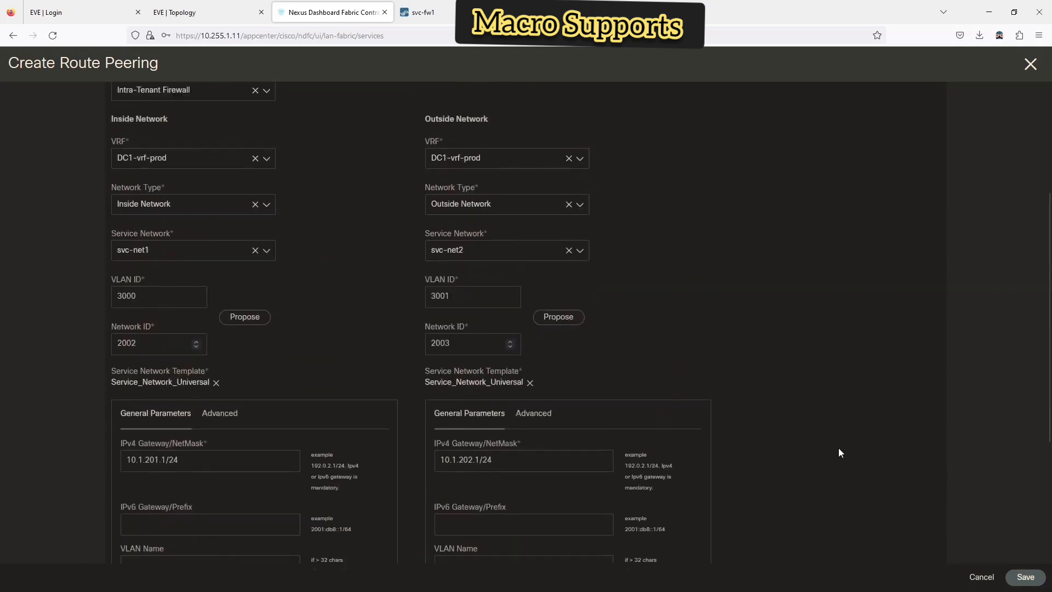
{"action": "scroll", "coordinate": [830, 442], "scroll_direction": "down", "scroll_amount": 5}
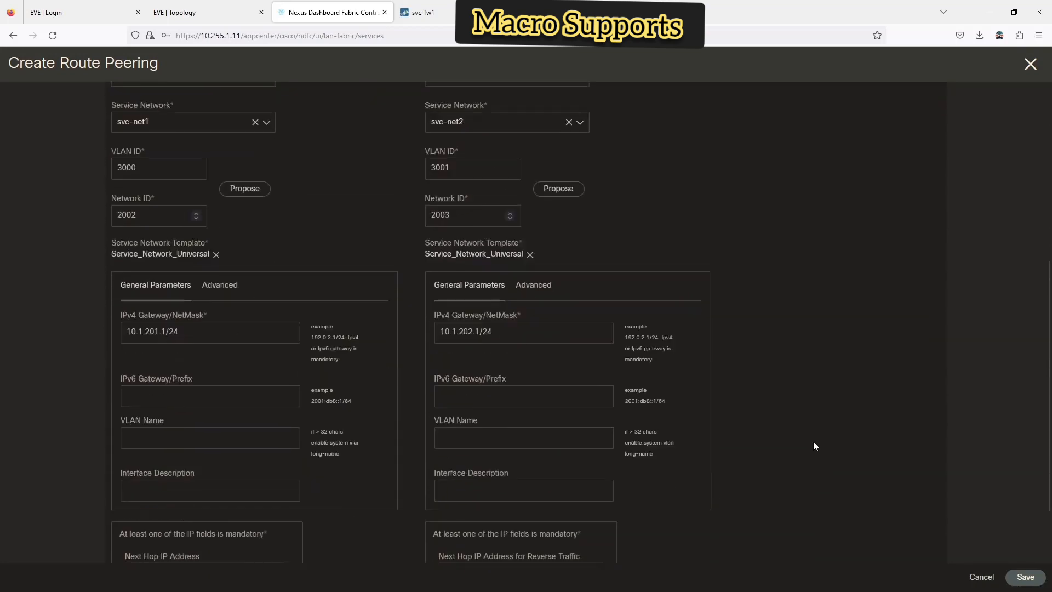
{"action": "left_click", "coordinate": [168, 254]}
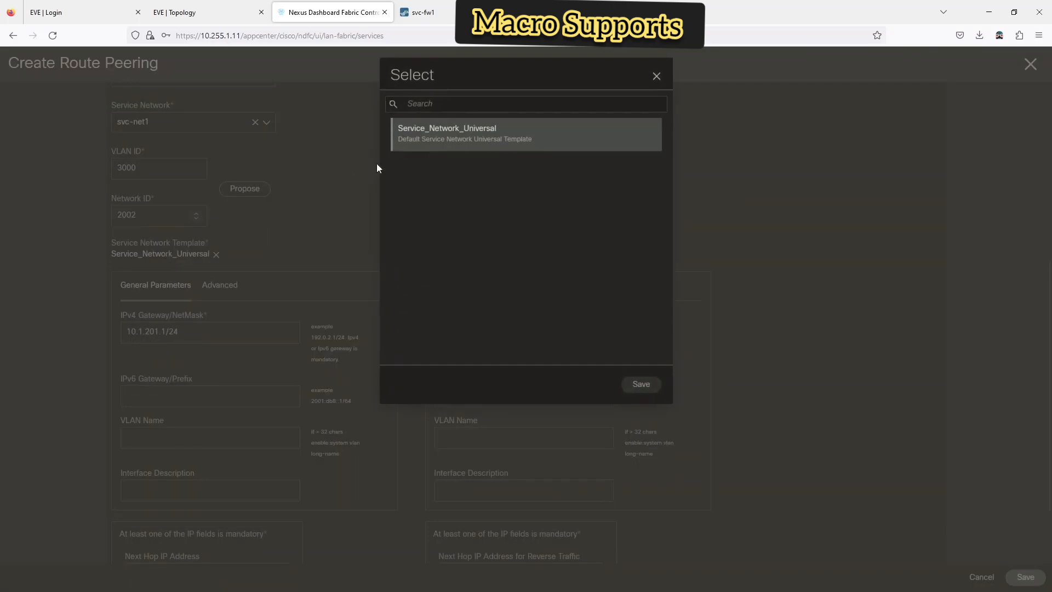
{"action": "left_click", "coordinate": [656, 76]}
{"action": "scroll", "coordinate": [823, 195], "scroll_direction": "down", "scroll_amount": 2}
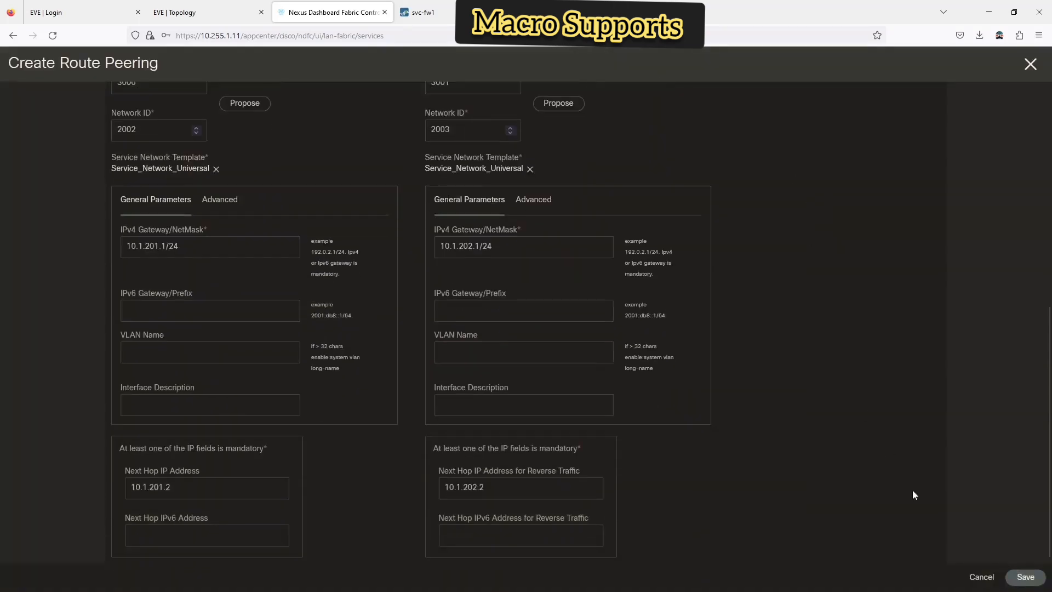
{"action": "left_click", "coordinate": [1025, 573]}
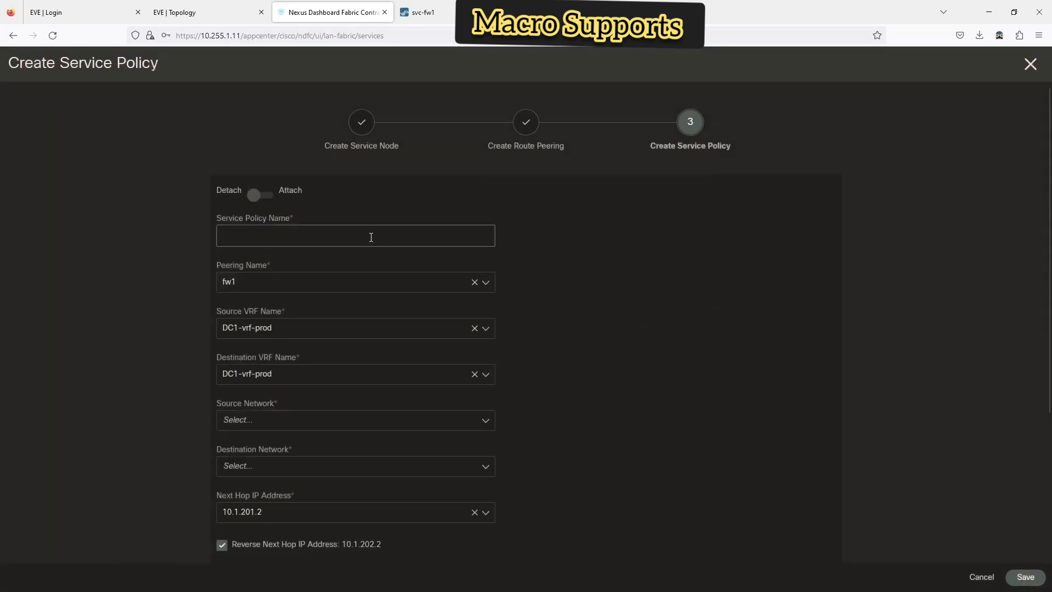
- Create service policy fw1 to attach, with source dc1-vlan10 and destination dc1-vlan11
{"action": "left_click", "coordinate": [256, 198]}
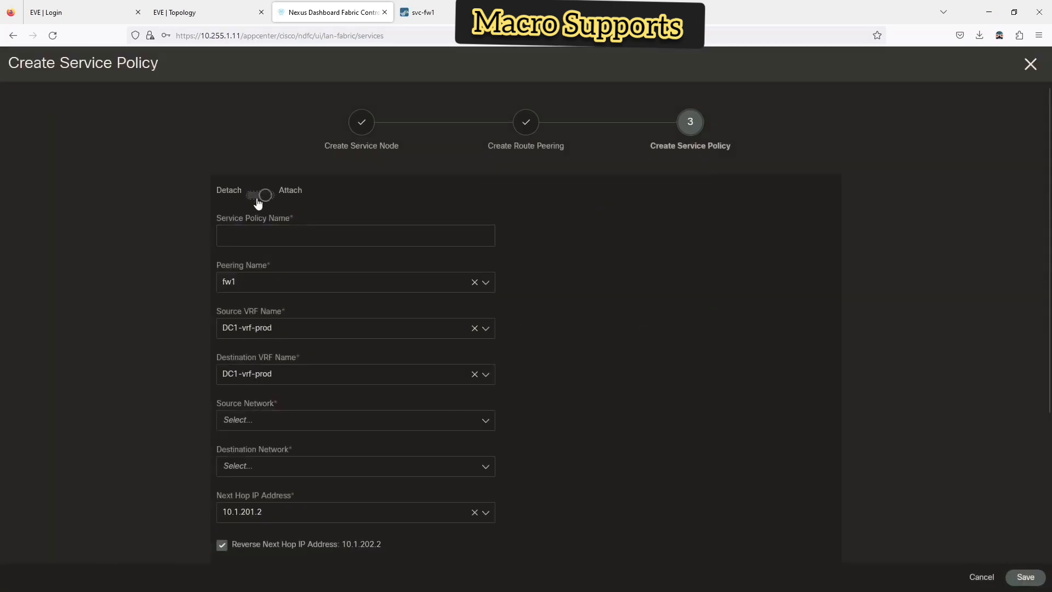
{"action": "left_click", "coordinate": [254, 233]}
{"action": "type", "text": "f"}
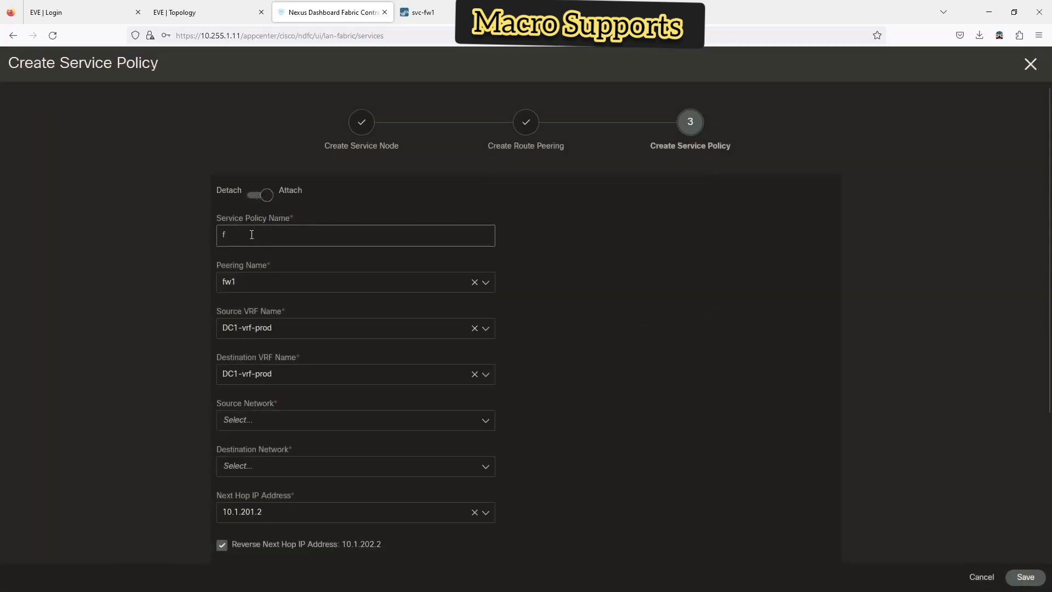
{"action": "type", "text": "w1"}
{"action": "scroll", "coordinate": [405, 310], "scroll_direction": "down", "scroll_amount": 2}
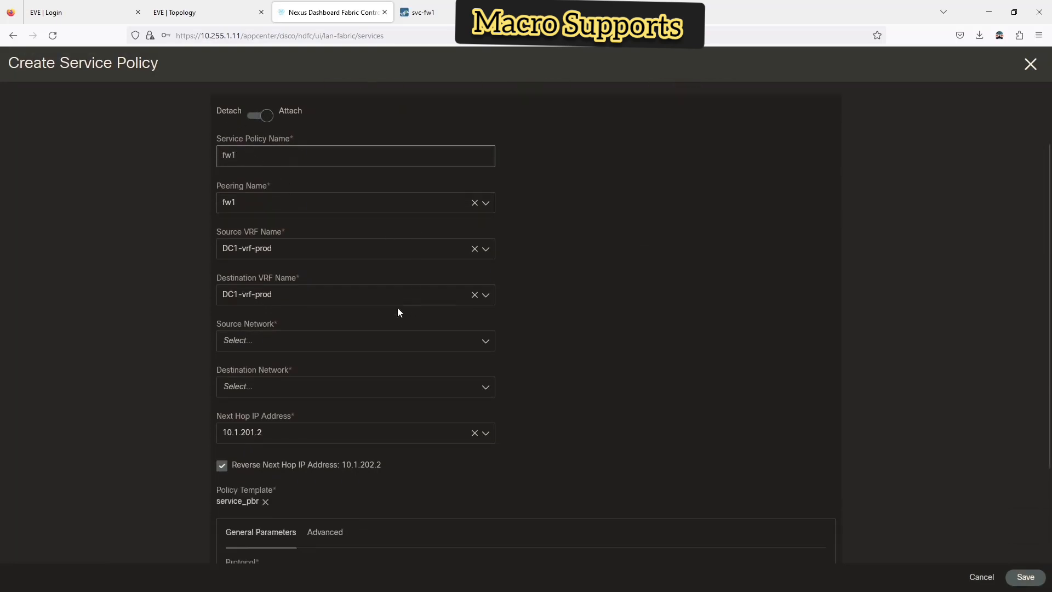
{"action": "left_click", "coordinate": [253, 335]}
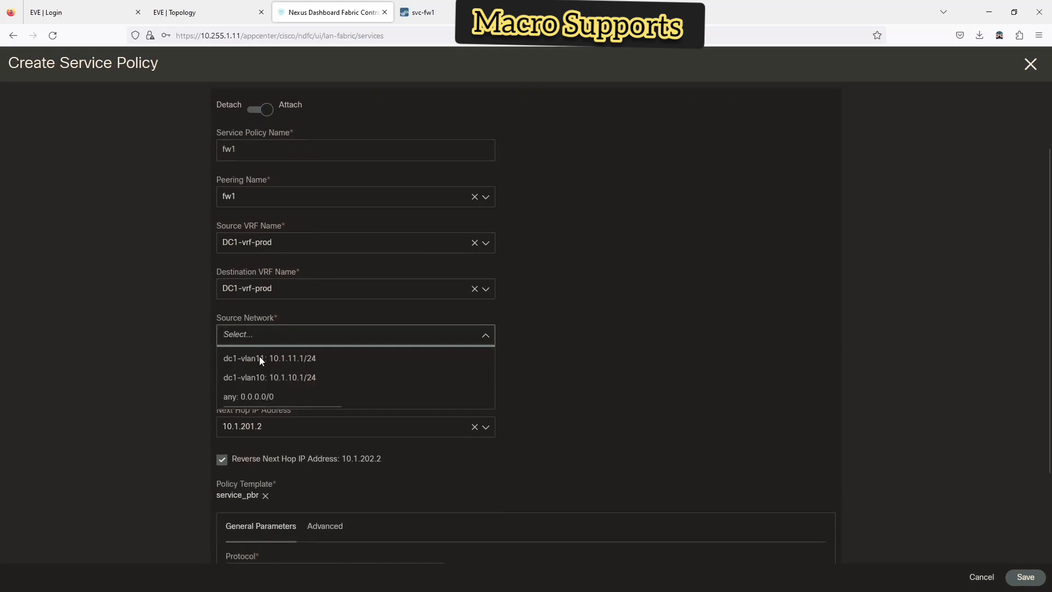
{"action": "left_click", "coordinate": [265, 377]}
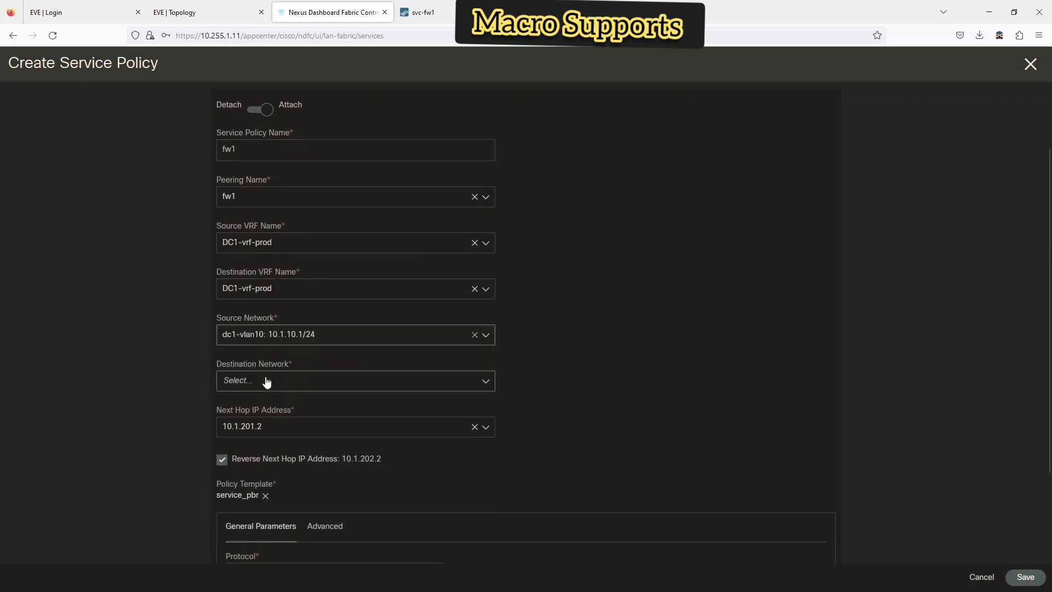
{"action": "left_click", "coordinate": [266, 380]}
{"action": "left_click", "coordinate": [265, 405]}
- Keep the default template and protocol ip with any ports, then save the service policy
{"action": "scroll", "coordinate": [579, 401], "scroll_direction": "down", "scroll_amount": 3}
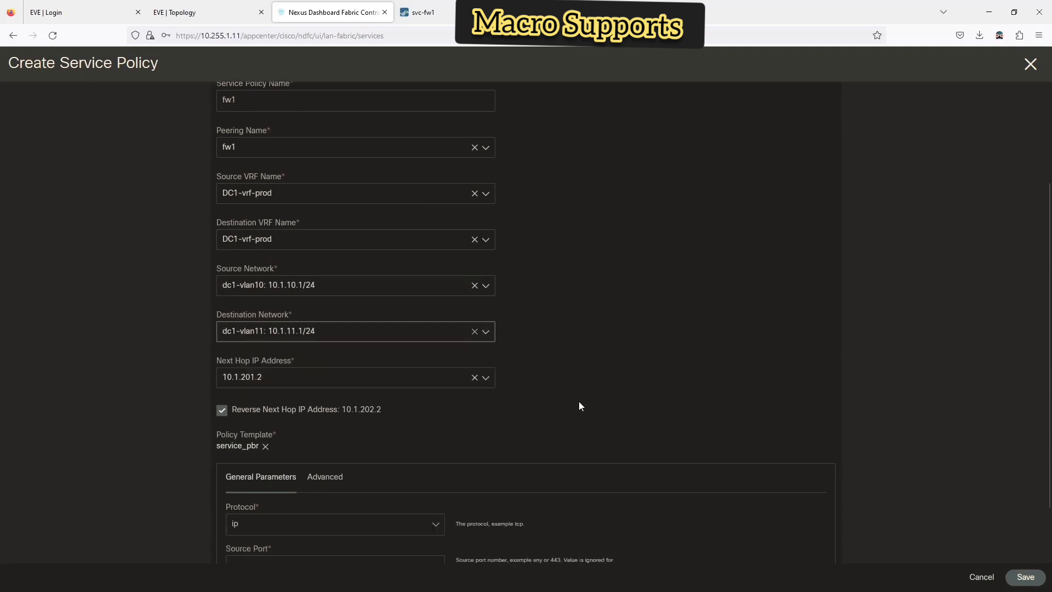
{"action": "scroll", "coordinate": [310, 380], "scroll_direction": "down", "scroll_amount": 1}
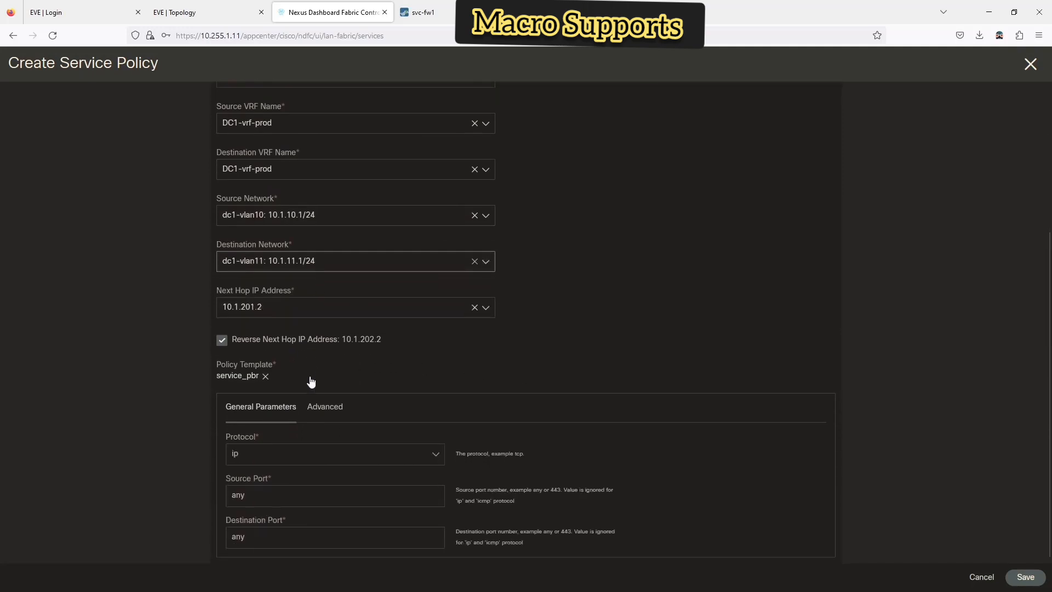
{"action": "left_click", "coordinate": [240, 377]}
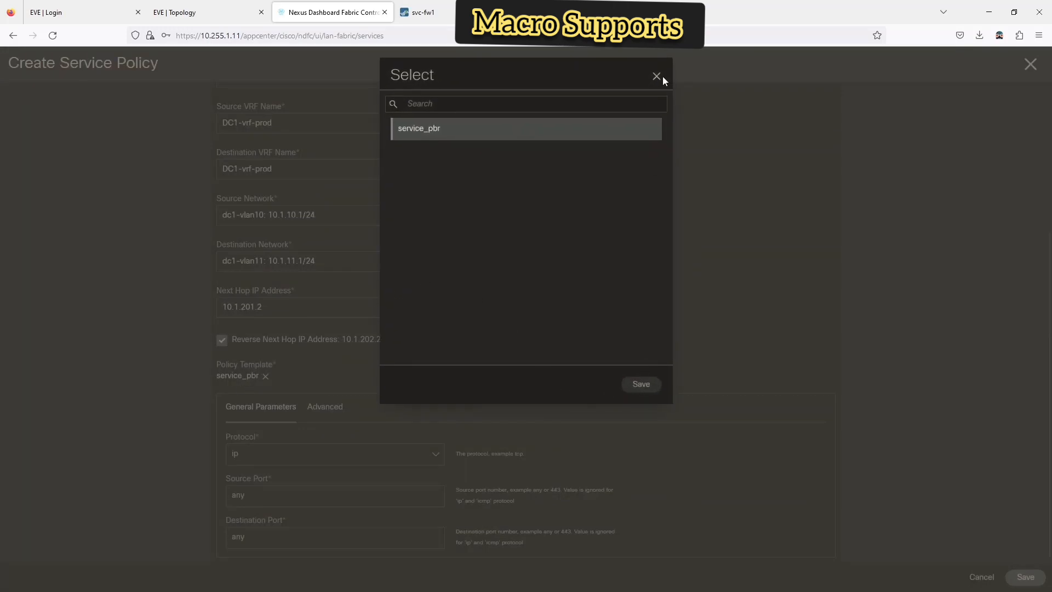
{"action": "left_click", "coordinate": [658, 77]}
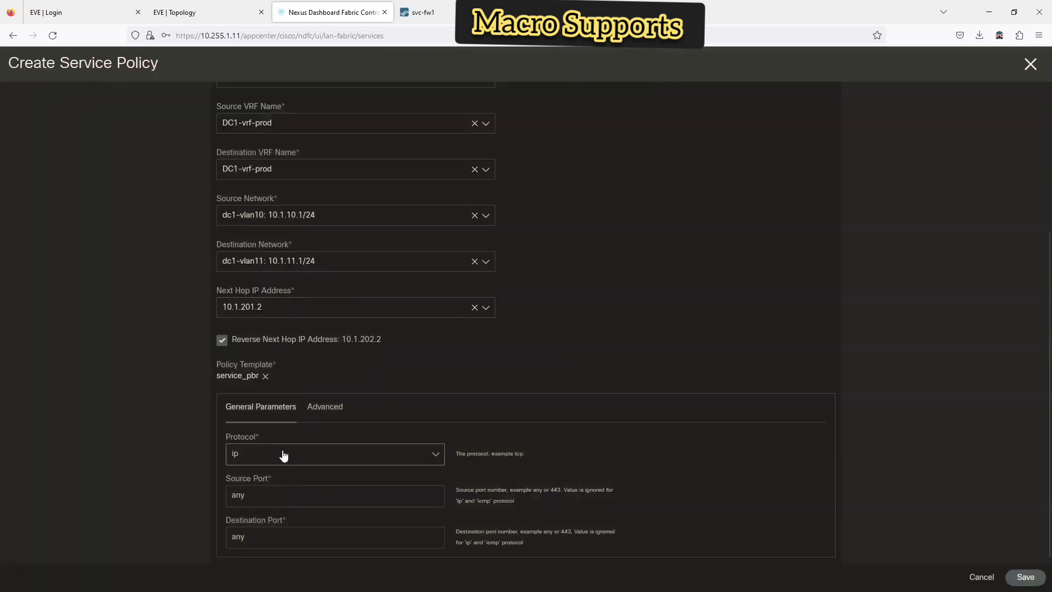
{"action": "left_click", "coordinate": [318, 411]}
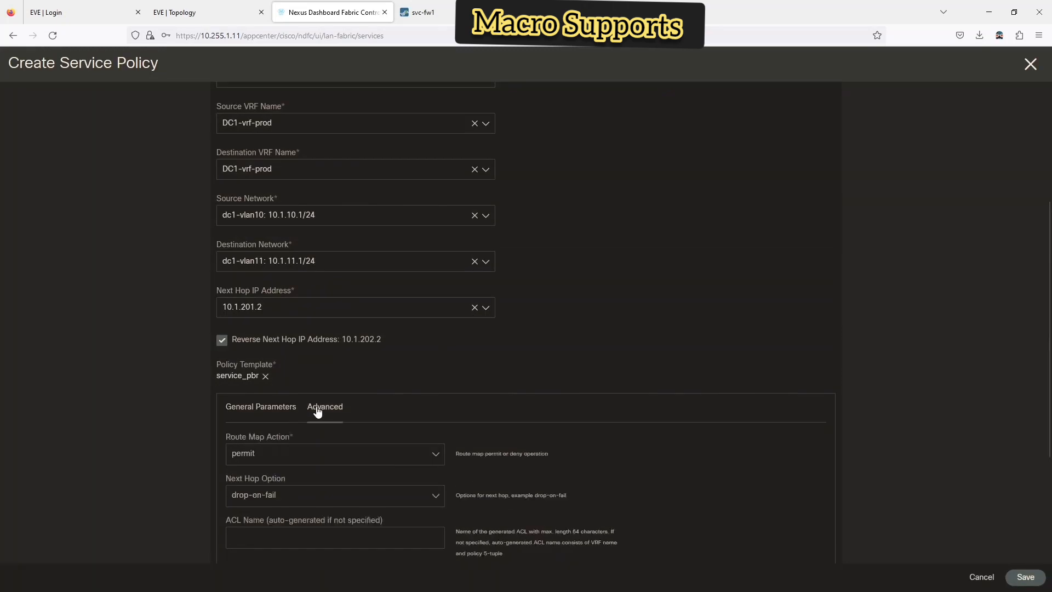
{"action": "scroll", "coordinate": [304, 433], "scroll_direction": "down", "scroll_amount": 3}
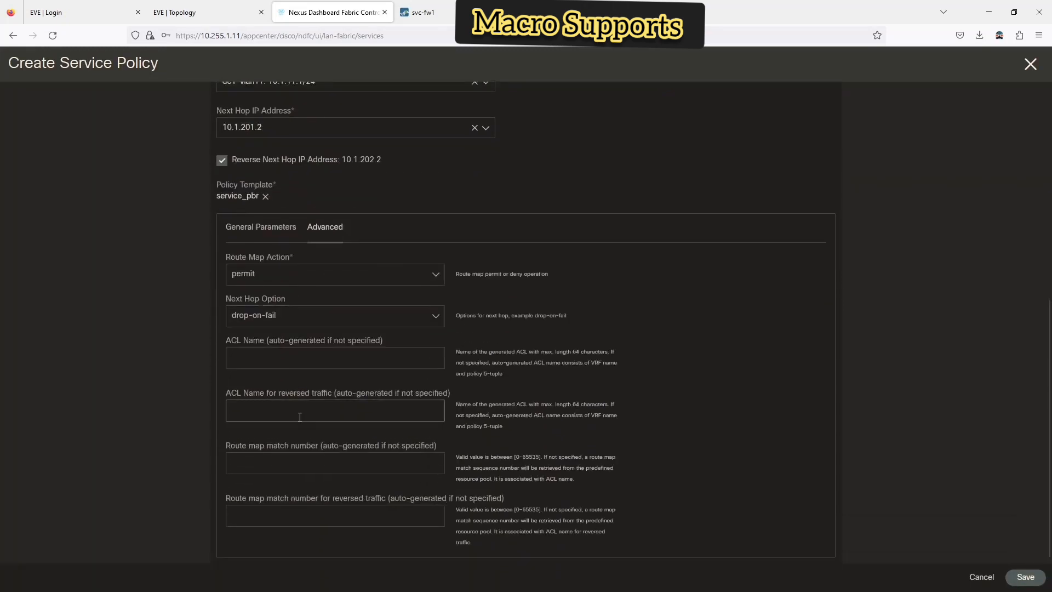
{"action": "left_click", "coordinate": [250, 236]}
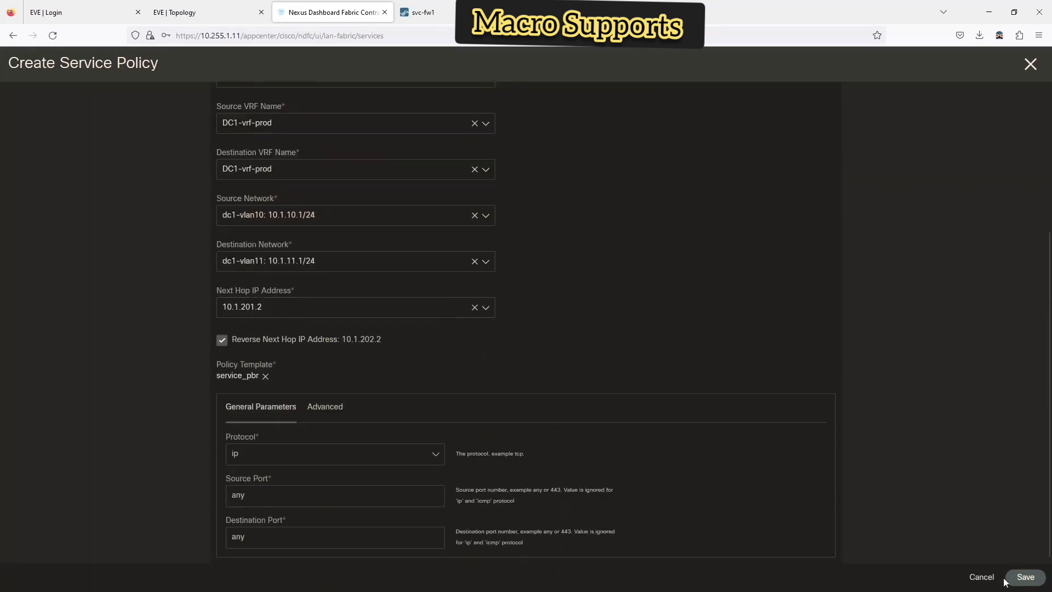
{"action": "left_click", "coordinate": [1041, 584]}
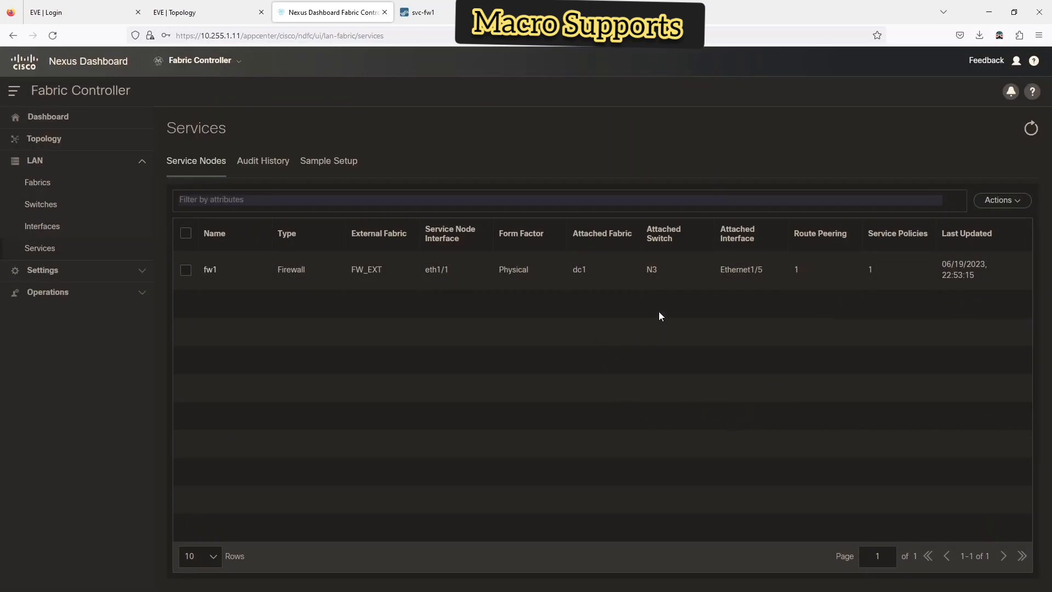
- Open the fw1 service node's Detail page in full-screen view
{"action": "left_click", "coordinate": [186, 271]}
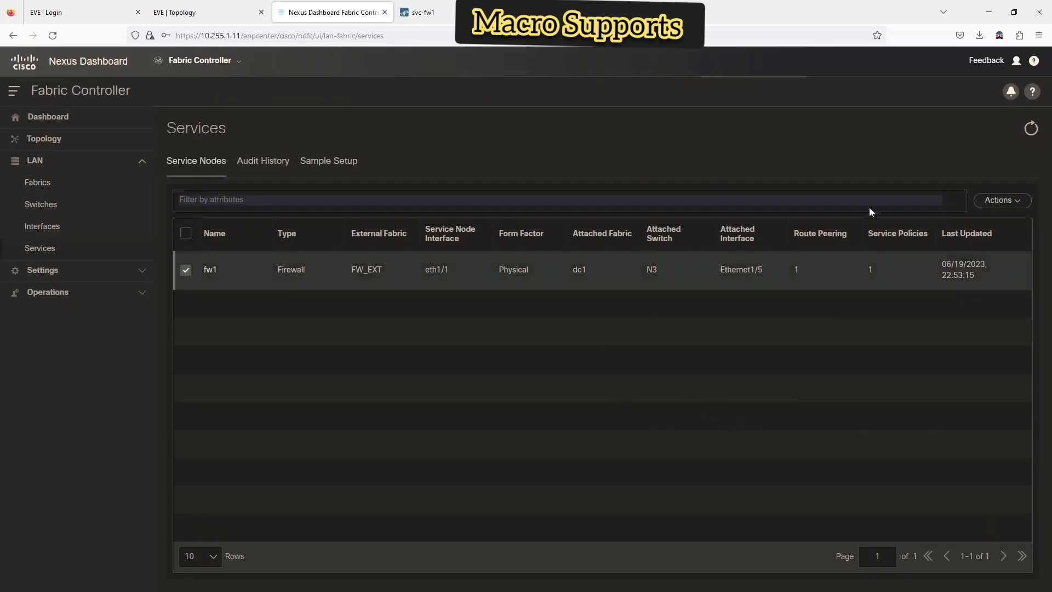
{"action": "left_click", "coordinate": [993, 204]}
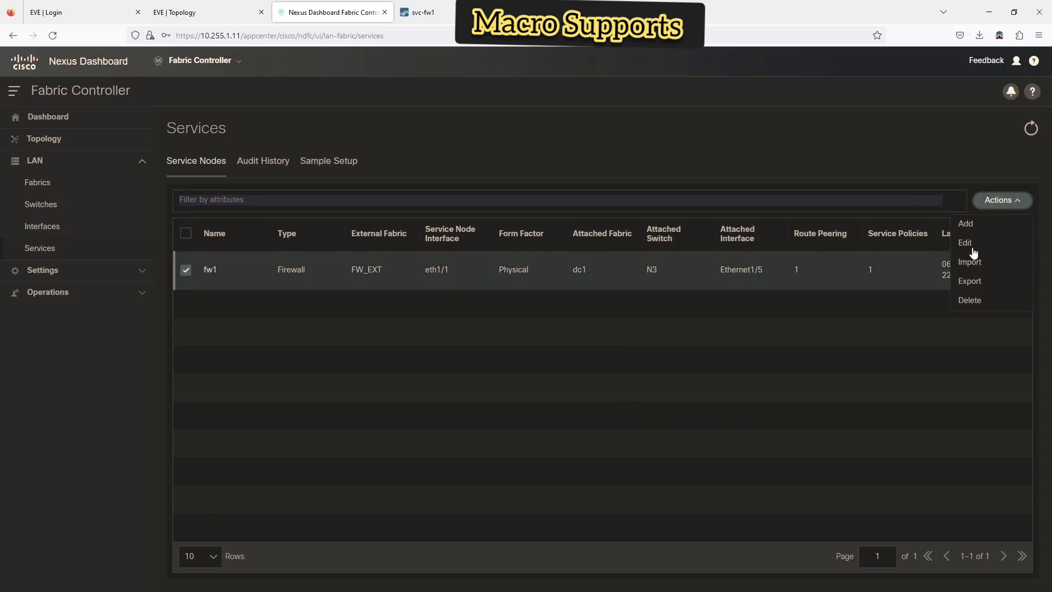
{"action": "left_click", "coordinate": [921, 171]}
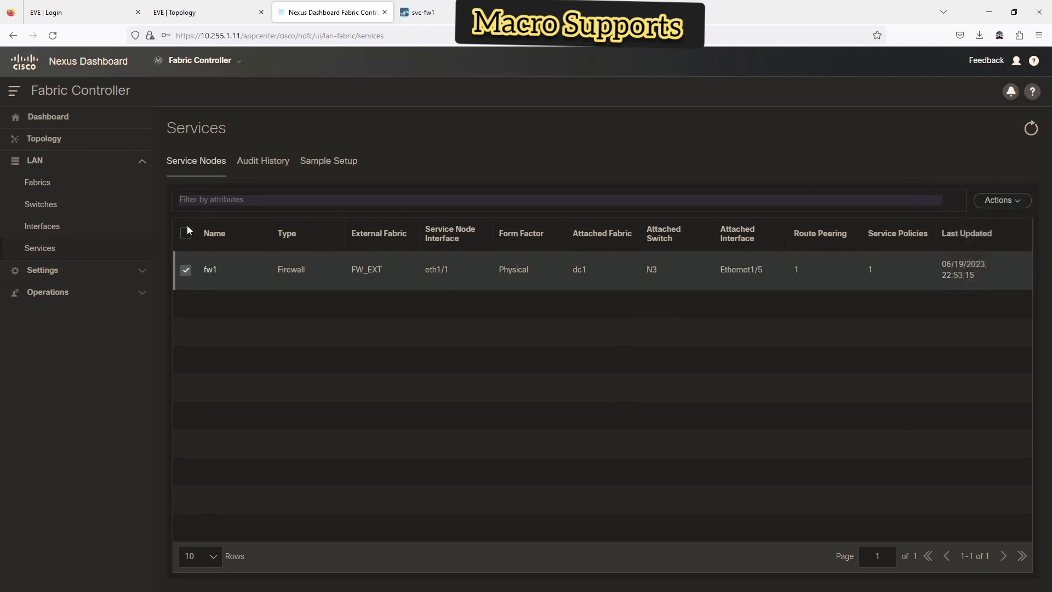
{"action": "left_click", "coordinate": [210, 271]}
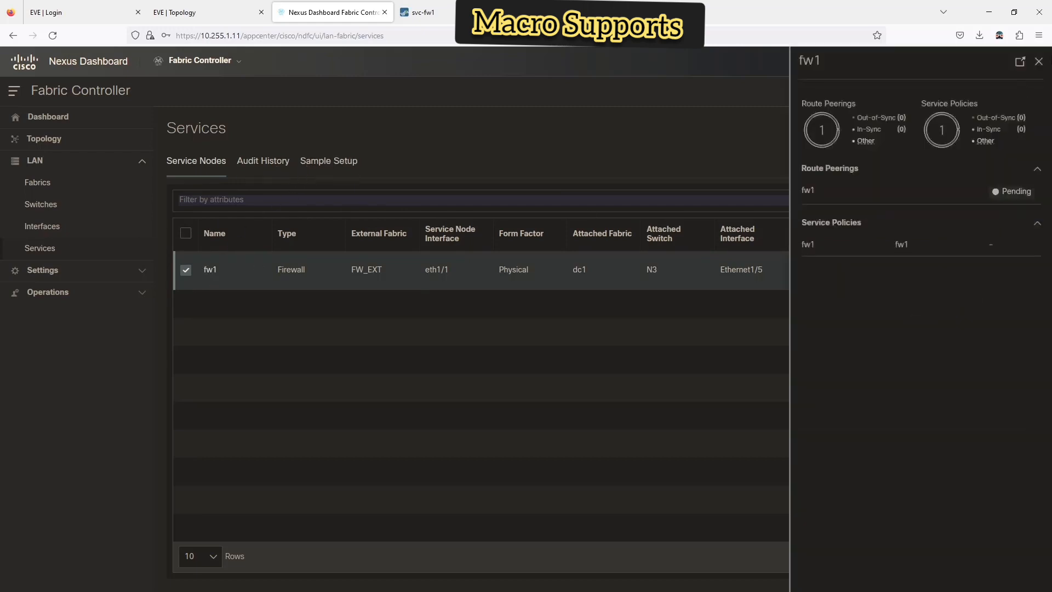
{"action": "left_click", "coordinate": [1022, 66]}
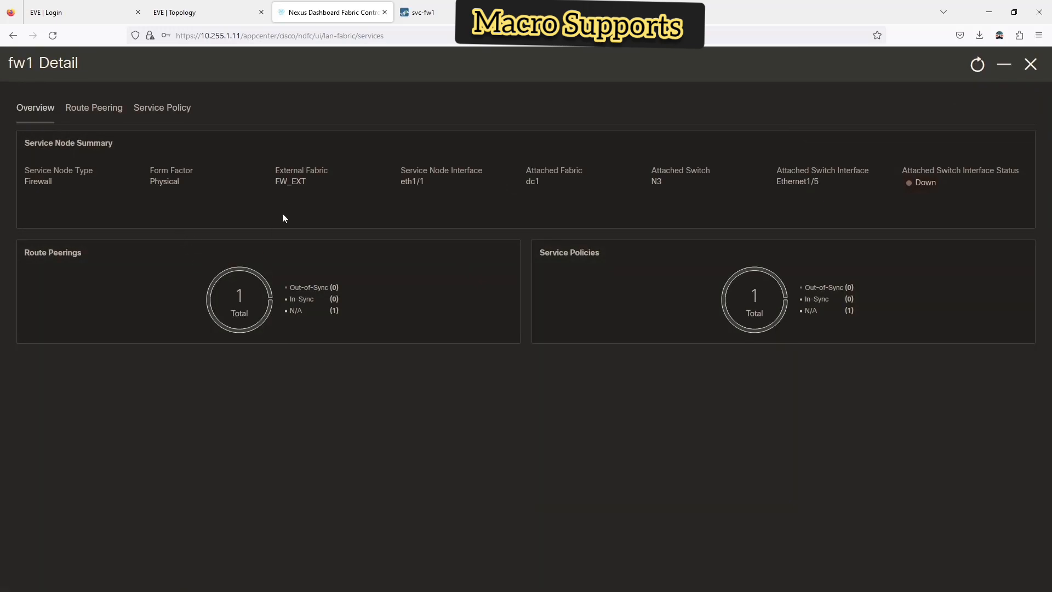
- Attach the fw1 service policy from its Service Policy tab and open its configuration preview
{"action": "left_click", "coordinate": [90, 112]}
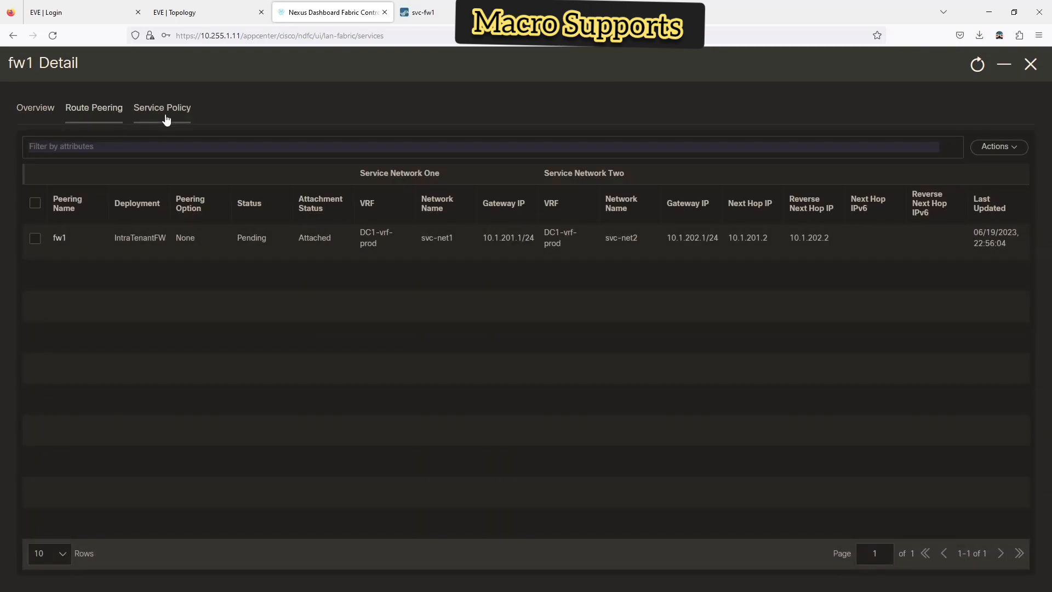
{"action": "left_click", "coordinate": [167, 120]}
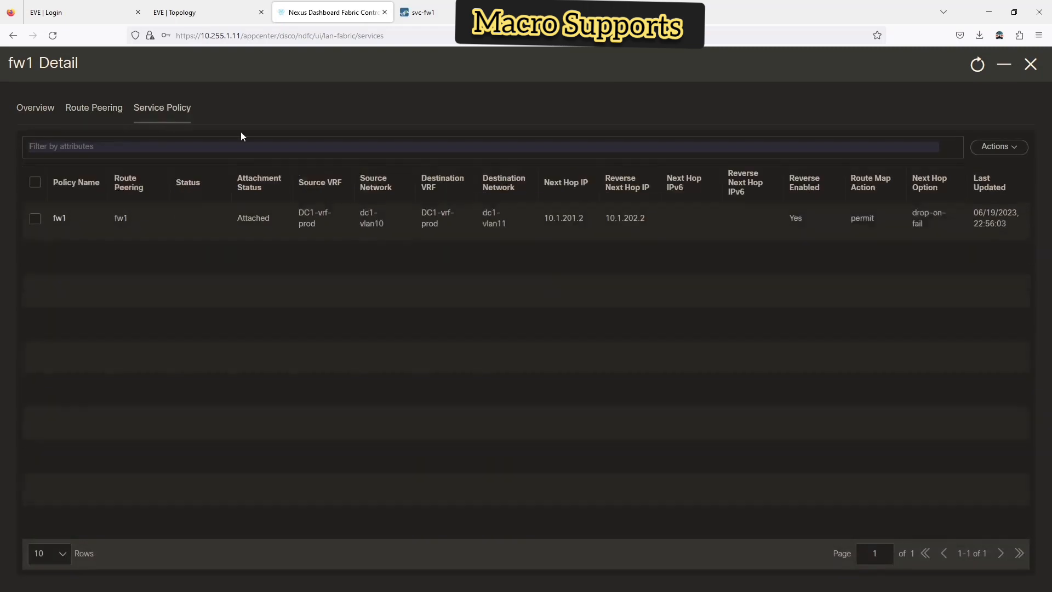
{"action": "left_click", "coordinate": [33, 220]}
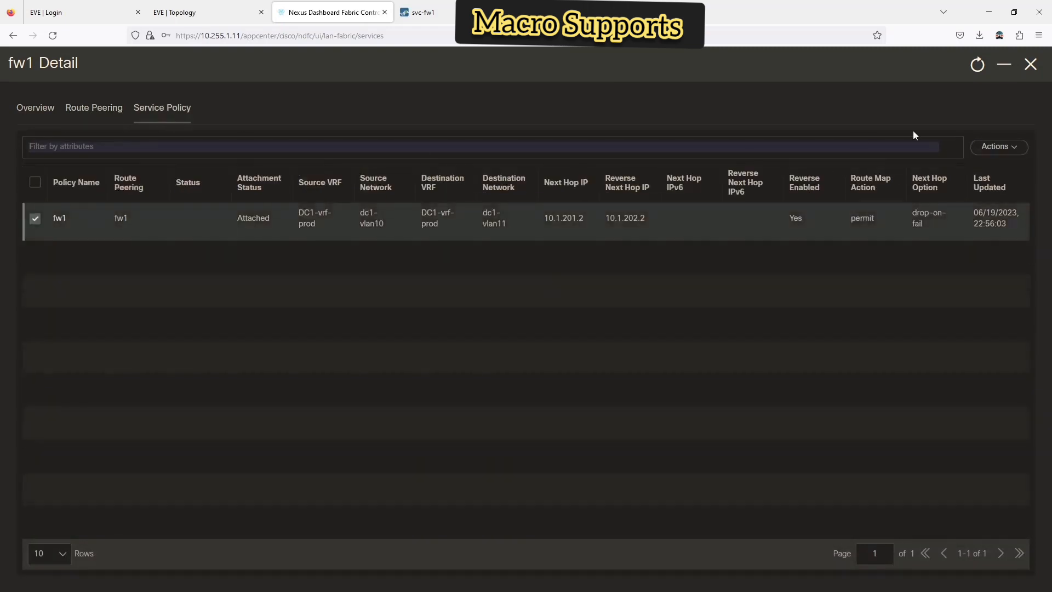
{"action": "left_click", "coordinate": [1000, 148]}
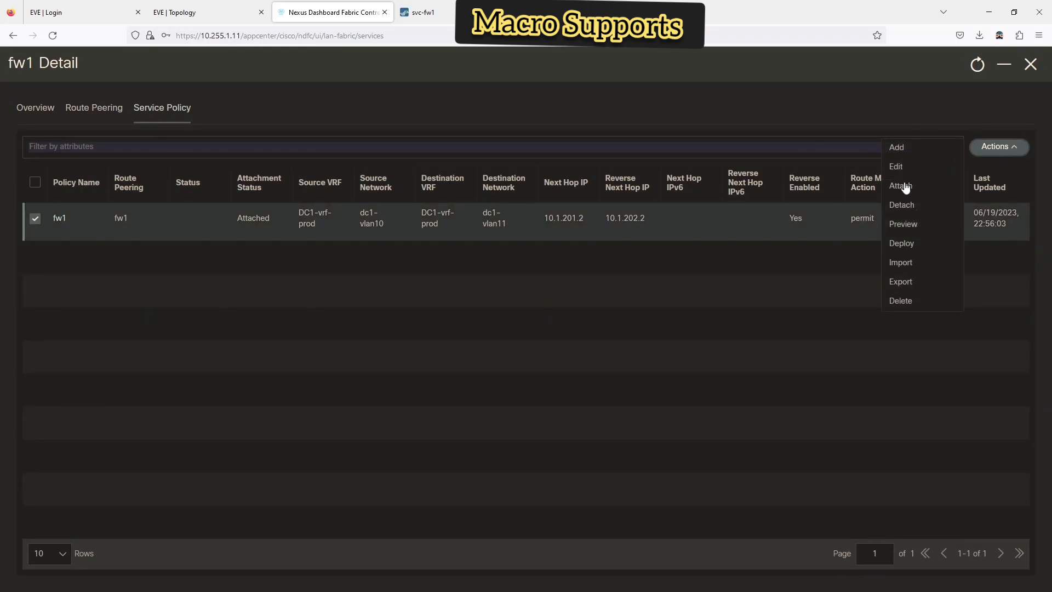
{"action": "left_click", "coordinate": [906, 188]}
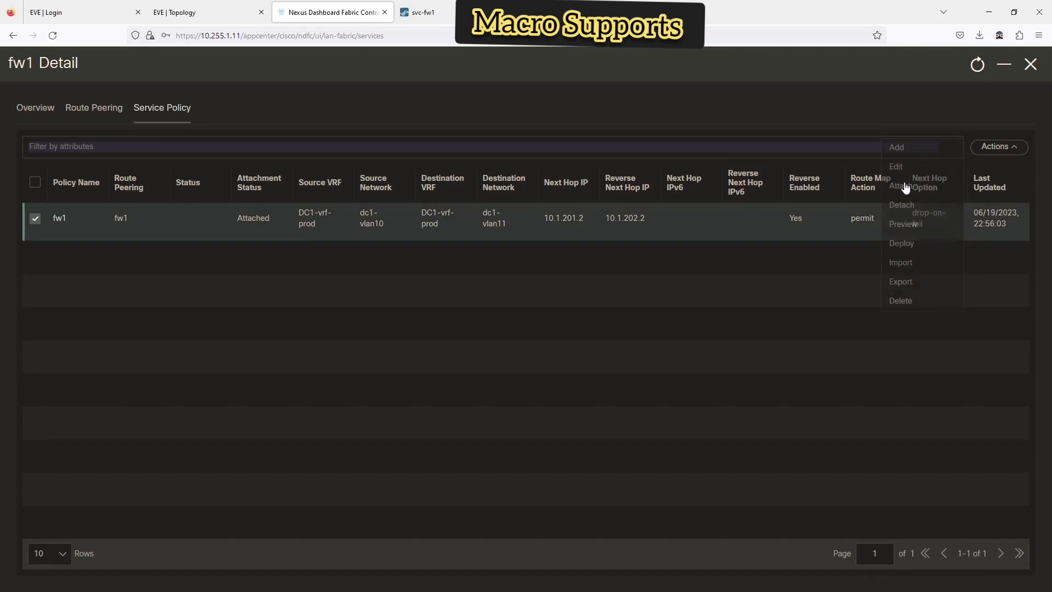
{"action": "left_click", "coordinate": [992, 146]}
{"action": "left_click", "coordinate": [888, 224]}
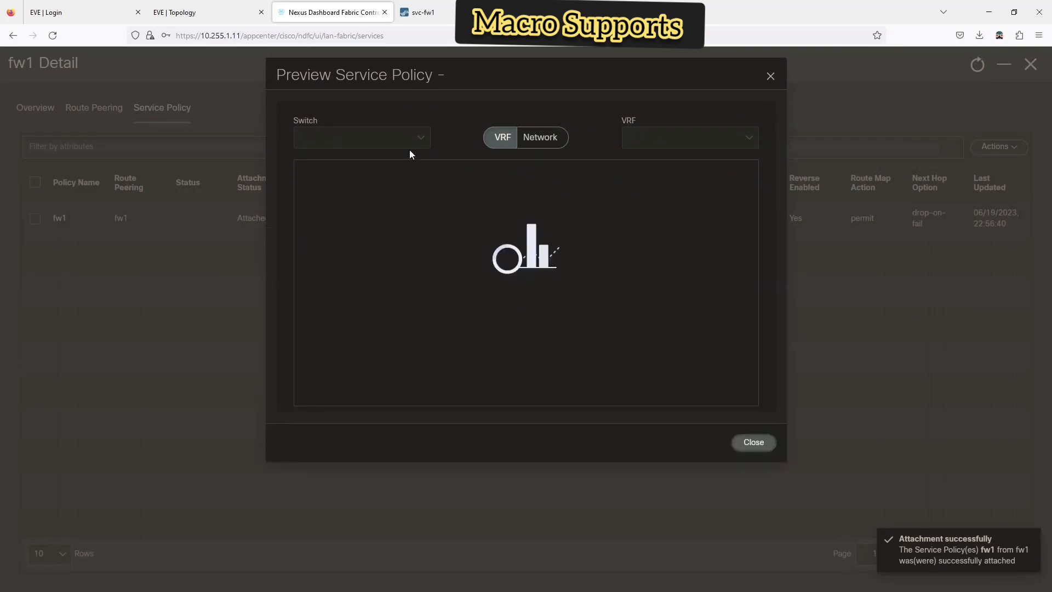
- Check the empty preview under both Network and VRF views, then close it
{"action": "left_click", "coordinate": [543, 137]}
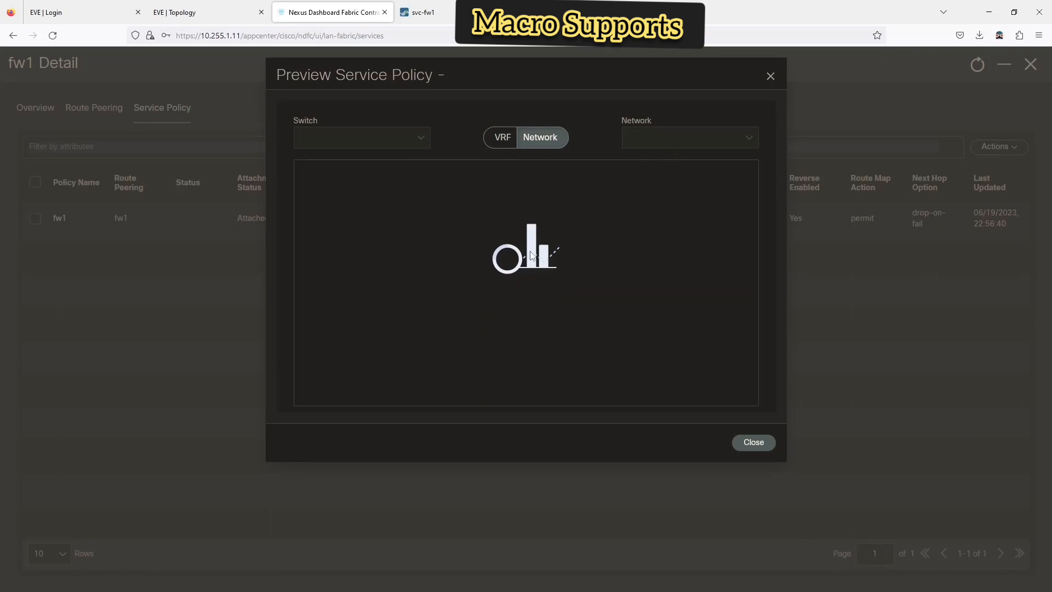
{"action": "left_click", "coordinate": [510, 138]}
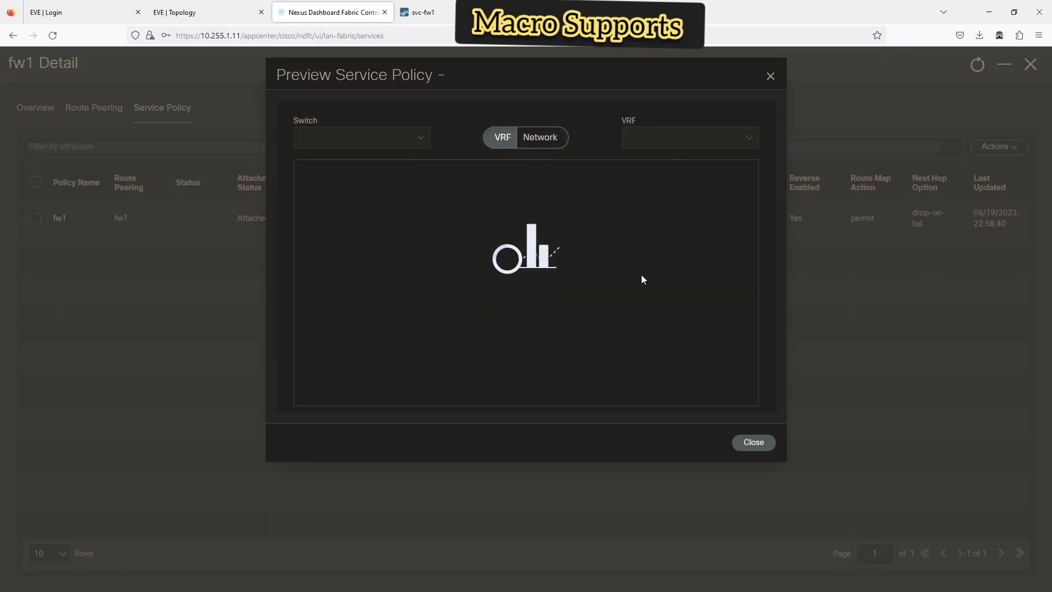
{"action": "left_click", "coordinate": [770, 448]}
{"action": "left_click", "coordinate": [990, 149]}
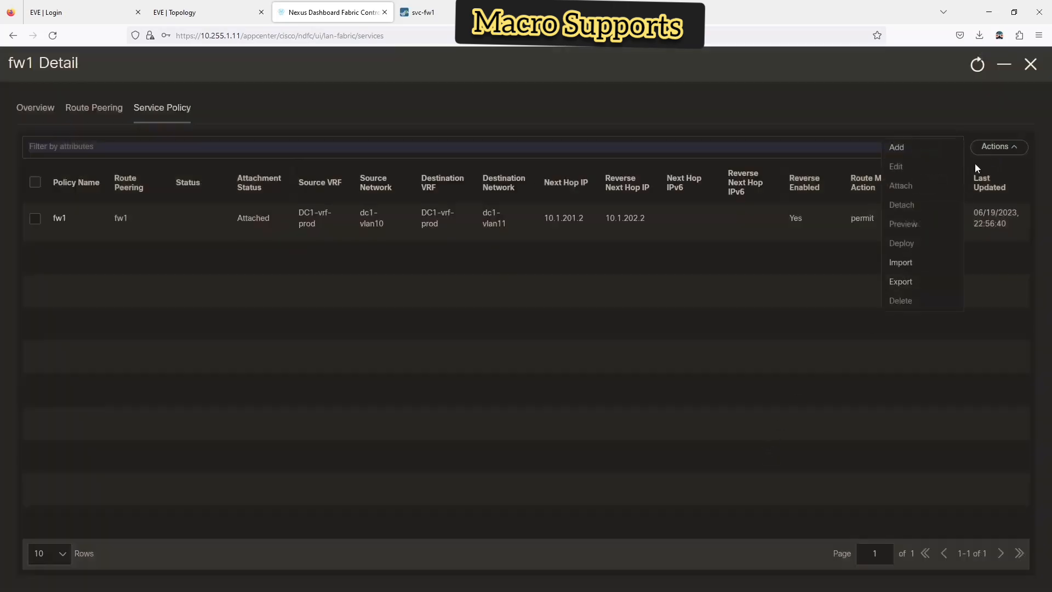
{"action": "left_click", "coordinate": [771, 117]}
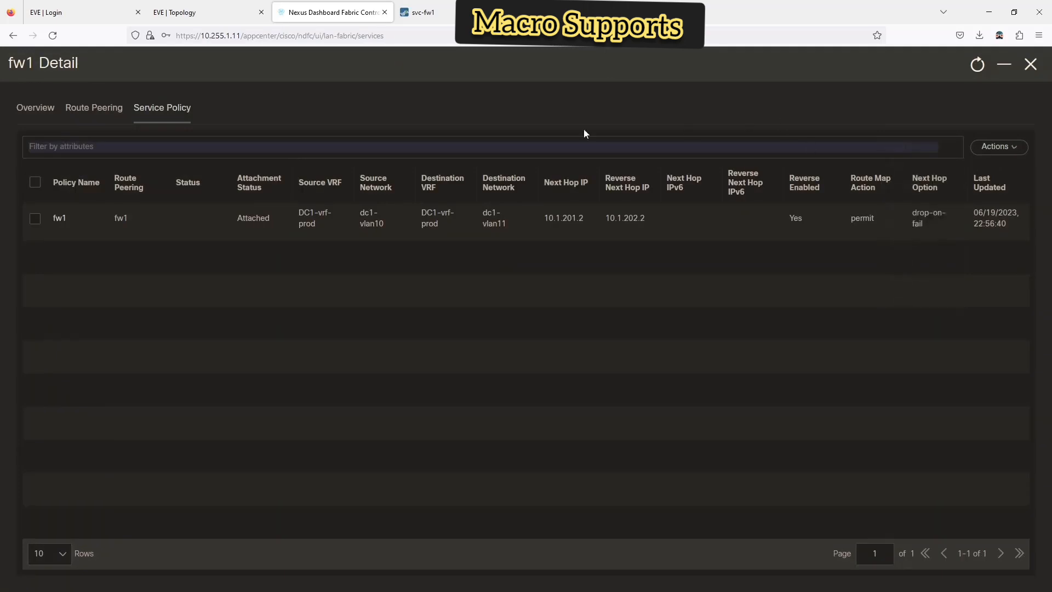
- Check fw1's Route Peering and Overview tabs, then reselect the fw1 service policy
{"action": "left_click", "coordinate": [99, 107]}
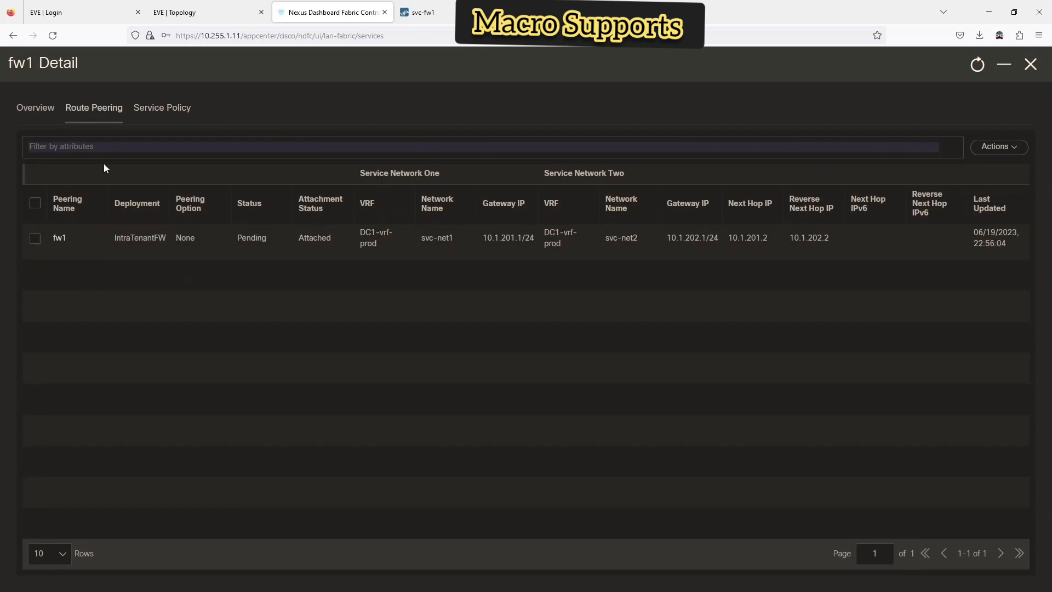
{"action": "left_click", "coordinate": [38, 114]}
{"action": "left_click", "coordinate": [144, 111]}
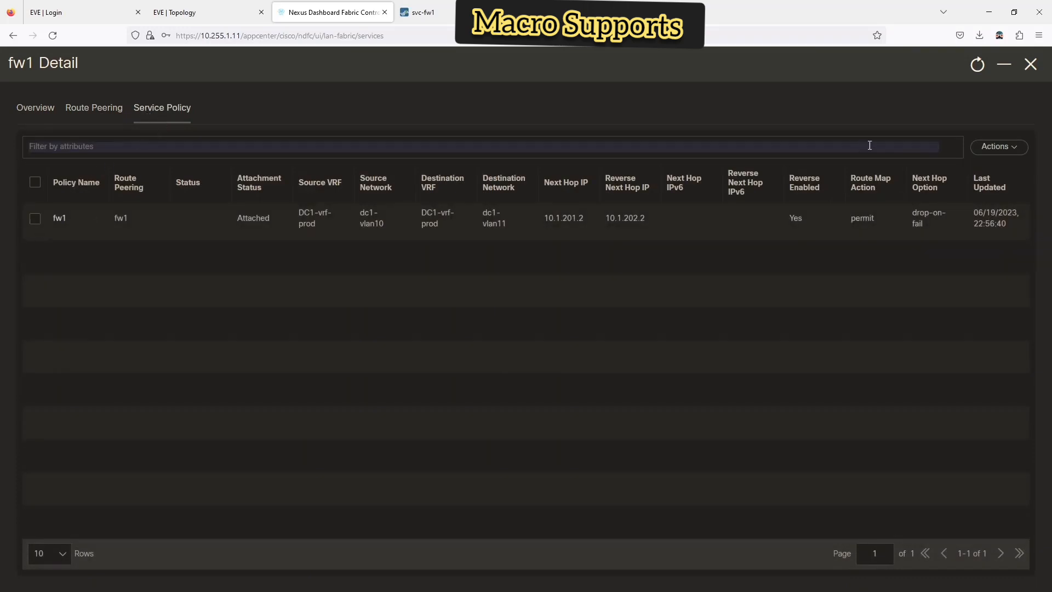
{"action": "left_click", "coordinate": [999, 147]}
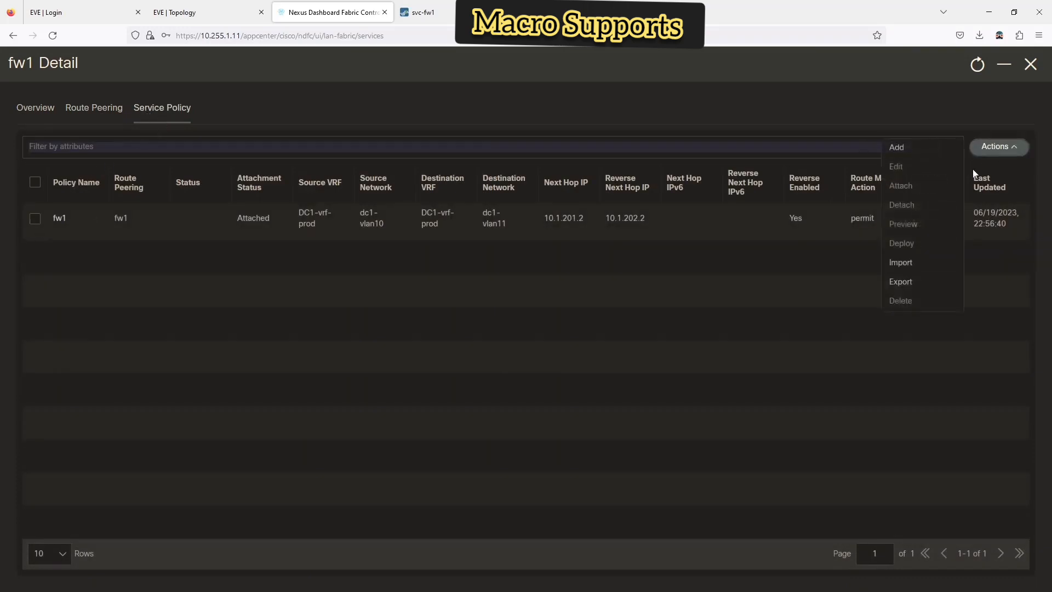
{"action": "left_click", "coordinate": [35, 219]}
- Preview the fw1 policy config for switch N3, trying network dc1-vlan10 then VRF view
{"action": "left_click", "coordinate": [999, 147]}
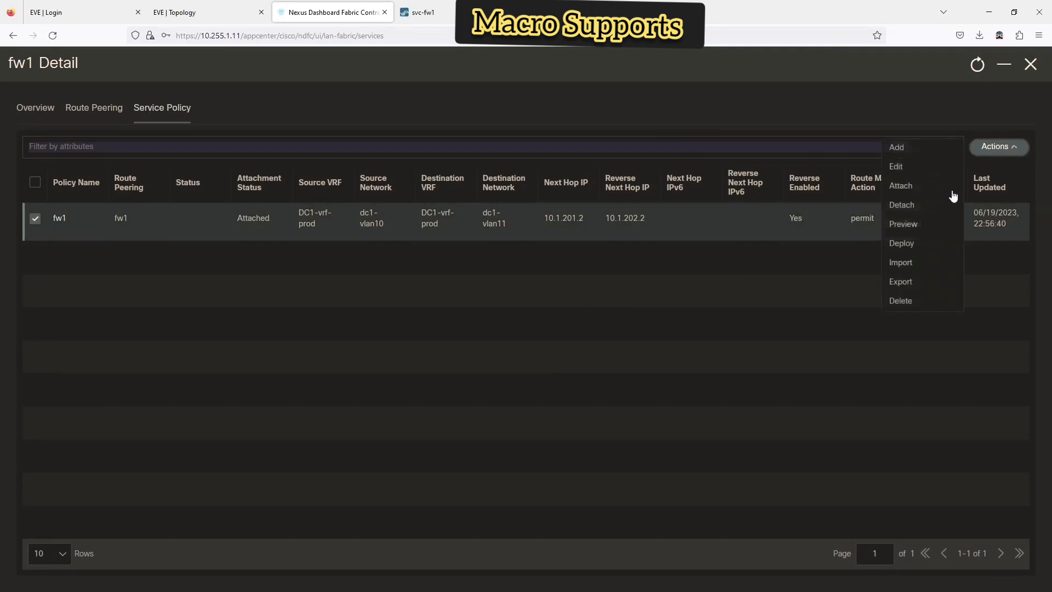
{"action": "left_click", "coordinate": [901, 224]}
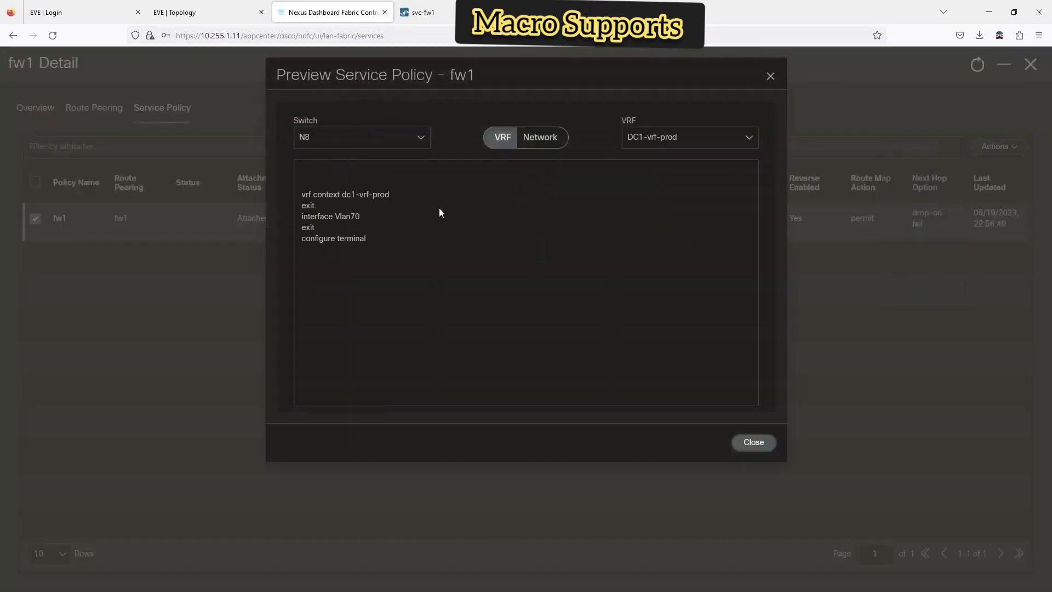
{"action": "left_click", "coordinate": [340, 142]}
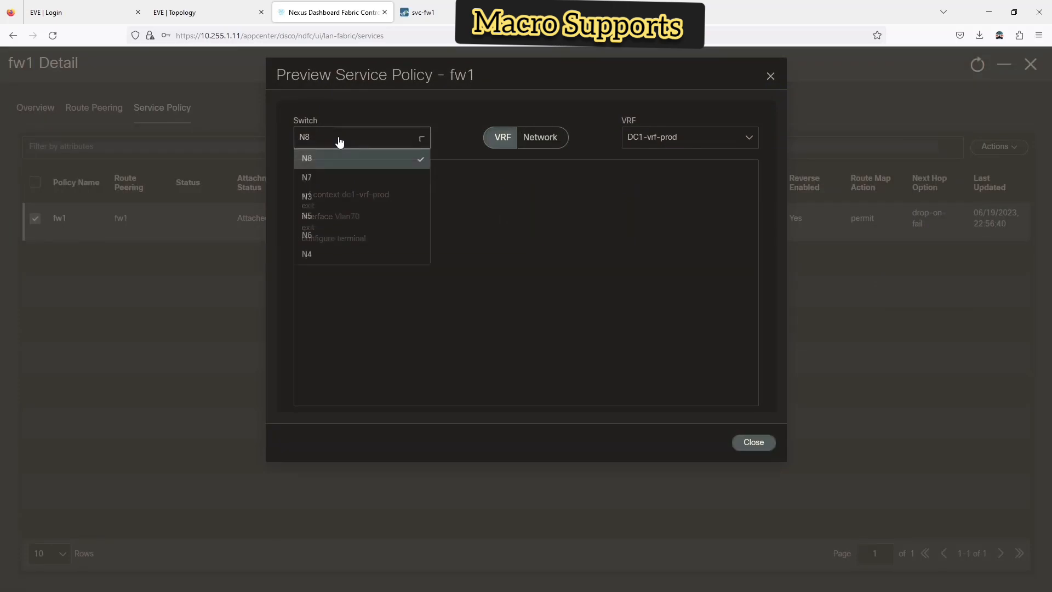
{"action": "left_click", "coordinate": [321, 197]}
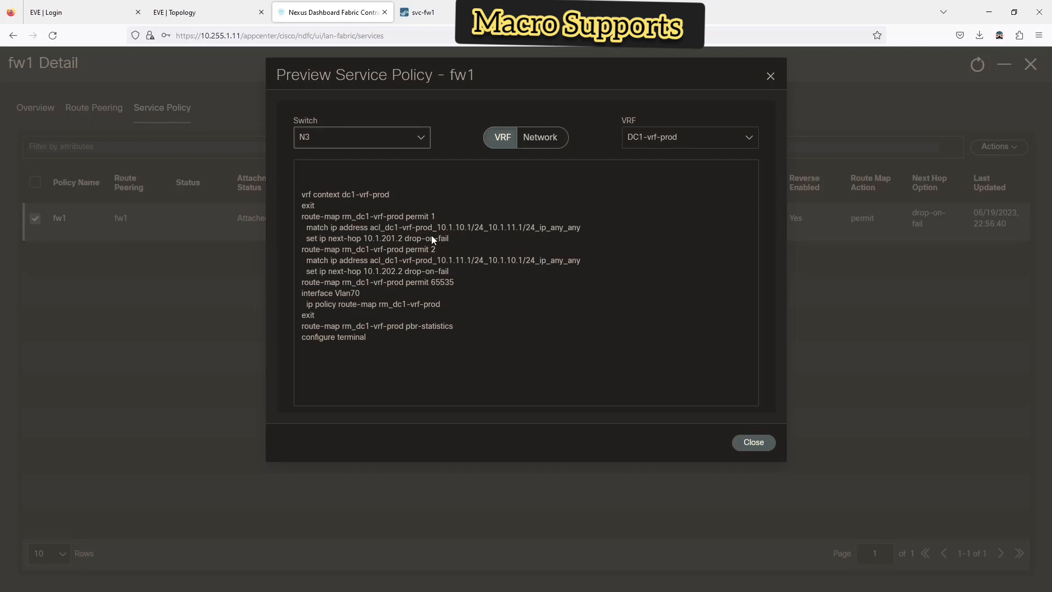
{"action": "left_click", "coordinate": [555, 140]}
{"action": "left_click", "coordinate": [660, 137]}
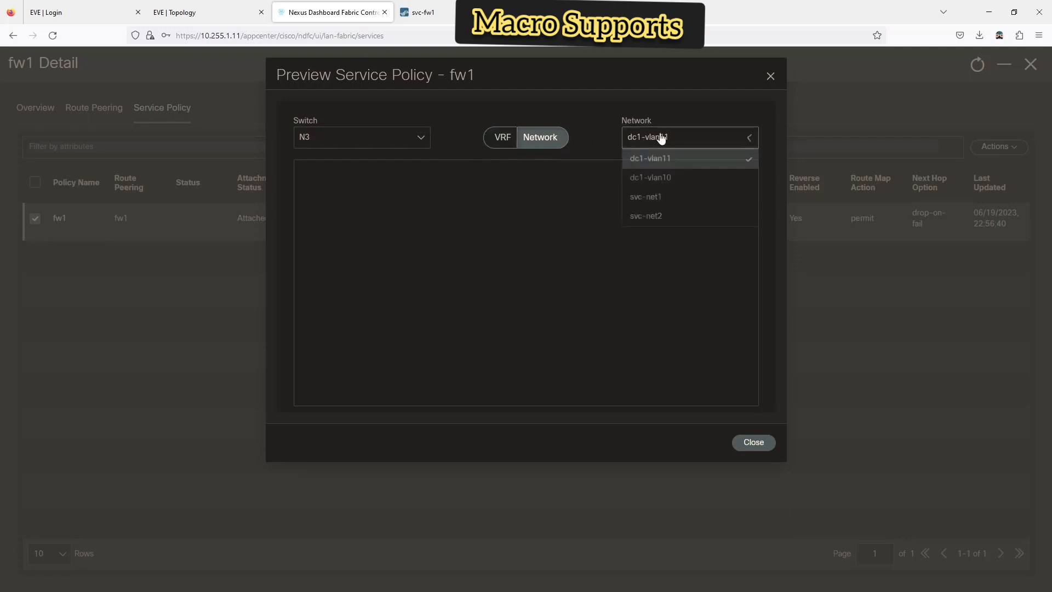
{"action": "left_click", "coordinate": [650, 184]}
{"action": "left_click", "coordinate": [374, 144]}
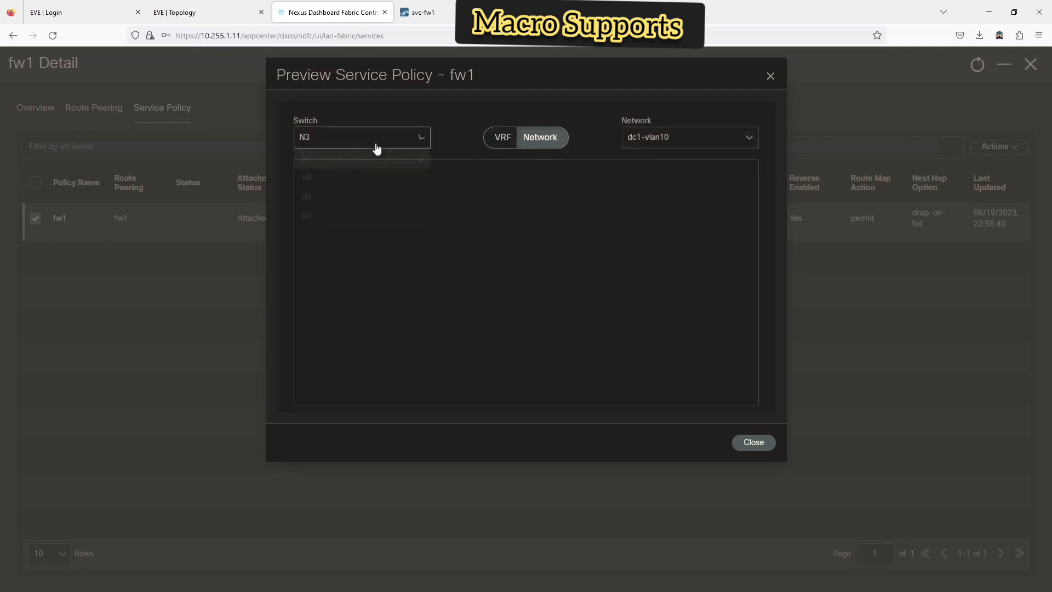
{"action": "left_click", "coordinate": [510, 141]}
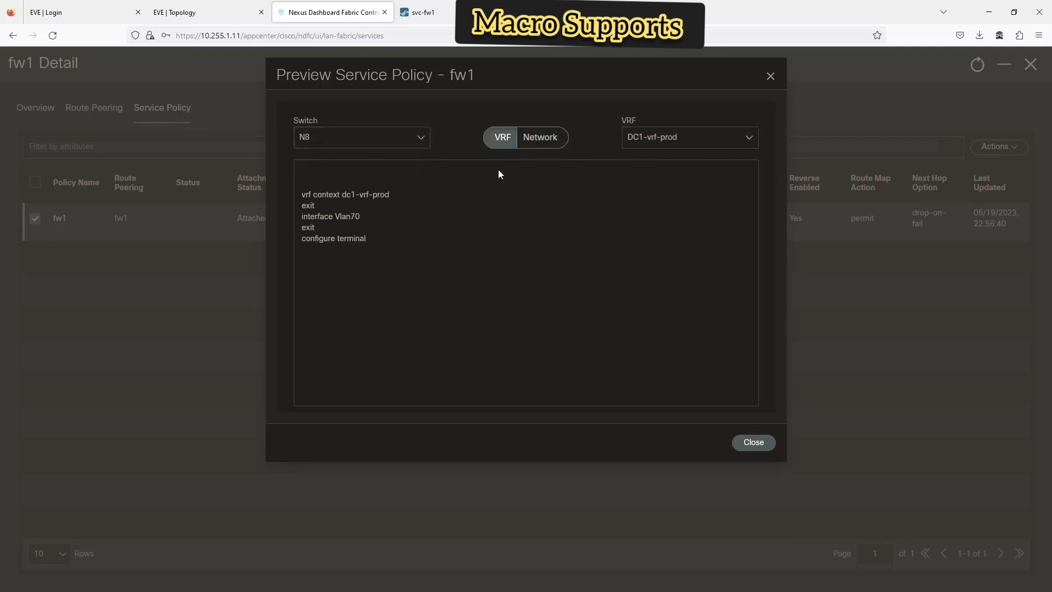
{"action": "left_click", "coordinate": [307, 137]}
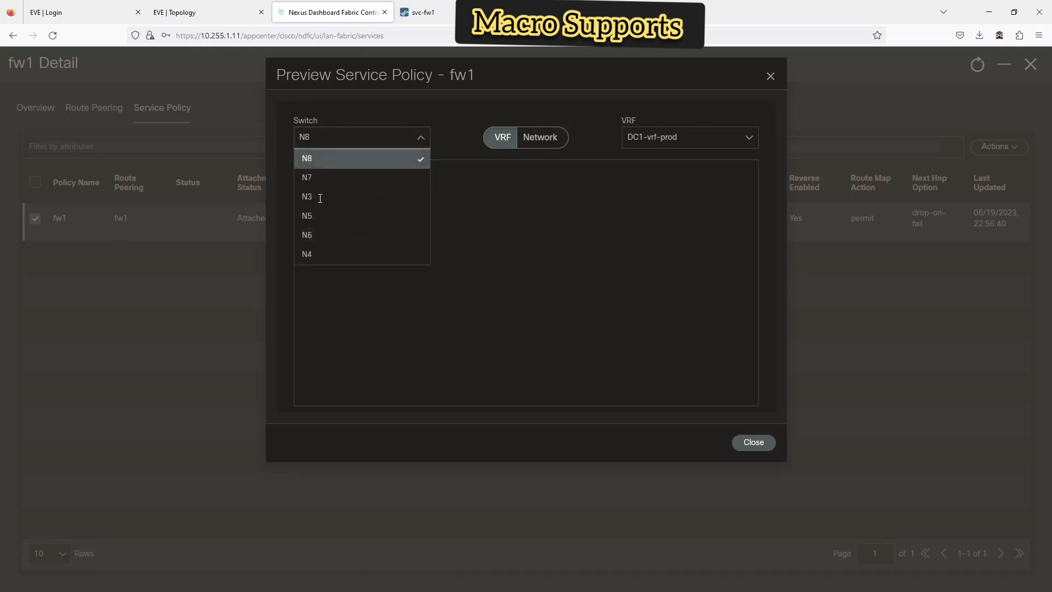
{"action": "left_click", "coordinate": [316, 198]}
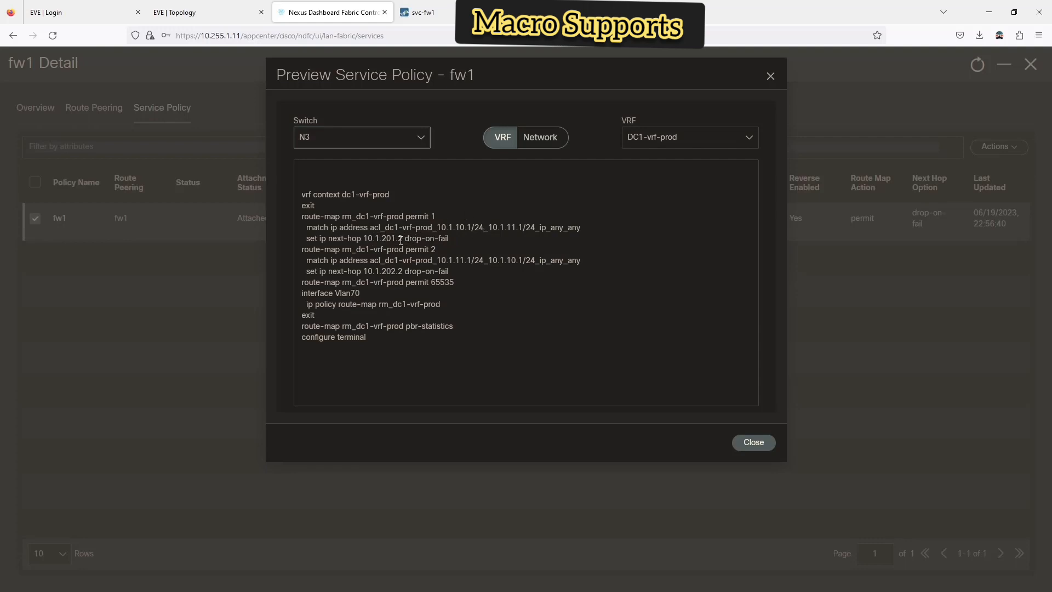
- Inspect the next-hop addresses in N3's rm_dc1-vrf-prod route-map, then close the preview
{"action": "left_click_drag", "start_coordinate": [402, 239], "coordinate": [365, 236]}
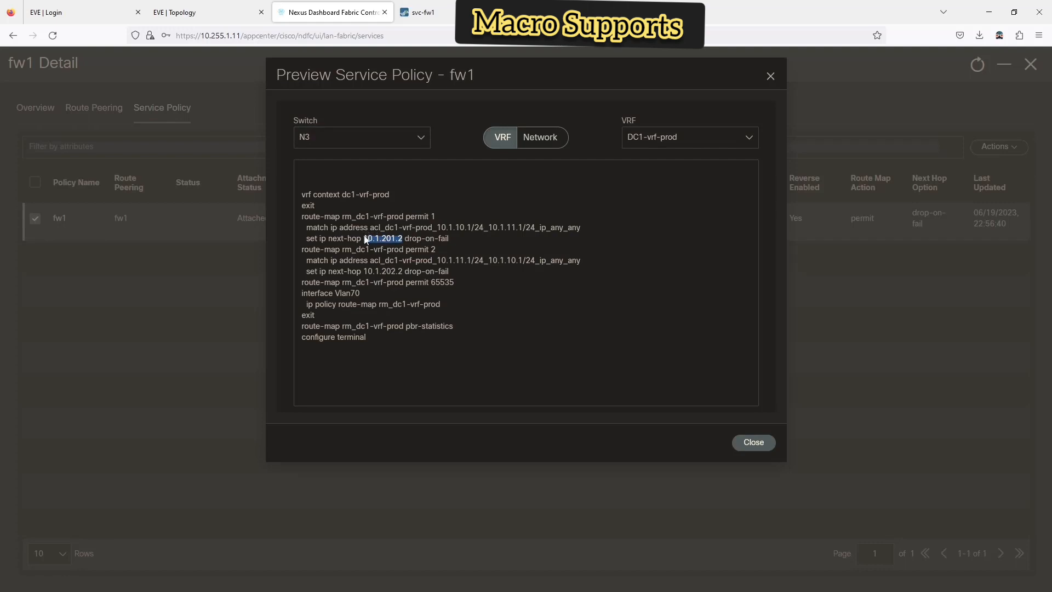
{"action": "left_click", "coordinate": [456, 268]}
{"action": "left_click_drag", "start_coordinate": [442, 258], "coordinate": [528, 260]}
{"action": "left_click", "coordinate": [751, 444]}
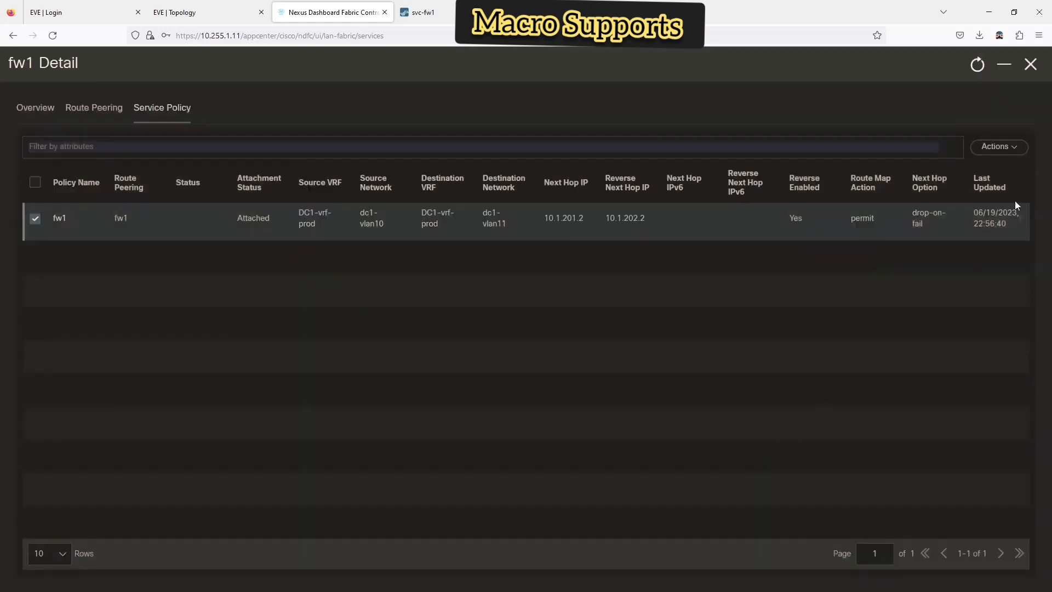
{"action": "left_click", "coordinate": [1015, 151]}
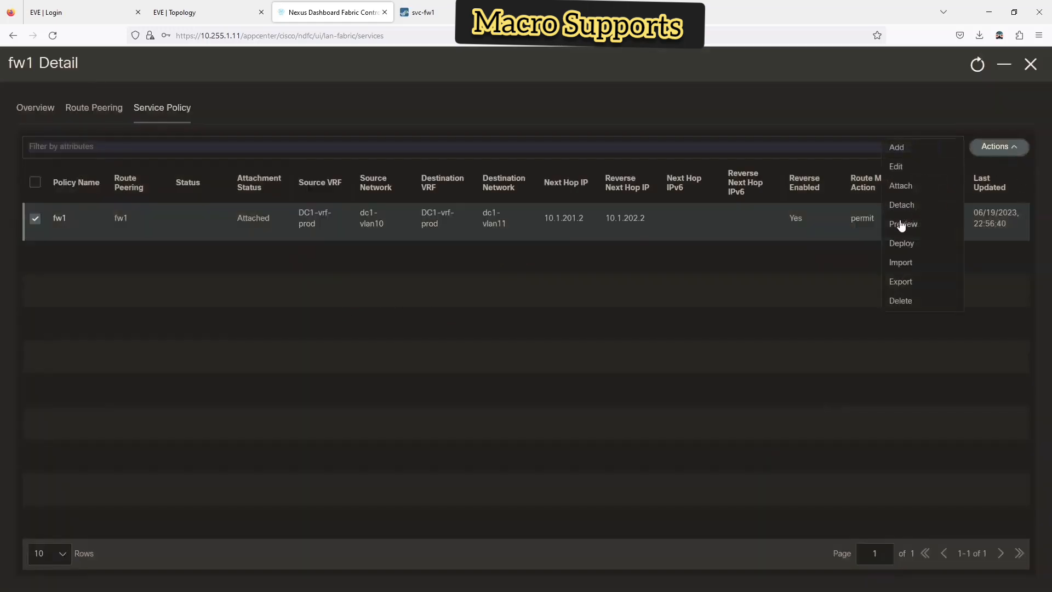
- Deploy the fw1 service policy and switch to the SecureCRT firewall terminal session
{"action": "left_click", "coordinate": [897, 245]}
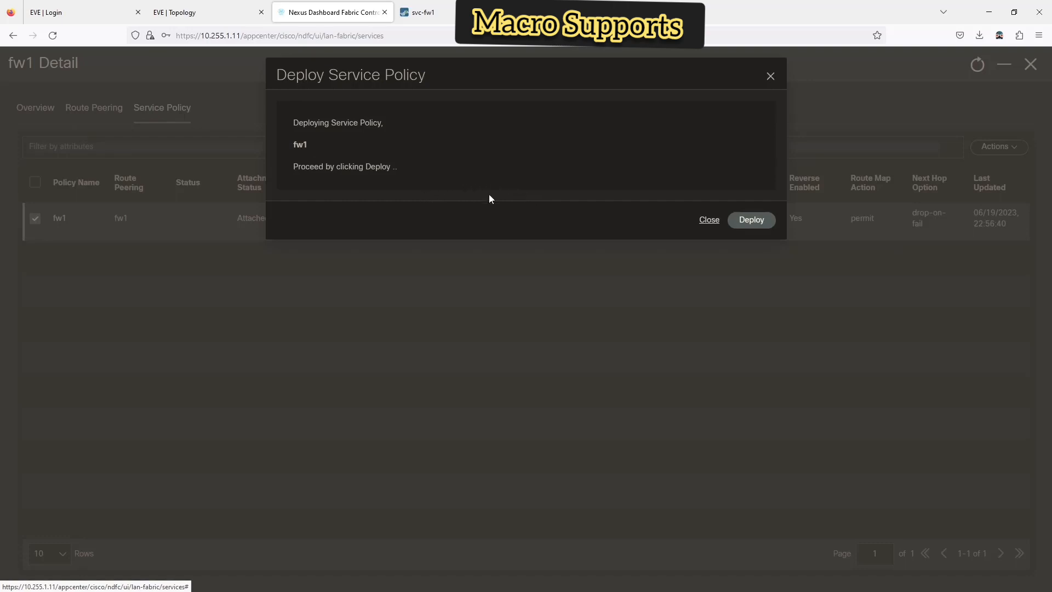
{"action": "left_click", "coordinate": [762, 229]}
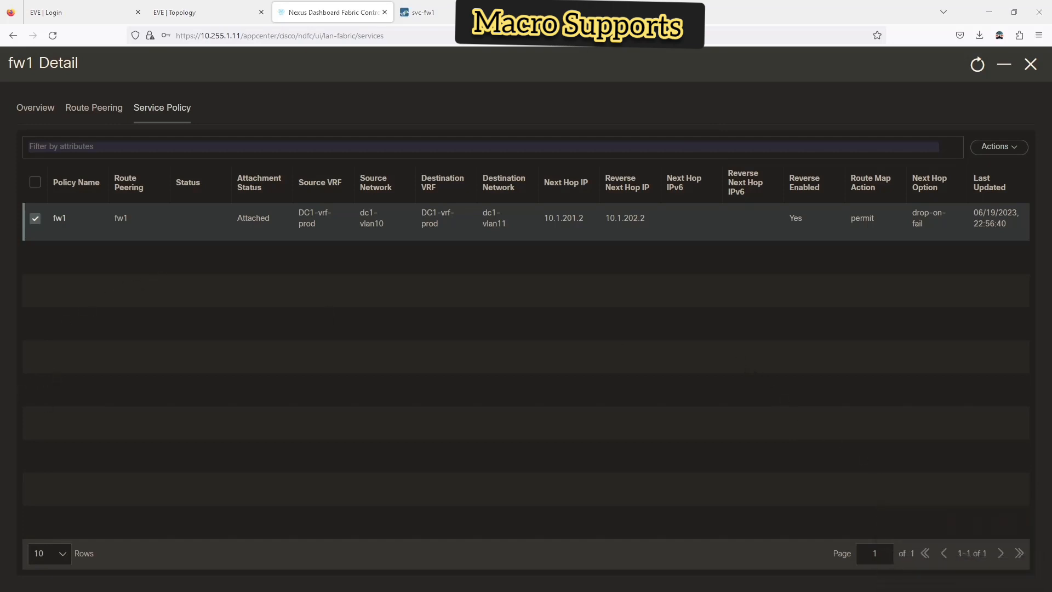
{"action": "key", "text": "alt+Tab"}
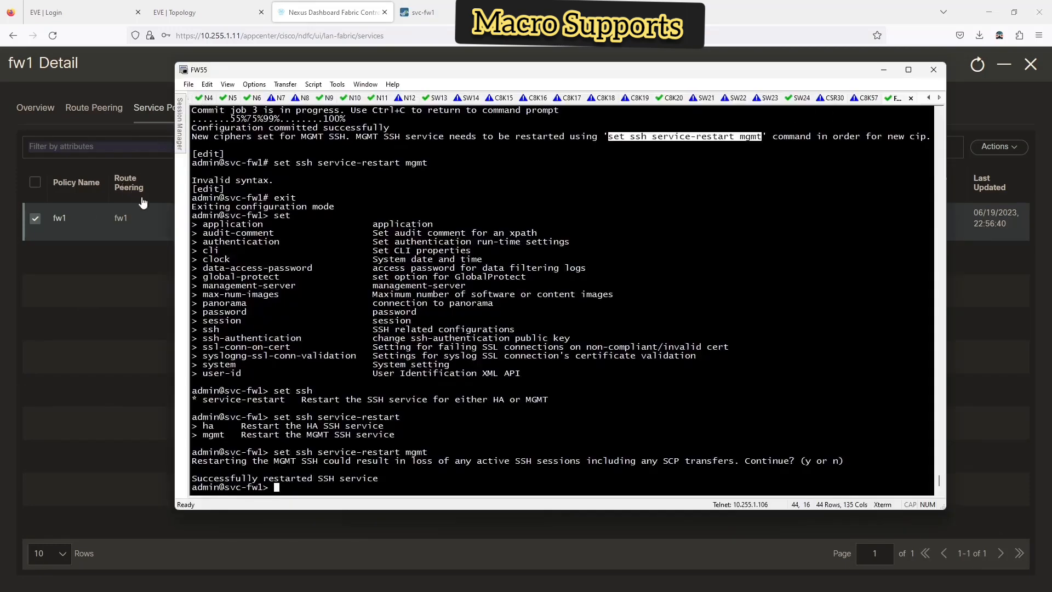
- Widen the terminal and show N3's running config for VRF dc1-vrf-prod
{"action": "left_click_drag", "start_coordinate": [175, 222], "coordinate": [50, 203]}
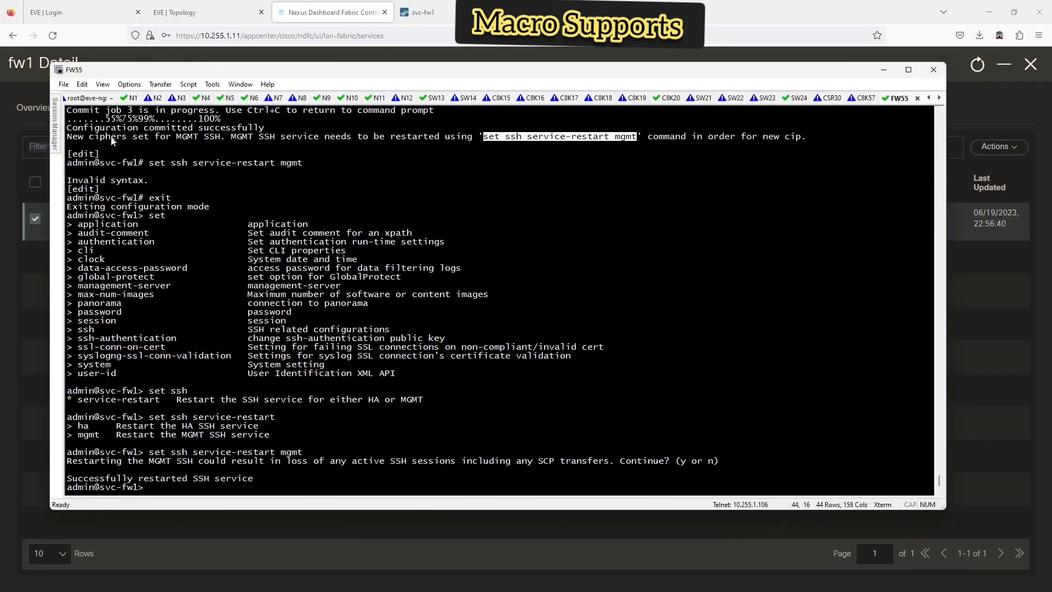
{"action": "left_click", "coordinate": [181, 98]}
{"action": "key", "text": "Return"}
{"action": "key", "text": "Return"}
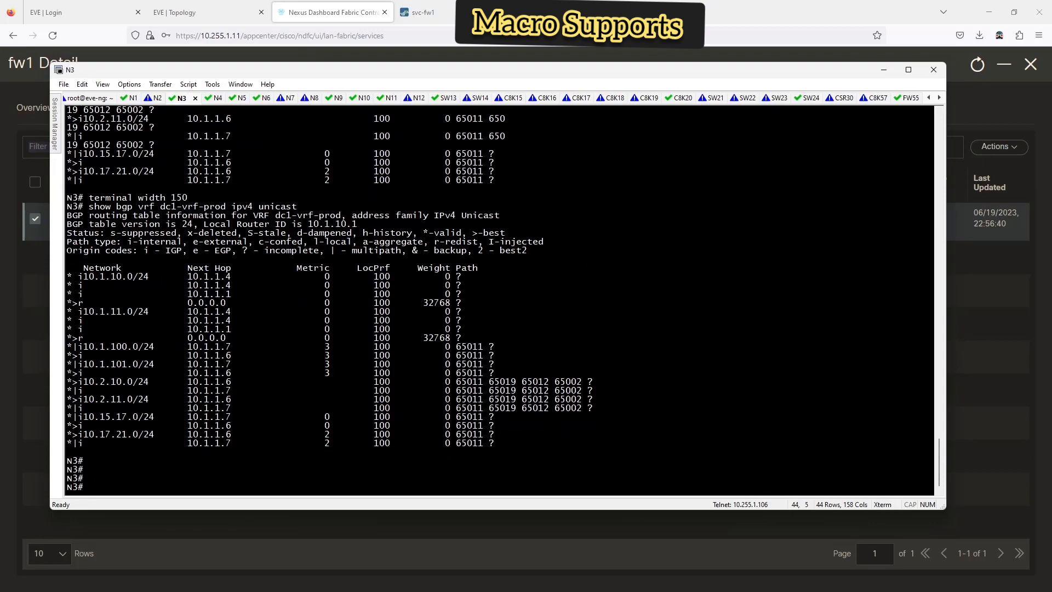
{"action": "type", "text": "show run vrf dcl-vrf-prod"}
{"action": "key", "text": "Return"}
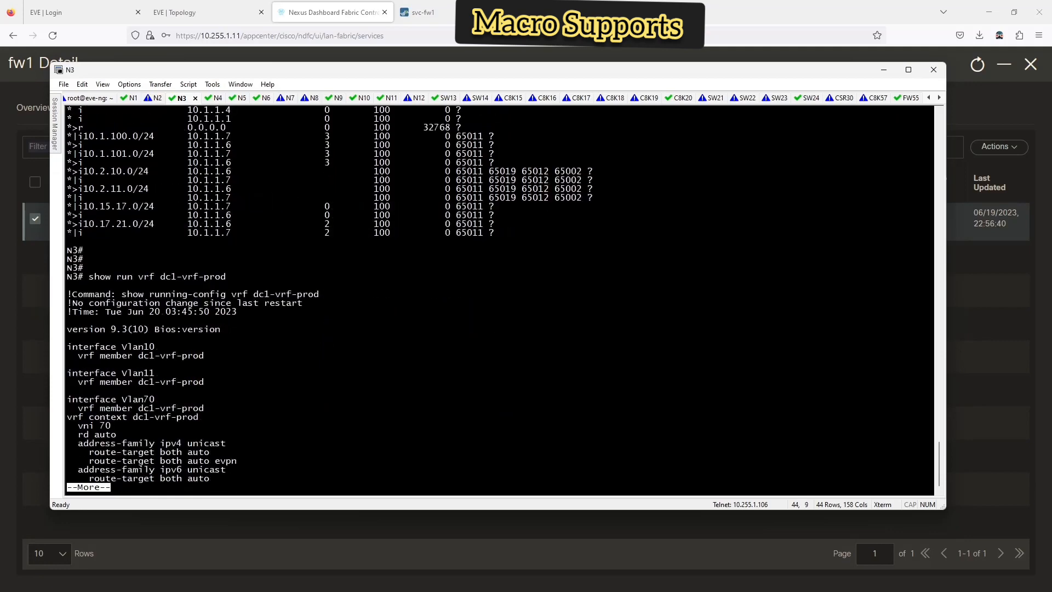
{"action": "key", "text": "space"}
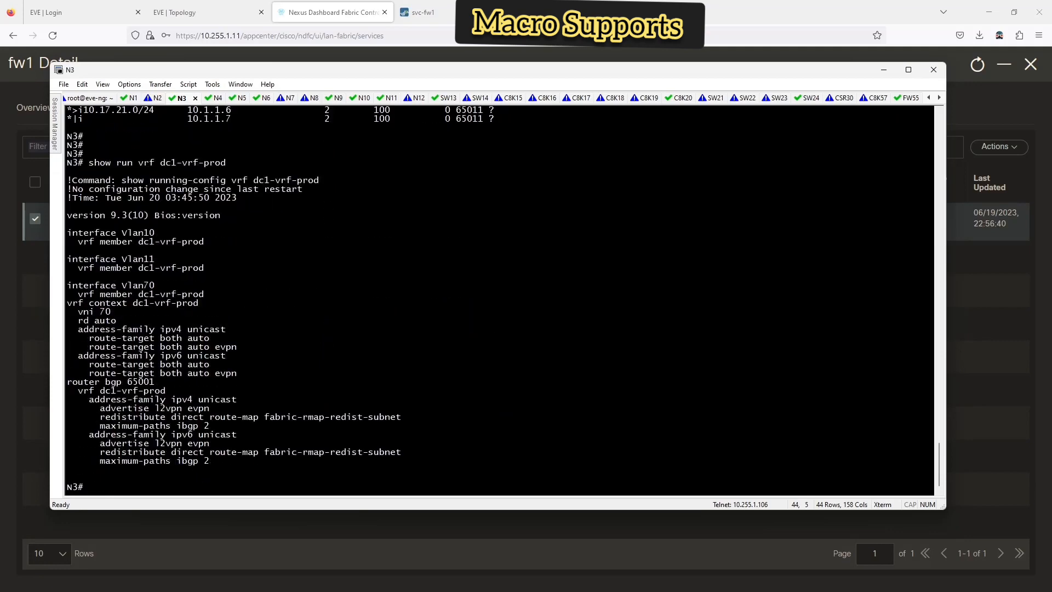
- Page through the profile sections of N3's running config, then return to the fw1 Detail page
{"action": "type", "text": "show run | sec profile"}
{"action": "key", "text": "Return"}
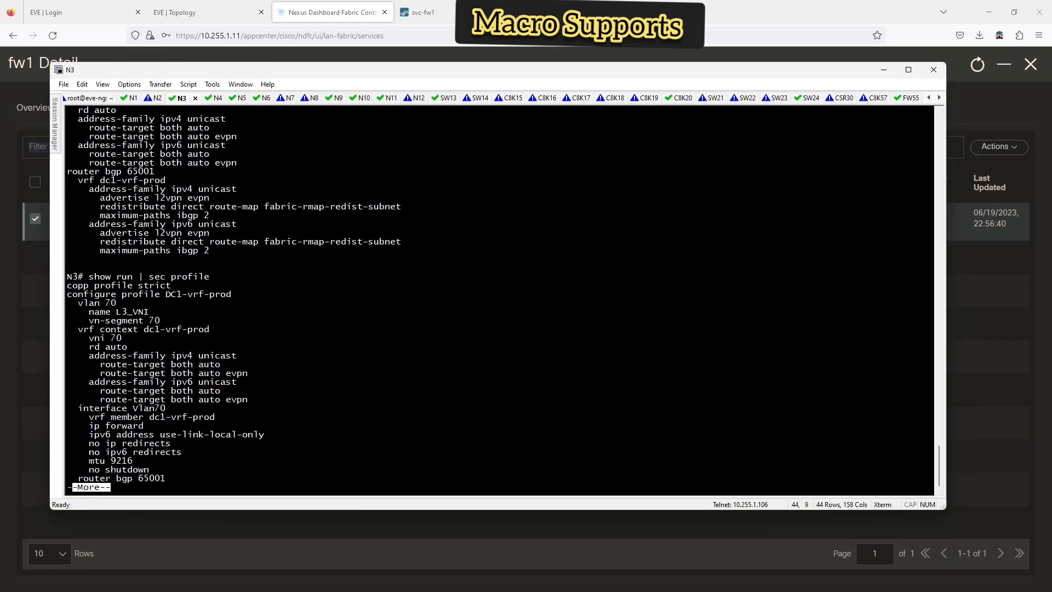
{"action": "key", "text": "space"}
{"action": "key", "text": "space"}
{"action": "key", "text": "space"}
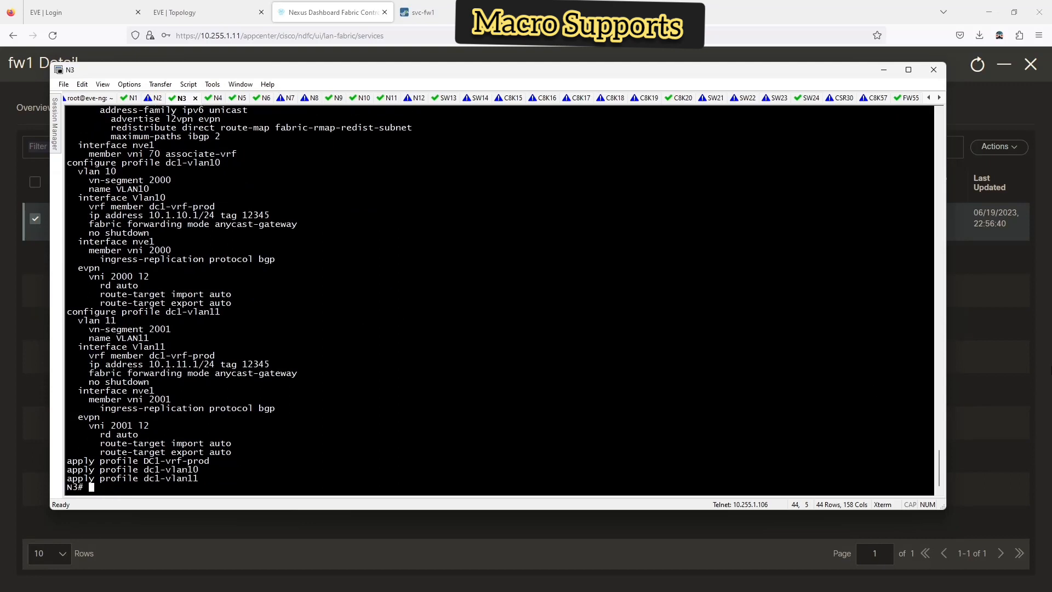
{"action": "left_click", "coordinate": [1036, 349]}
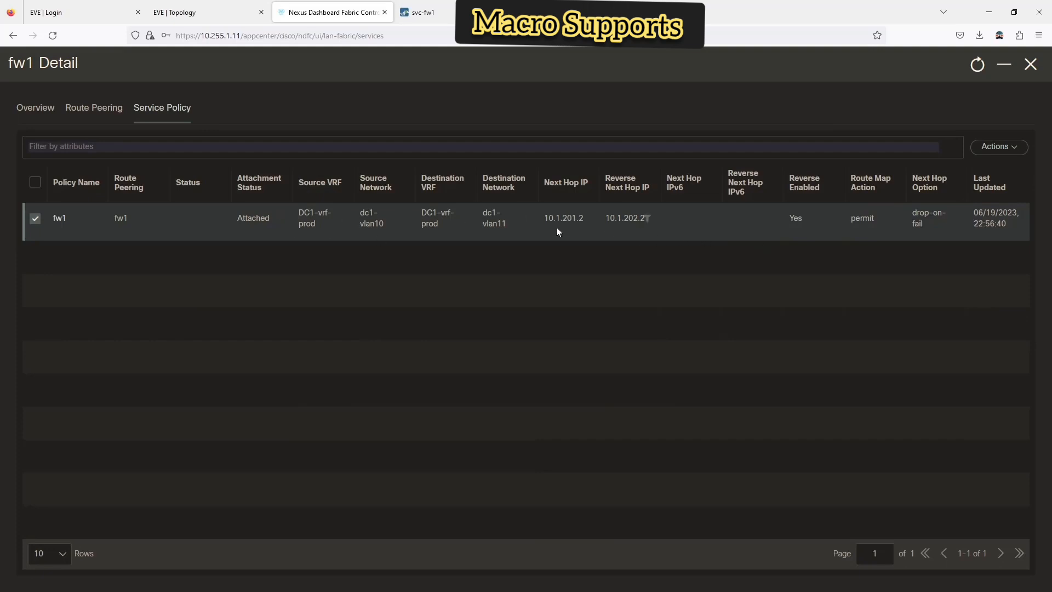
- Refresh fw1's route peering list, review its overview, and close the fw1 detail view
{"action": "left_click", "coordinate": [100, 110]}
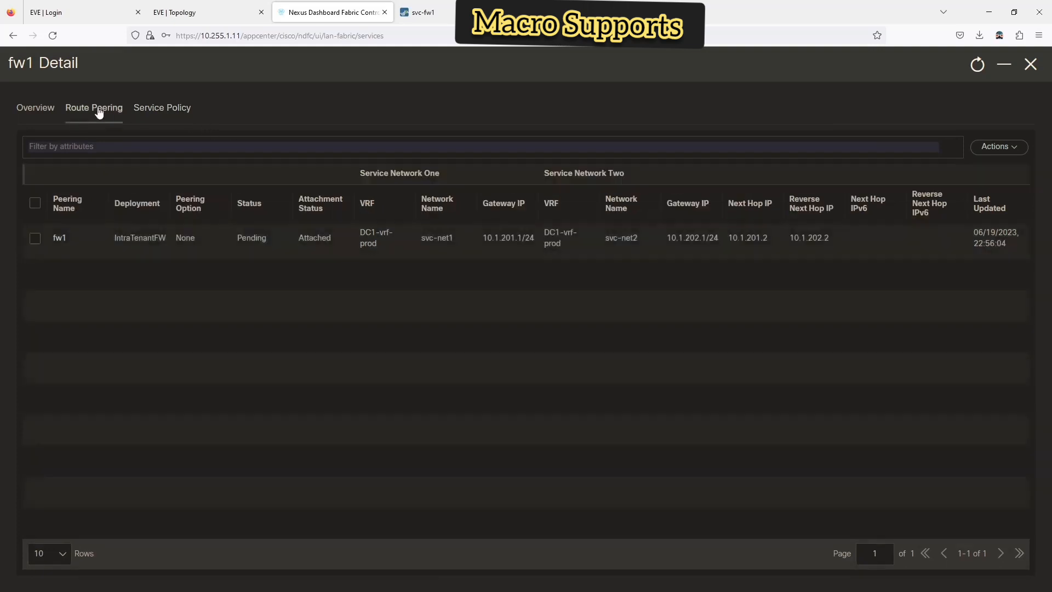
{"action": "left_click", "coordinate": [977, 68]}
{"action": "left_click", "coordinate": [48, 112]}
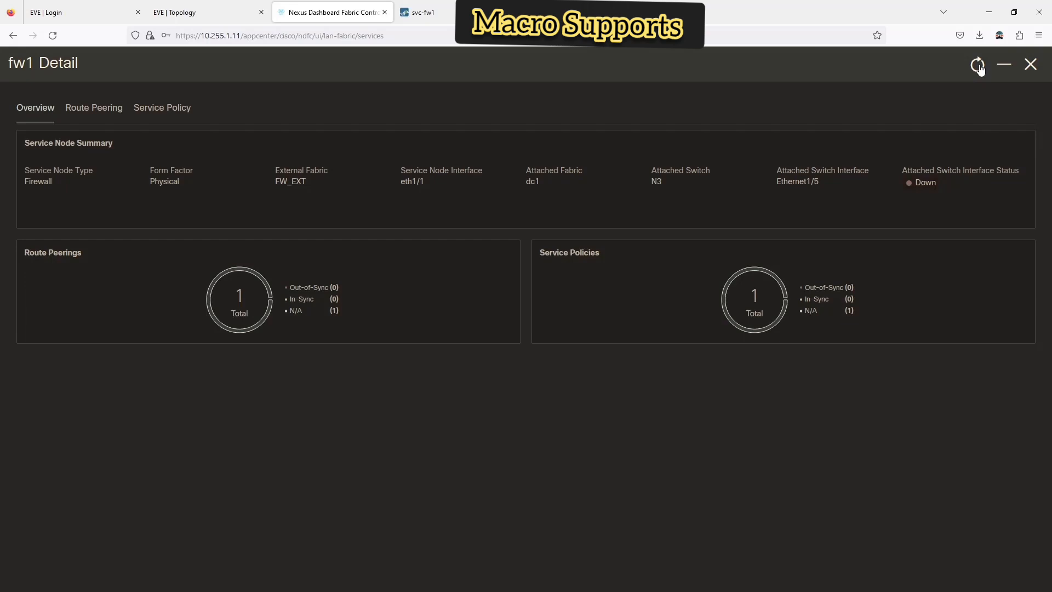
{"action": "left_click", "coordinate": [1030, 64]}
- Review the switches in the FW_EXT fabric's full overview, then close it
{"action": "left_click", "coordinate": [42, 185]}
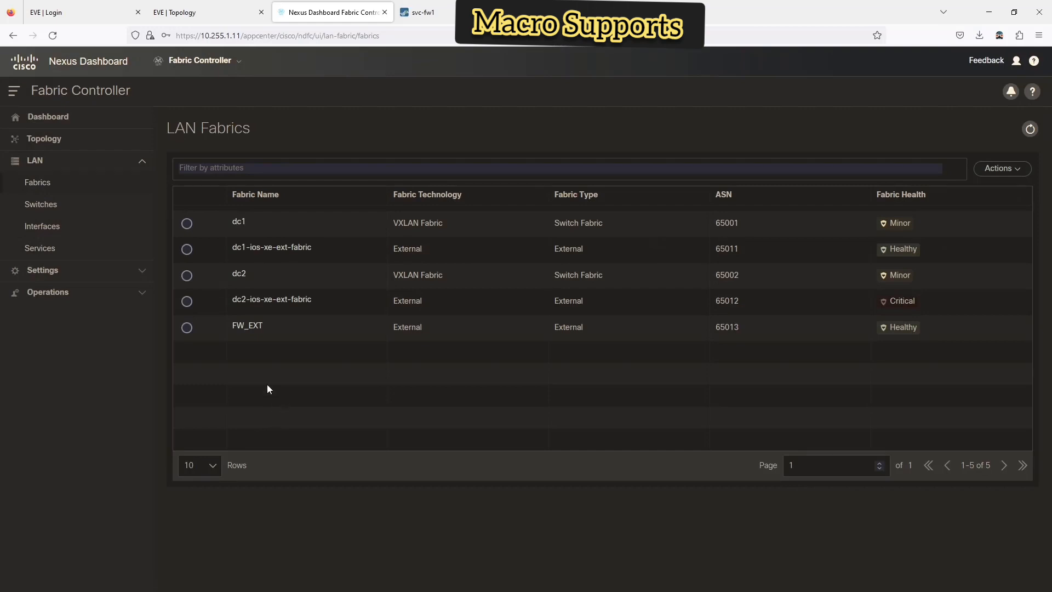
{"action": "left_click", "coordinate": [251, 324]}
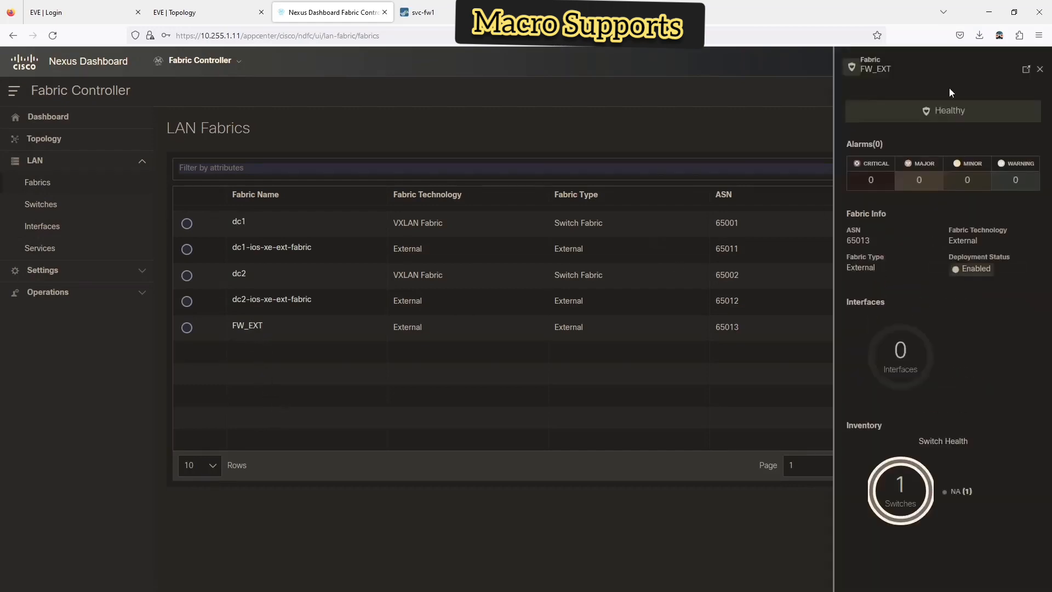
{"action": "left_click", "coordinate": [1027, 72]}
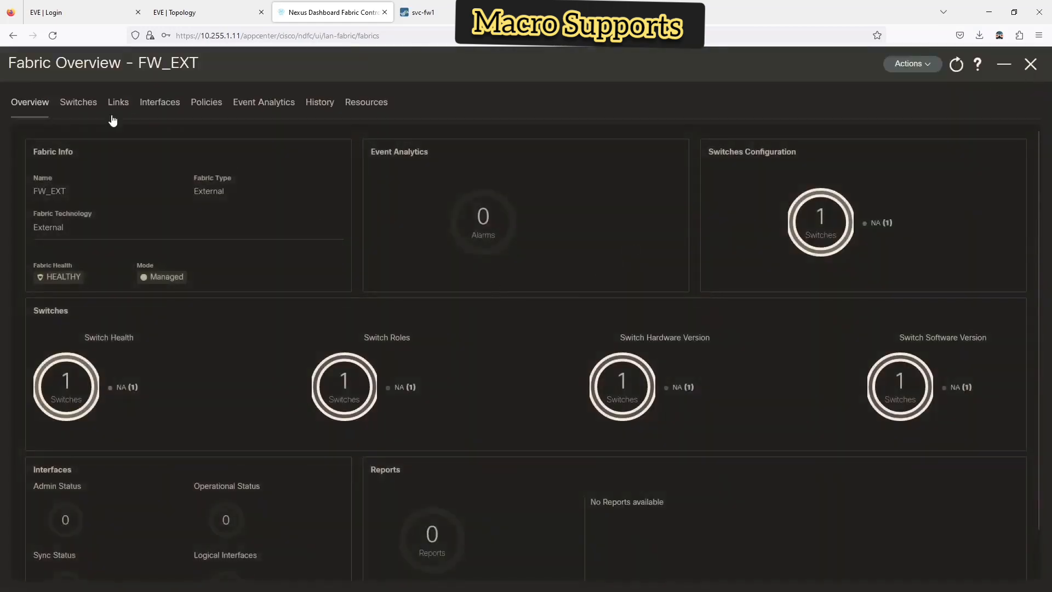
{"action": "left_click", "coordinate": [74, 108]}
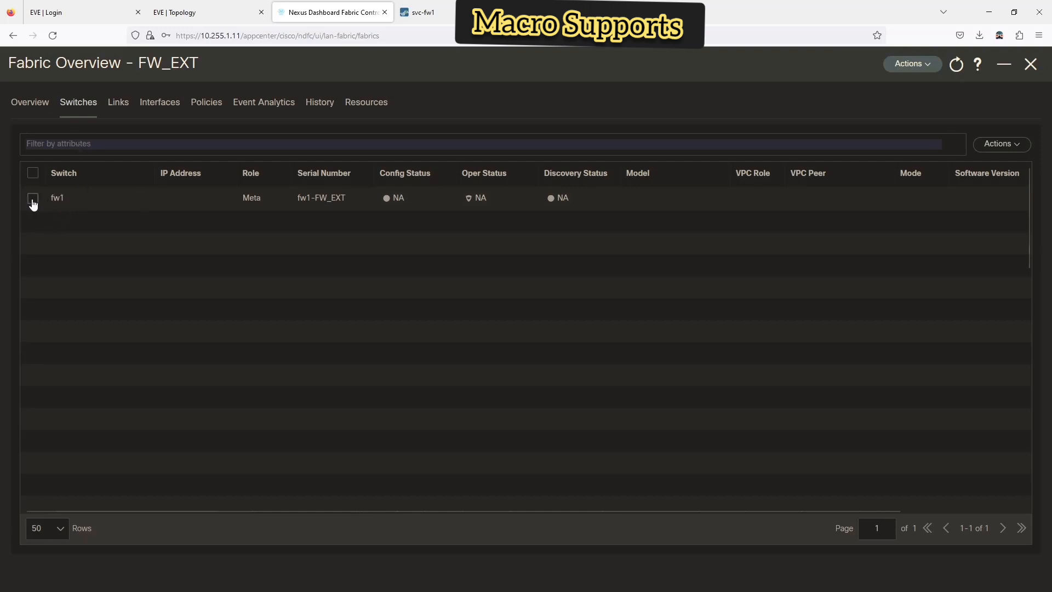
{"action": "left_click", "coordinate": [1030, 65]}
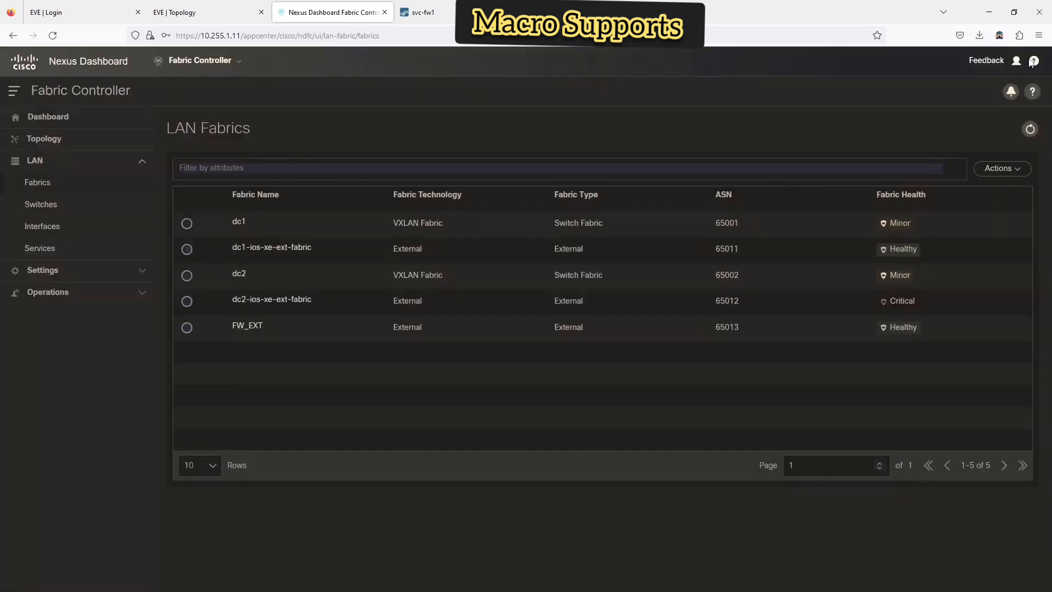
- Browse the Services Sample Setup and Audit History tabs, then open fw1's summary panel
{"action": "left_click", "coordinate": [45, 250]}
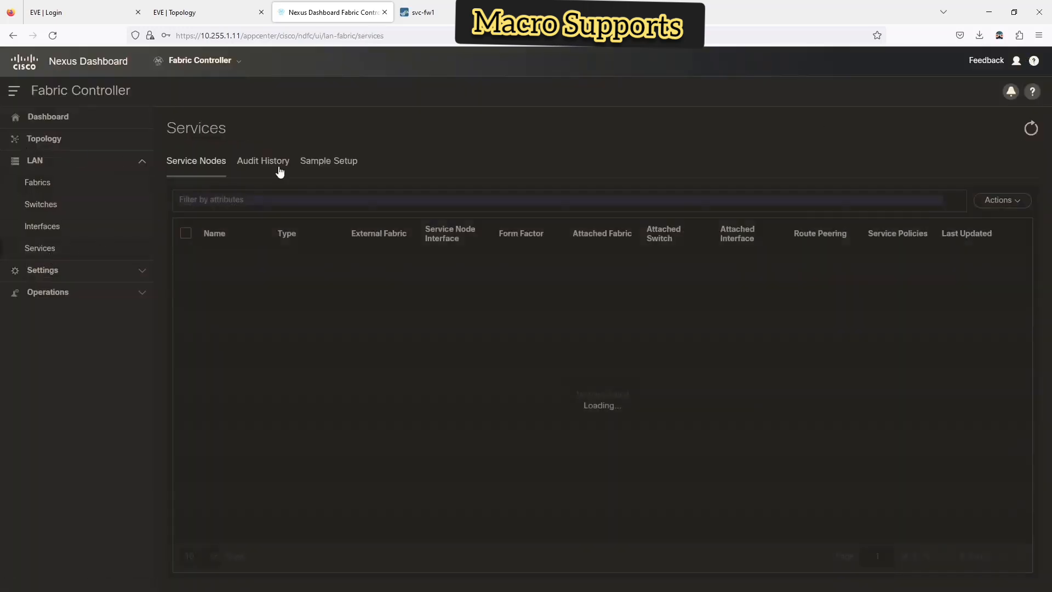
{"action": "left_click", "coordinate": [340, 167]}
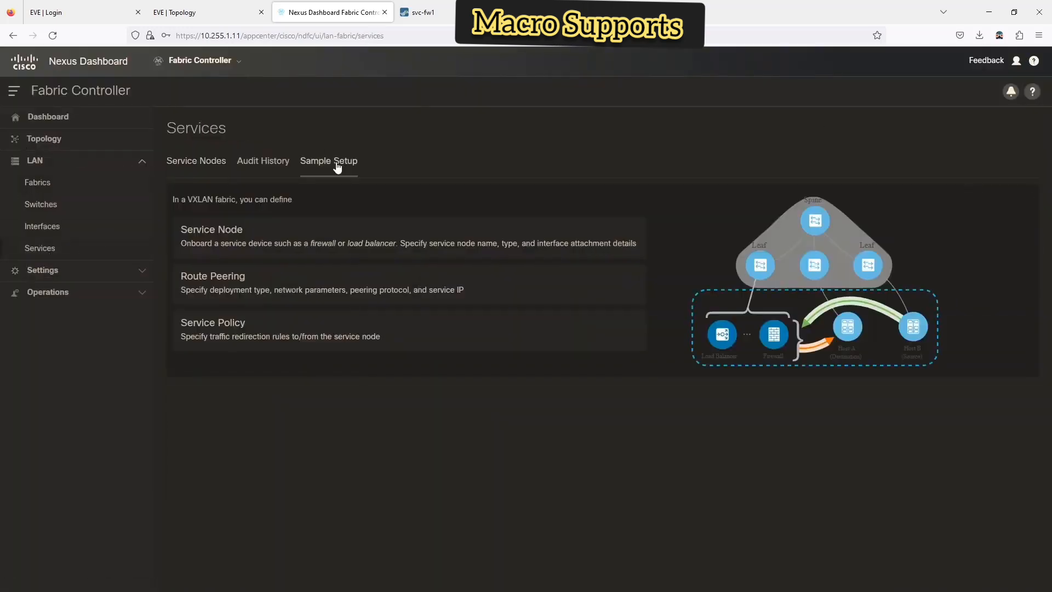
{"action": "left_click", "coordinate": [250, 165]}
{"action": "left_click", "coordinate": [193, 168]}
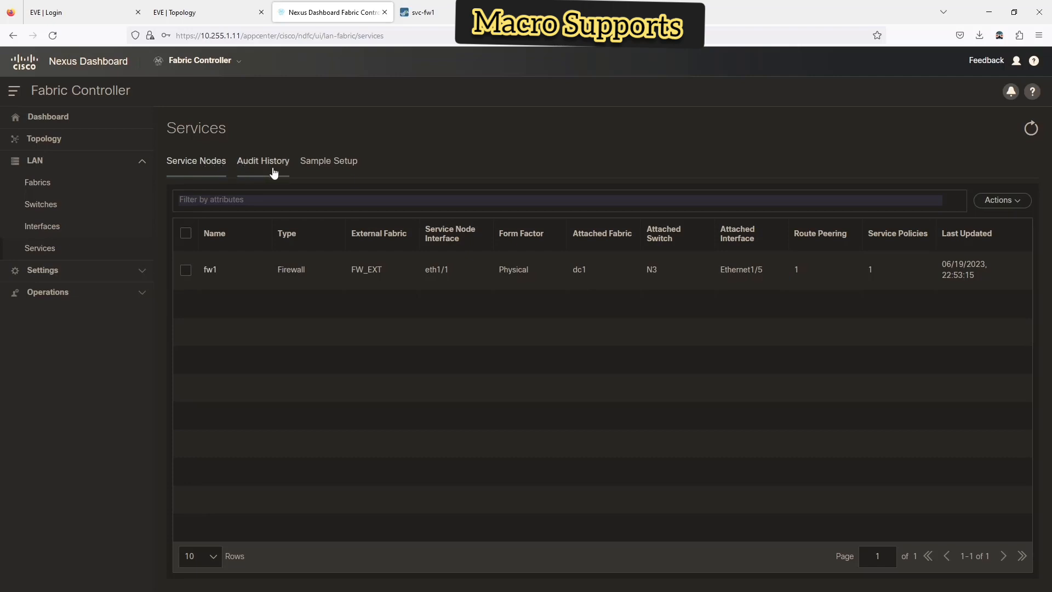
{"action": "left_click", "coordinate": [328, 161]}
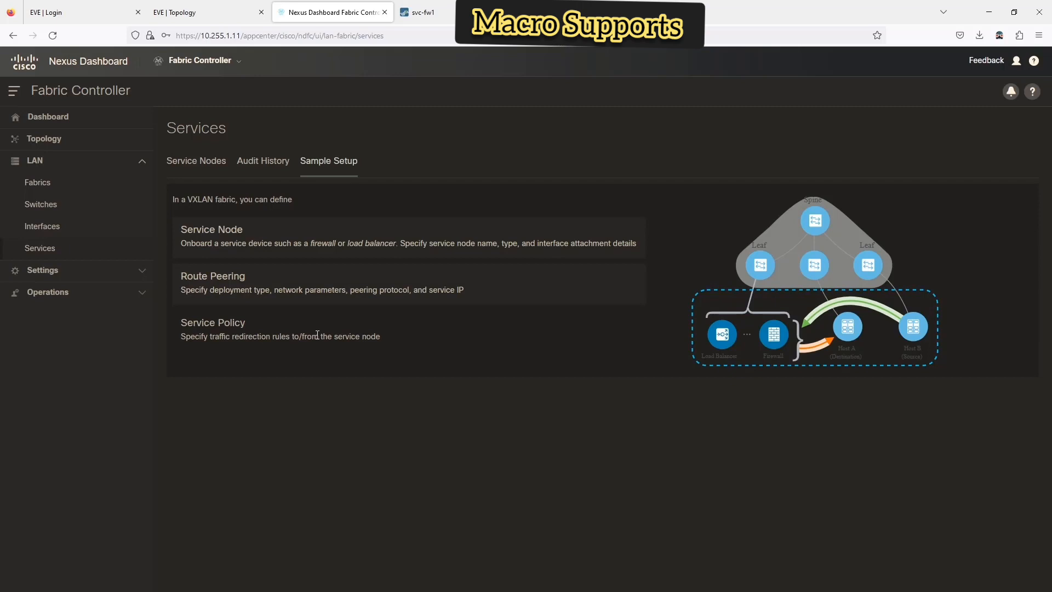
{"action": "left_click", "coordinate": [204, 160]}
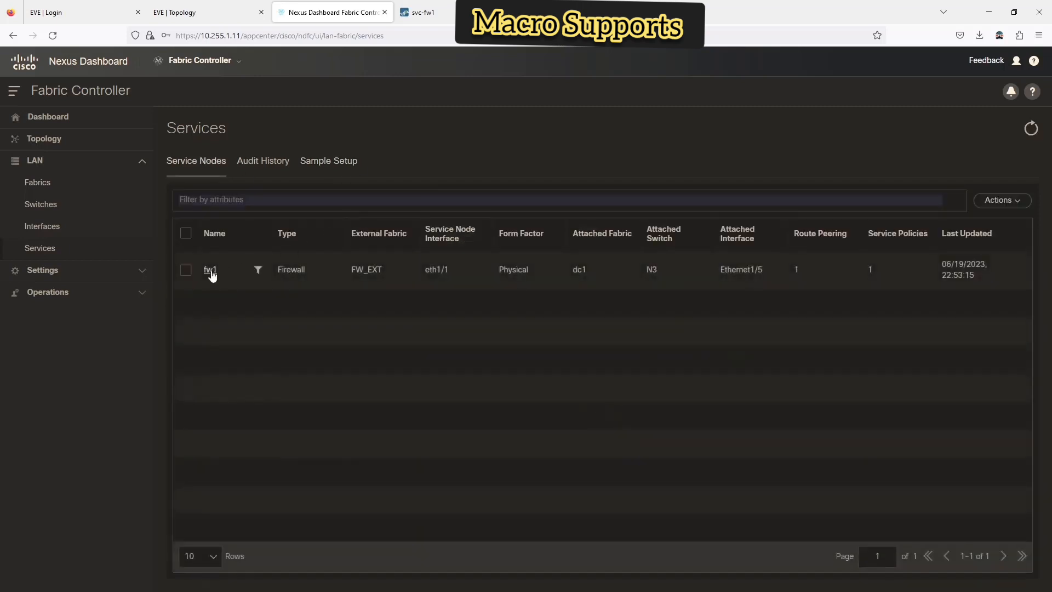
{"action": "left_click", "coordinate": [210, 271]}
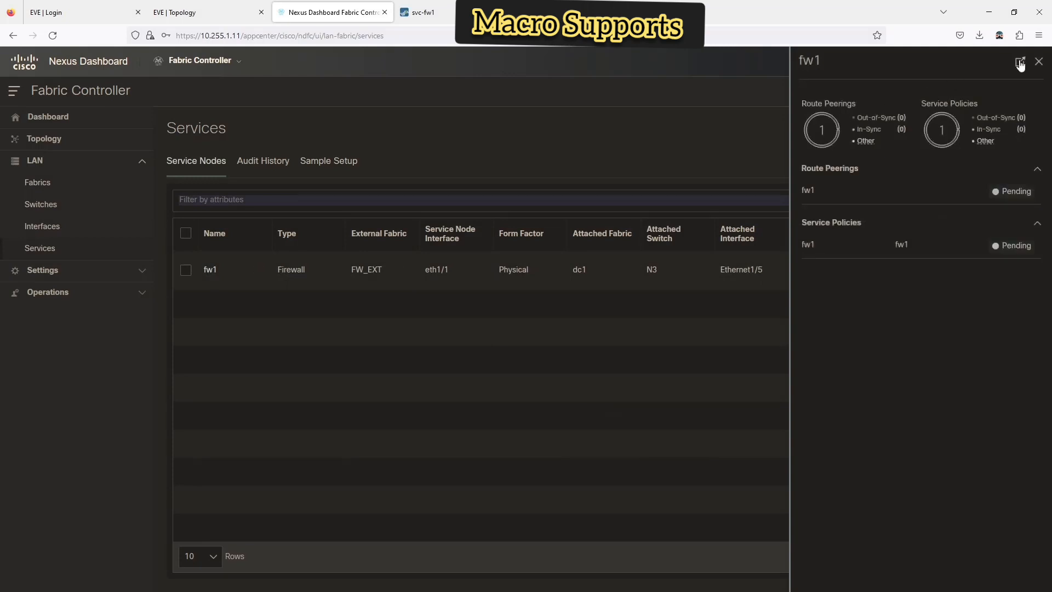
- In fw1's full detail, preview the configuration its route peering will push to switch N3
{"action": "left_click", "coordinate": [1021, 63]}
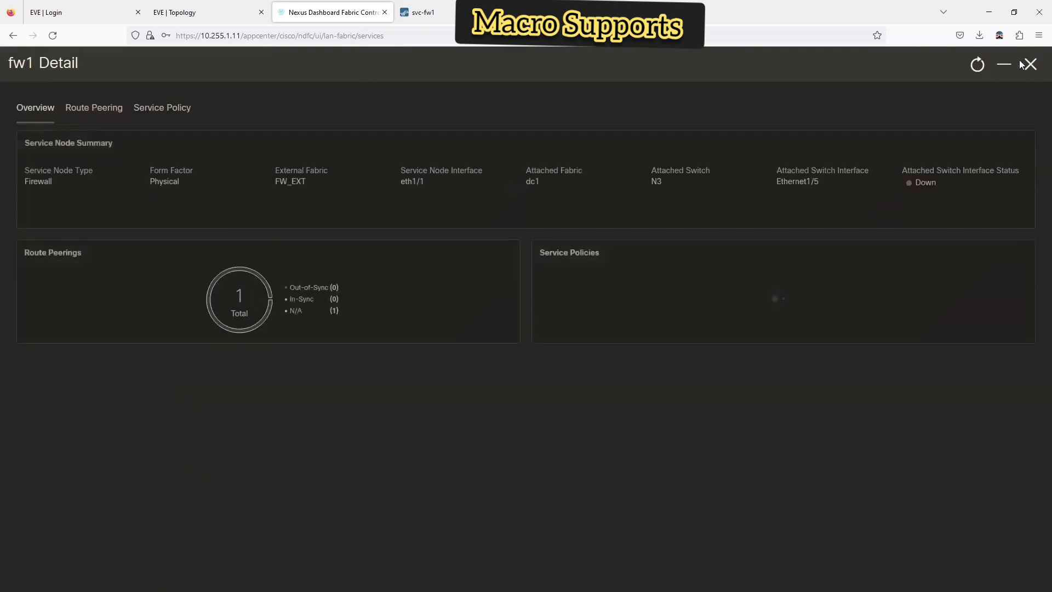
{"action": "left_click", "coordinate": [91, 109]}
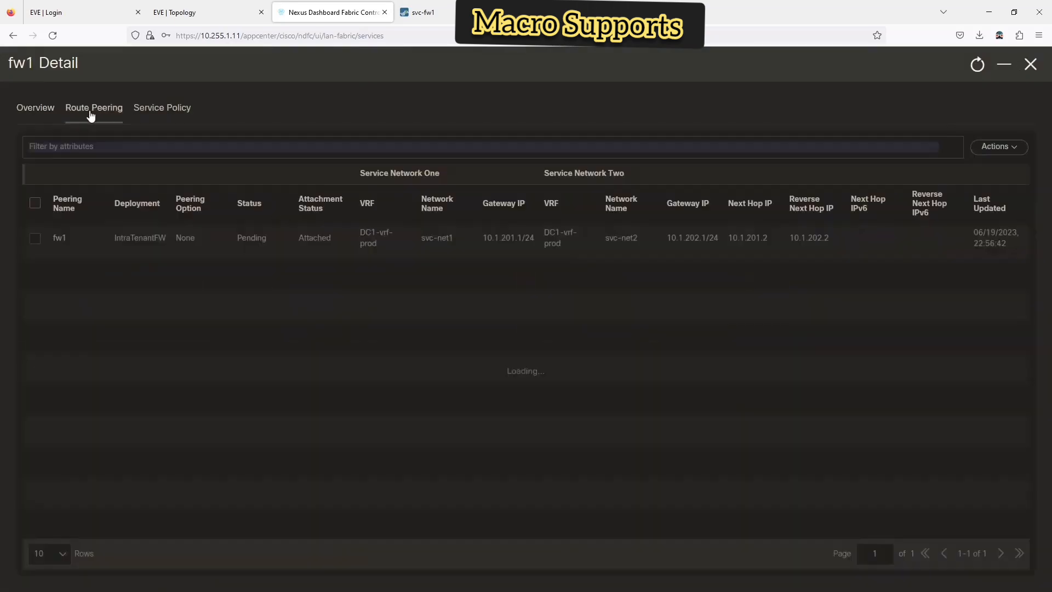
{"action": "left_click", "coordinate": [178, 112]}
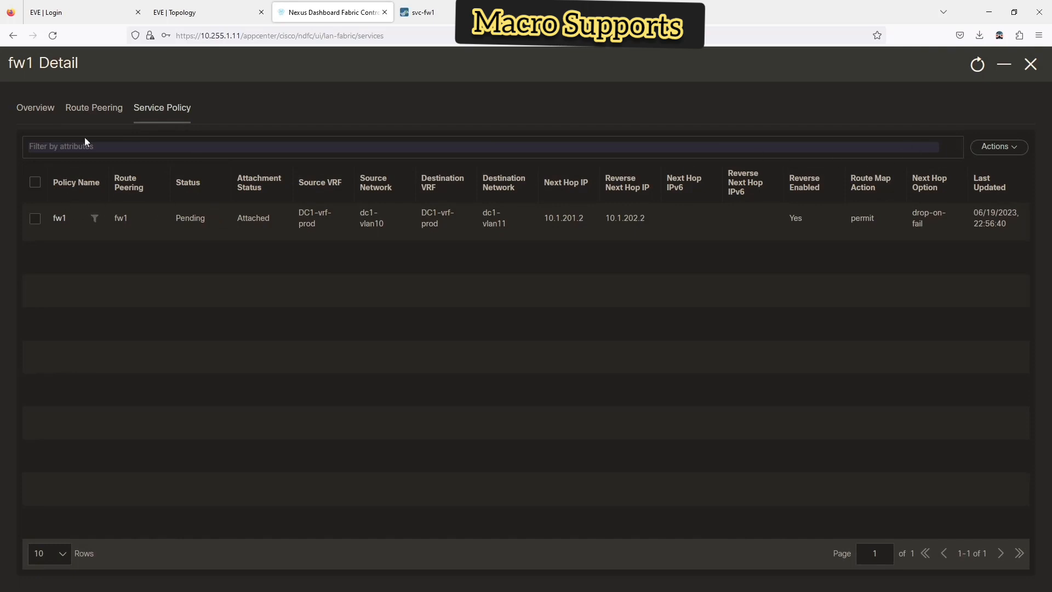
{"action": "left_click", "coordinate": [102, 107]}
{"action": "left_click", "coordinate": [36, 238]}
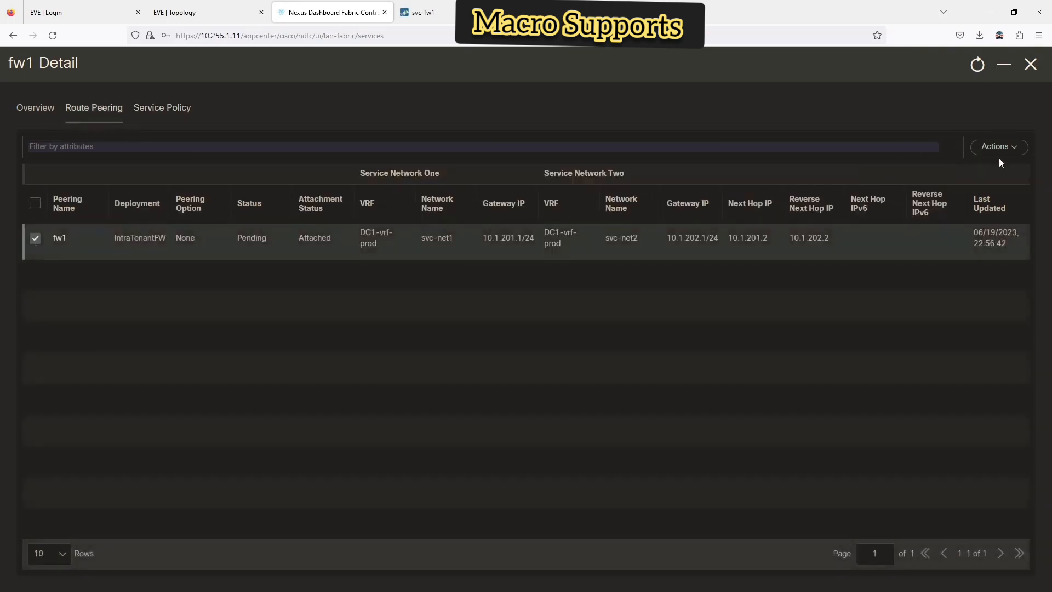
{"action": "left_click", "coordinate": [999, 147]}
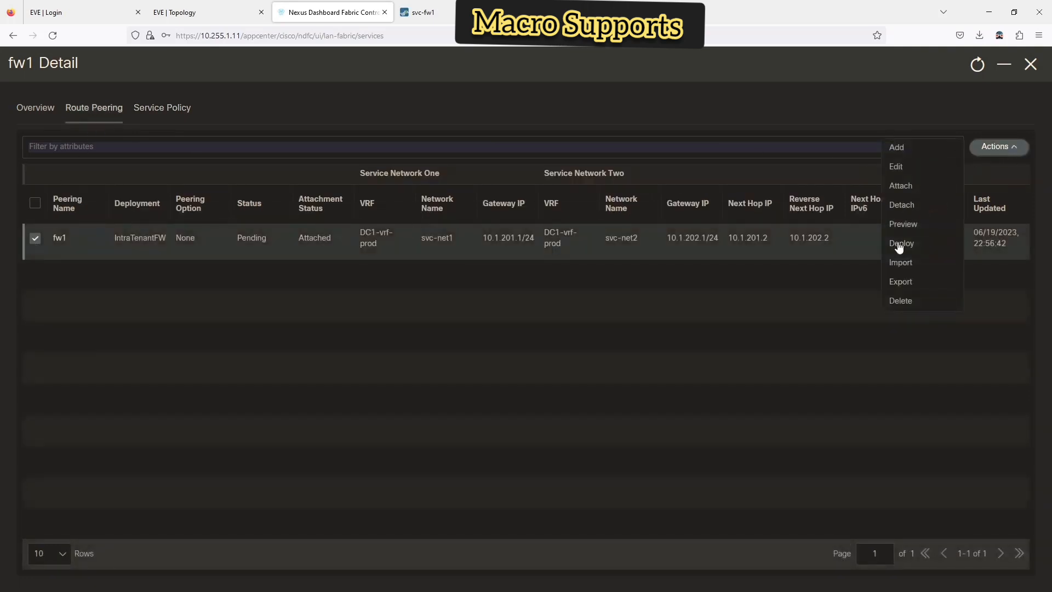
{"action": "left_click", "coordinate": [902, 225]}
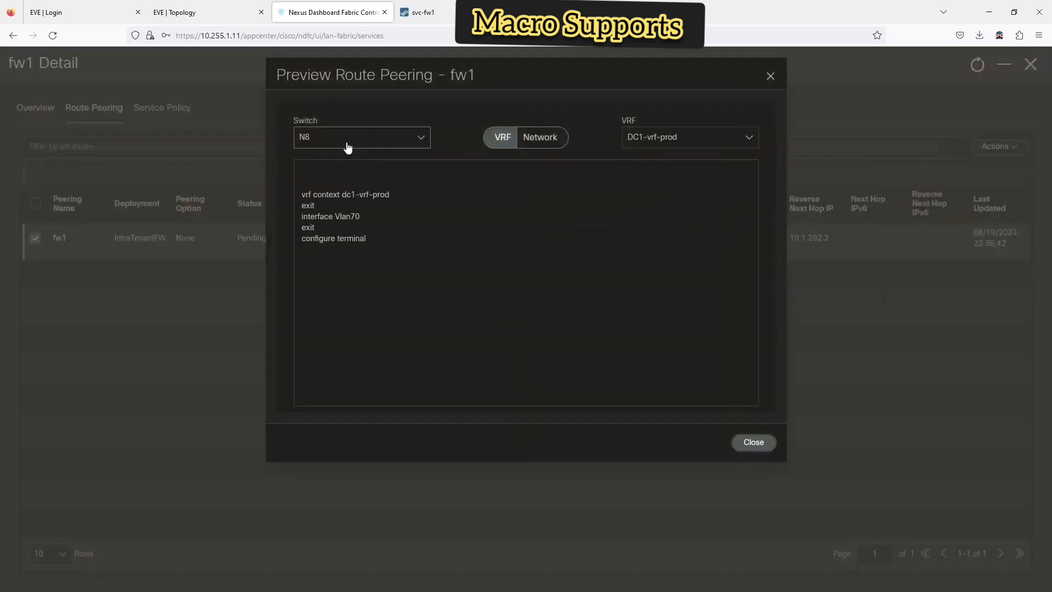
{"action": "left_click", "coordinate": [347, 141]}
{"action": "left_click", "coordinate": [320, 197]}
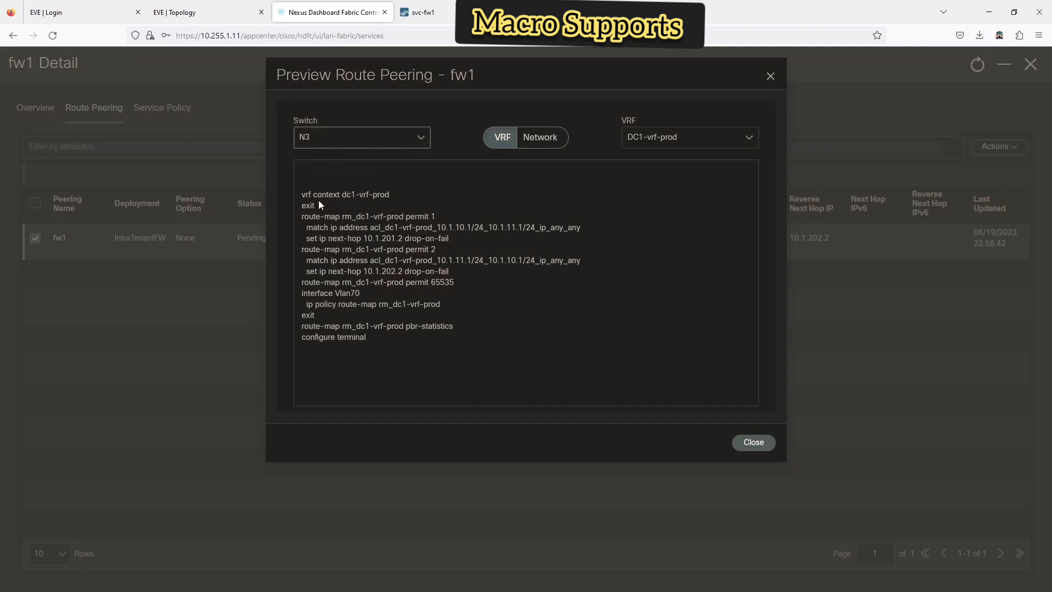
{"action": "left_click", "coordinate": [754, 442]}
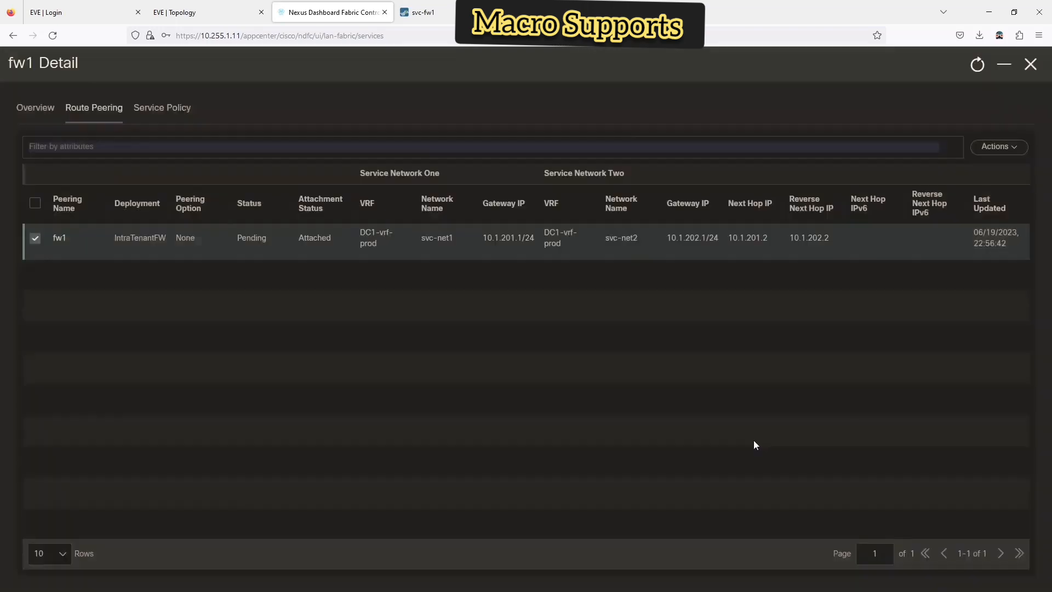
- Deploy the fw1 route peering and dismiss the success notification
{"action": "left_click", "coordinate": [998, 147]}
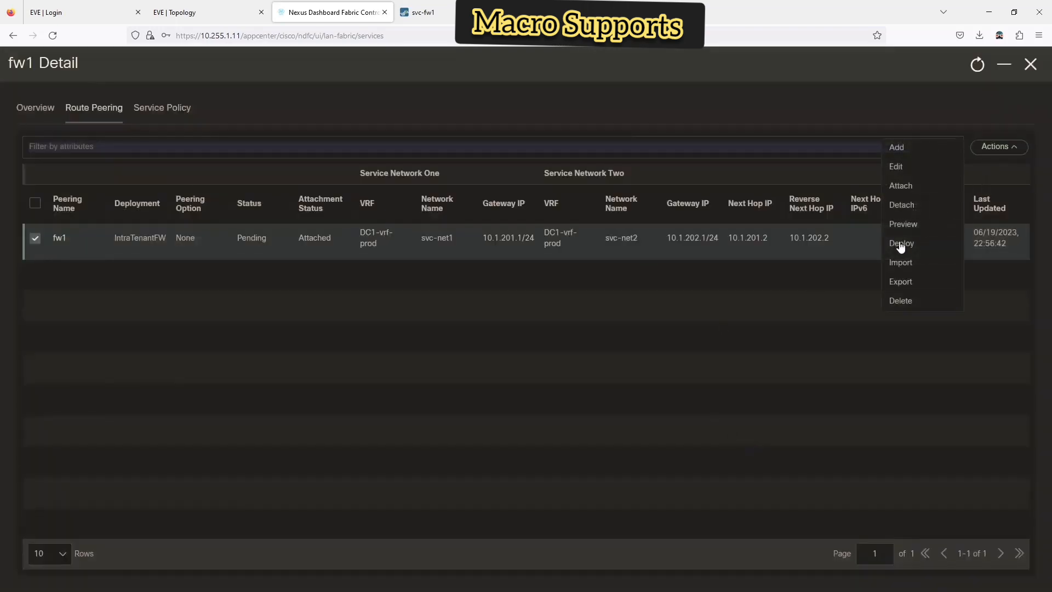
{"action": "left_click", "coordinate": [901, 244]}
{"action": "left_click", "coordinate": [738, 221]}
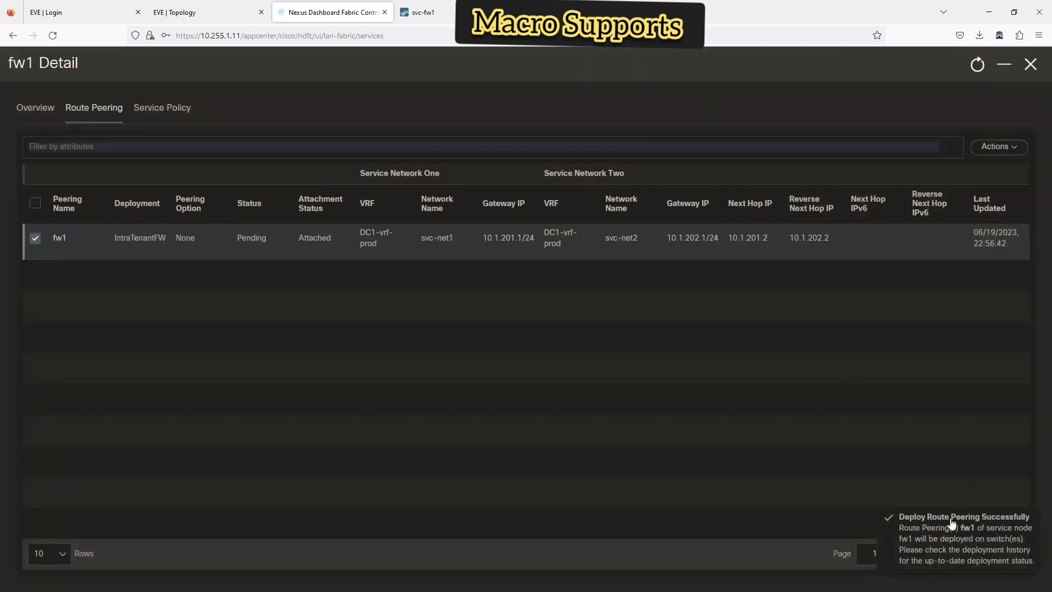
{"action": "left_click", "coordinate": [934, 552]}
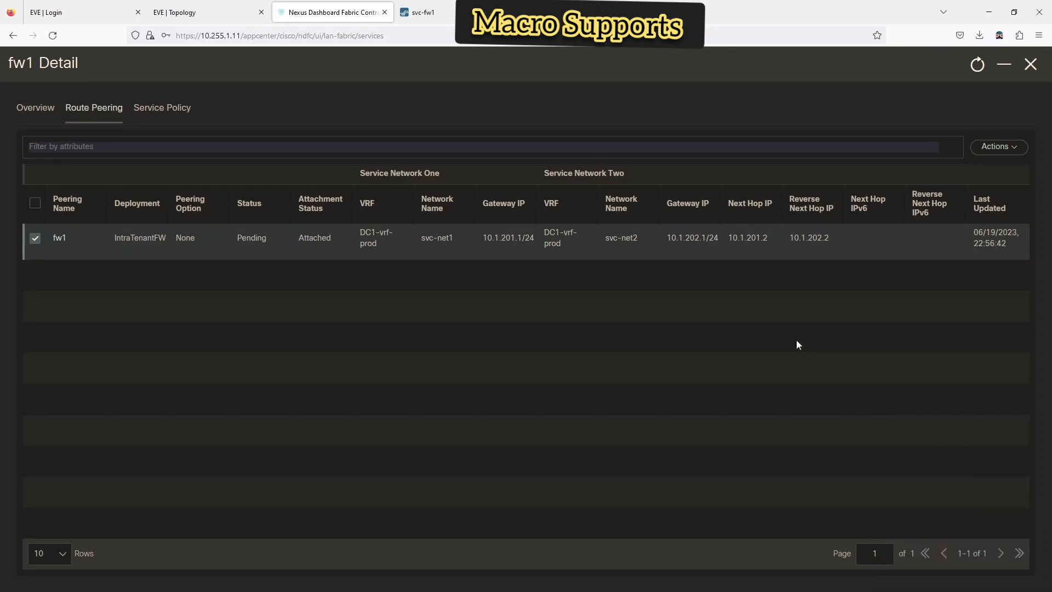
- Glance at fw1's service policy and route peering, close fw1 Detail, review Audit History, then return to Service Nodes
{"action": "left_click", "coordinate": [189, 112]}
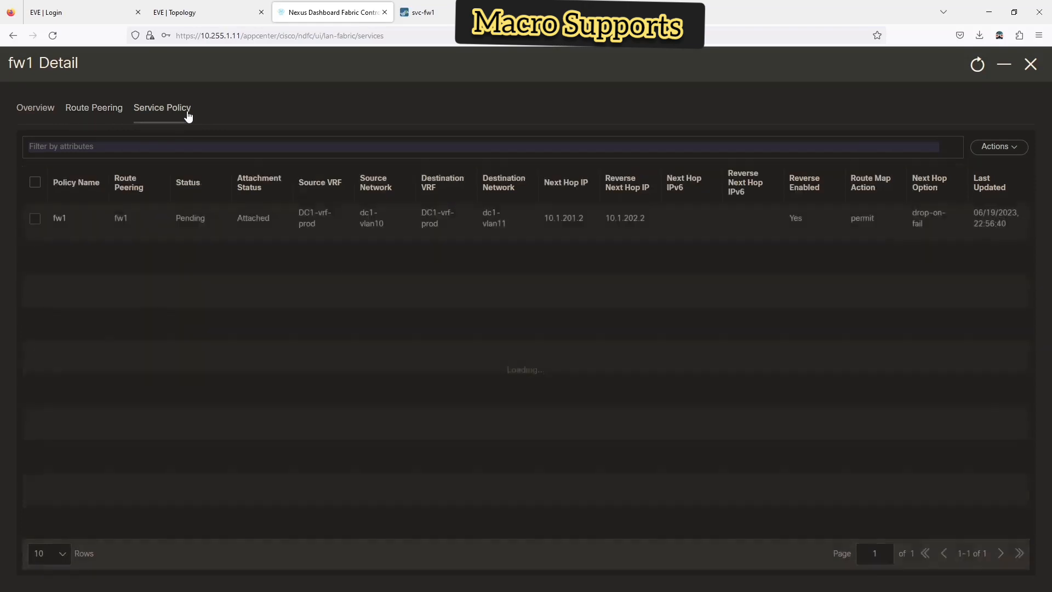
{"action": "left_click", "coordinate": [113, 114]}
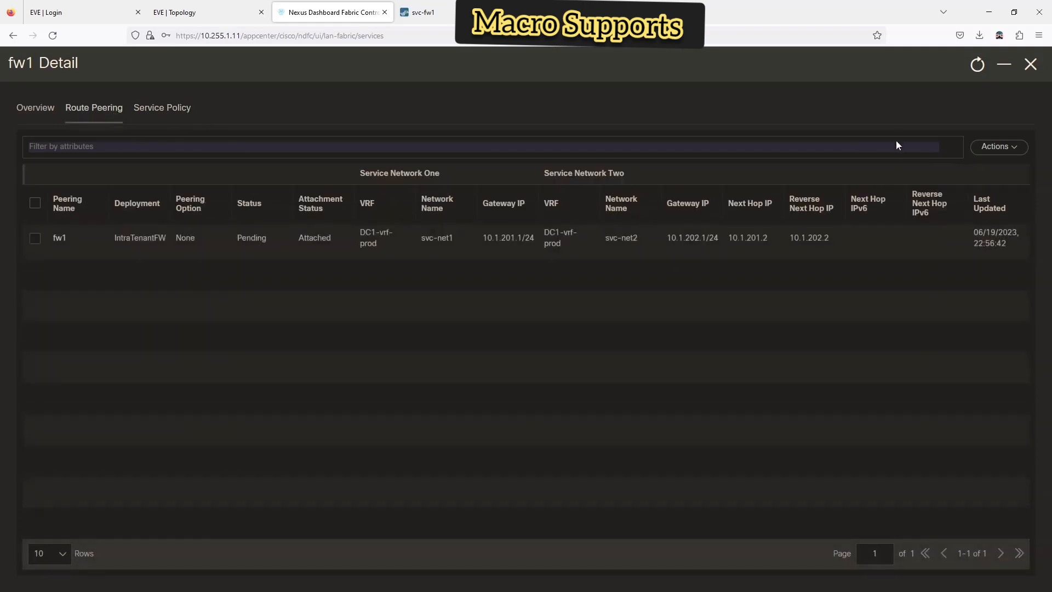
{"action": "left_click", "coordinate": [1030, 66]}
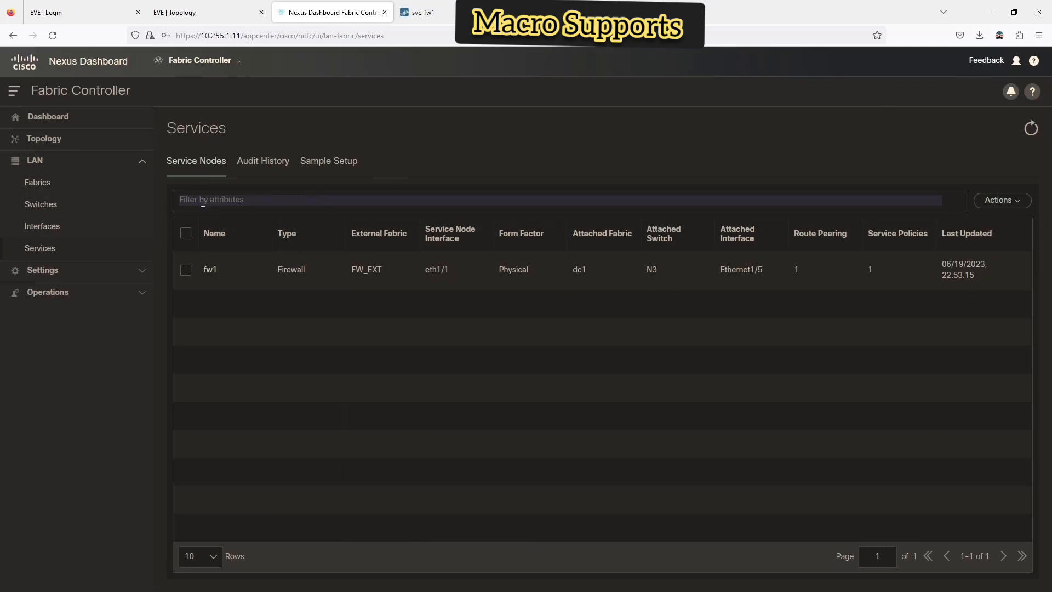
{"action": "left_click", "coordinate": [277, 161]}
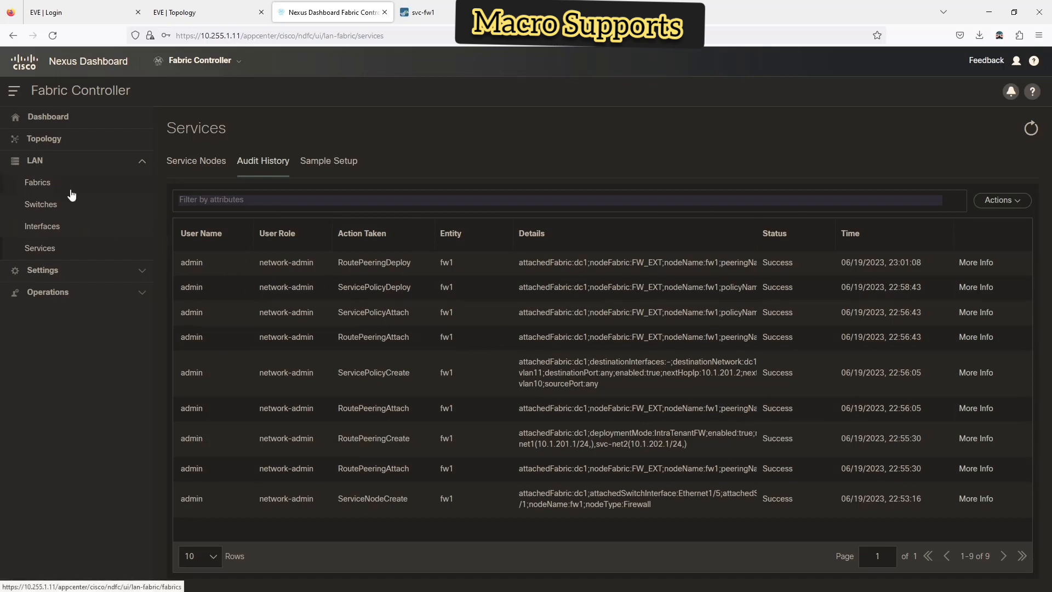
{"action": "left_click", "coordinate": [200, 163]}
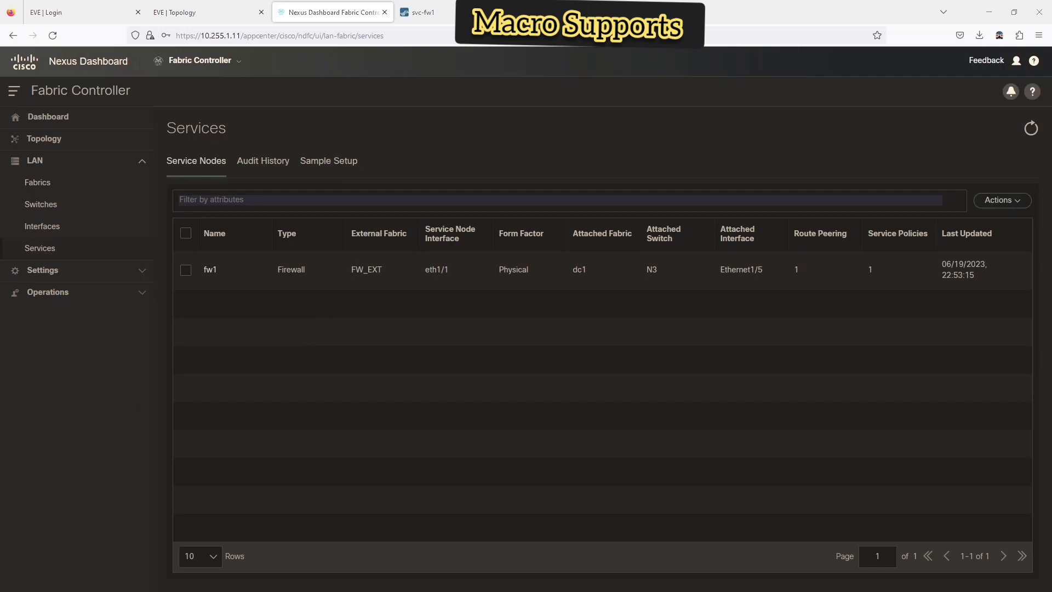
- Rerun 'show run | sec profile' on N3 and scroll back through profiles DC1-vrf-prod, dc1-vlan10, dc1-vlan11
{"action": "key", "text": "alt+Tab"}
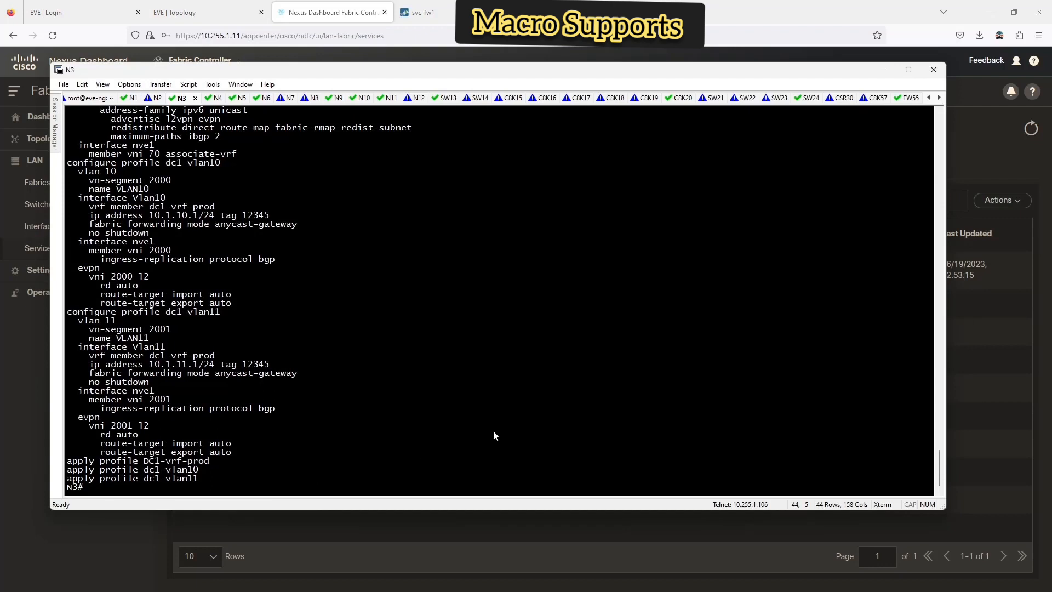
{"action": "key", "text": "Up"}
{"action": "key", "text": "Return"}
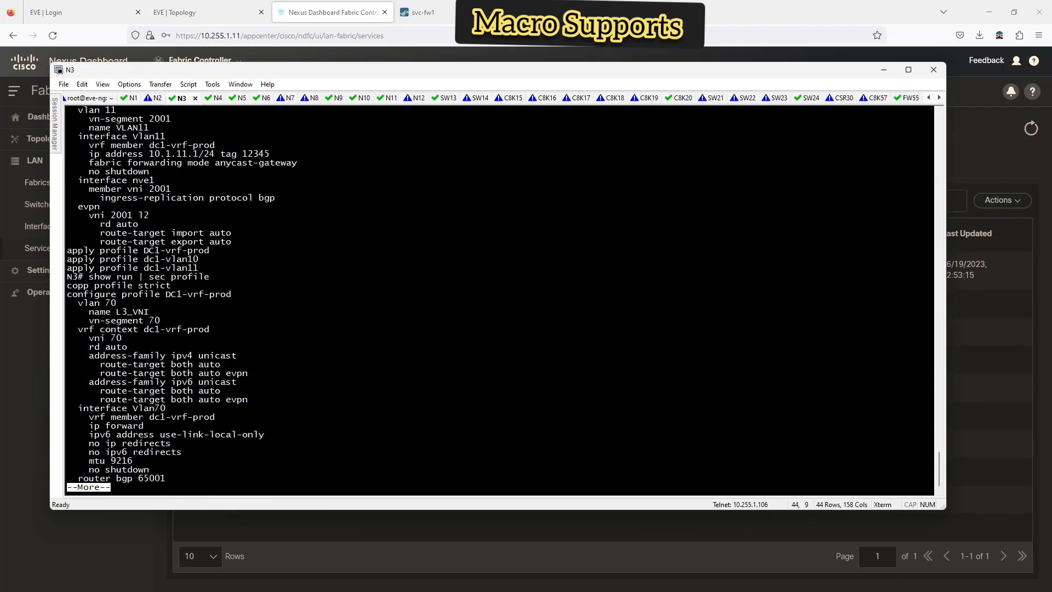
{"action": "key", "text": "space"}
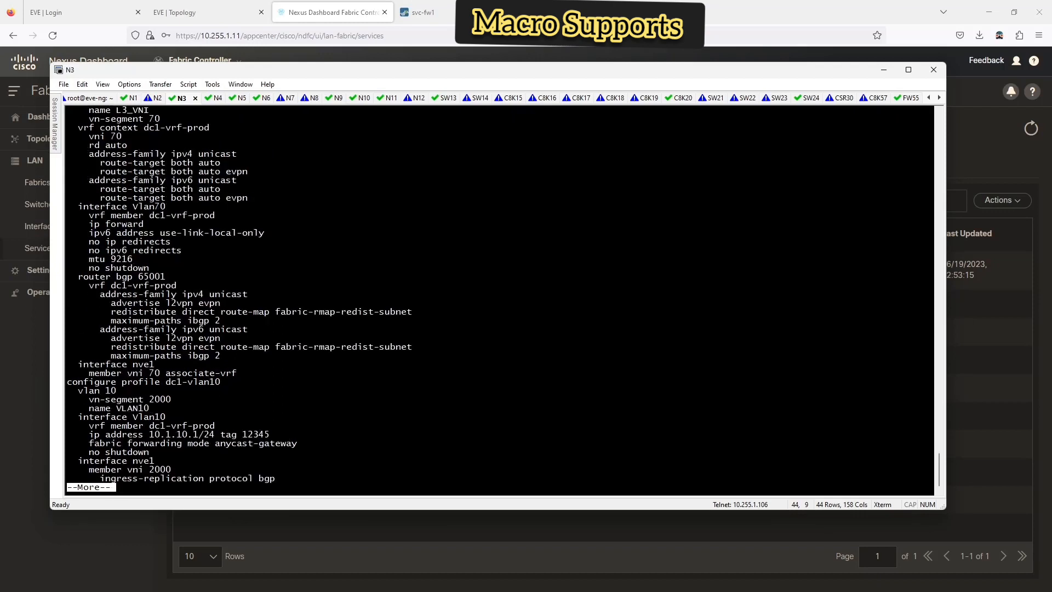
{"action": "key", "text": "space"}
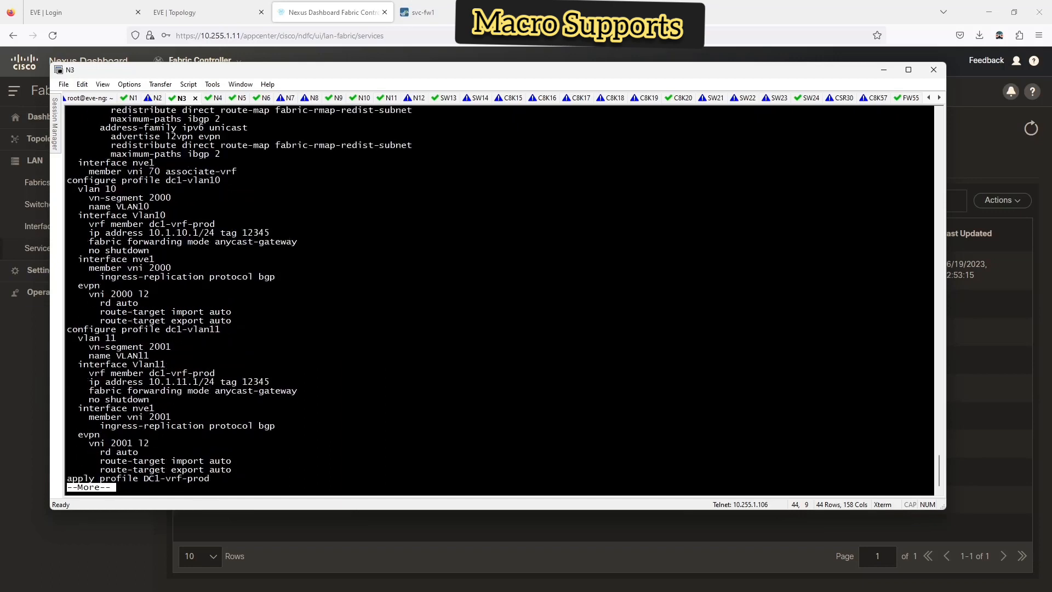
{"action": "key", "text": "space"}
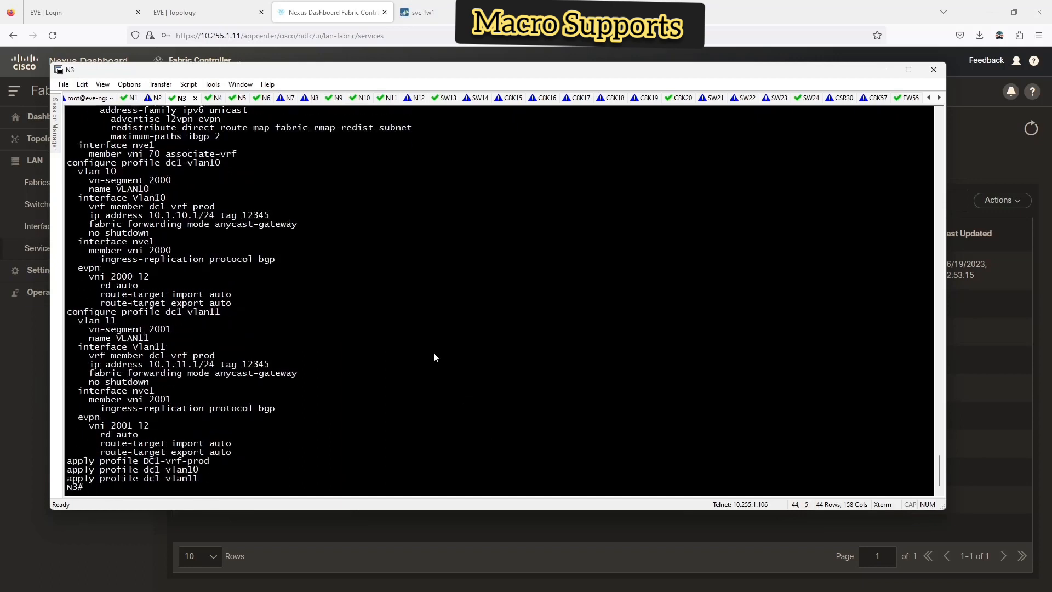
{"action": "scroll", "coordinate": [432, 359], "scroll_direction": "up", "scroll_amount": 6}
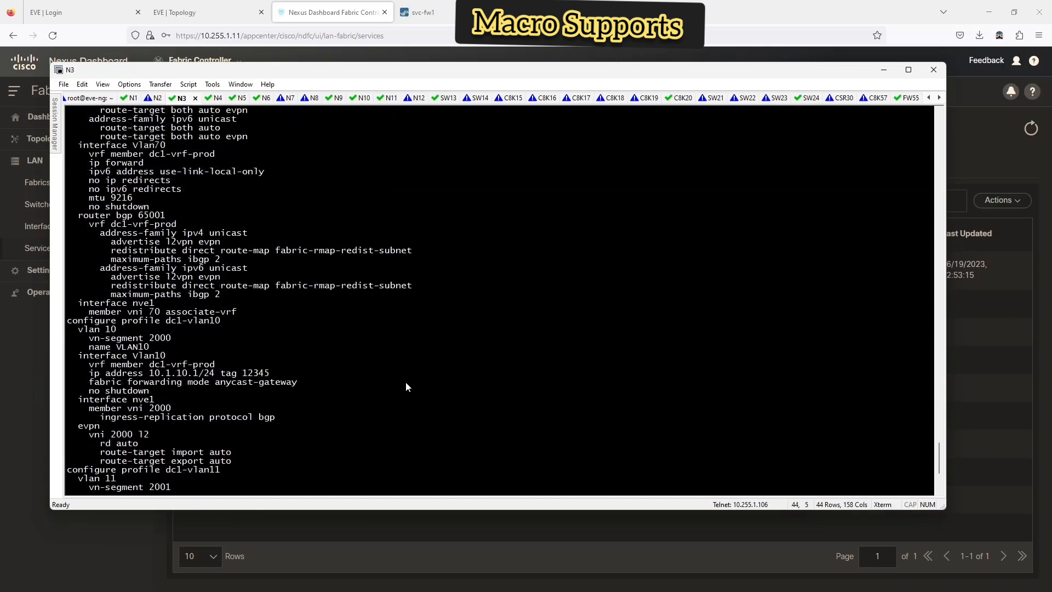
{"action": "scroll", "coordinate": [394, 388], "scroll_direction": "up", "scroll_amount": 2}
{"action": "scroll", "coordinate": [391, 385], "scroll_direction": "up", "scroll_amount": 11}
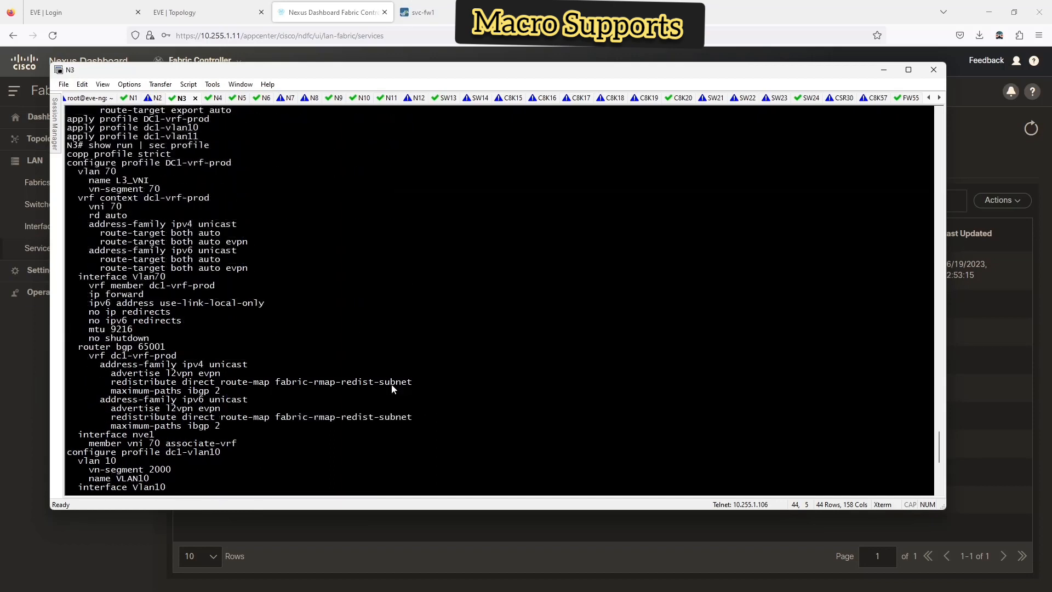
{"action": "scroll", "coordinate": [391, 389], "scroll_direction": "up", "scroll_amount": 6}
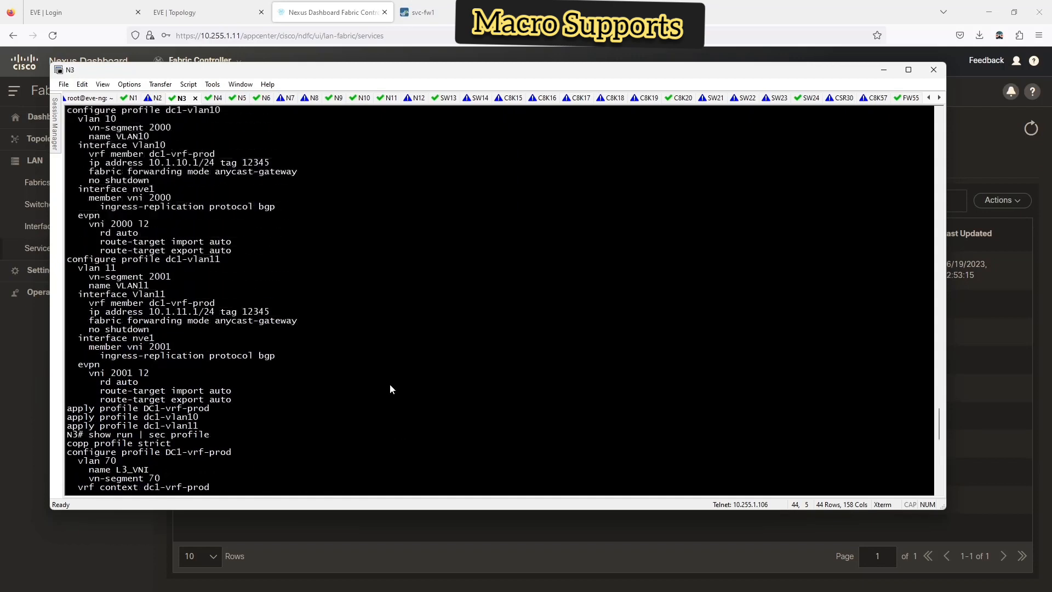
- Expand the fw1 service node into its full Detail overview showing 1 route peering and 1 service policy
{"action": "left_click", "coordinate": [1000, 387]}
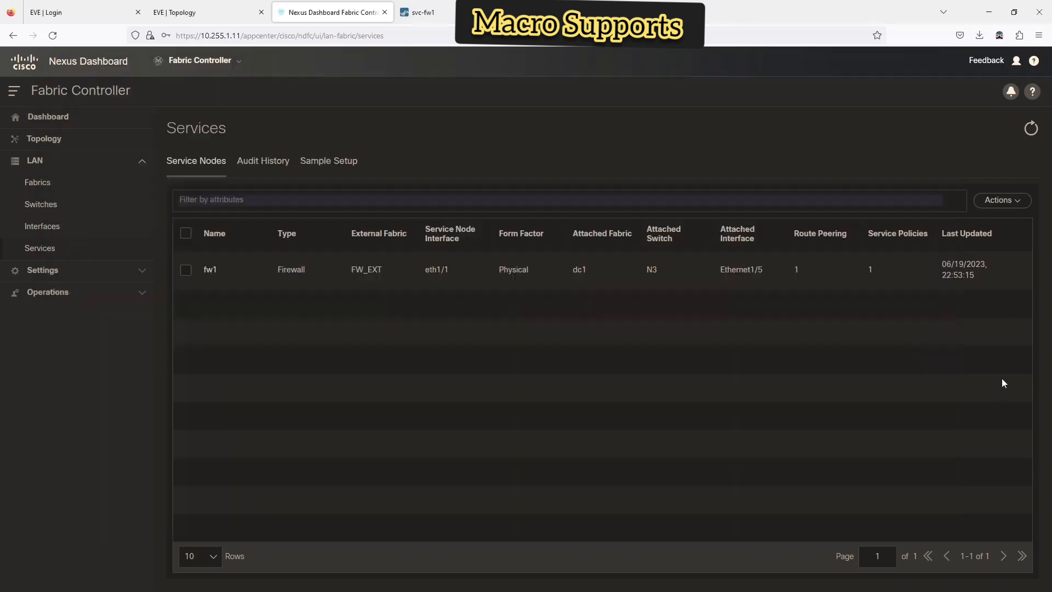
{"action": "left_click", "coordinate": [210, 270]}
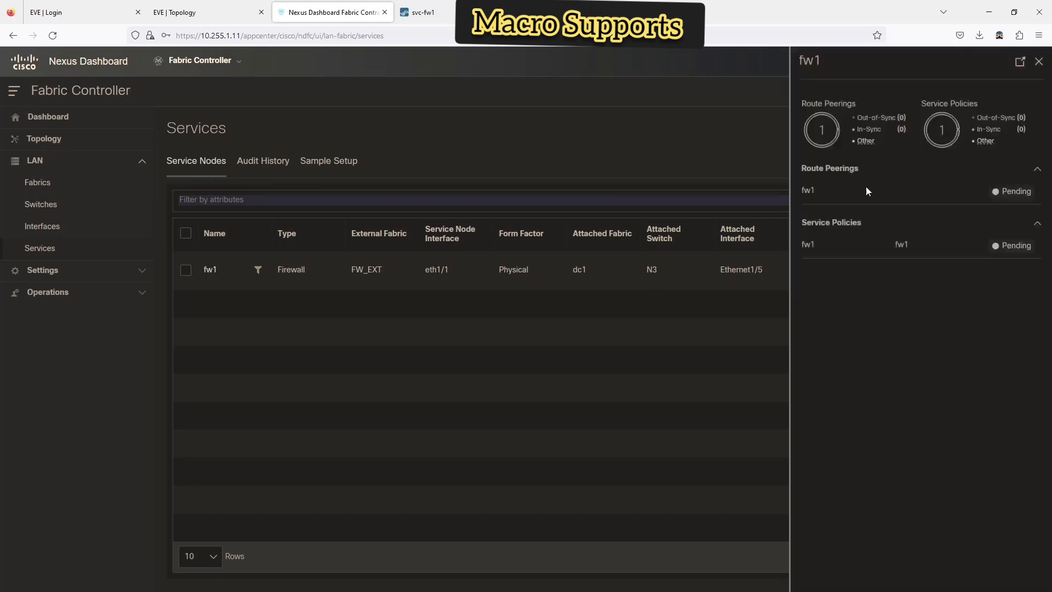
{"action": "left_click", "coordinate": [1020, 61]}
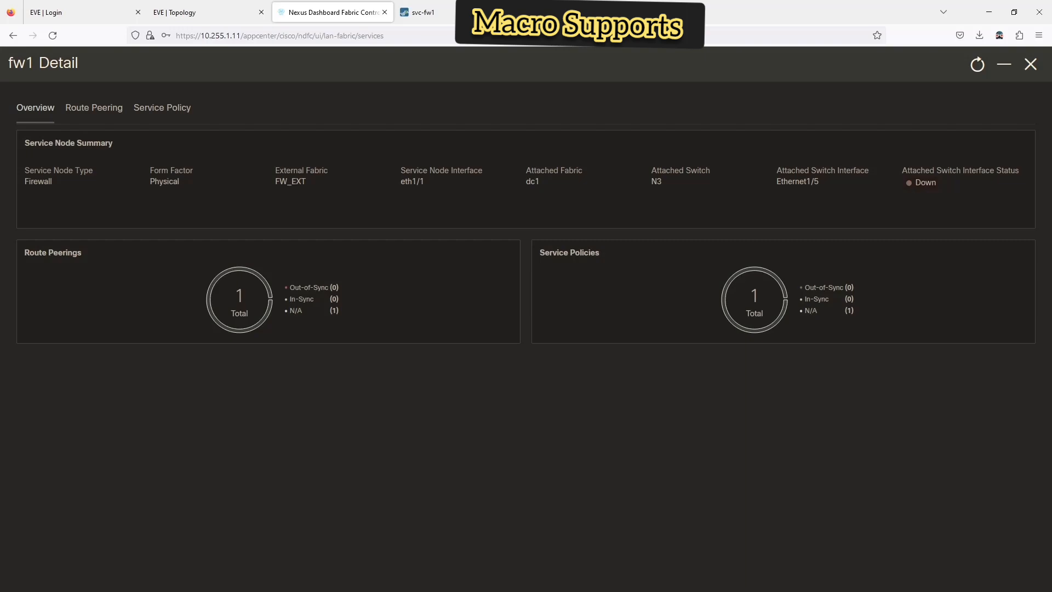
- Run 'show int status' on N3 (Eth1/5–Eth1/12 notconnect), then switch to the EVE lab topology
{"action": "key", "text": "alt+Tab"}
{"action": "key", "text": "Return"}
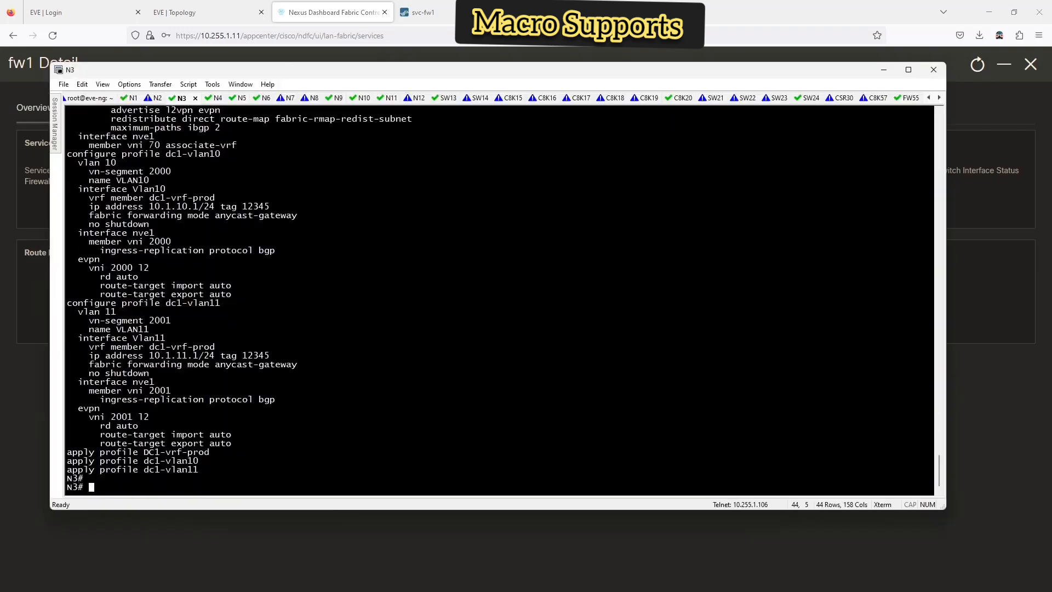
{"action": "type", "text": "show int status"}
{"action": "key", "text": "Return"}
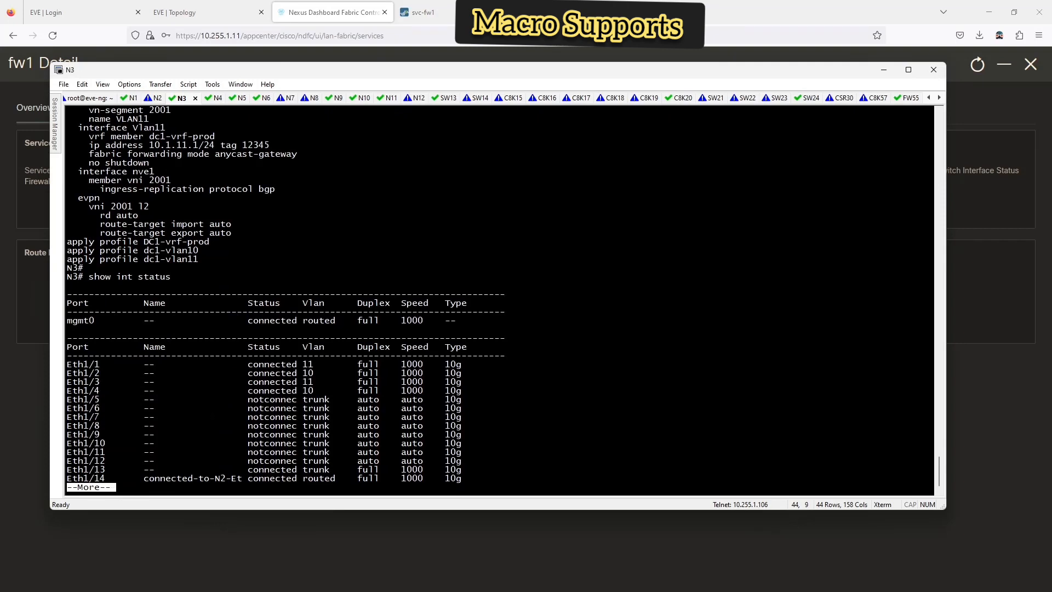
{"action": "key", "text": "q"}
{"action": "left_click_drag", "start_coordinate": [326, 76], "coordinate": [330, 83]}
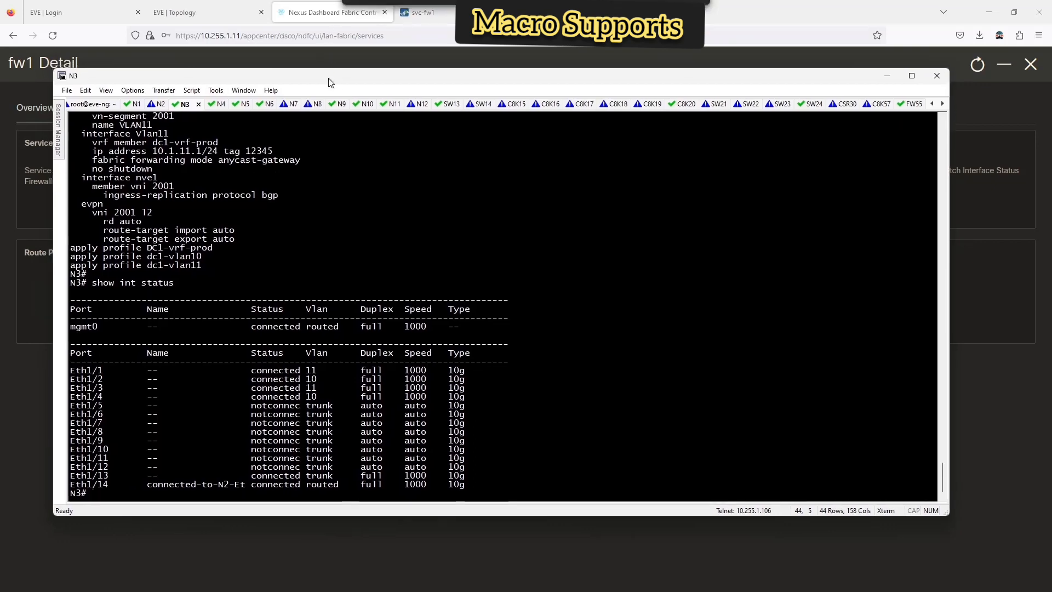
{"action": "left_click", "coordinate": [415, 12]}
{"action": "left_click", "coordinate": [221, 17]}
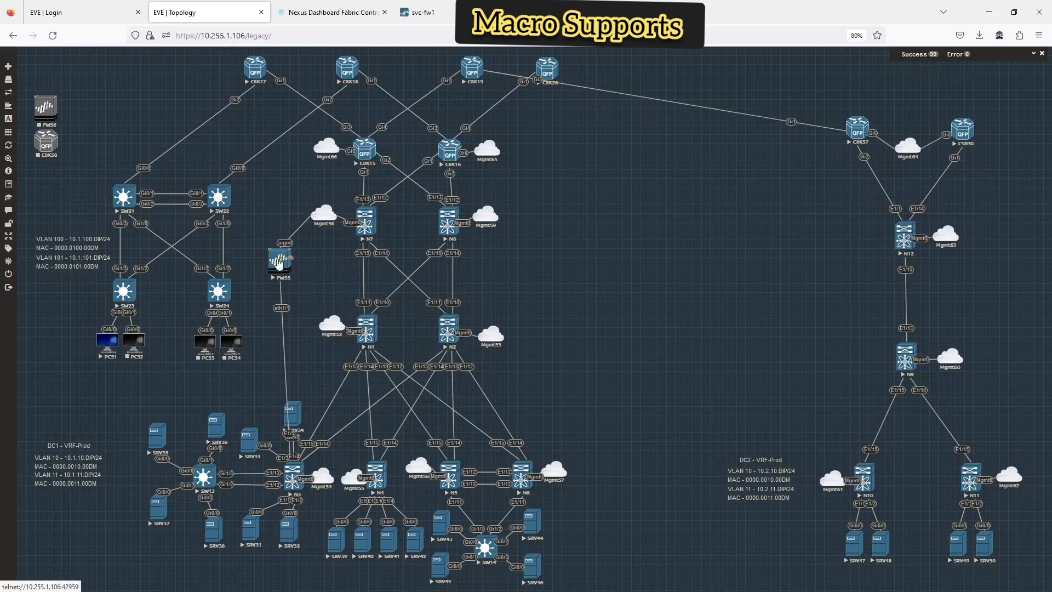
- Change the firewall's ethernet1/1 interface type from Tap to Layer2 and save it
{"action": "left_click", "coordinate": [418, 12]}
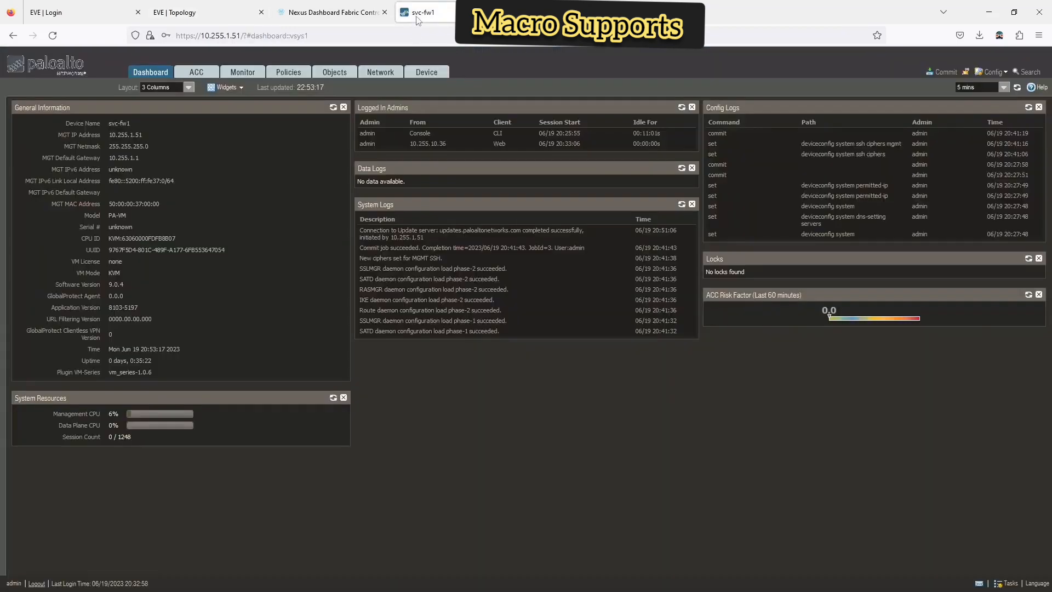
{"action": "left_click", "coordinate": [383, 75]}
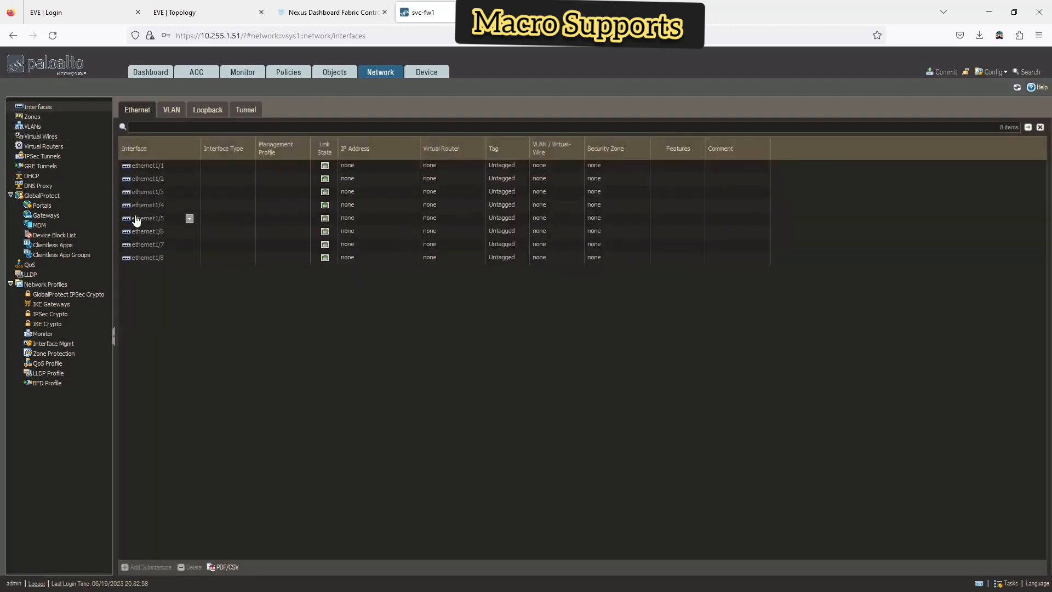
{"action": "left_click", "coordinate": [145, 166]}
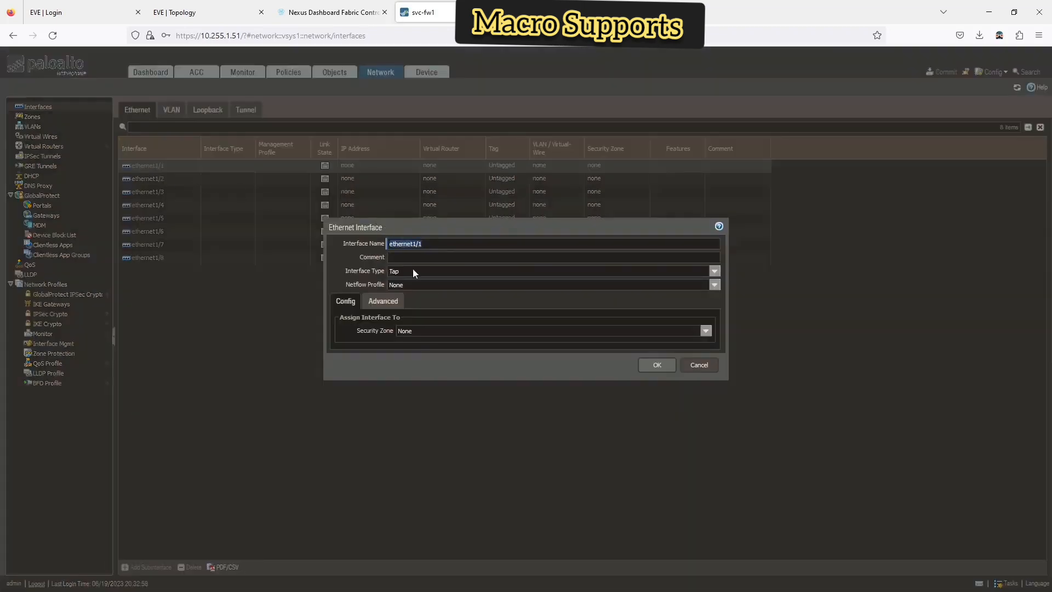
{"action": "left_click", "coordinate": [714, 272]}
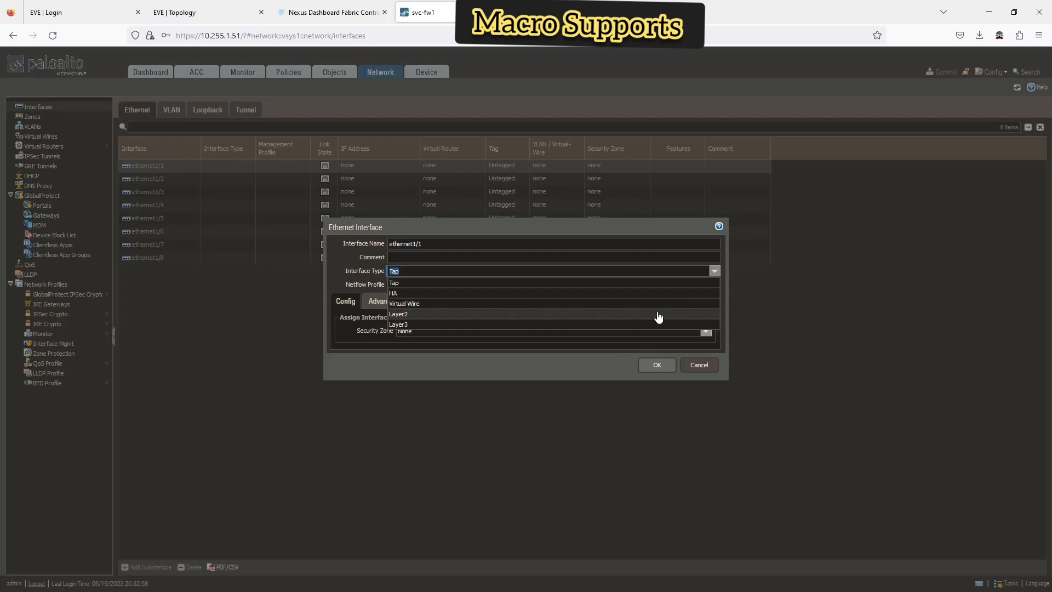
{"action": "left_click", "coordinate": [529, 373]}
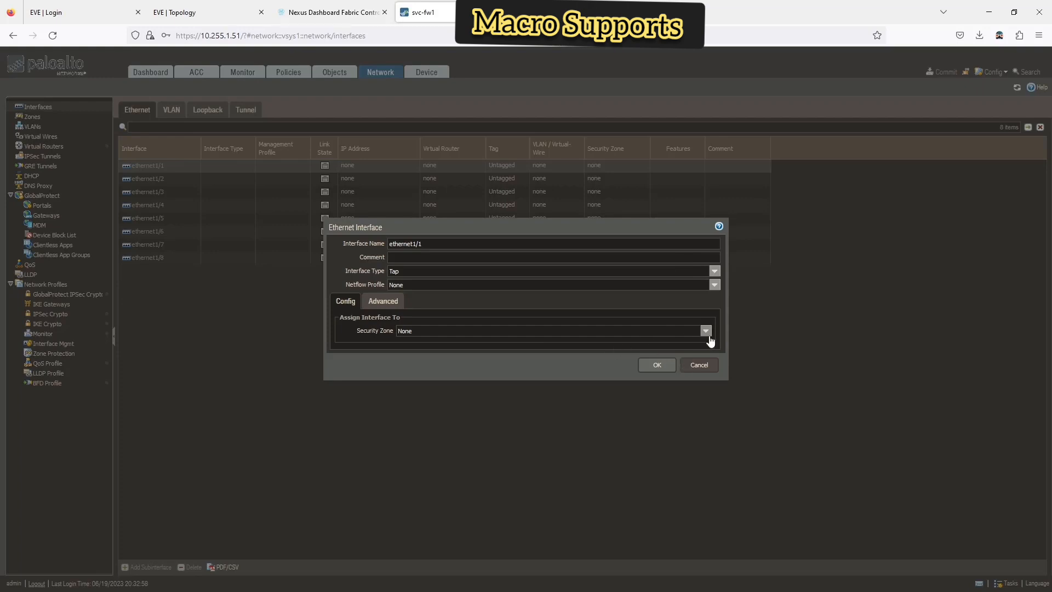
{"action": "left_click", "coordinate": [531, 333]}
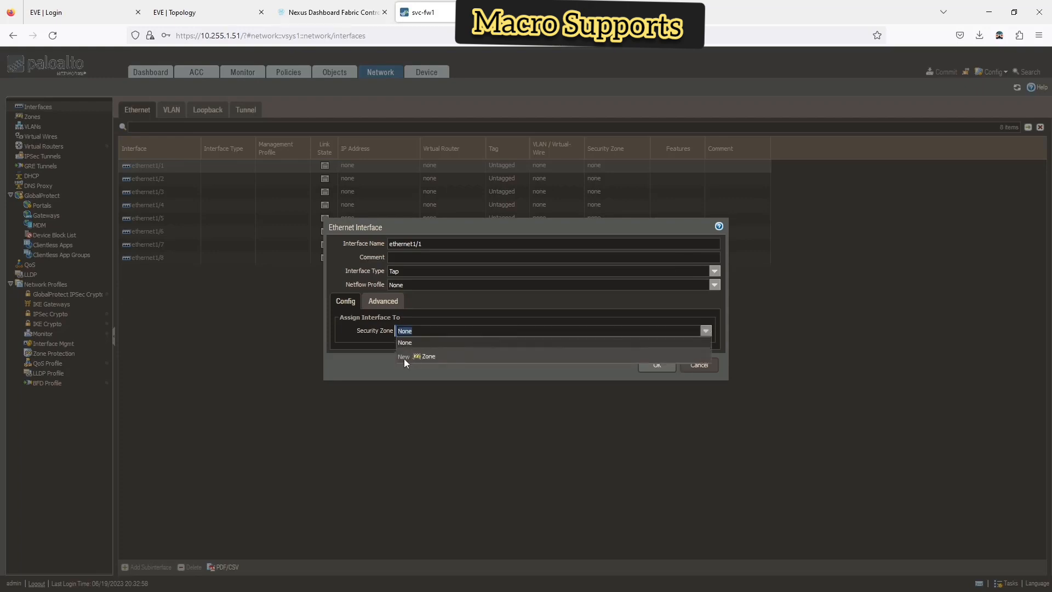
{"action": "left_click", "coordinate": [382, 291]}
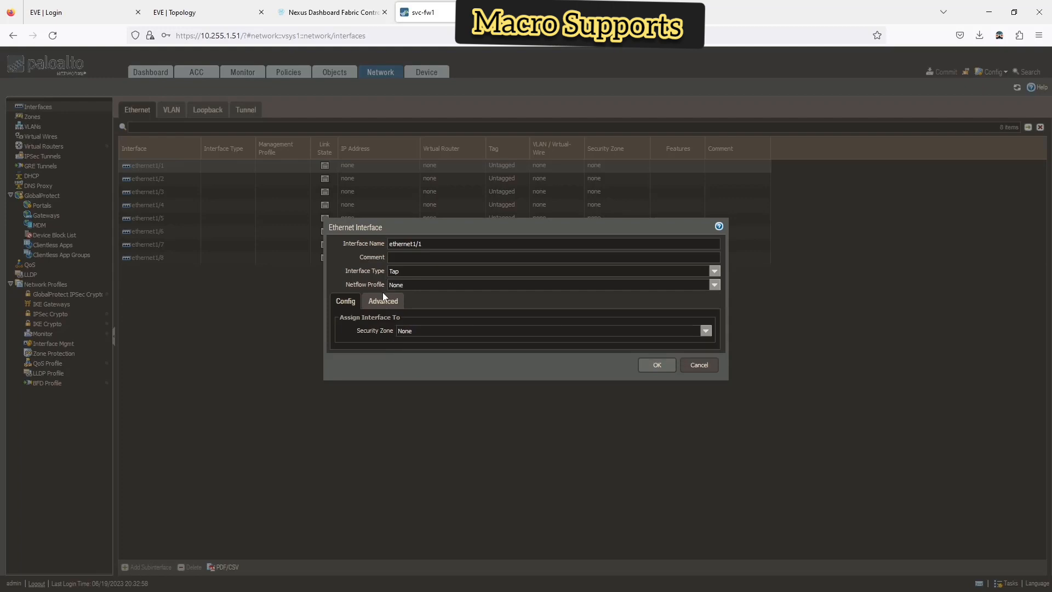
{"action": "left_click", "coordinate": [384, 299]}
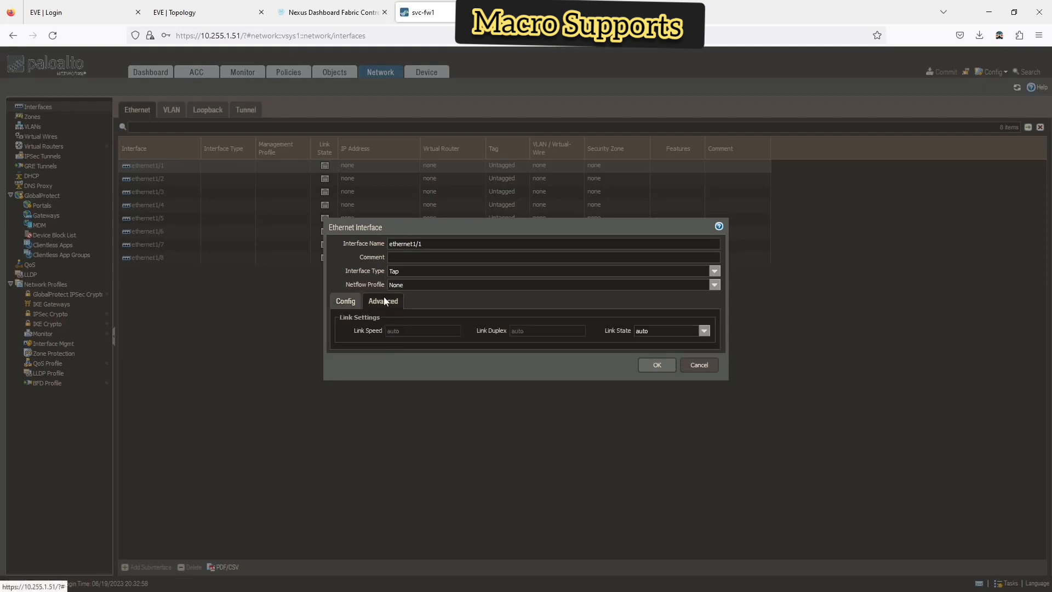
{"action": "left_click", "coordinate": [713, 271]}
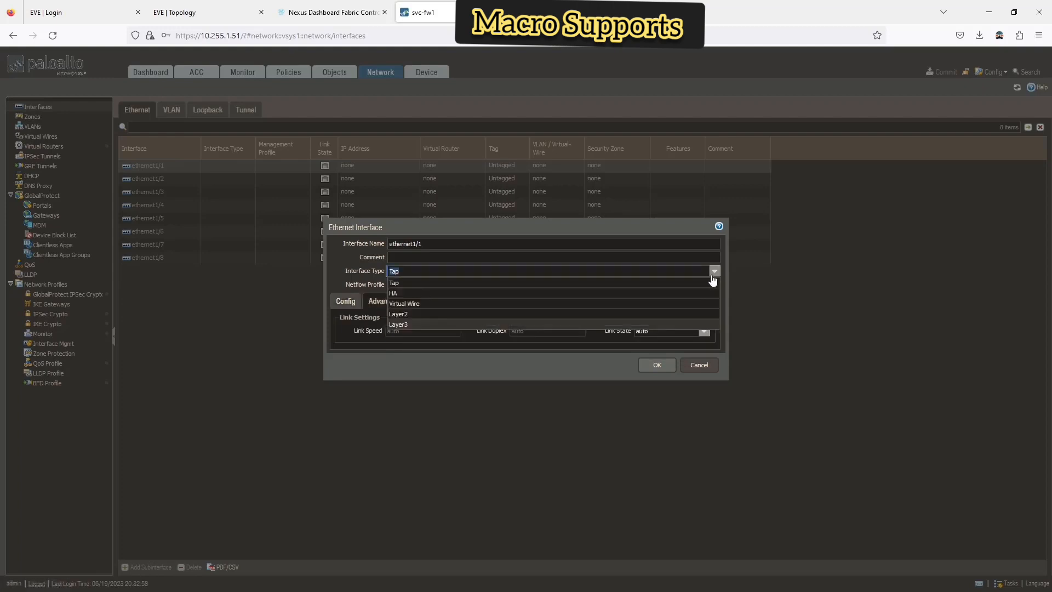
{"action": "left_click", "coordinate": [639, 313]}
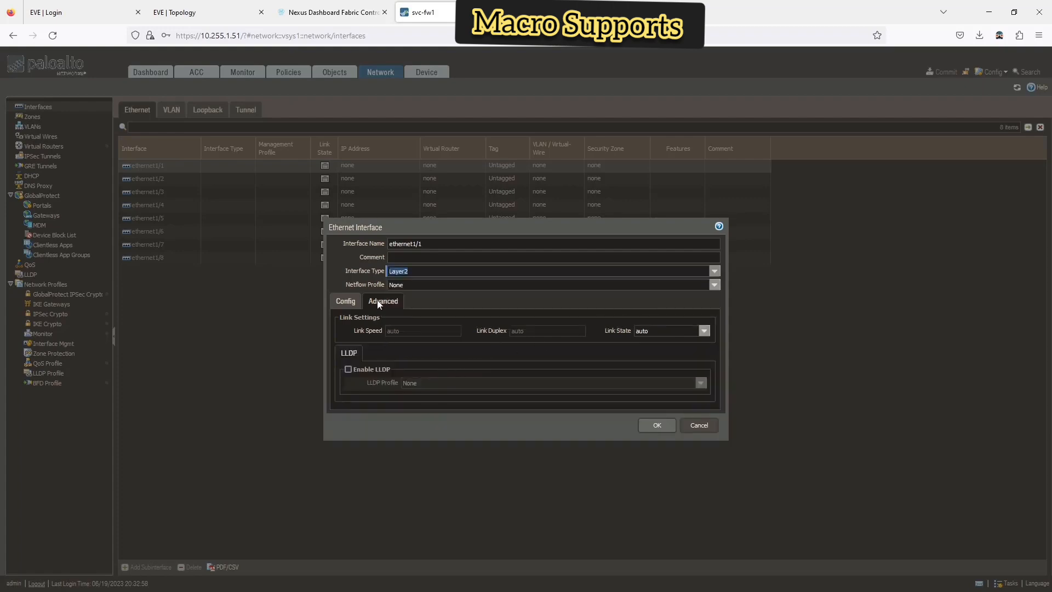
{"action": "left_click", "coordinate": [664, 429]}
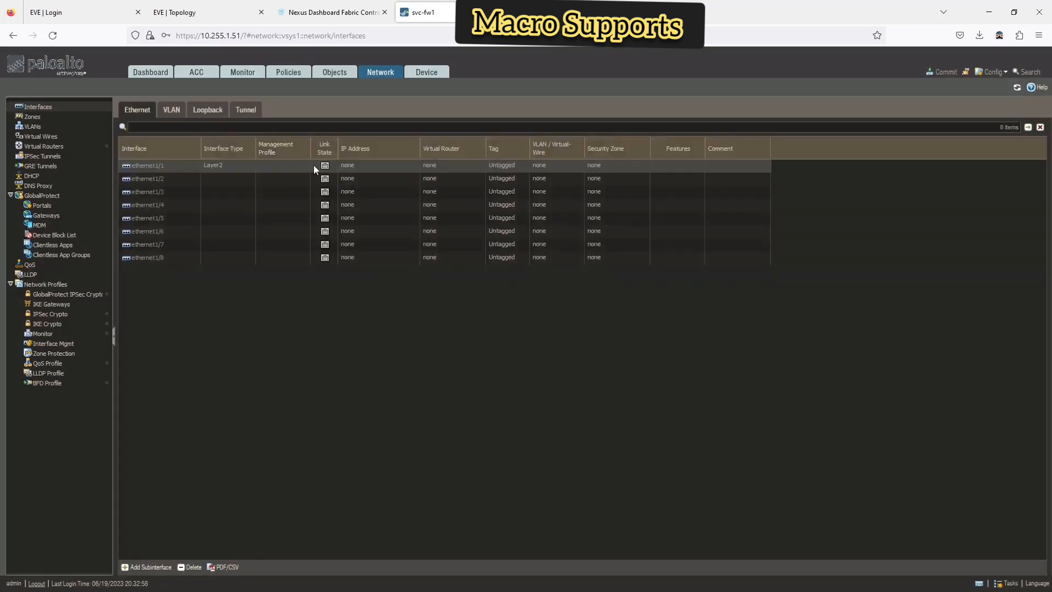
- Make ethernet1/1 Layer3, review its IPv4, IPv6 and Advanced settings with link state auto, and save
{"action": "left_click", "coordinate": [144, 166]}
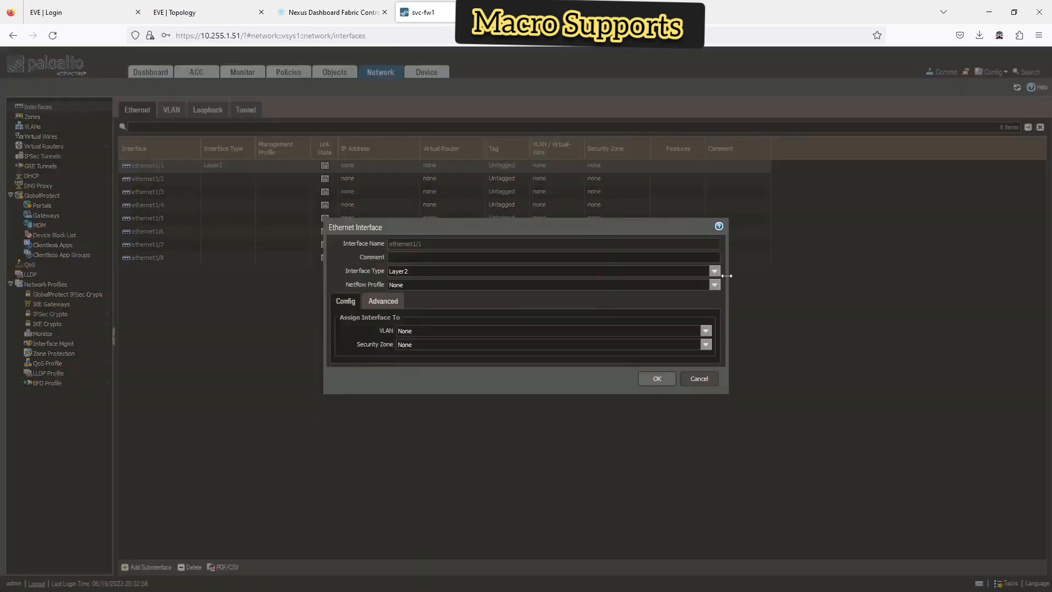
{"action": "left_click", "coordinate": [714, 271]}
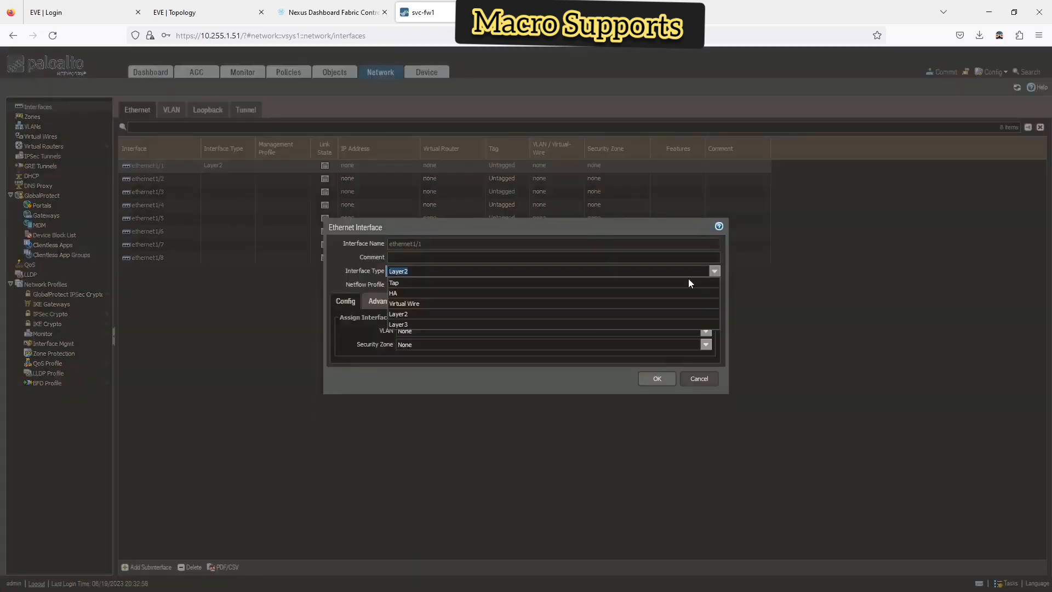
{"action": "left_click", "coordinate": [629, 324]}
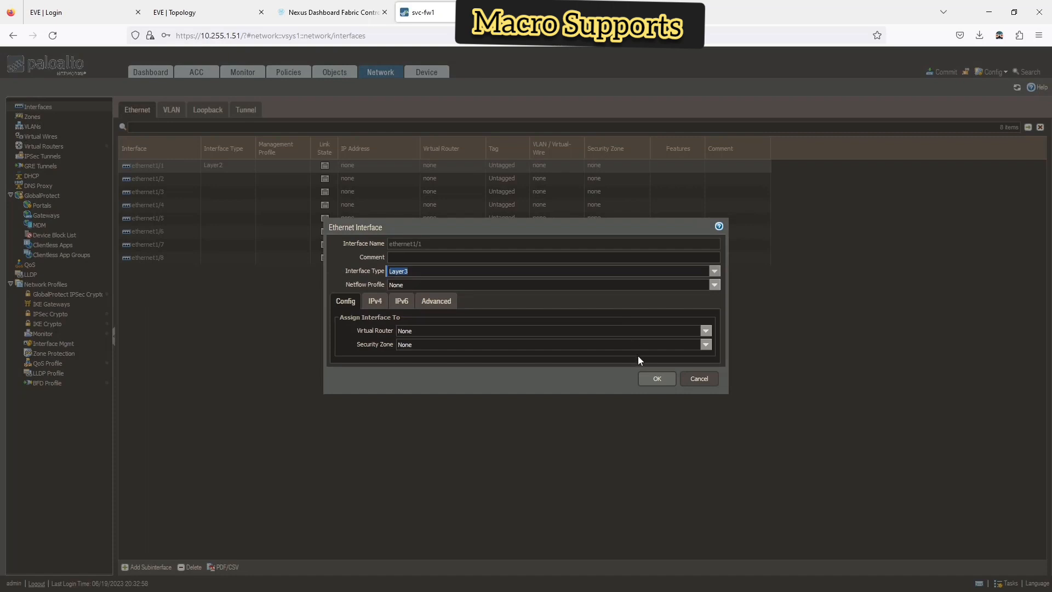
{"action": "left_click", "coordinate": [377, 301]}
{"action": "left_click", "coordinate": [409, 303]}
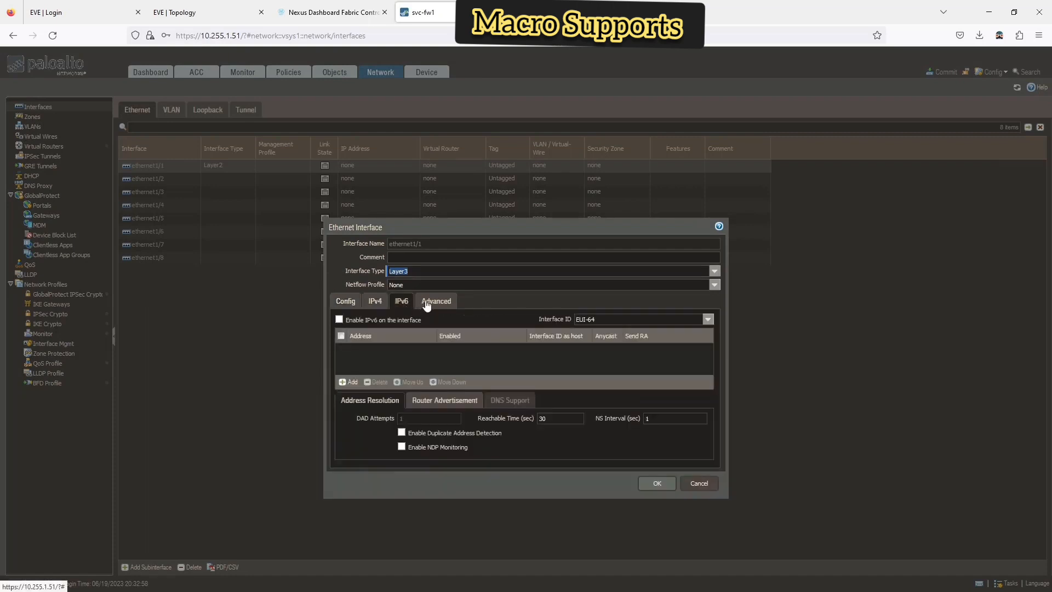
{"action": "left_click", "coordinate": [428, 302]}
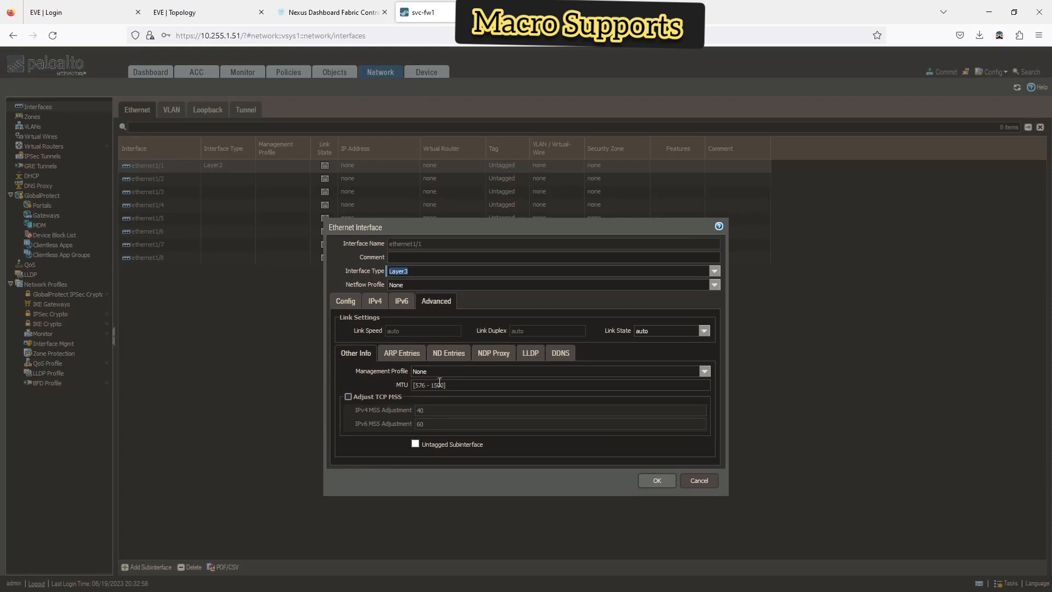
{"action": "left_click", "coordinate": [652, 333]}
{"action": "left_click", "coordinate": [705, 331]}
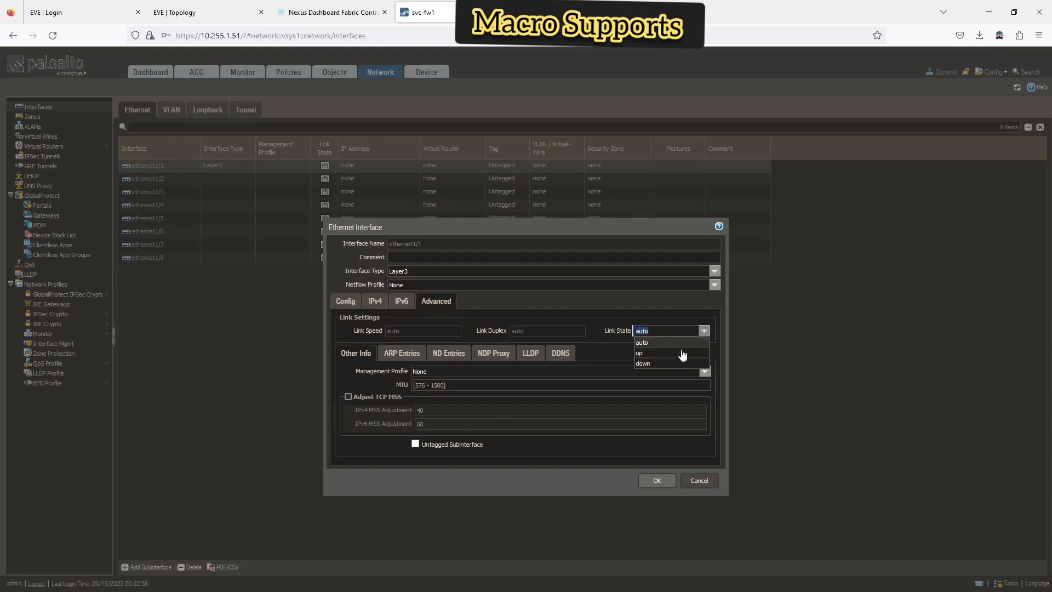
{"action": "left_click", "coordinate": [591, 331]}
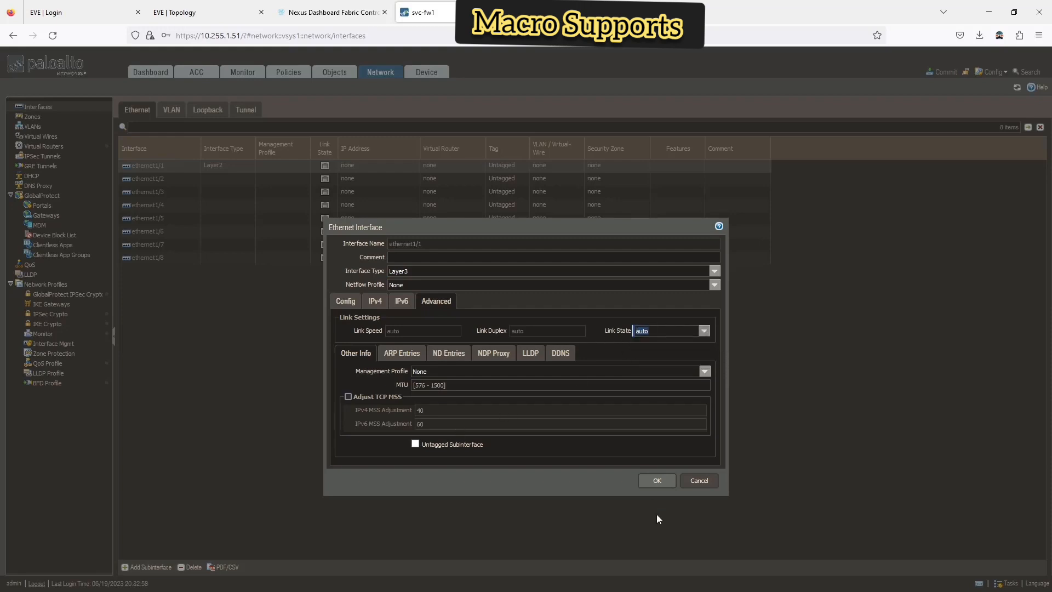
{"action": "left_click", "coordinate": [660, 482]}
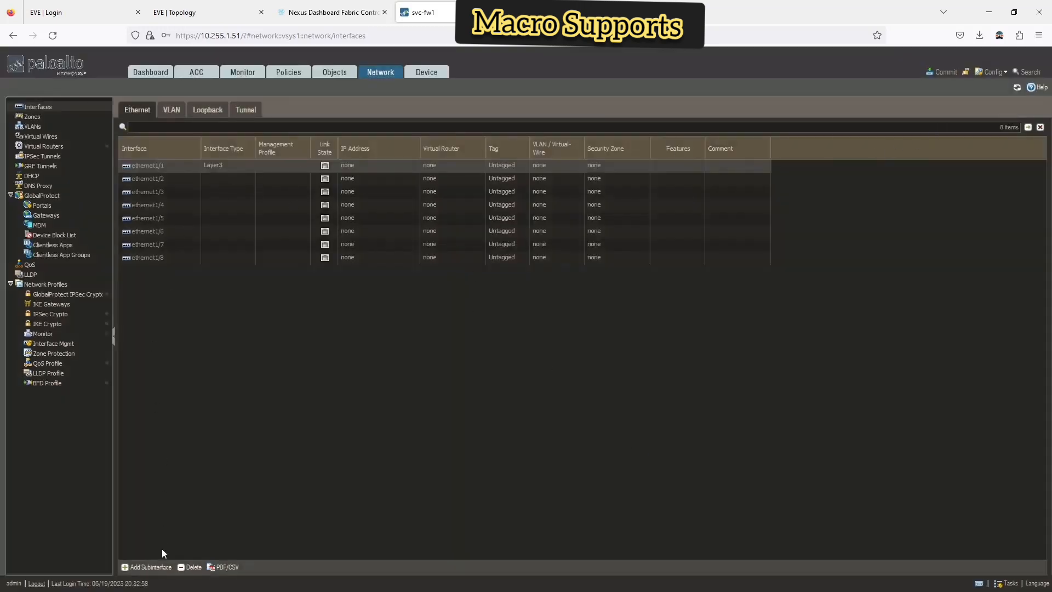
- Add subinterface ethernet1/1.201 with VLAN tag 201 on the default virtual router
{"action": "left_click", "coordinate": [147, 567]}
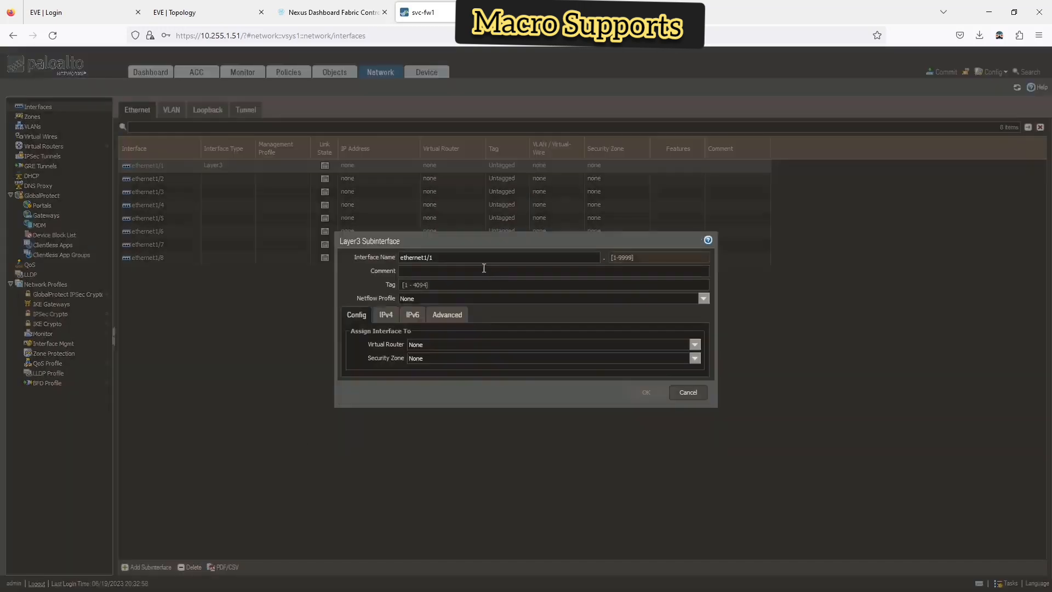
{"action": "left_click", "coordinate": [624, 255]}
{"action": "type", "text": "201"}
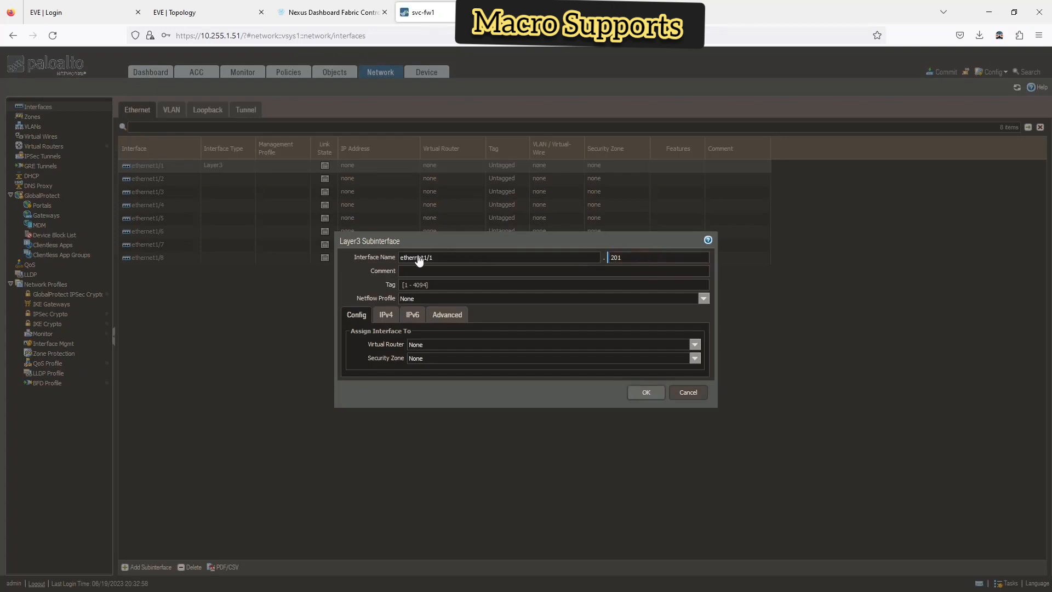
{"action": "left_click", "coordinate": [429, 282]}
{"action": "type", "text": "201"}
{"action": "left_click", "coordinate": [695, 344]}
{"action": "left_click", "coordinate": [472, 366]}
- Create a new security zone named 'inside' for the subinterface
{"action": "left_click", "coordinate": [695, 358]}
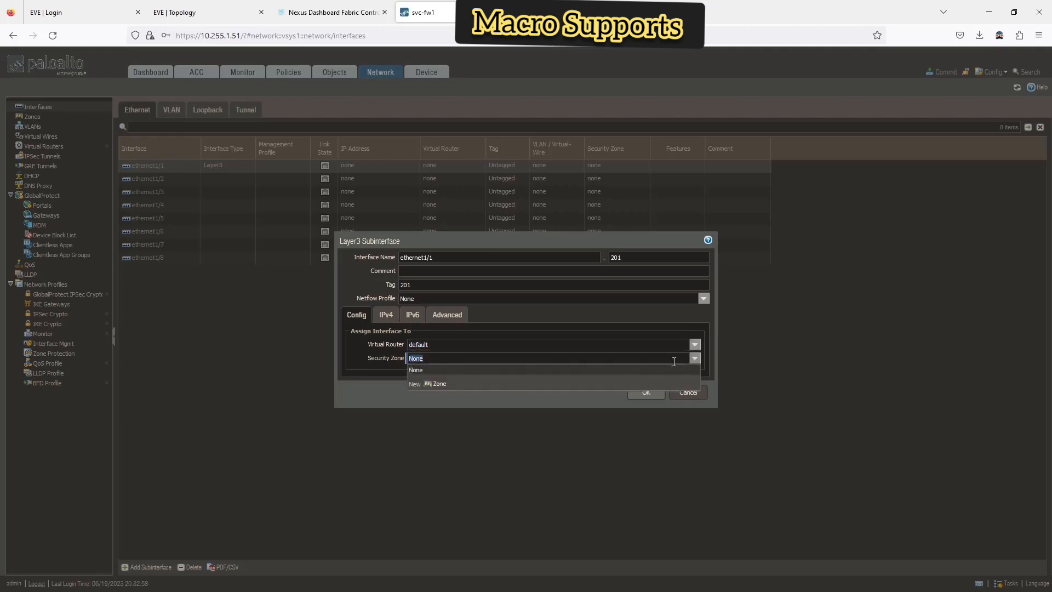
{"action": "left_click", "coordinate": [439, 384]}
{"action": "type", "text": "inside"}
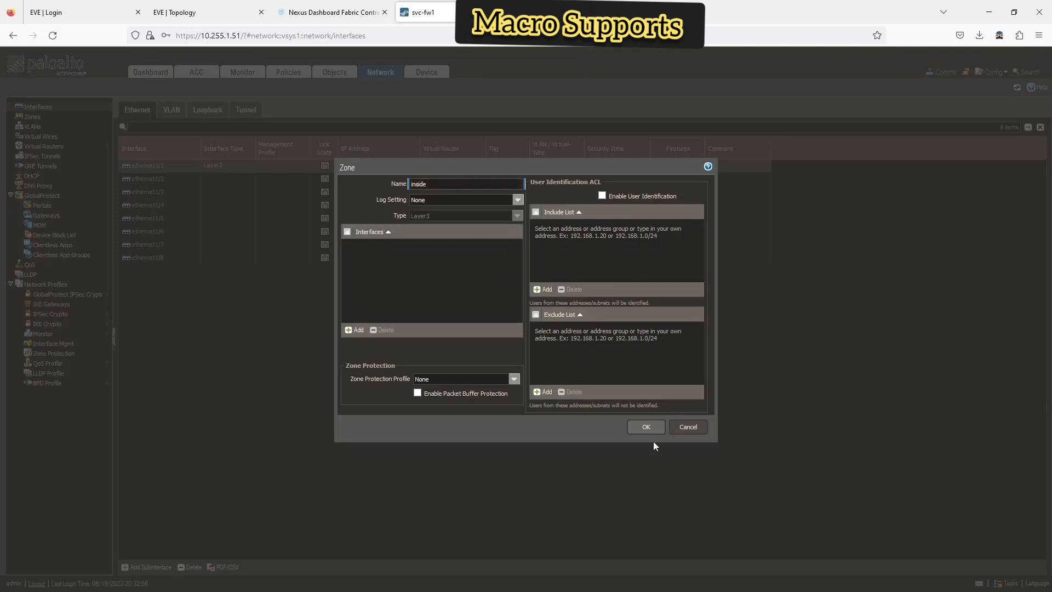
{"action": "left_click", "coordinate": [650, 428]}
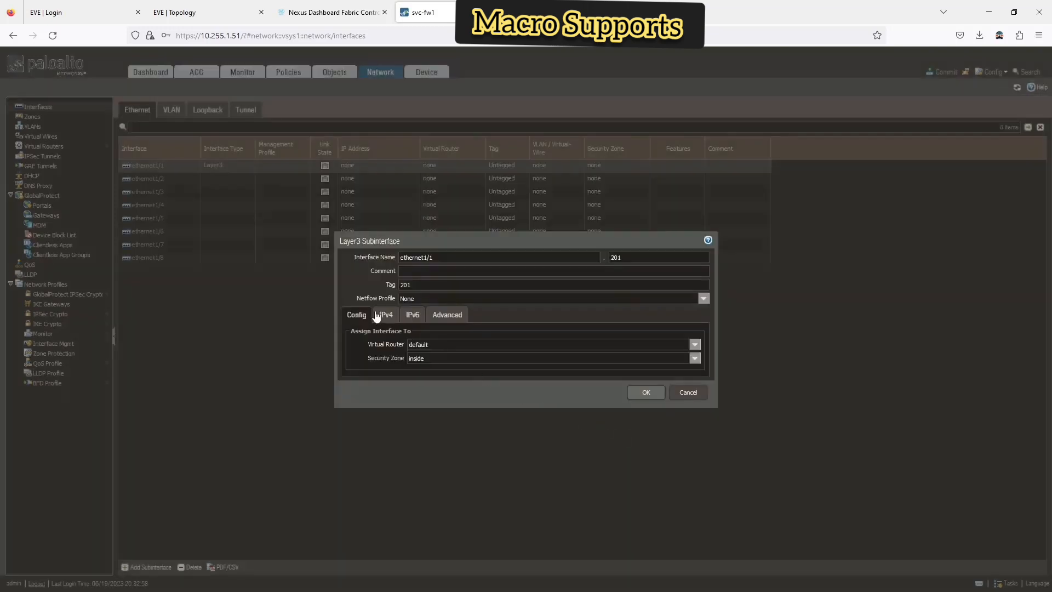
- Give the subinterface IPv4 address 10.1.201.2/24 and save it
{"action": "left_click", "coordinate": [376, 316]}
{"action": "left_click", "coordinate": [360, 419]}
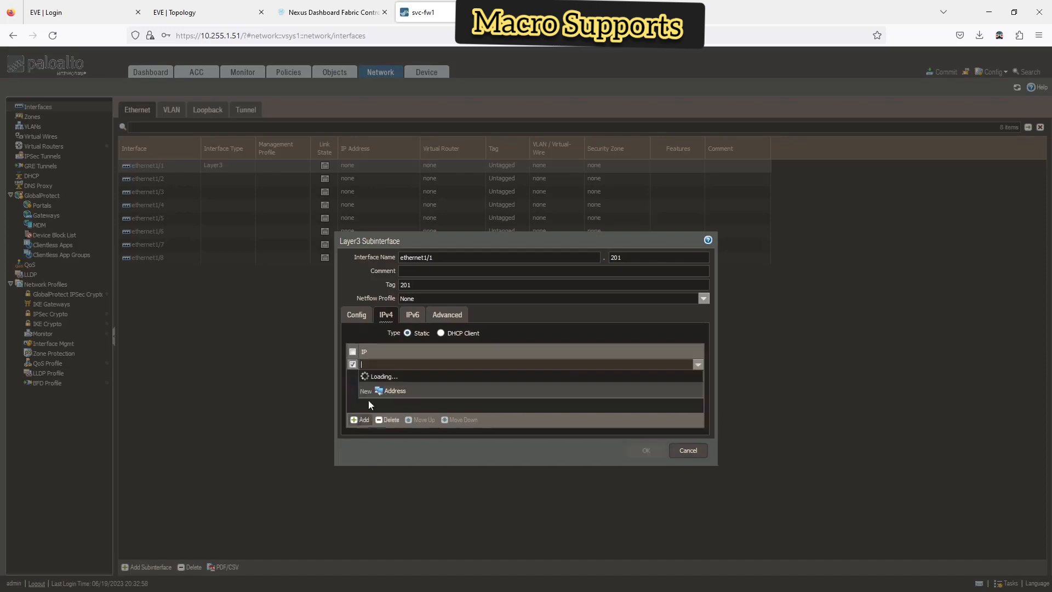
{"action": "type", "text": "10."}
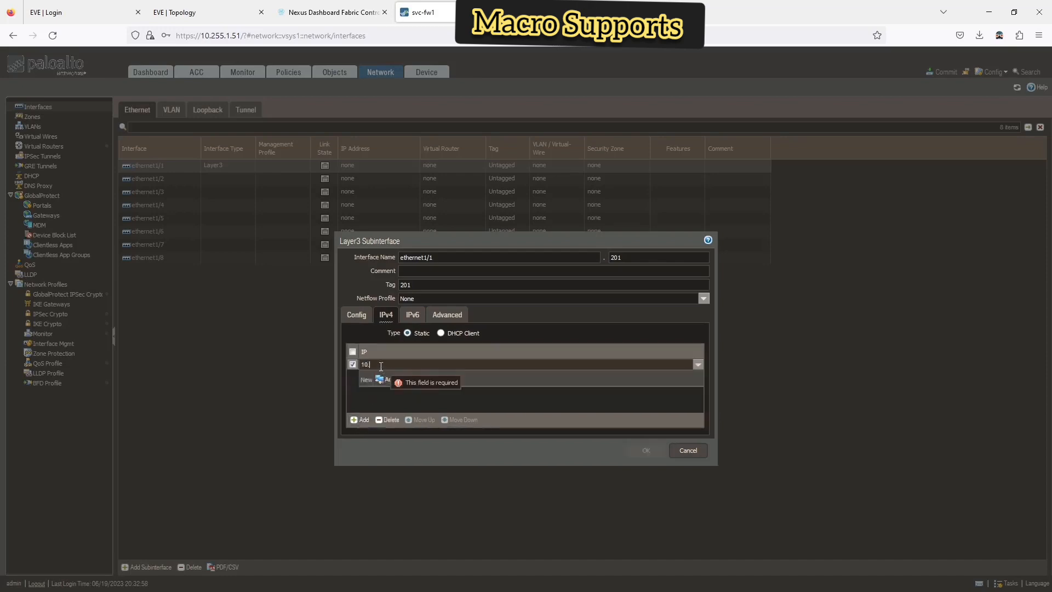
{"action": "type", "text": "1.200"}
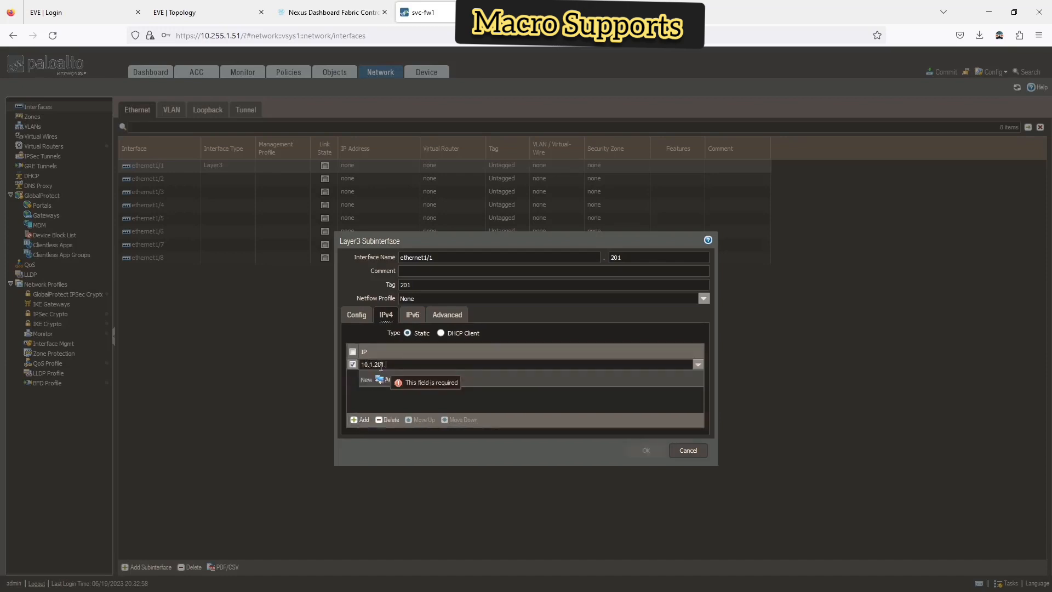
{"action": "type", "text": ".2/24"}
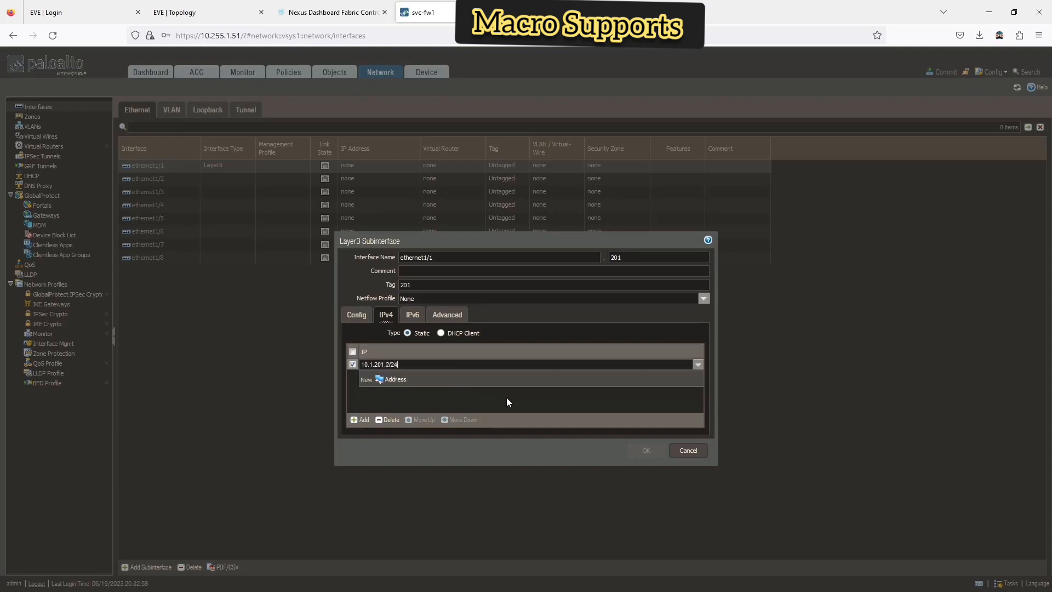
{"action": "left_click", "coordinate": [533, 401]}
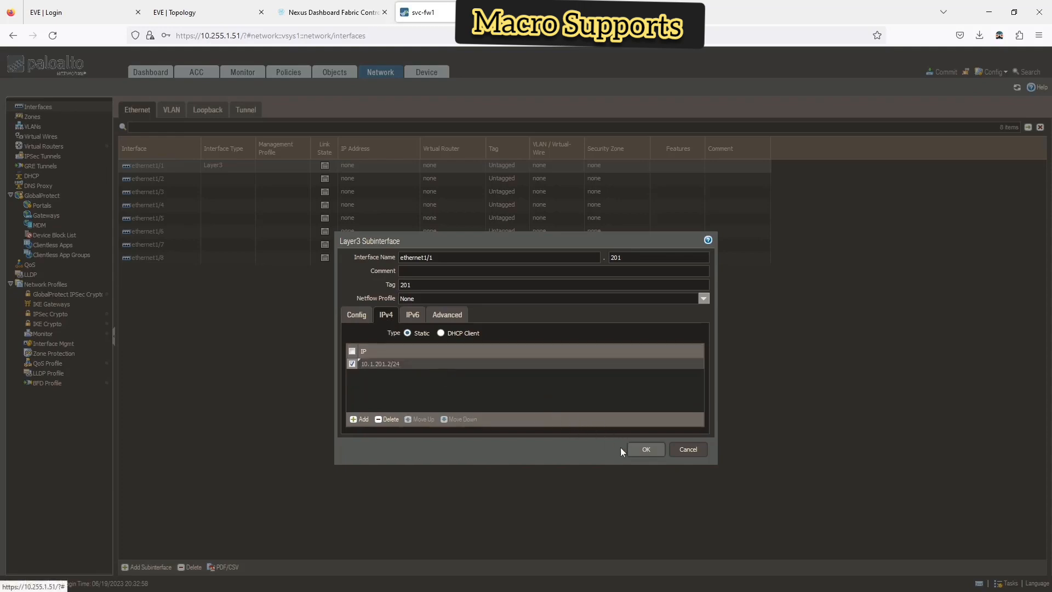
{"action": "left_click", "coordinate": [646, 449]}
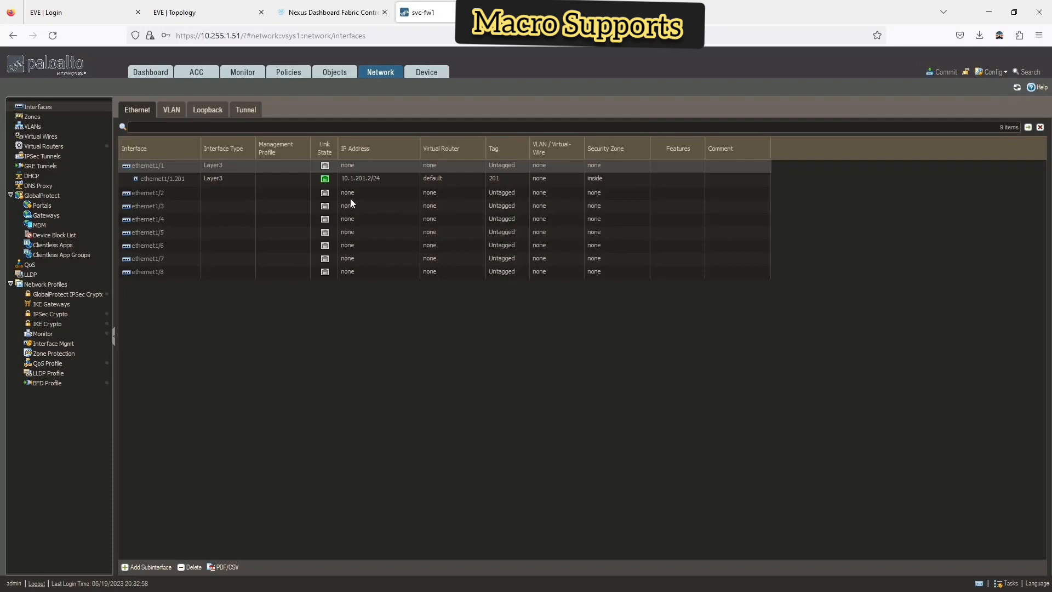
- Add subinterface ethernet1/1.202 with VLAN tag 202 on the default virtual router
{"action": "left_click", "coordinate": [164, 568]}
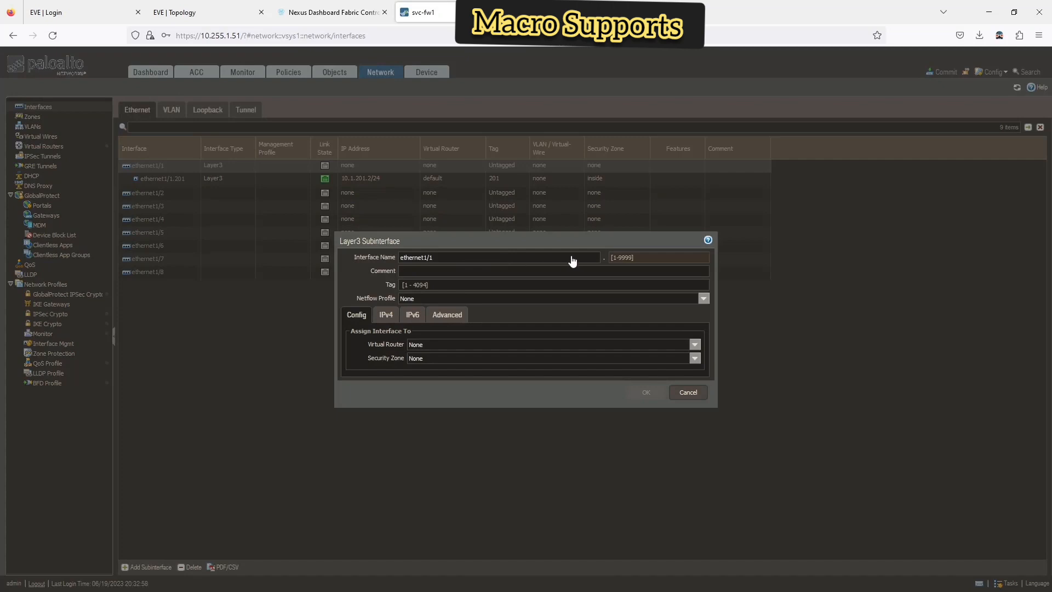
{"action": "left_click", "coordinate": [644, 256]}
{"action": "type", "text": "202"}
{"action": "key", "text": "Tab"}
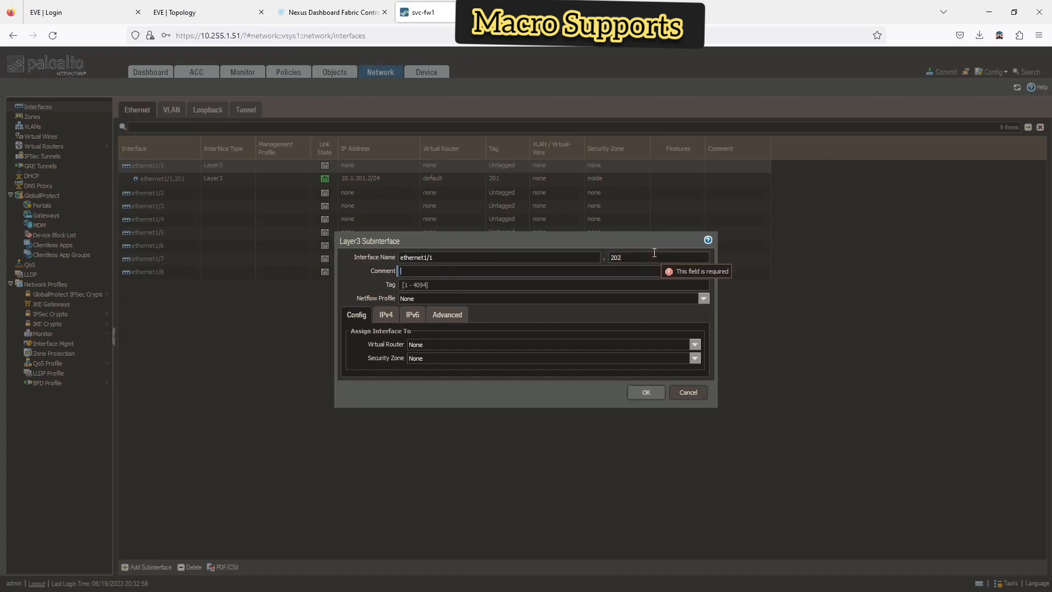
{"action": "key", "text": "Tab"}
{"action": "type", "text": "202"}
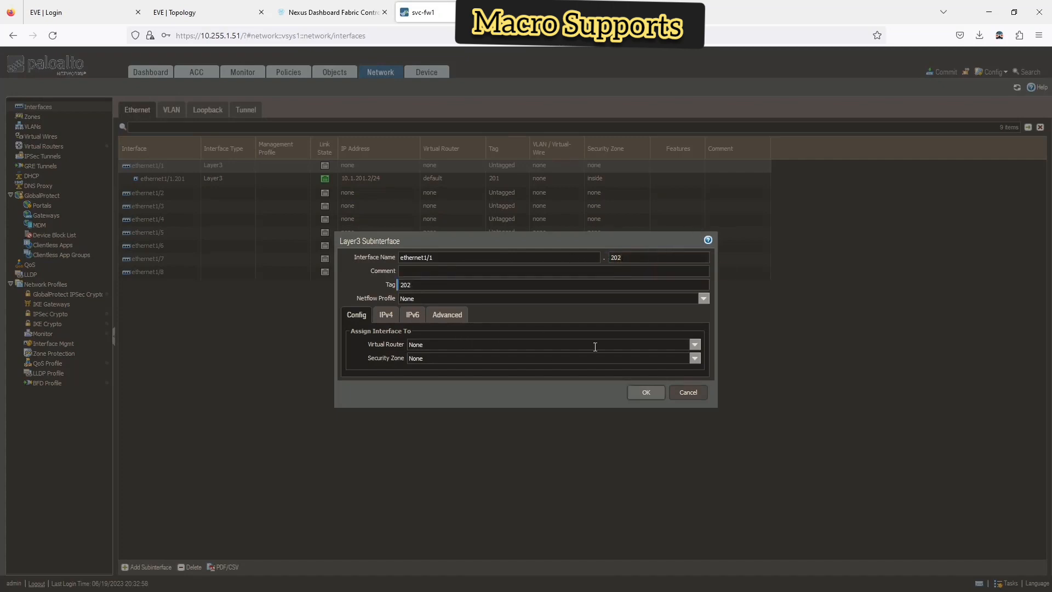
{"action": "left_click", "coordinate": [695, 344]}
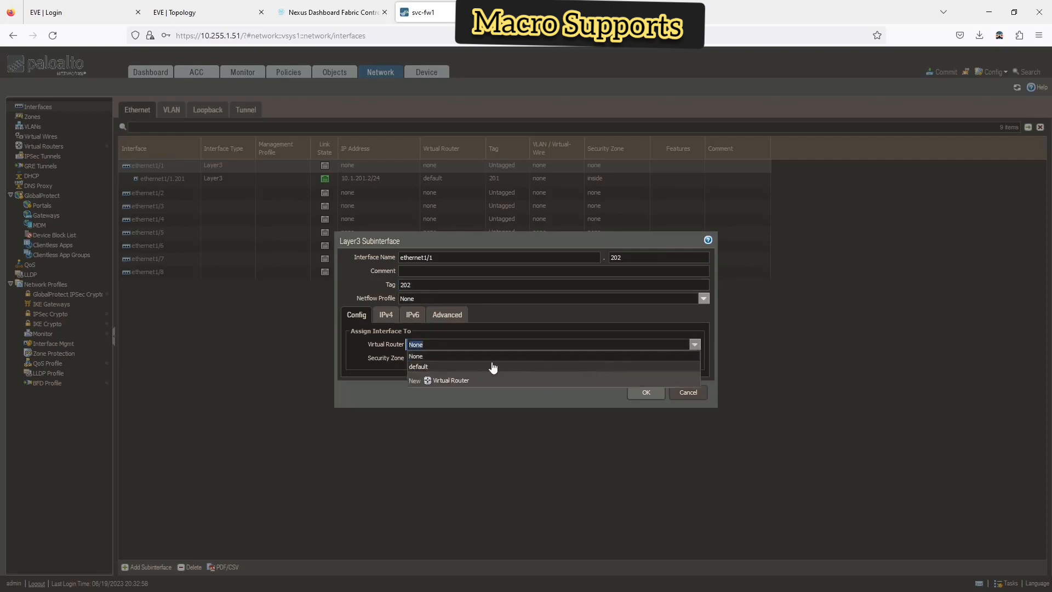
{"action": "left_click", "coordinate": [450, 368]}
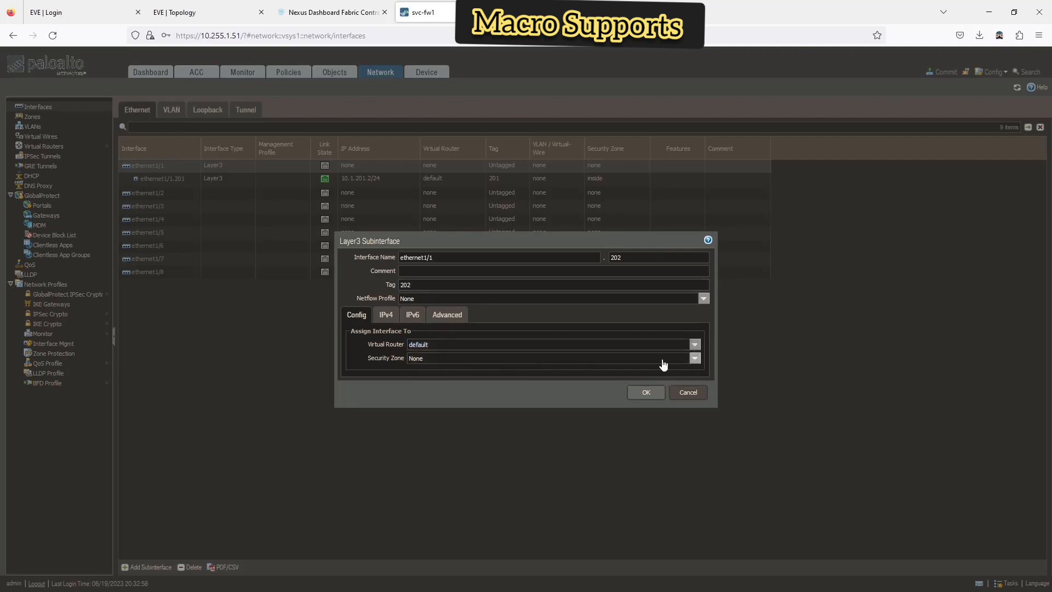
- Create a new security zone named 'outside' for the subinterface
{"action": "left_click", "coordinate": [422, 358]}
{"action": "left_click", "coordinate": [437, 394]}
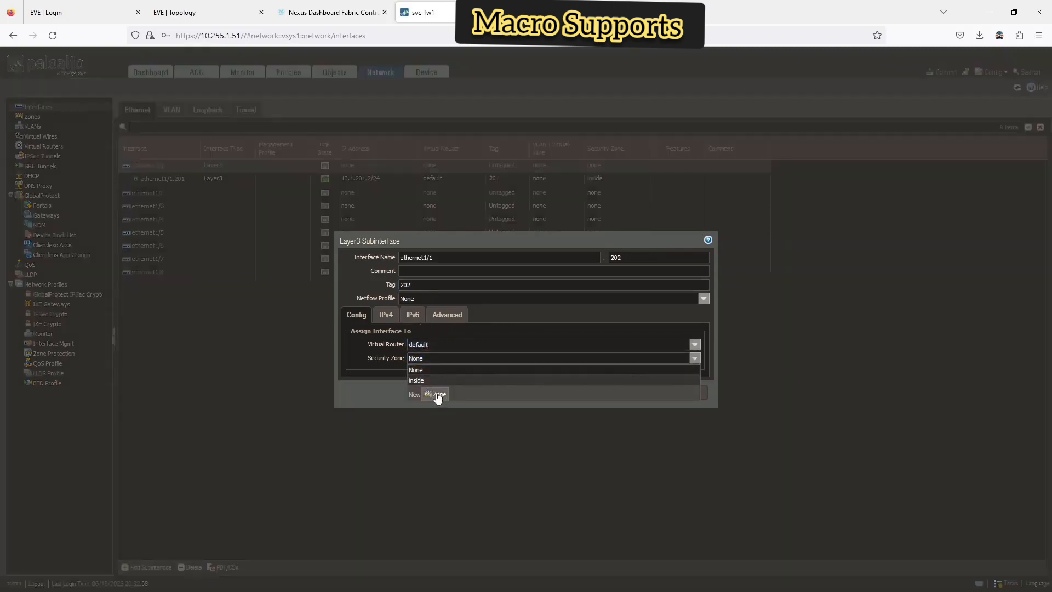
{"action": "type", "text": "outside"}
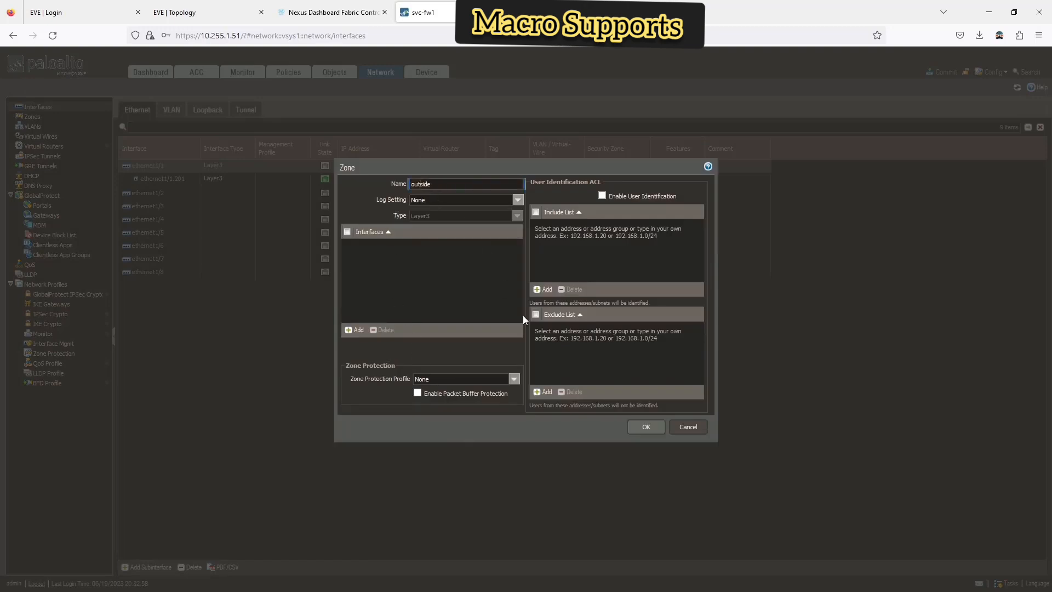
{"action": "left_click", "coordinate": [642, 426]}
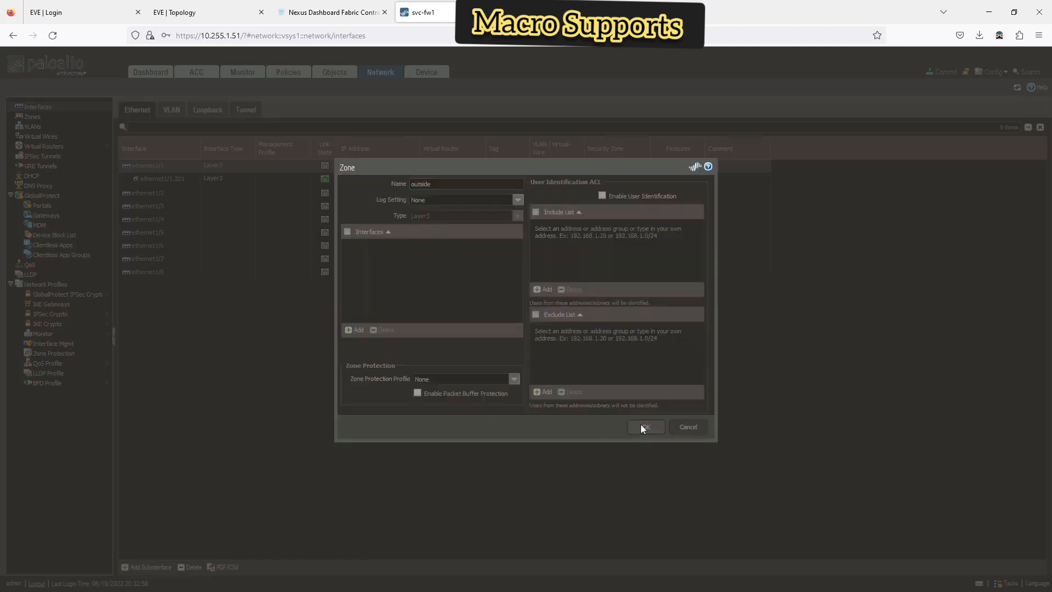
- Give the subinterface IPv4 address 10.1.202.2/24 and save it
{"action": "left_click", "coordinate": [380, 316]}
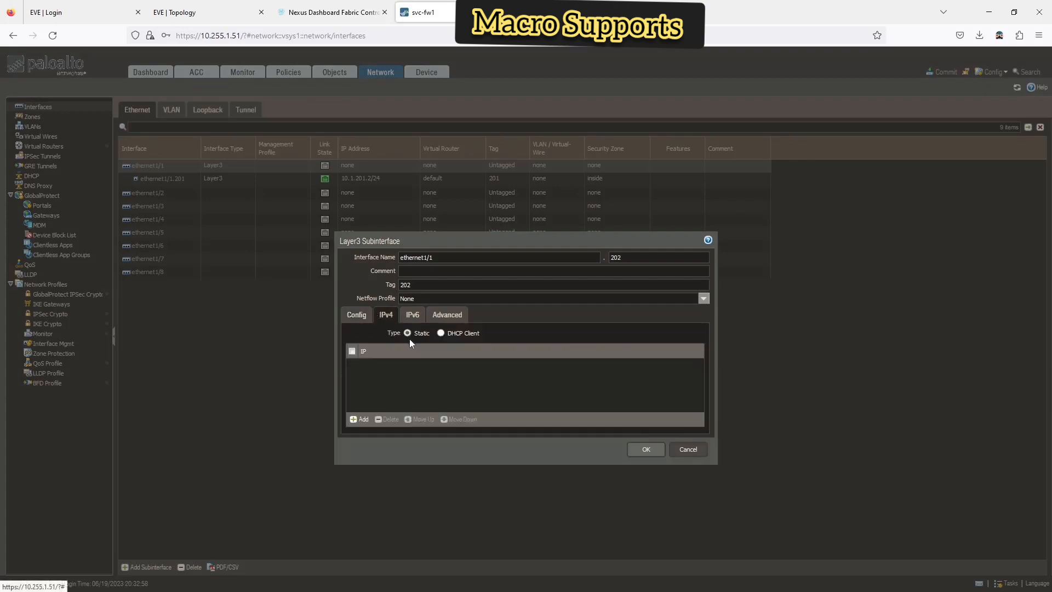
{"action": "left_click", "coordinate": [361, 420]}
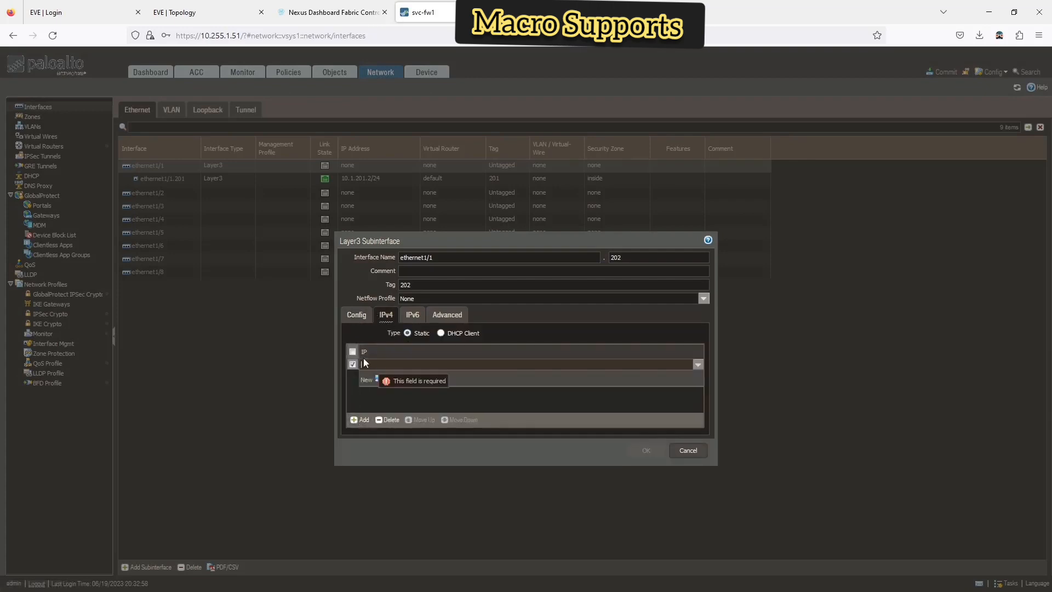
{"action": "type", "text": "10.1.202.2/24"}
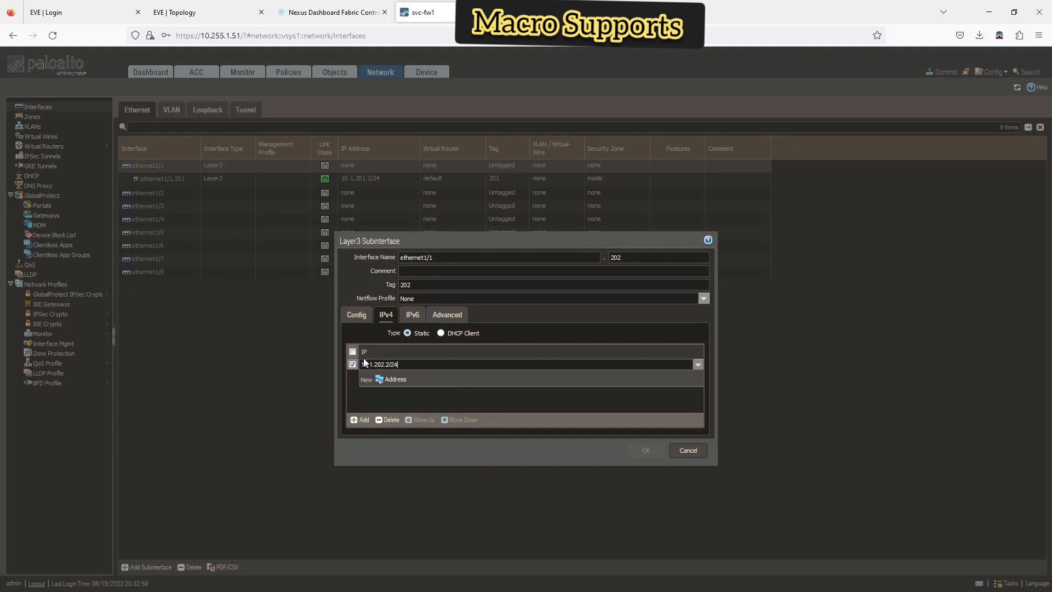
{"action": "left_click", "coordinate": [397, 401]}
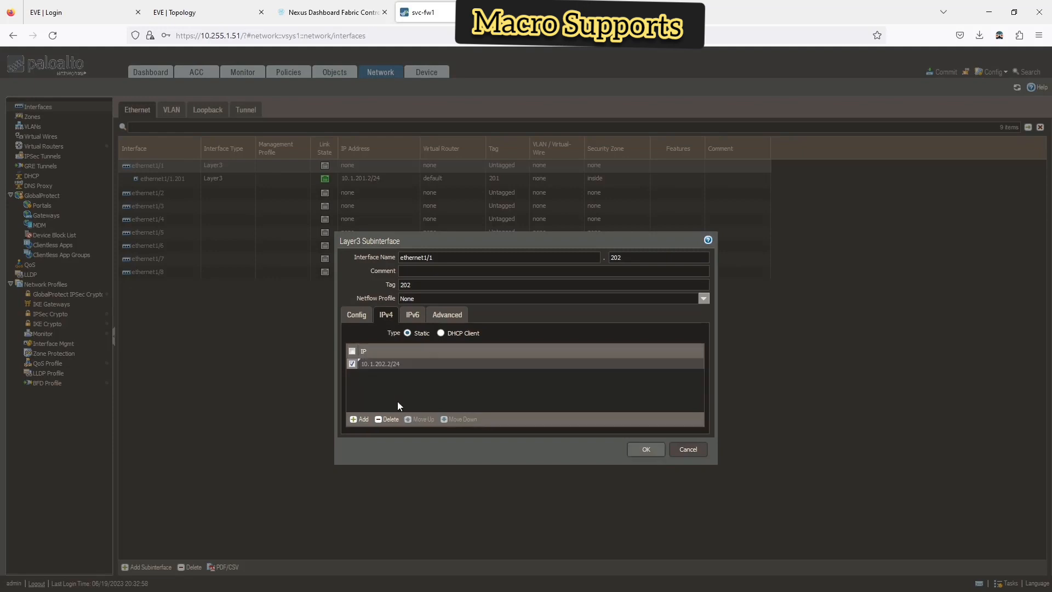
{"action": "left_click", "coordinate": [647, 449]}
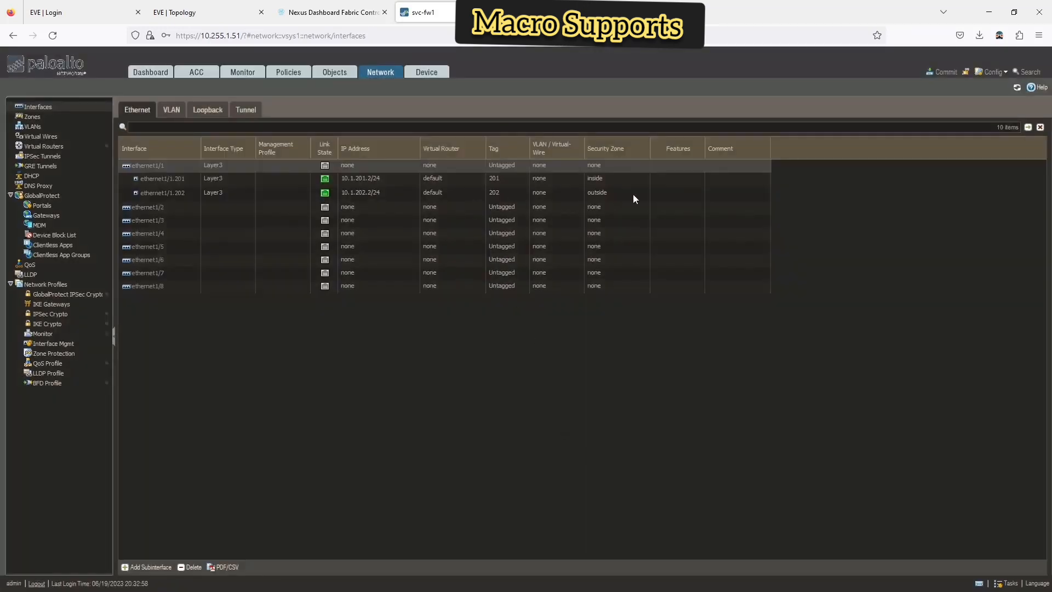
- Check the zone list, discard a new zone, then show the intrazone/interzone-default Security rules
{"action": "left_click", "coordinate": [59, 119]}
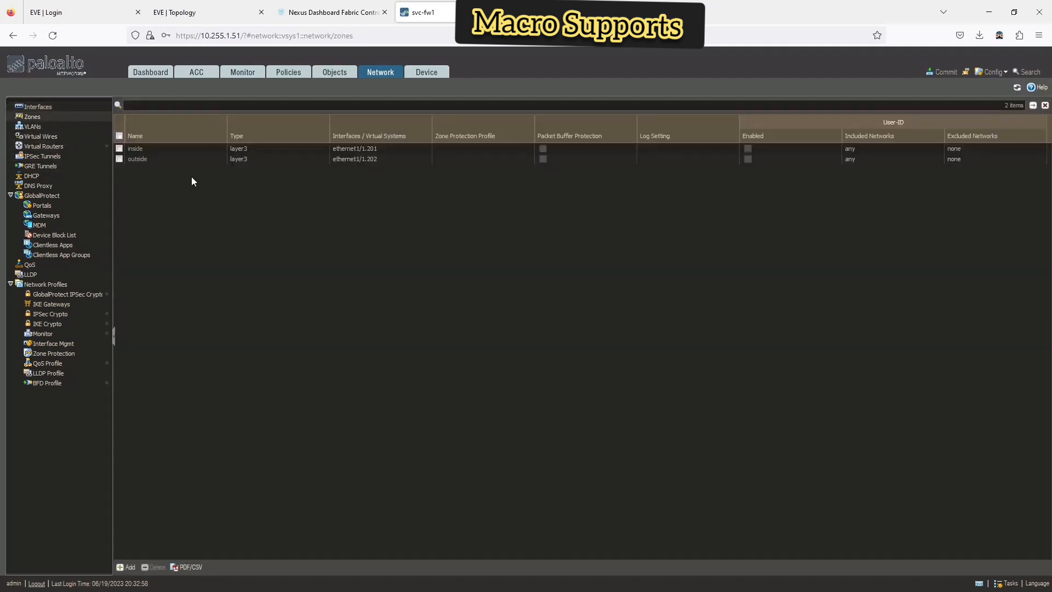
{"action": "left_click", "coordinate": [134, 567]}
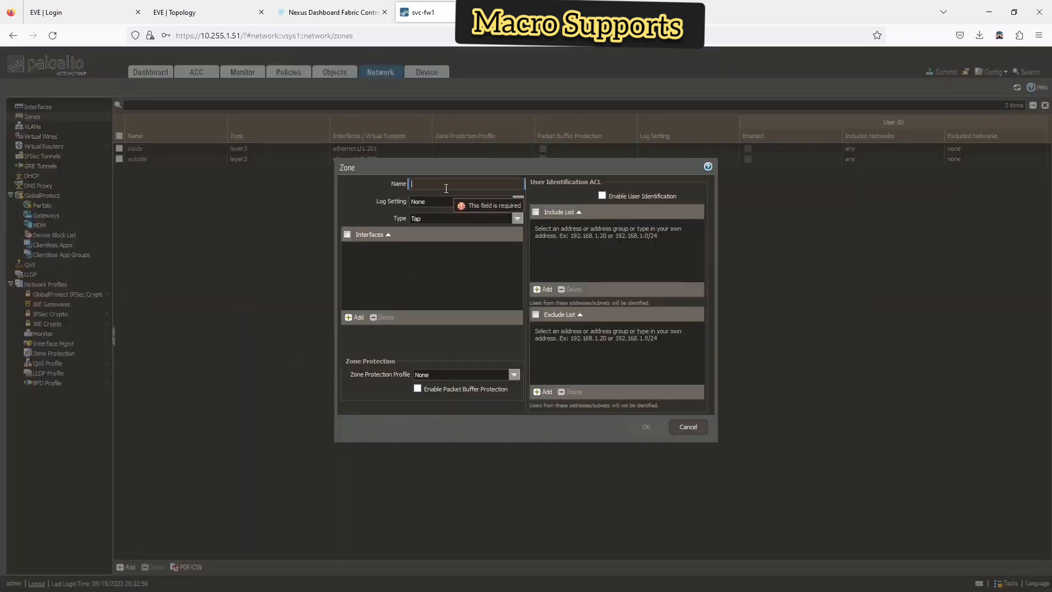
{"action": "left_click", "coordinate": [679, 425]}
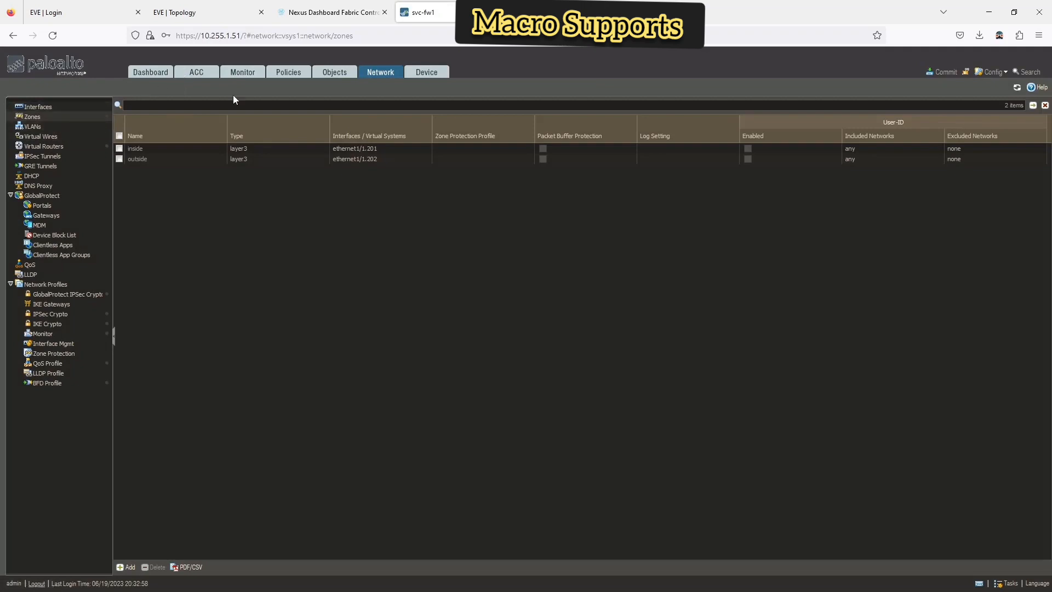
{"action": "left_click", "coordinate": [332, 75]}
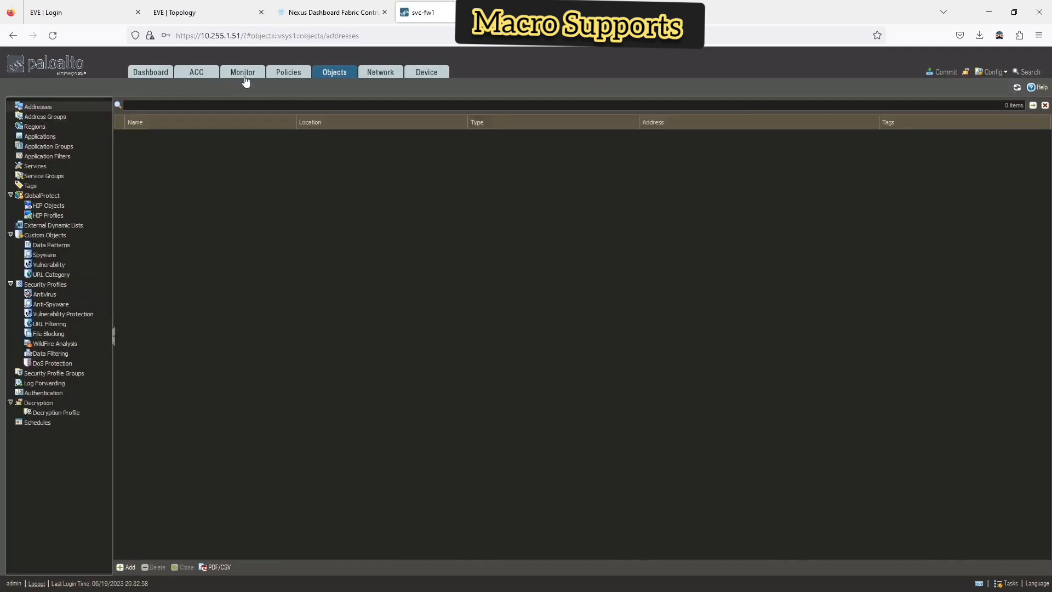
{"action": "left_click", "coordinate": [299, 73]}
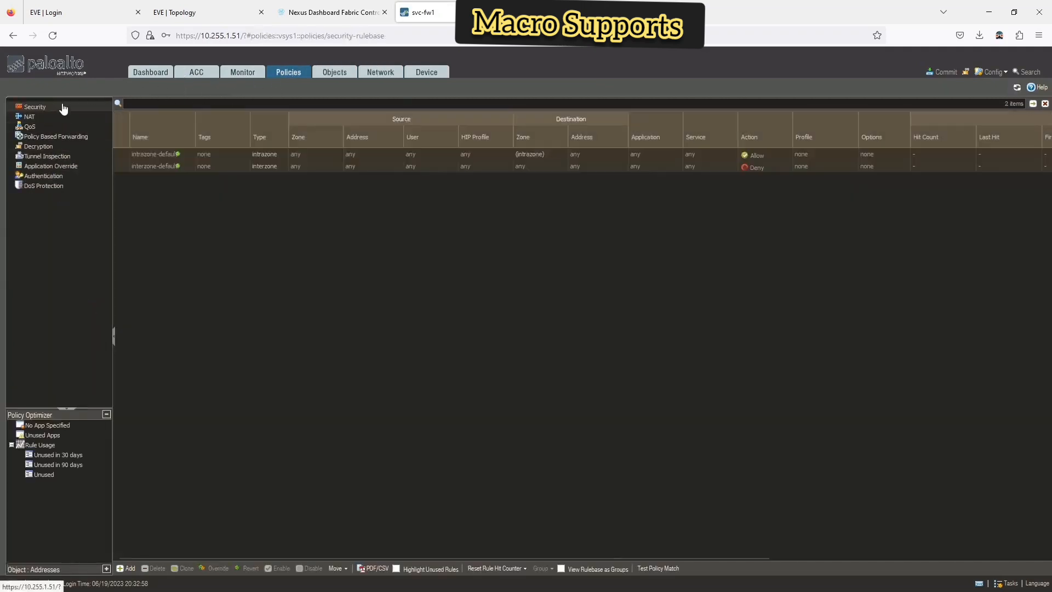
- Define interzone rule 'inside-to-outside' with source zone inside and destination zone outside
{"action": "left_click", "coordinate": [129, 566]}
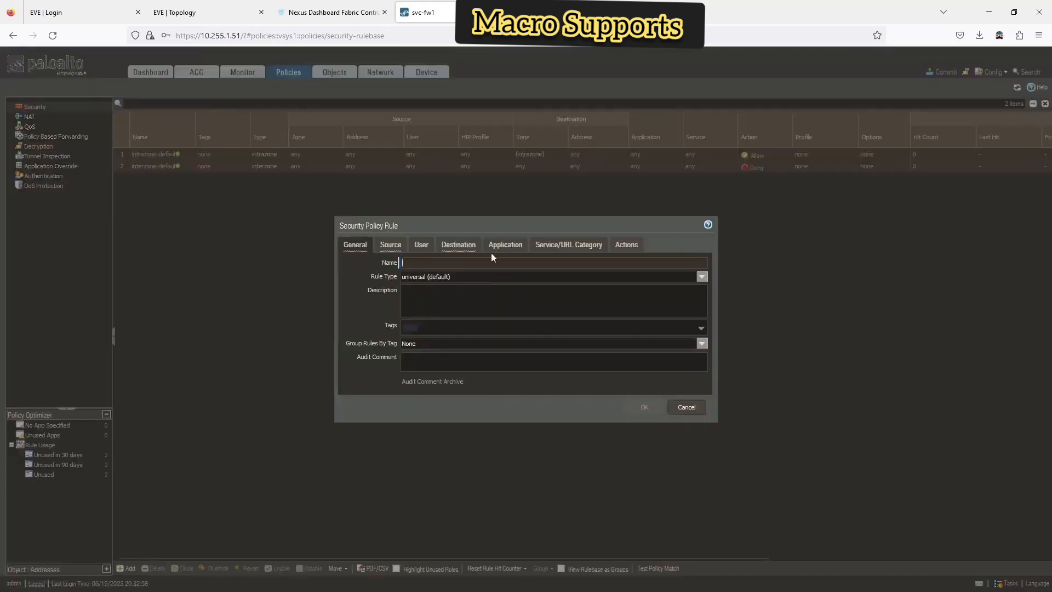
{"action": "type", "text": "inside-"}
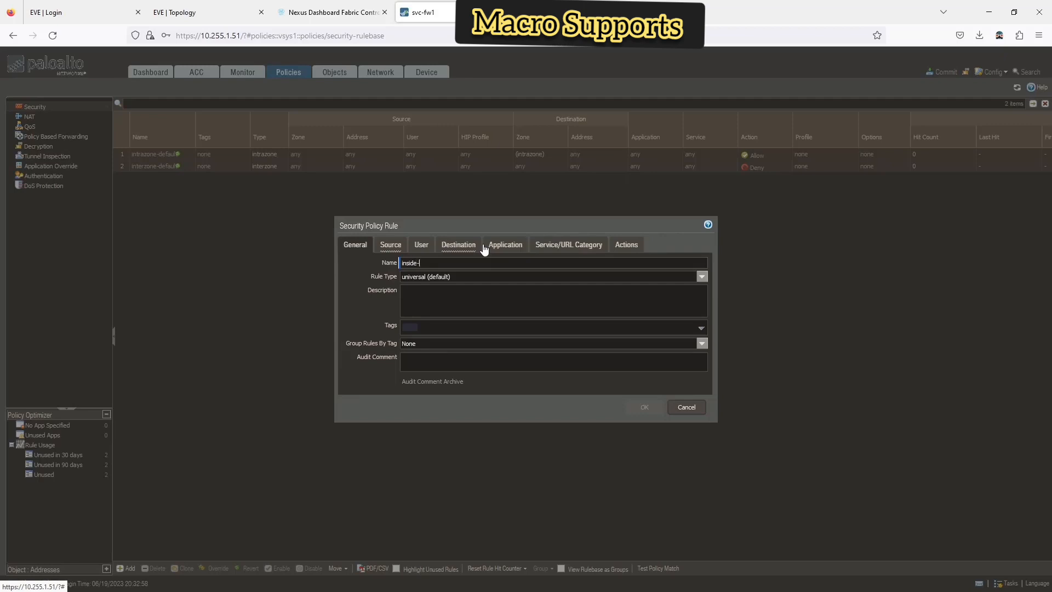
{"action": "type", "text": "to-outside"}
{"action": "left_click", "coordinate": [700, 278]}
{"action": "left_click", "coordinate": [638, 311]}
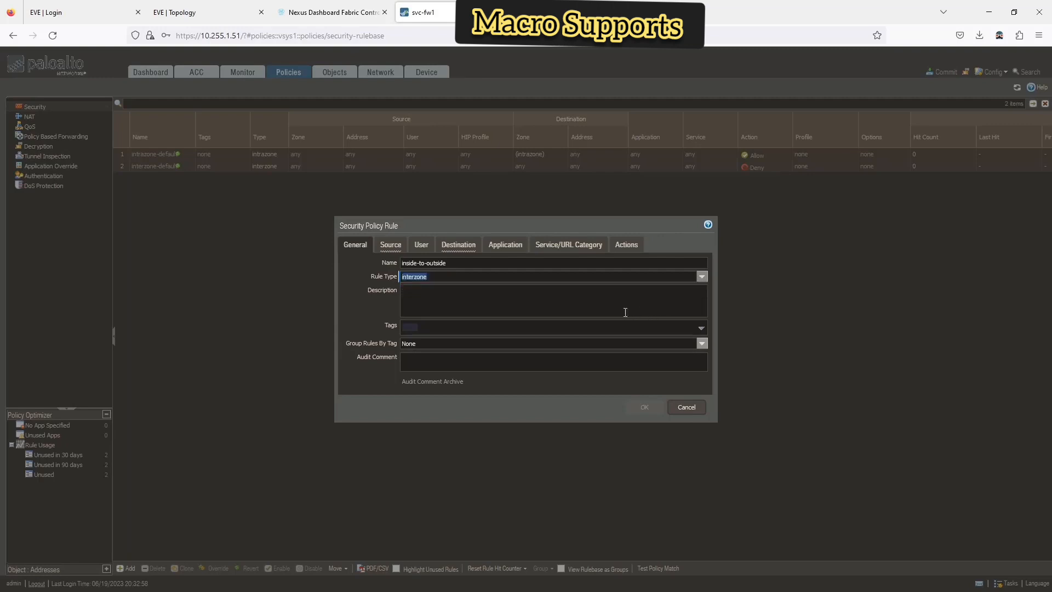
{"action": "left_click", "coordinate": [390, 244]}
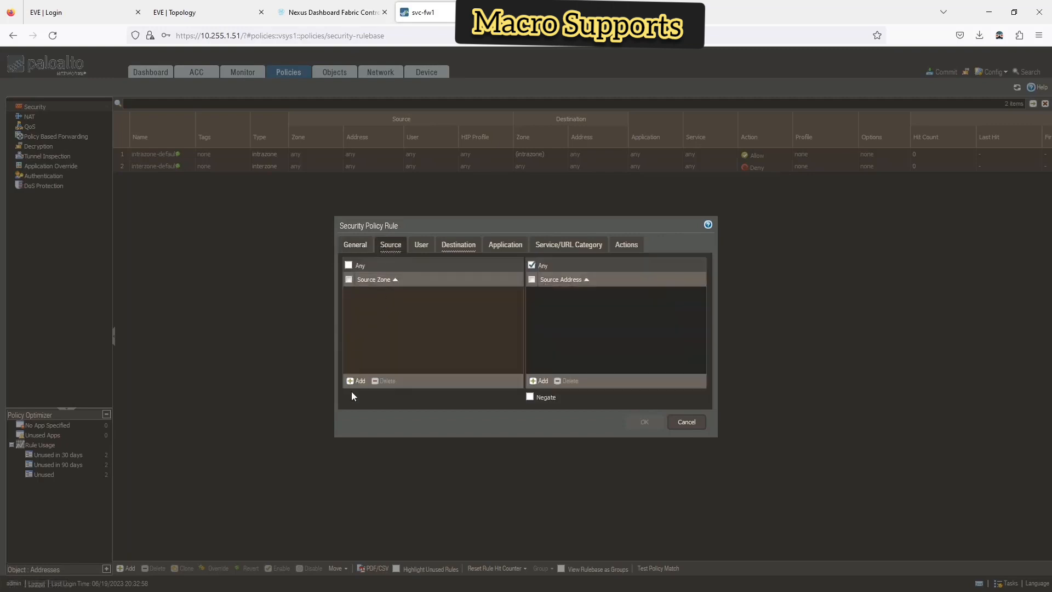
{"action": "left_click", "coordinate": [369, 301]}
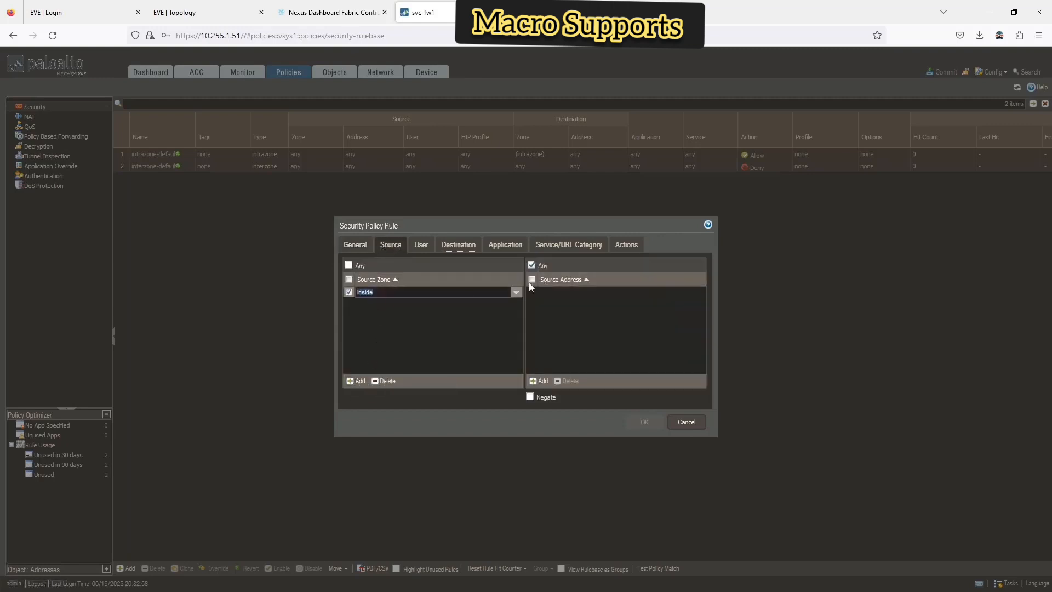
{"action": "left_click", "coordinate": [457, 245]}
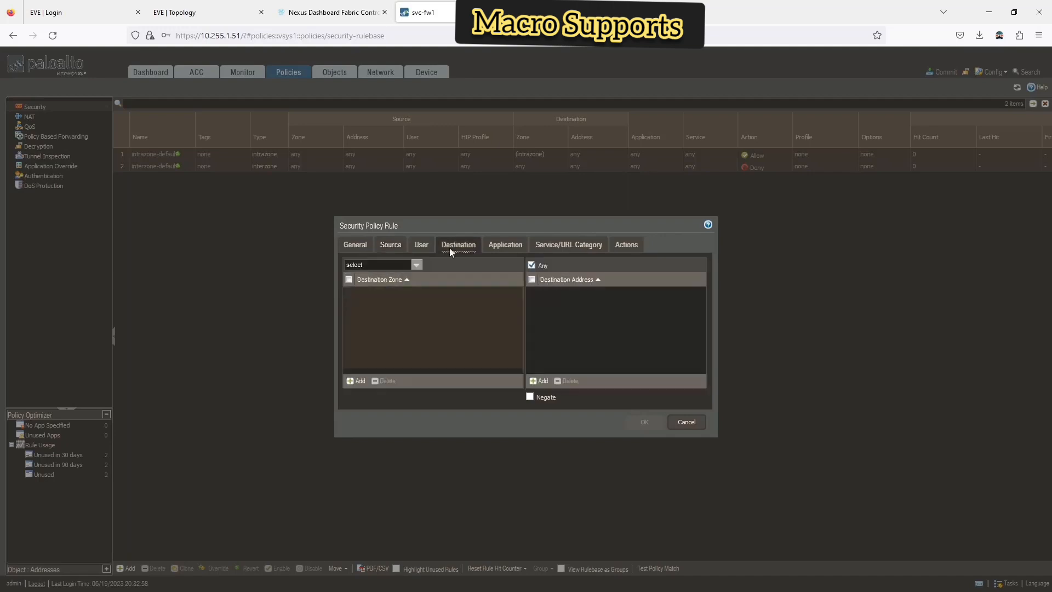
{"action": "left_click", "coordinate": [360, 381]}
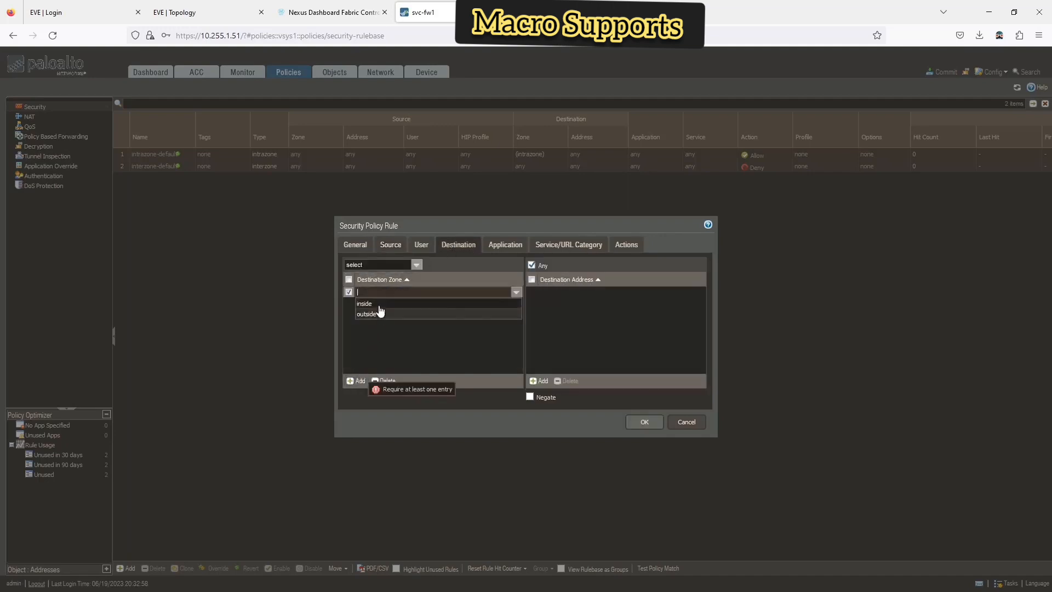
{"action": "left_click", "coordinate": [373, 313]}
- Review the rule's application, service and action settings, then save it
{"action": "left_click", "coordinate": [505, 244]}
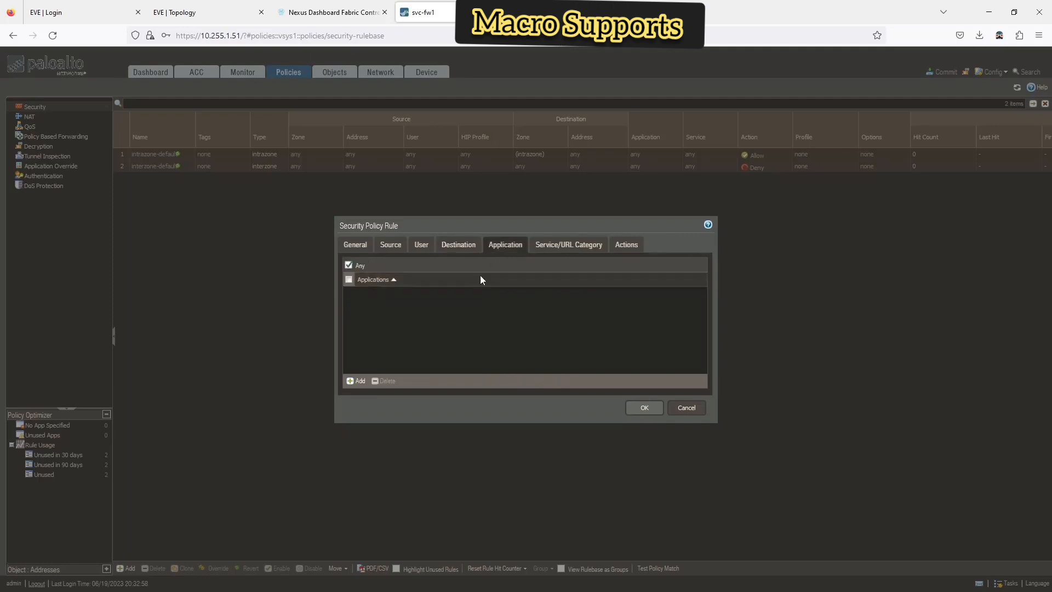
{"action": "left_click", "coordinate": [555, 250]}
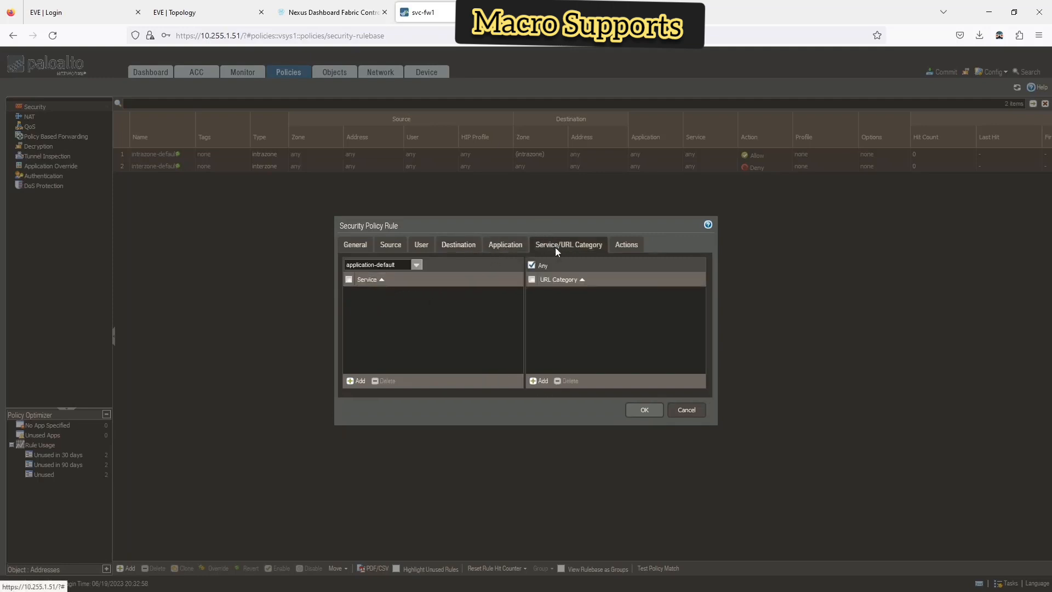
{"action": "left_click", "coordinate": [624, 244]}
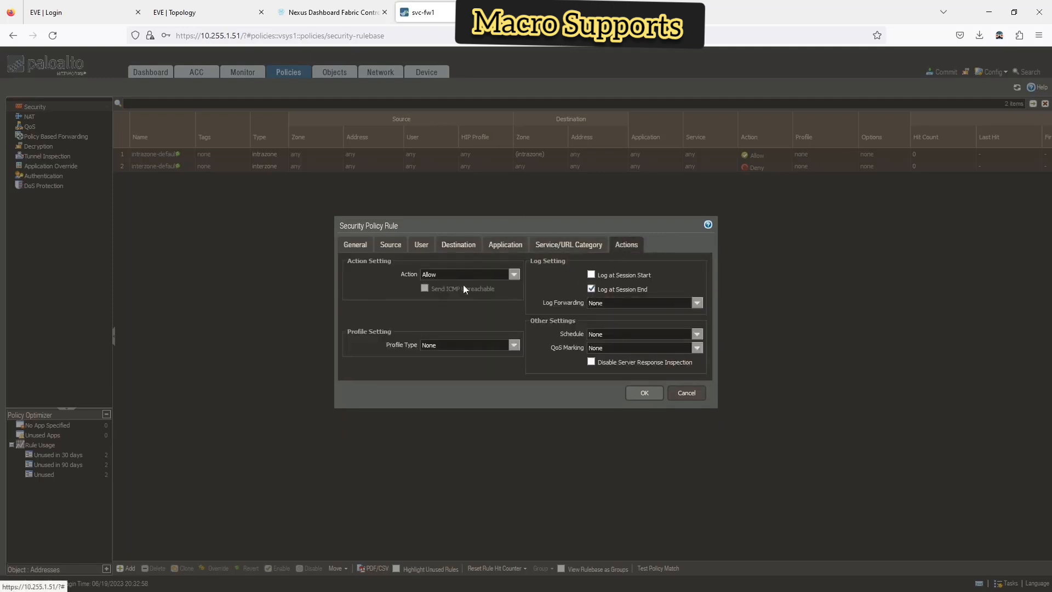
{"action": "left_click", "coordinate": [645, 393]}
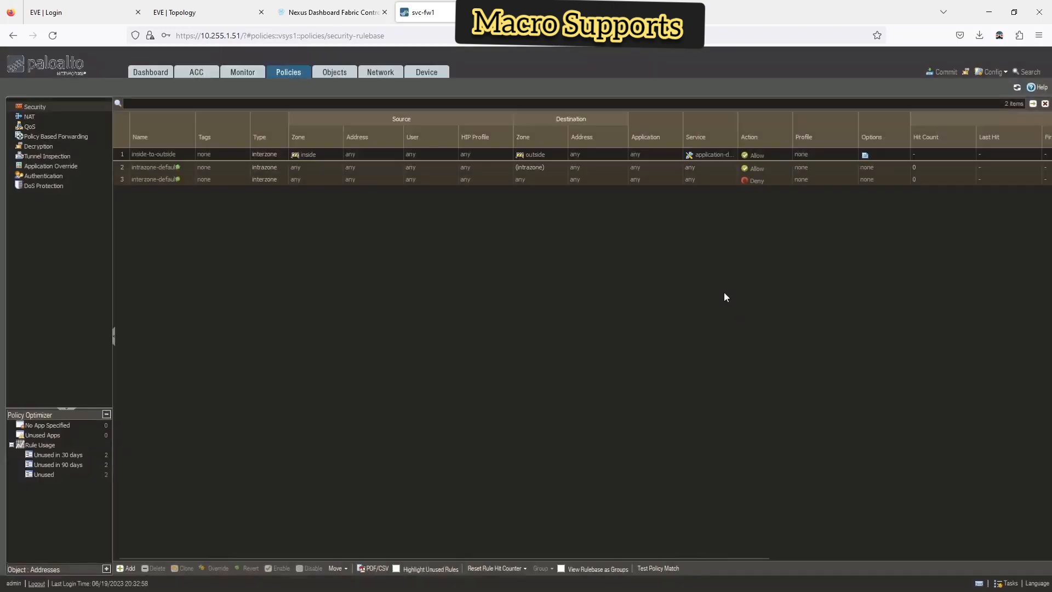
- Commit all firewall changes, then view fw1 Detail in Nexus Dashboard while it runs
{"action": "left_click", "coordinate": [948, 72]}
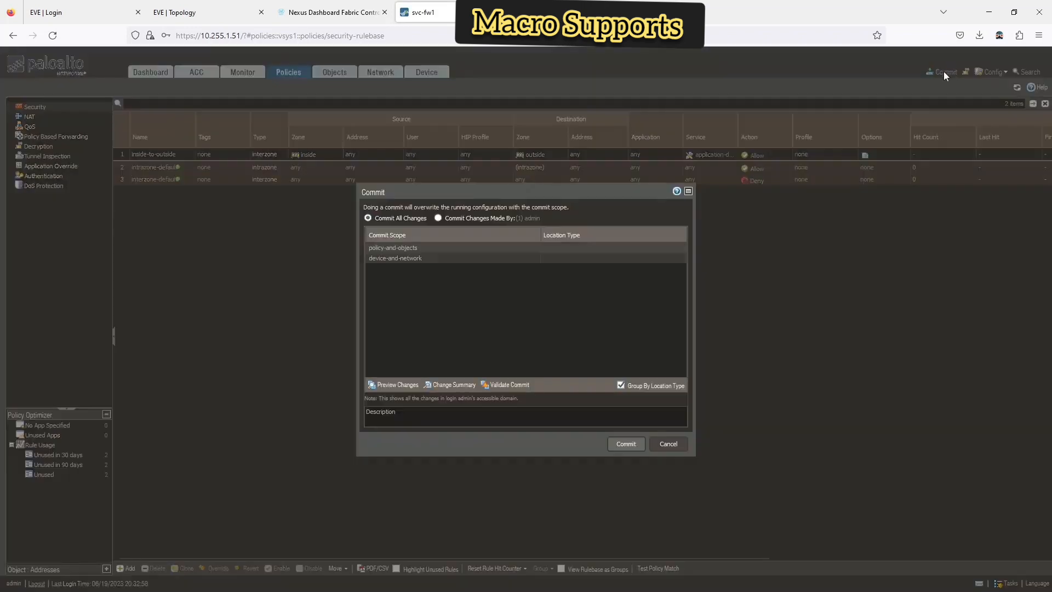
{"action": "left_click", "coordinate": [626, 443]}
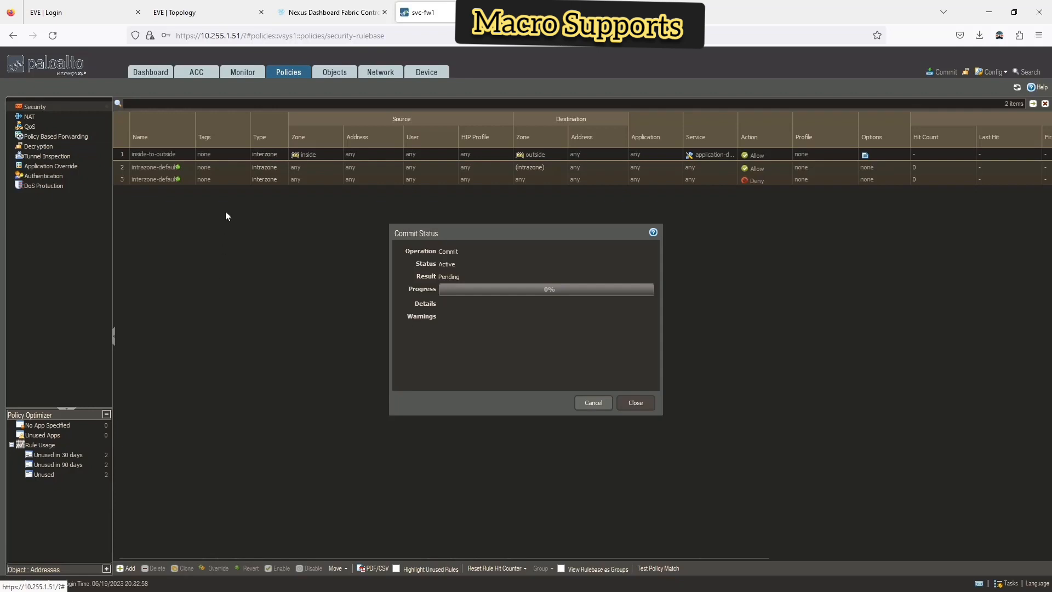
{"action": "left_click", "coordinate": [302, 12]}
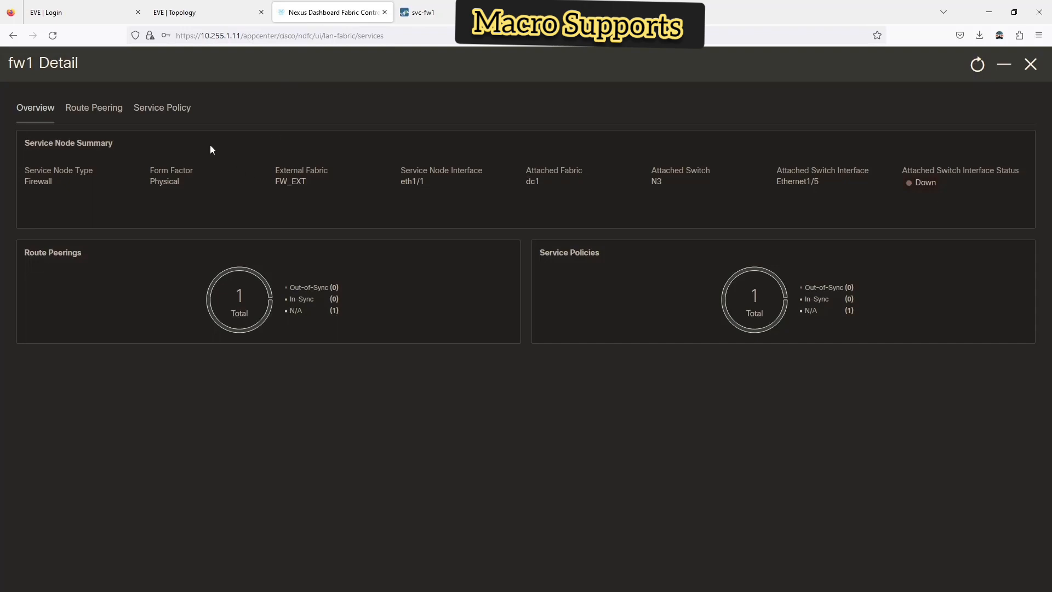
- Check fw1's Attached-but-Pending route peering, then return to the firewall commit status
{"action": "left_click", "coordinate": [93, 110]}
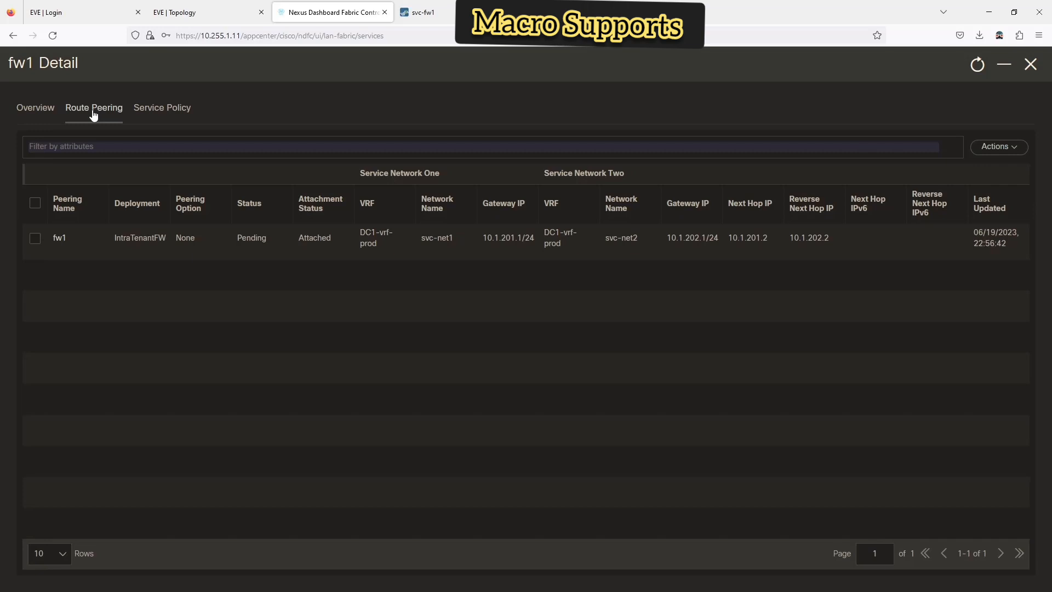
{"action": "left_click", "coordinate": [422, 12]}
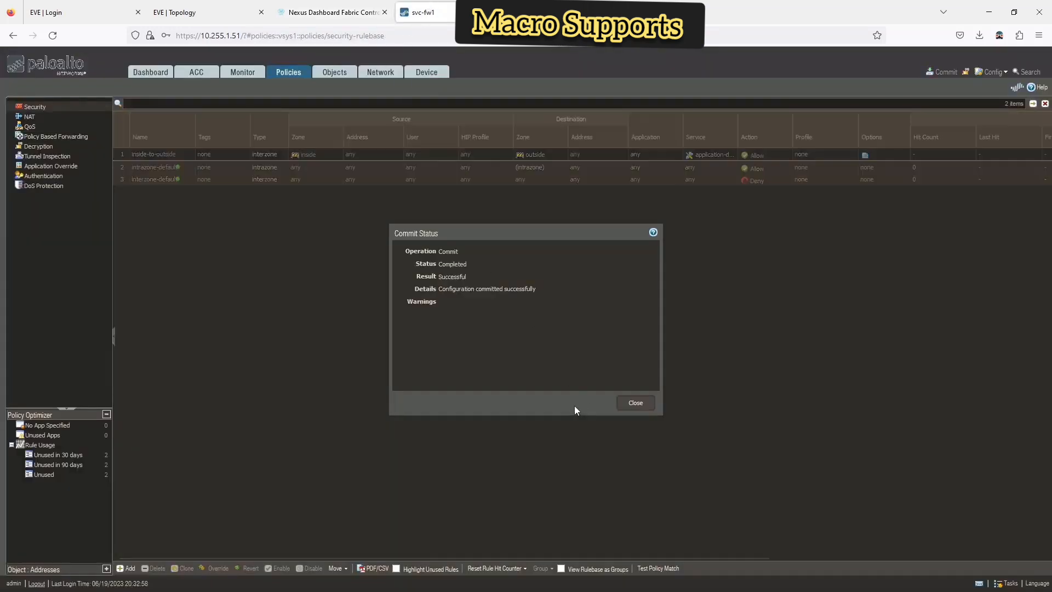
- Close the successful commit and rerun 'show int status' on N3, where Eth1/5 remains notconnect
{"action": "left_click", "coordinate": [642, 404]}
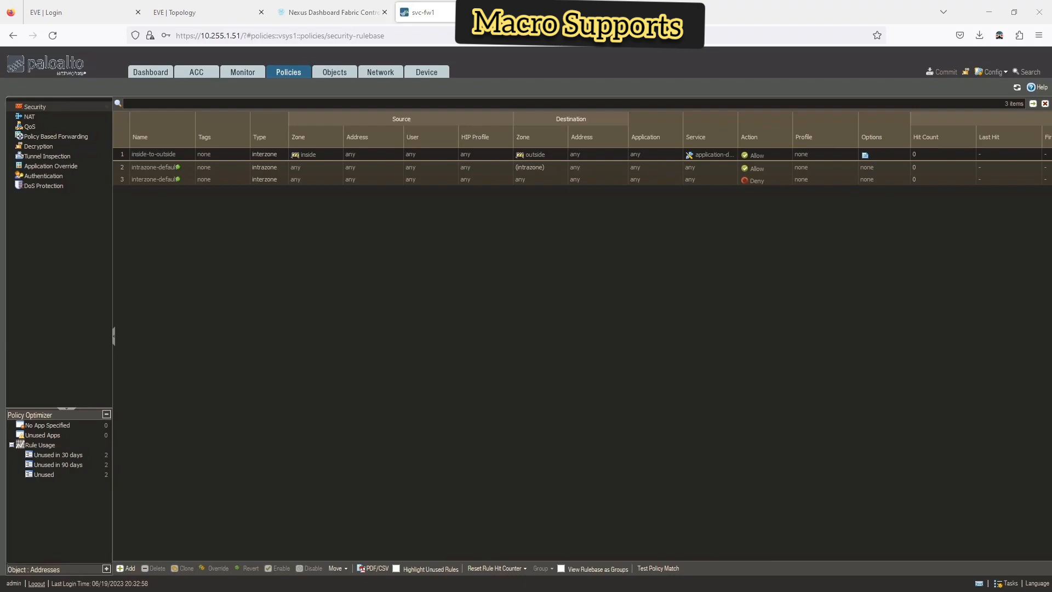
{"action": "key", "text": "alt+Tab"}
{"action": "key", "text": "Up"}
{"action": "key", "text": "Return"}
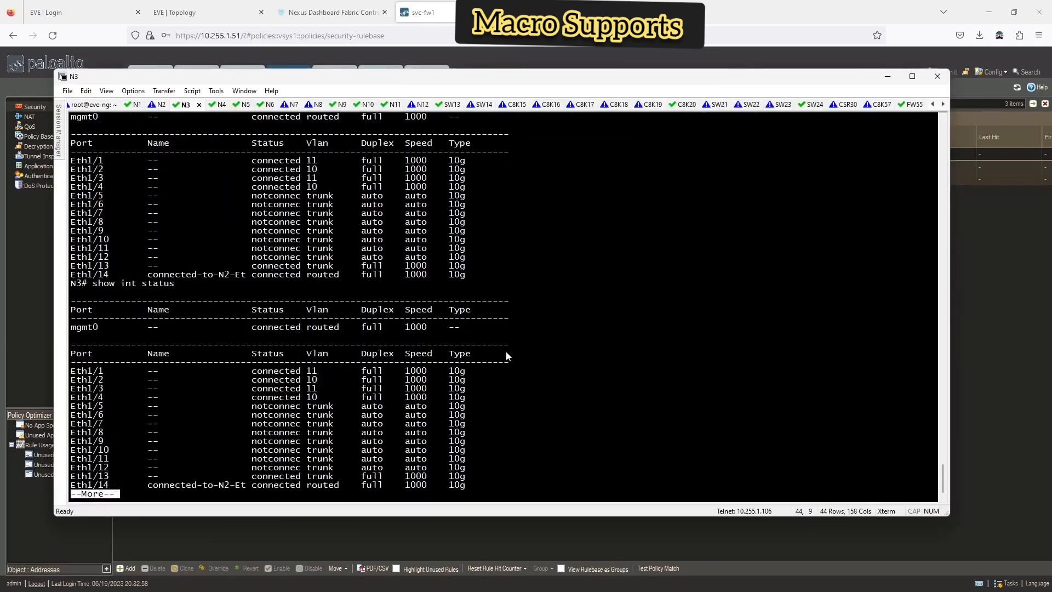
{"action": "key", "text": "q"}
- Review the firewall's Ethernet interfaces, then enter 'show ip int br vrf dc1-vrf-prod' on N3
{"action": "left_click", "coordinate": [425, 11]}
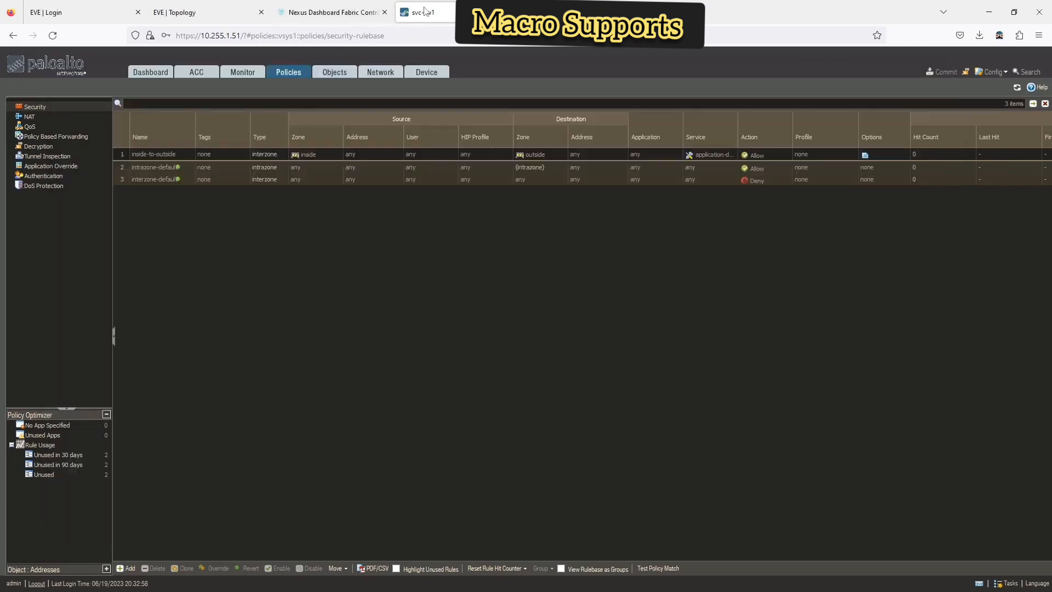
{"action": "left_click", "coordinate": [367, 75]}
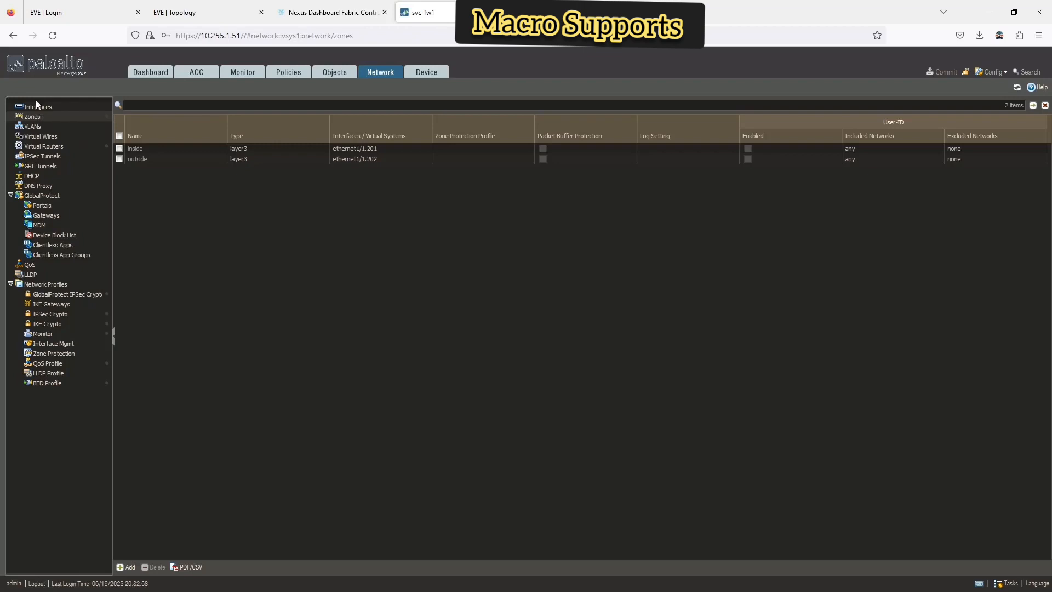
{"action": "left_click", "coordinate": [37, 104]}
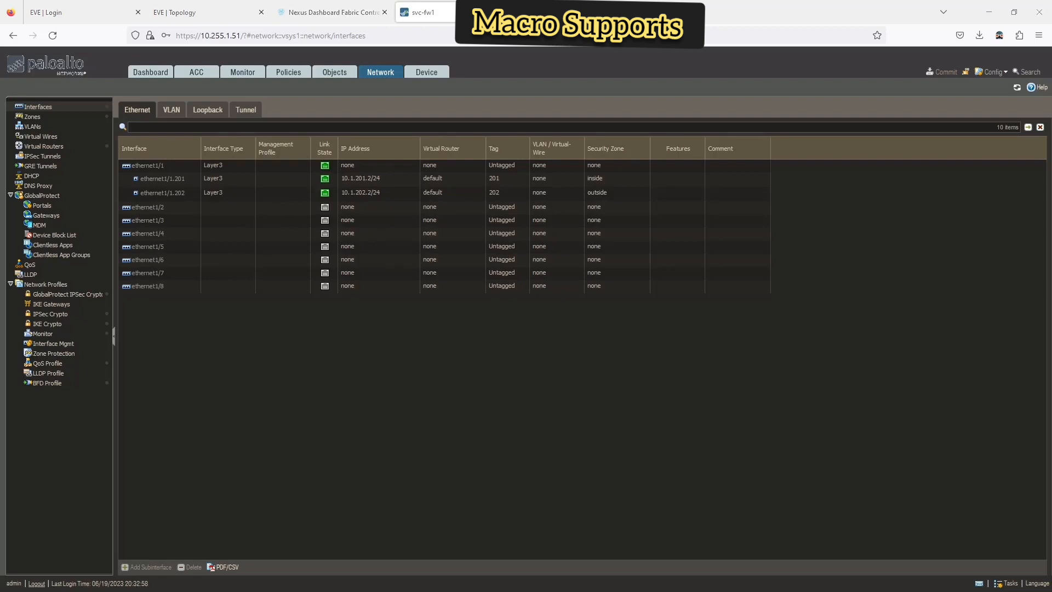
{"action": "key", "text": "alt+Tab"}
{"action": "type", "text": "show ip "}
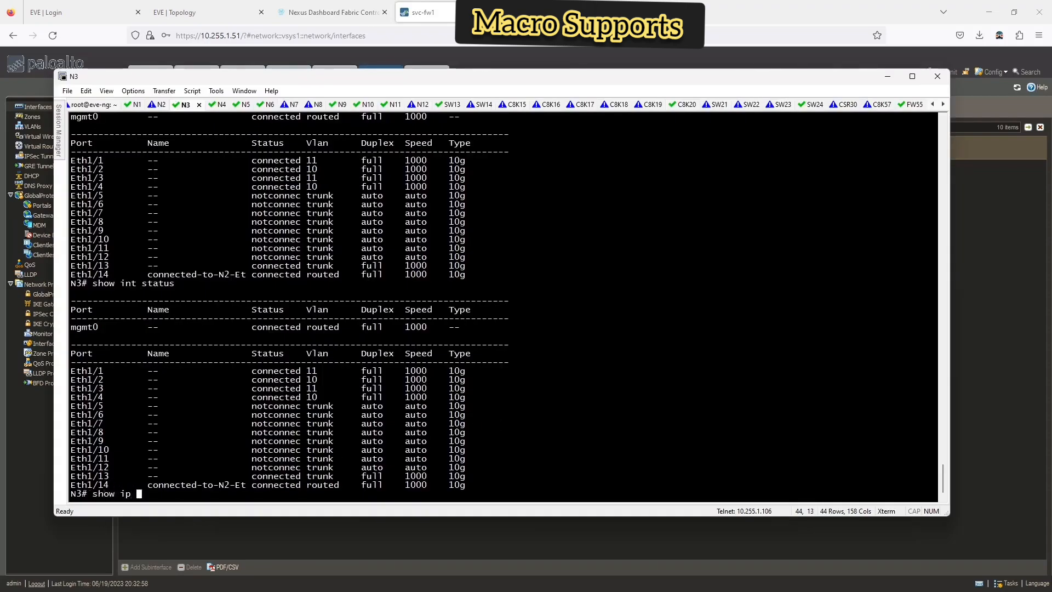
{"action": "type", "text": "int br vrf dcl-vrf-prod"}
- Run the dc1-vrf-prod interface brief showing Vlan10, Vlan11 and Vlan70 up, then revisit fw1's peering
{"action": "key", "text": "Return"}
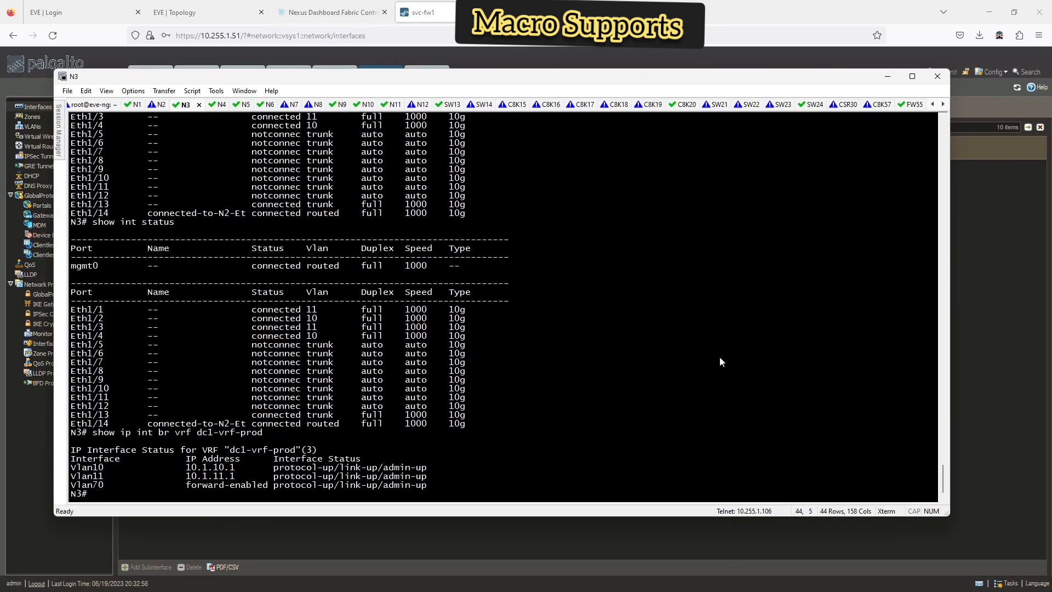
{"action": "left_click", "coordinate": [333, 16]}
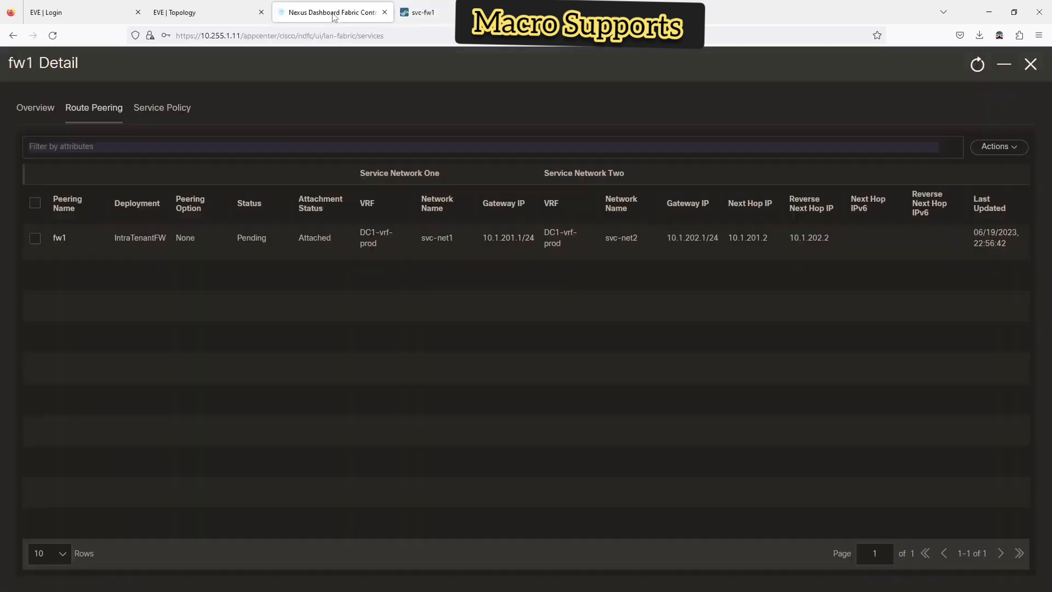
- Preview fw1's route peering config for N3, with the N3 terminal resized alongside it
{"action": "left_click", "coordinate": [35, 239]}
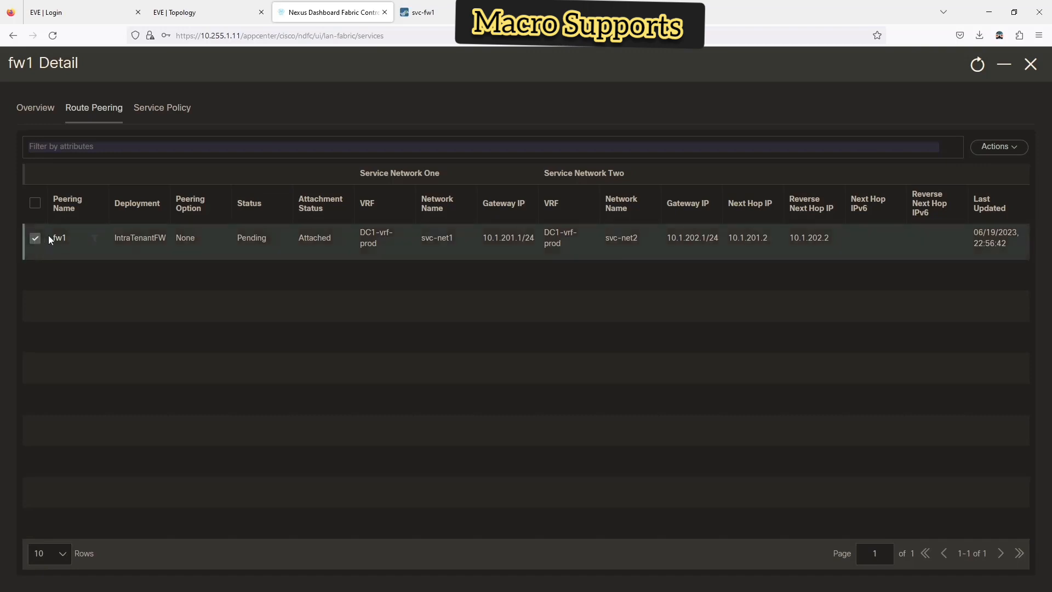
{"action": "left_click", "coordinate": [999, 149]}
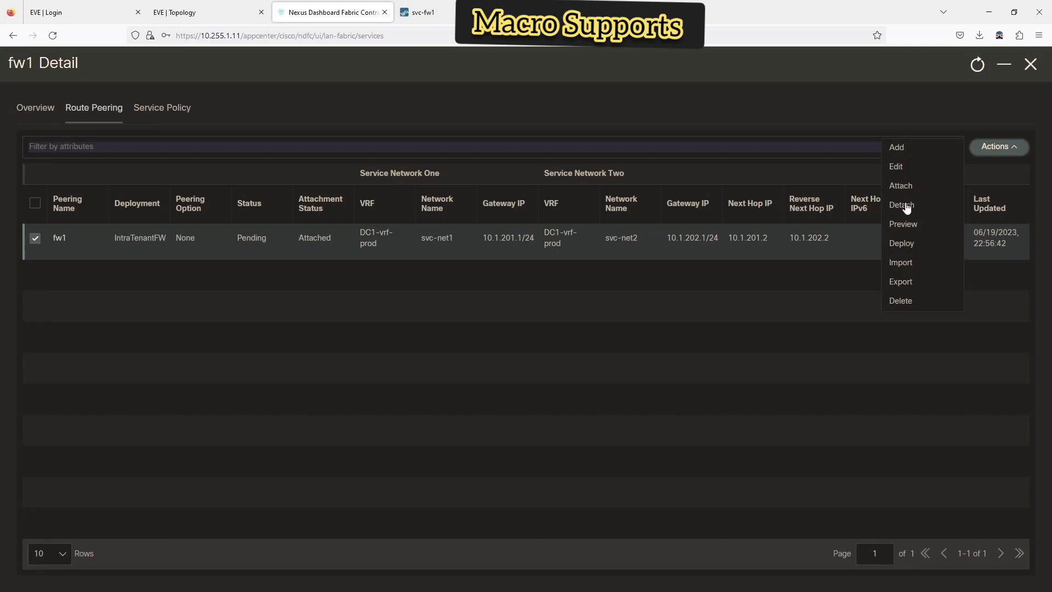
{"action": "left_click", "coordinate": [907, 226]}
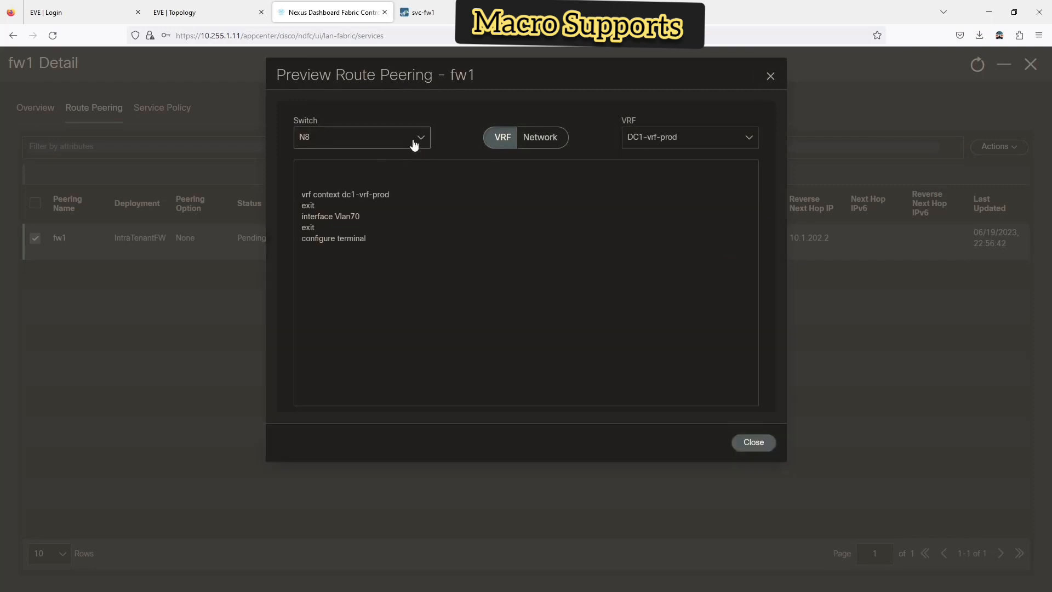
{"action": "left_click", "coordinate": [412, 142]}
{"action": "left_click", "coordinate": [316, 194]}
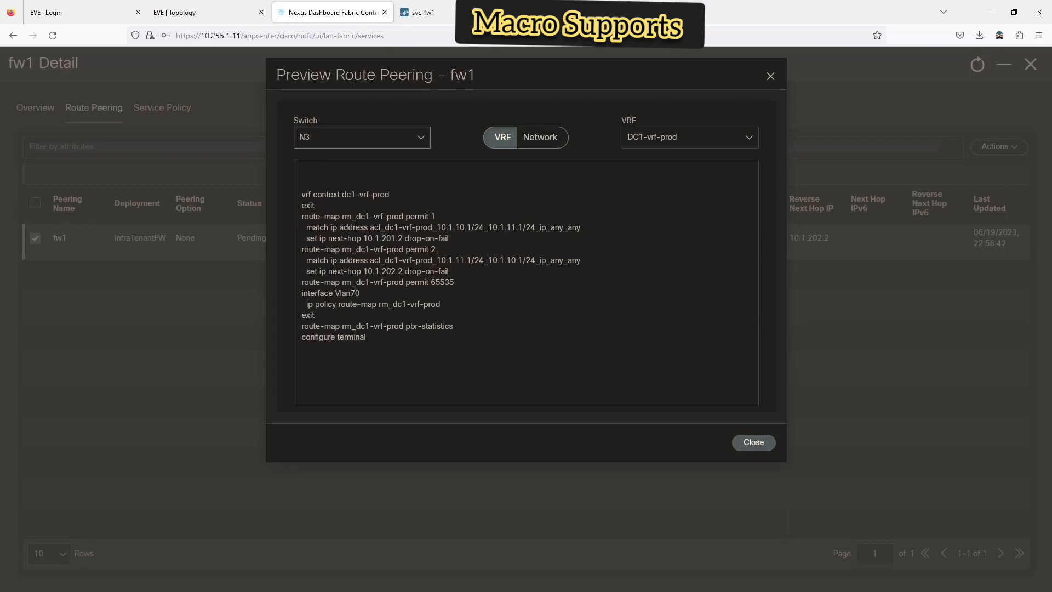
{"action": "key", "text": "alt+Tab"}
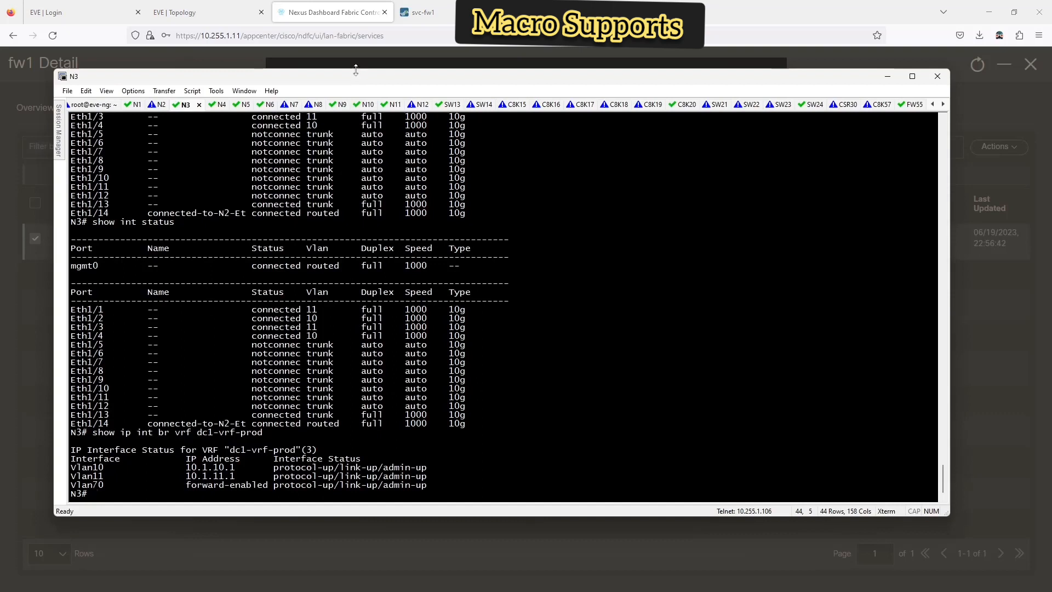
{"action": "left_click_drag", "start_coordinate": [359, 70], "coordinate": [336, 268]}
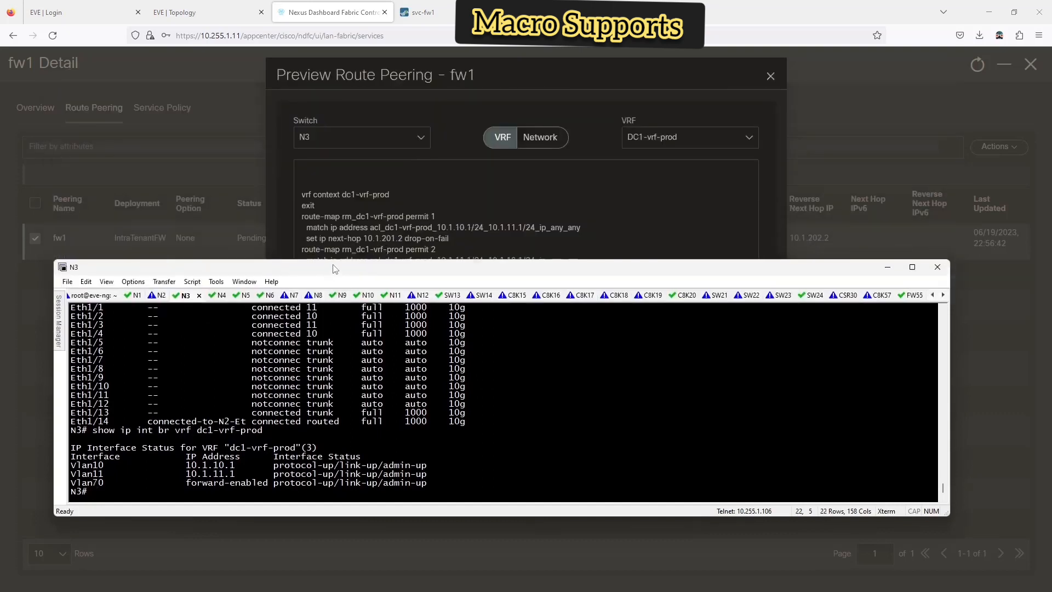
- Show N3's running config for VRF dc1-vrf-prod, moving the terminal to keep the preview visible
{"action": "type", "text": "sh run vrf dc"}
{"action": "key", "text": "Tab"}
{"action": "key", "text": "Return"}
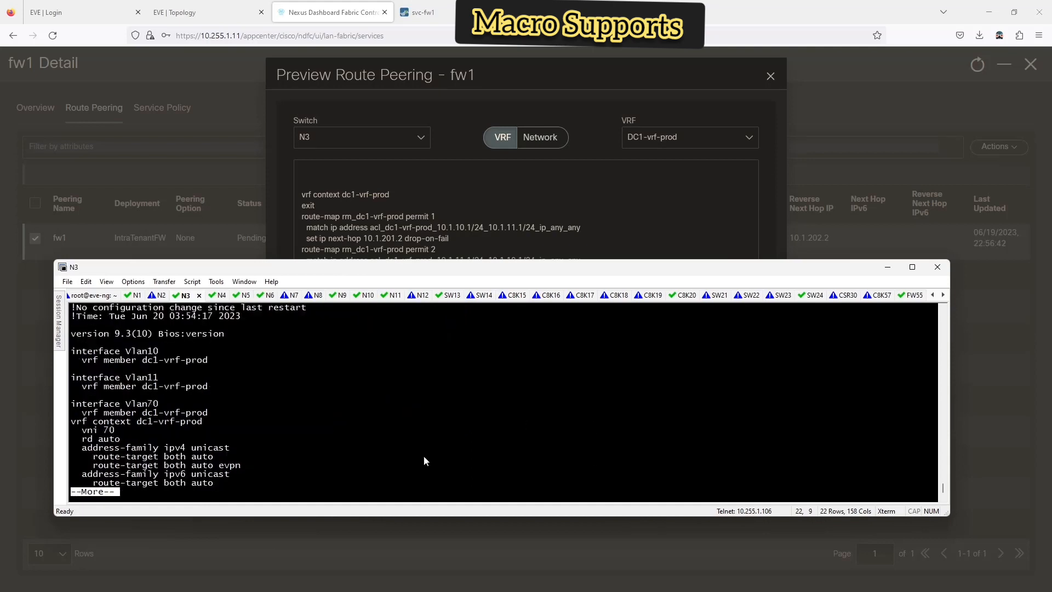
{"action": "key", "text": "space"}
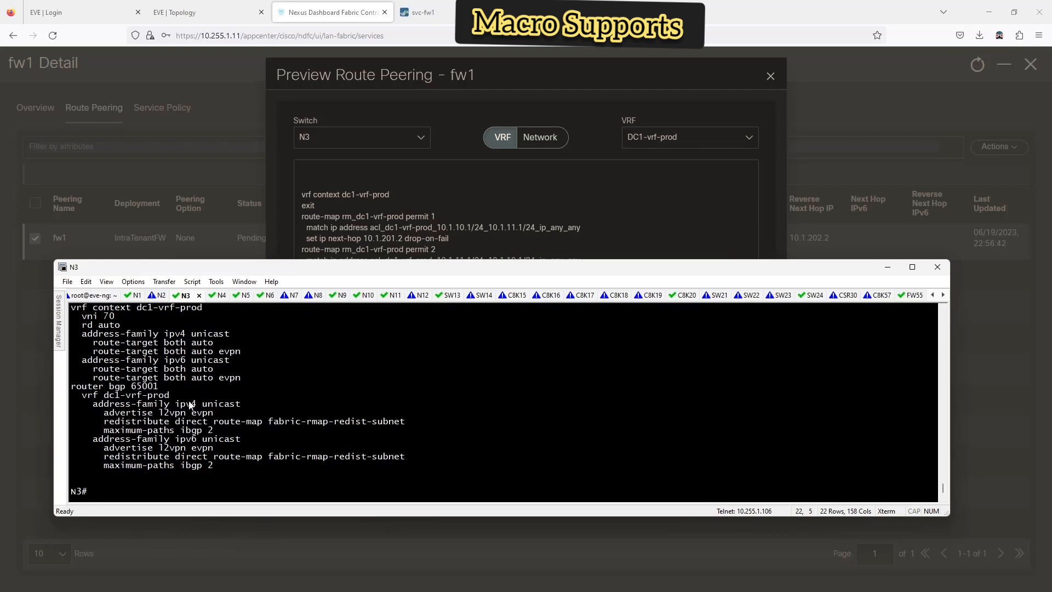
{"action": "scroll", "coordinate": [224, 403], "scroll_direction": "up", "scroll_amount": 2}
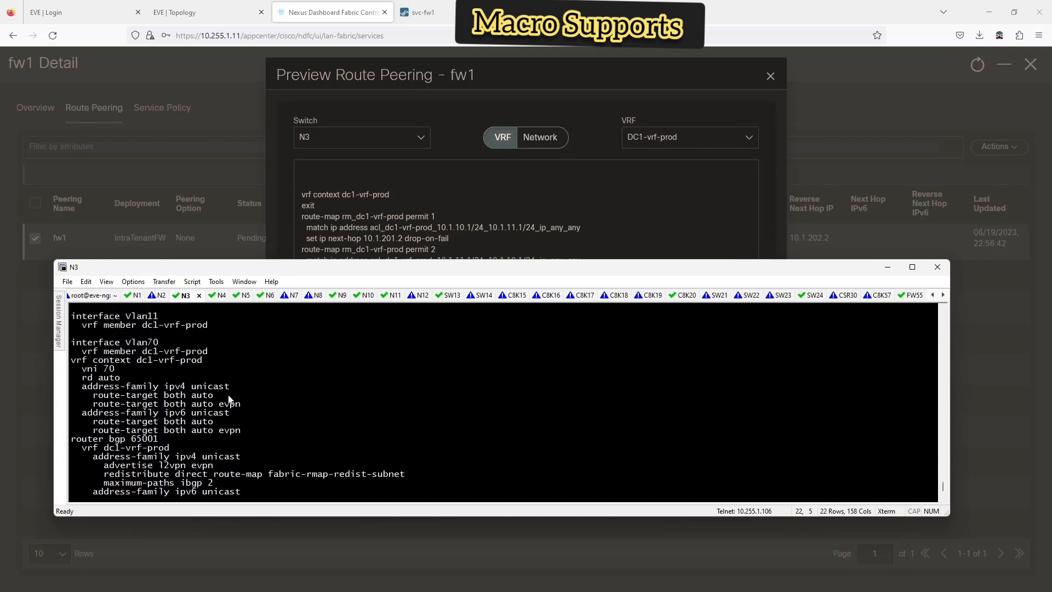
{"action": "left_click_drag", "start_coordinate": [334, 272], "coordinate": [396, 330]}
{"action": "scroll", "coordinate": [451, 420], "scroll_direction": "down", "scroll_amount": 2}
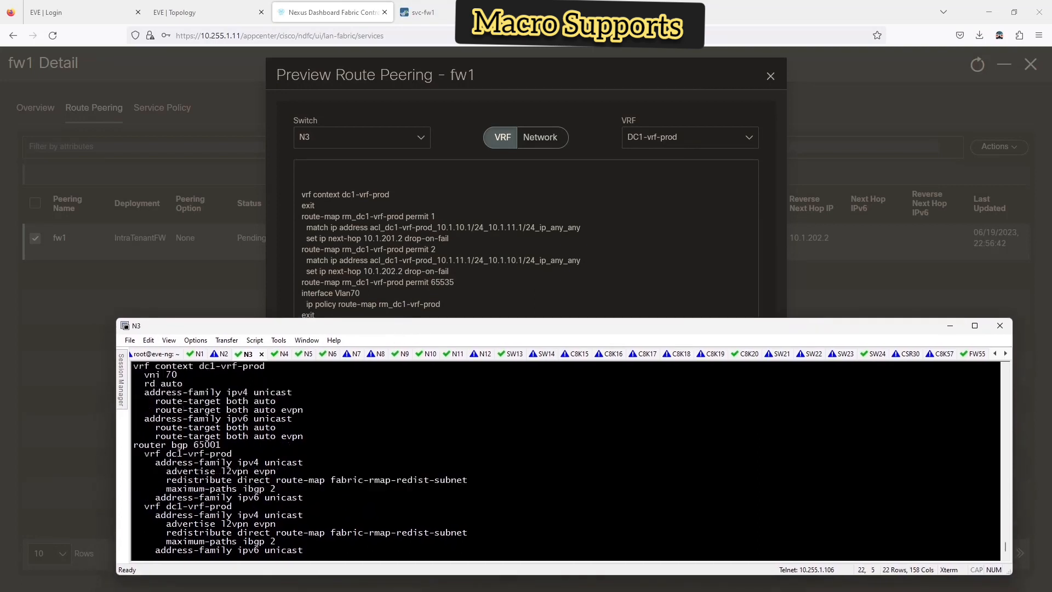
- Show the running config of interface Vlan70 on N3
{"action": "type", "text": "sh ru n"}
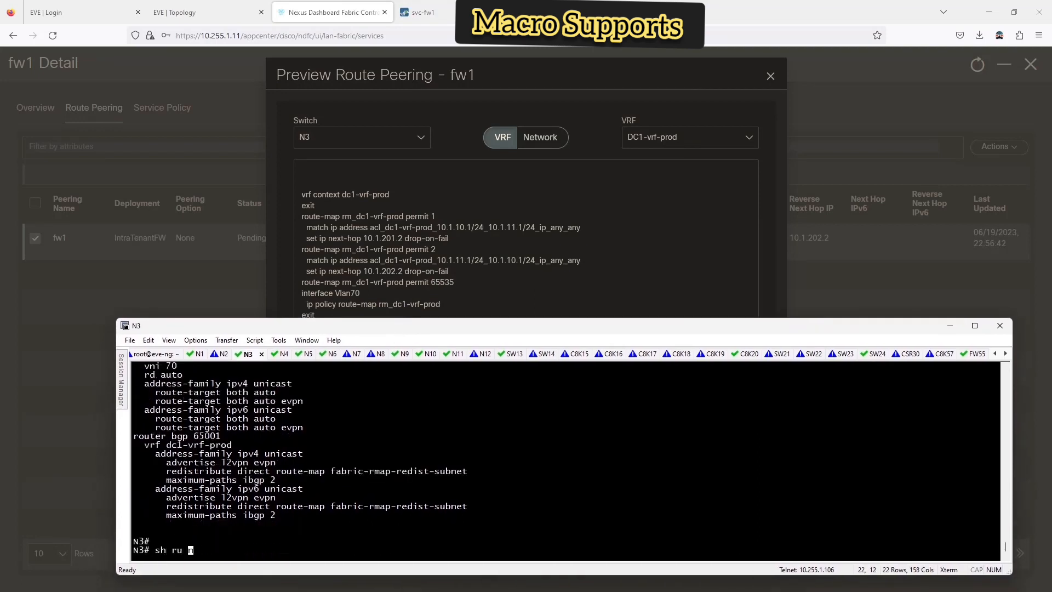
{"action": "key", "text": "BackSpace"}
{"action": "key", "text": "BackSpace"}
{"action": "type", "text": "n int vlan 70"}
{"action": "key", "text": "Return"}
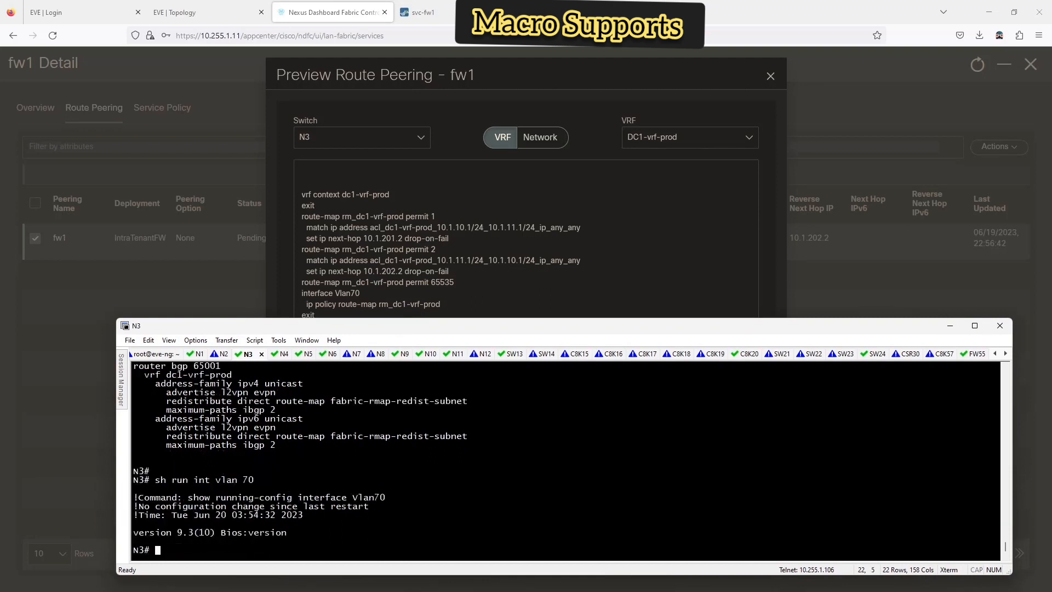
- Page through 'show run | sec profile' output, finding Vlan70 in dc1-vrf-prod at mtu 9216
{"action": "type", "text": "show run | sec profile"}
{"action": "key", "text": "Return"}
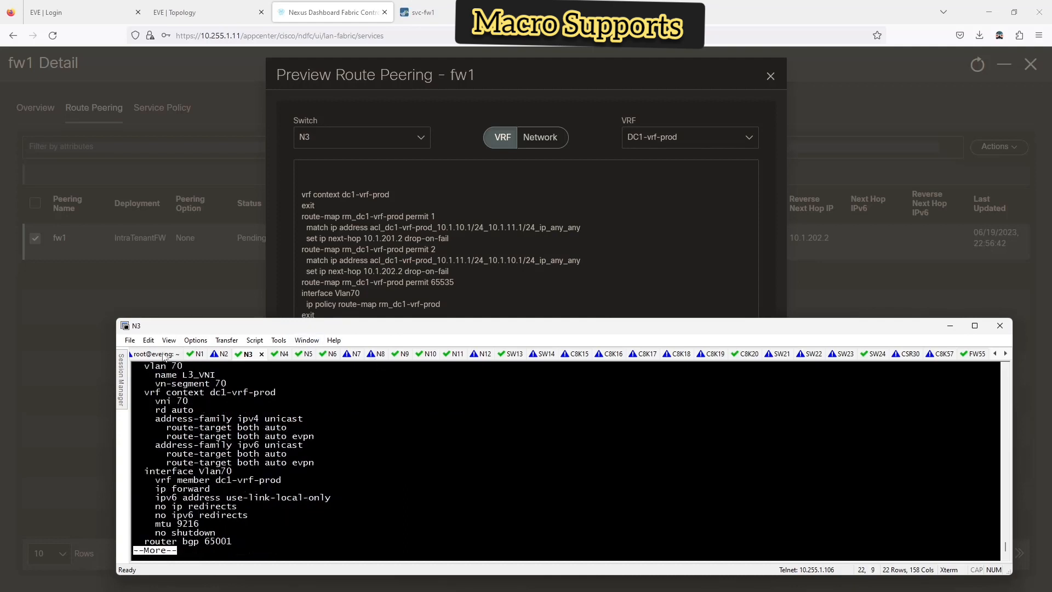
{"action": "scroll", "coordinate": [252, 401], "scroll_direction": "up", "scroll_amount": 1}
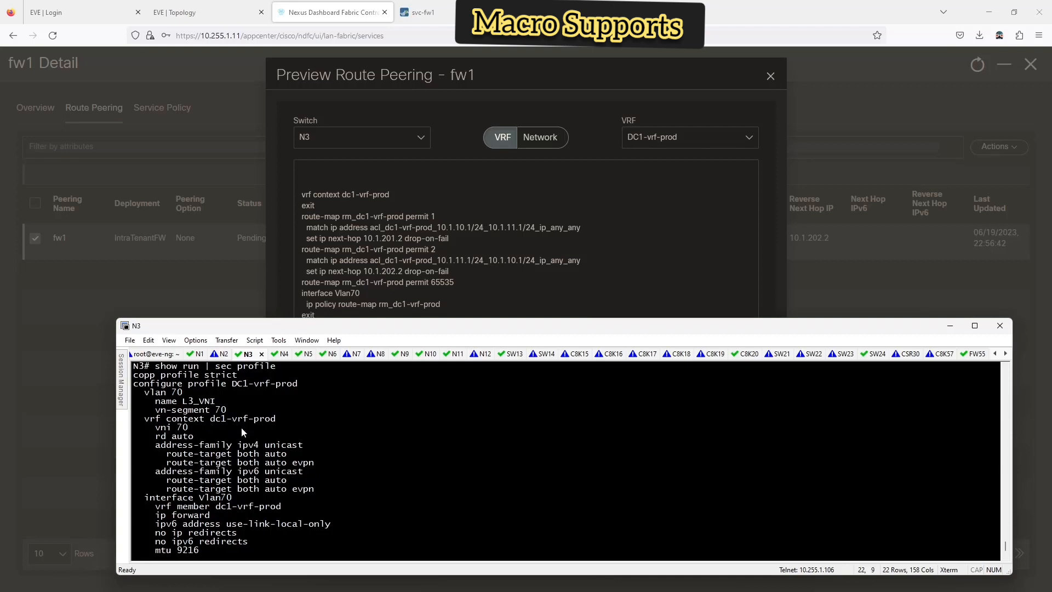
{"action": "key", "text": "space"}
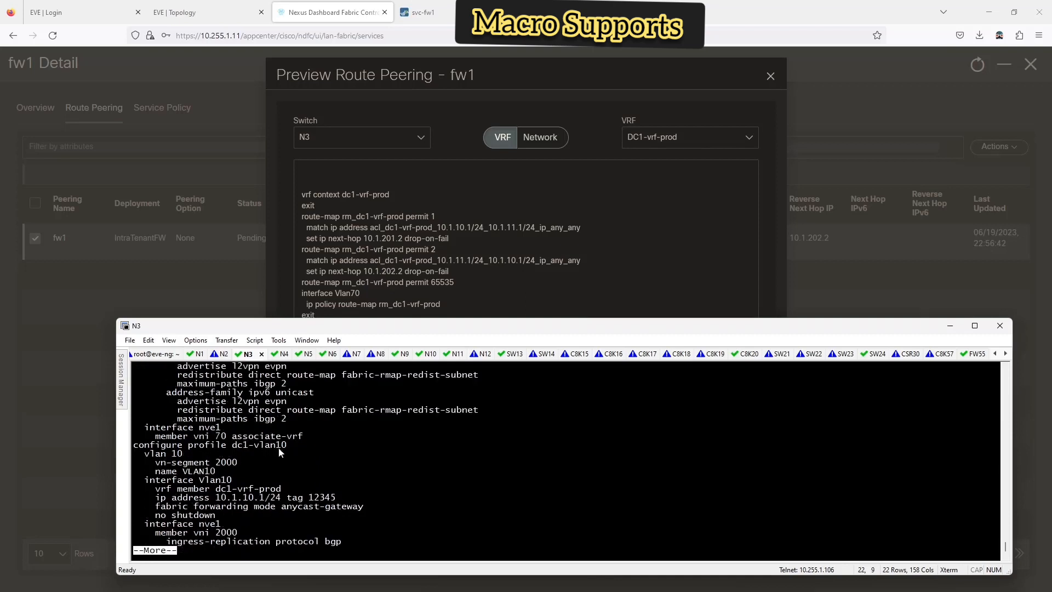
{"action": "key", "text": "space"}
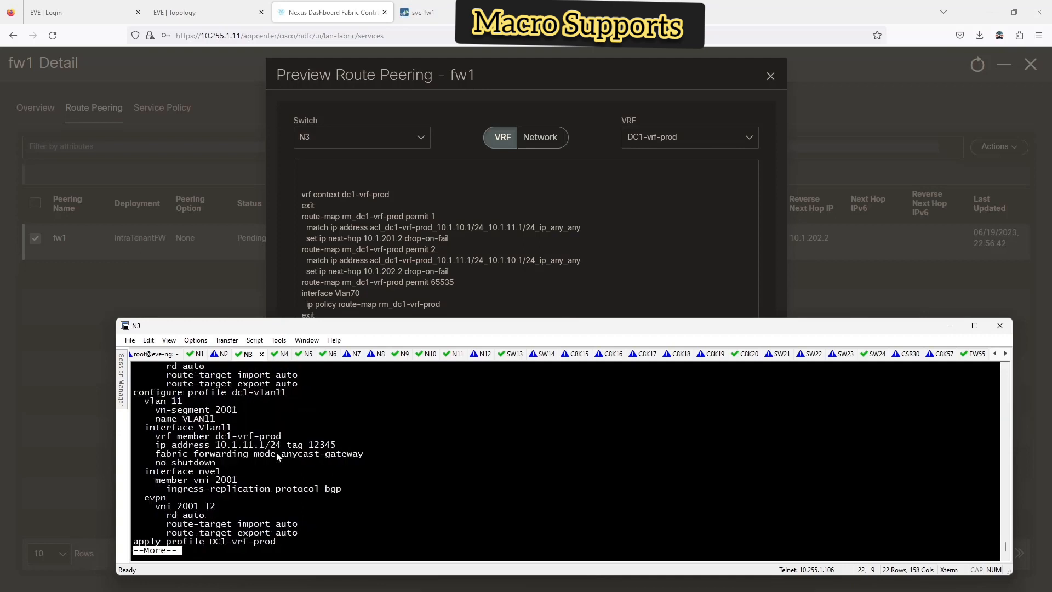
{"action": "key", "text": "space"}
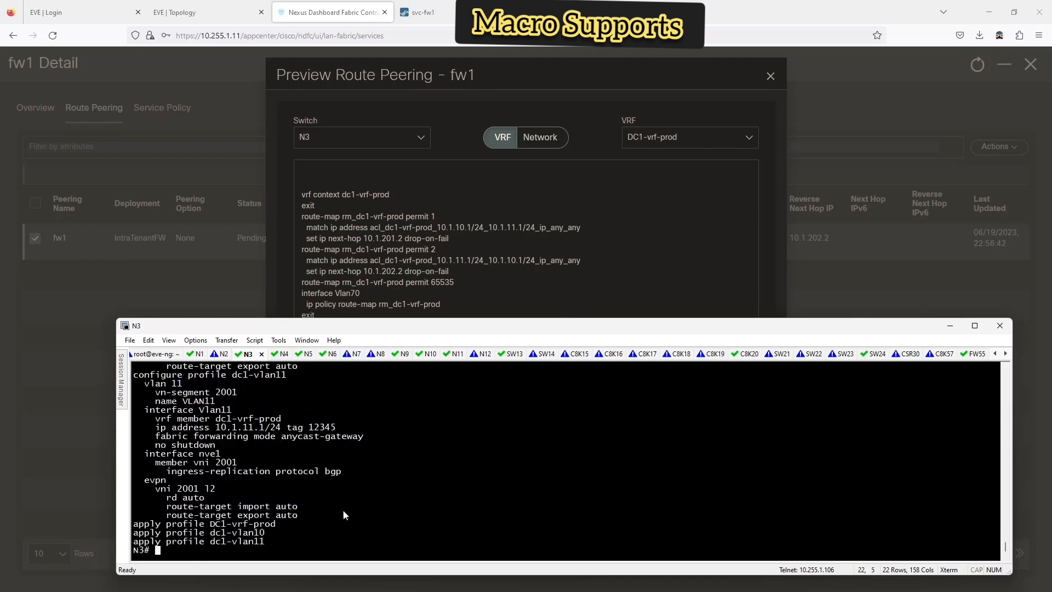
{"action": "scroll", "coordinate": [325, 492], "scroll_direction": "up", "scroll_amount": 9}
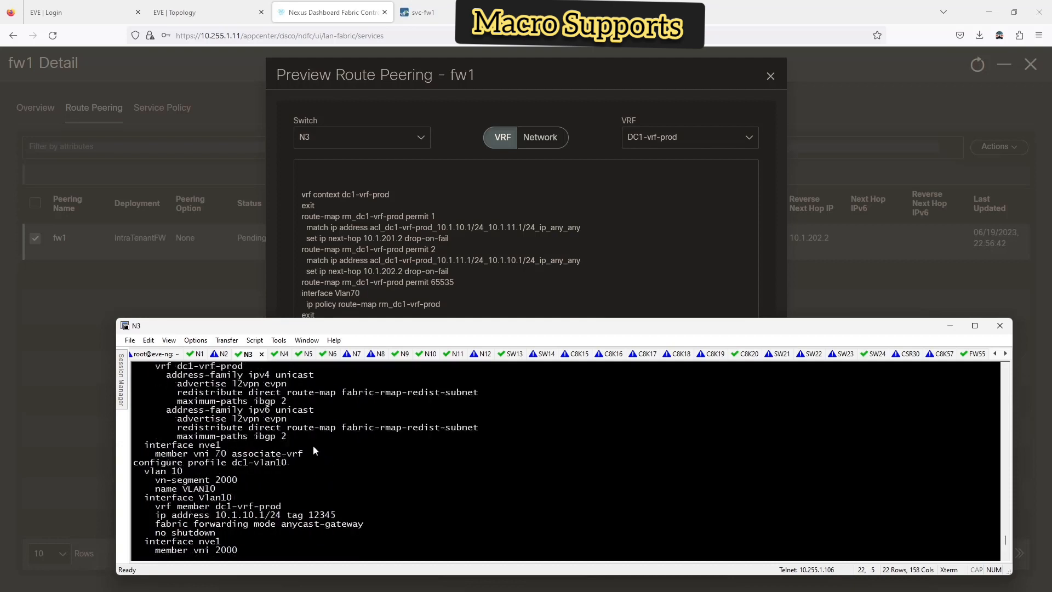
{"action": "scroll", "coordinate": [297, 460], "scroll_direction": "up", "scroll_amount": 7}
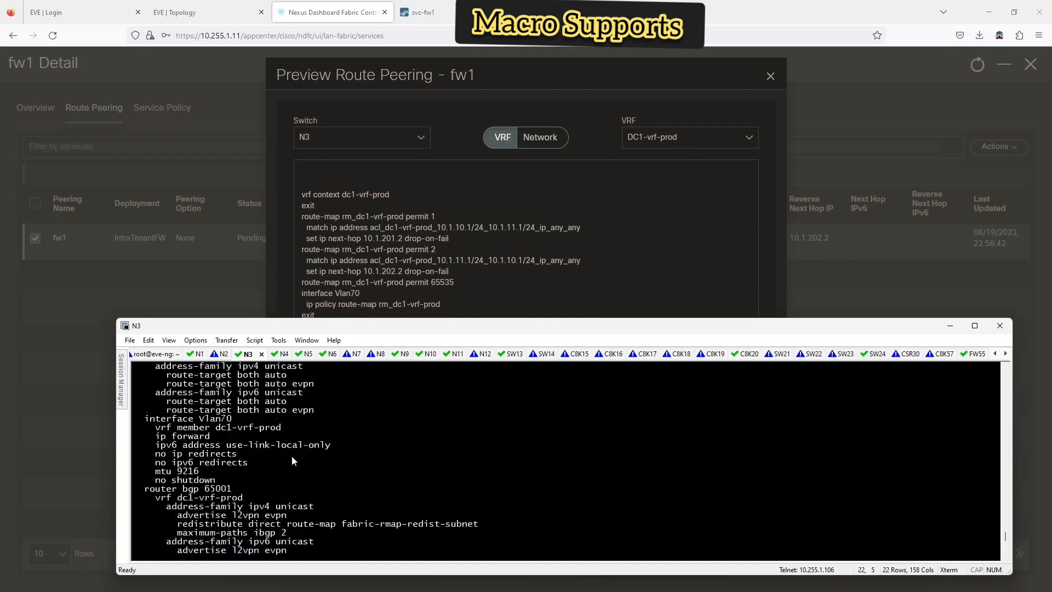
{"action": "scroll", "coordinate": [255, 437], "scroll_direction": "up", "scroll_amount": 1}
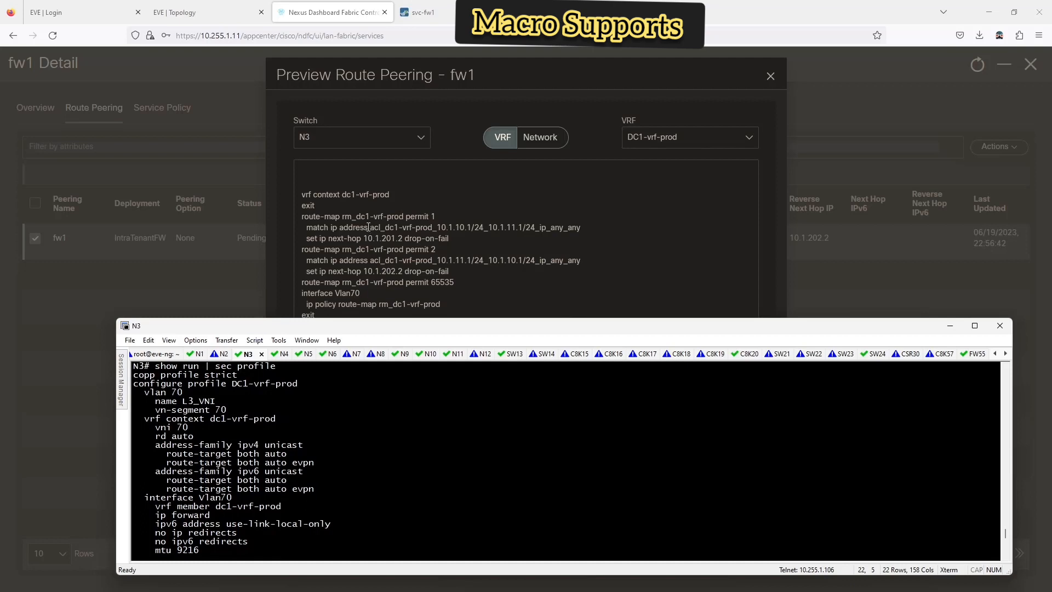
{"action": "scroll", "coordinate": [338, 366], "scroll_direction": "down", "scroll_amount": 2}
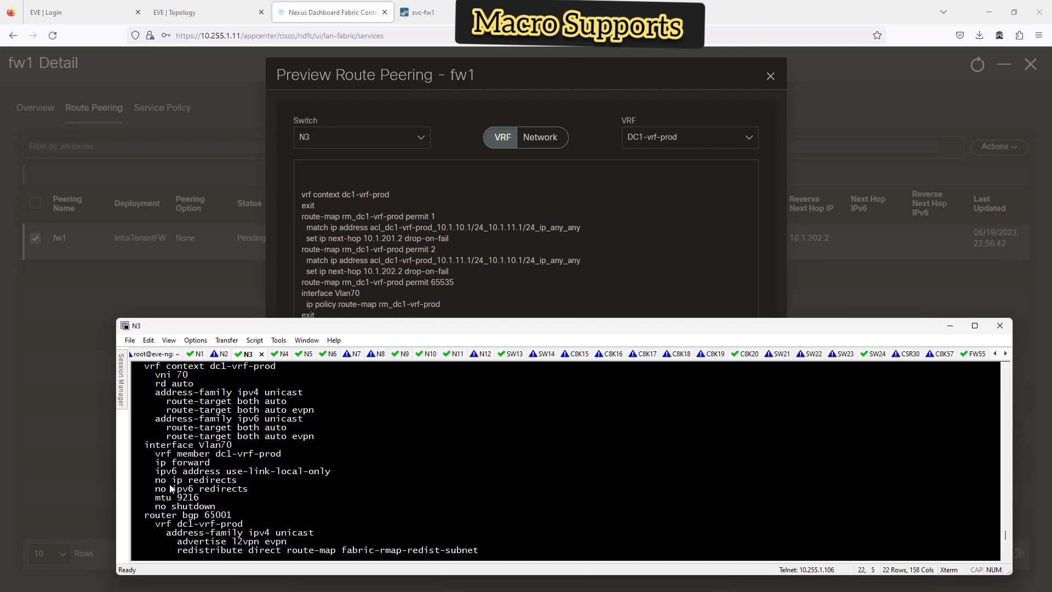
- Close the route peering preview and detach the fw1 route peering
{"action": "left_click", "coordinate": [613, 288]}
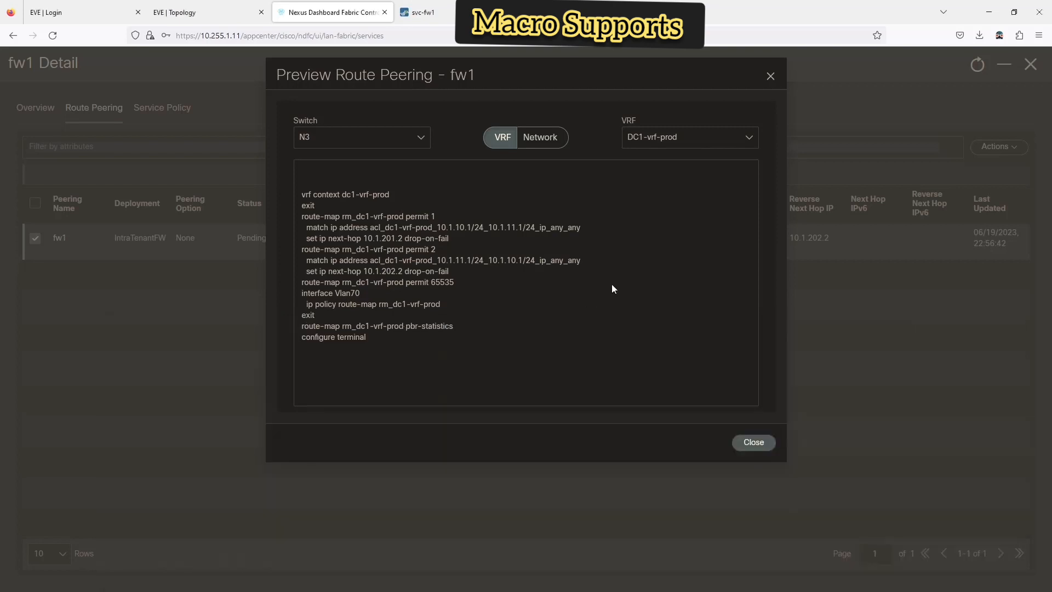
{"action": "left_click", "coordinate": [759, 440]}
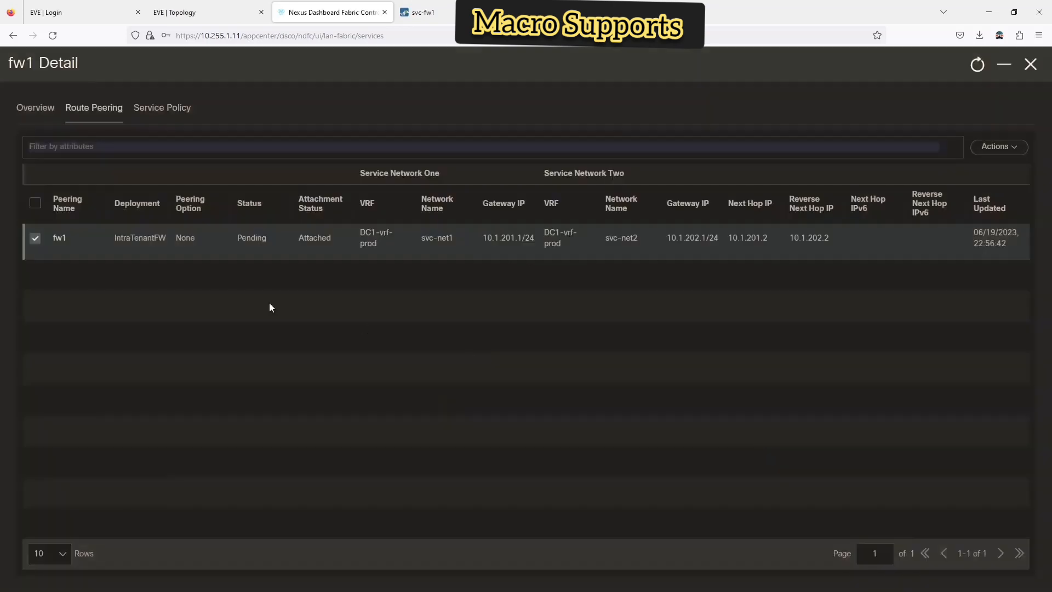
{"action": "left_click", "coordinate": [990, 161]}
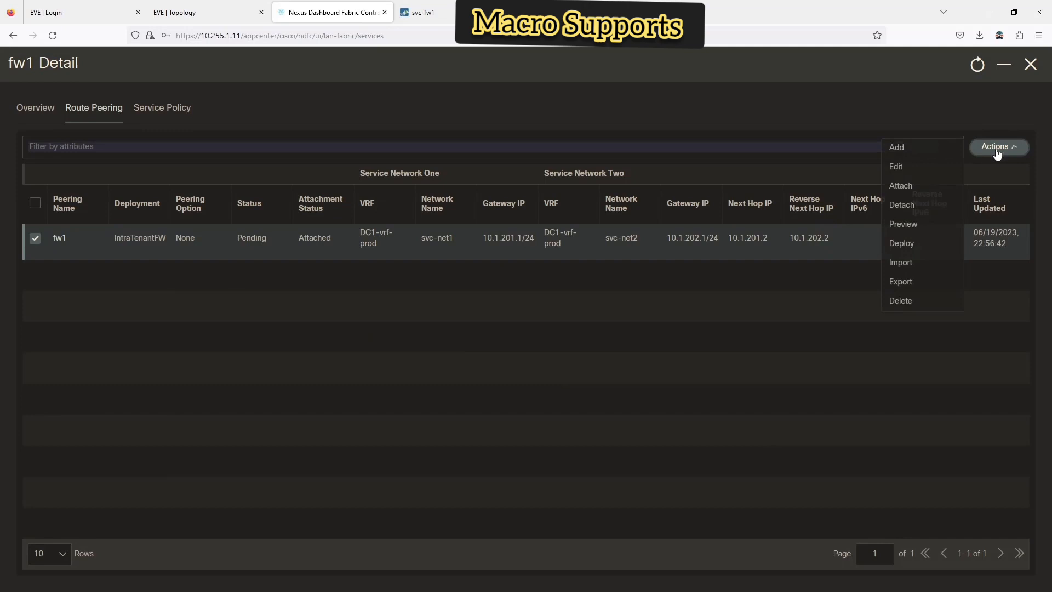
{"action": "left_click", "coordinate": [907, 210]}
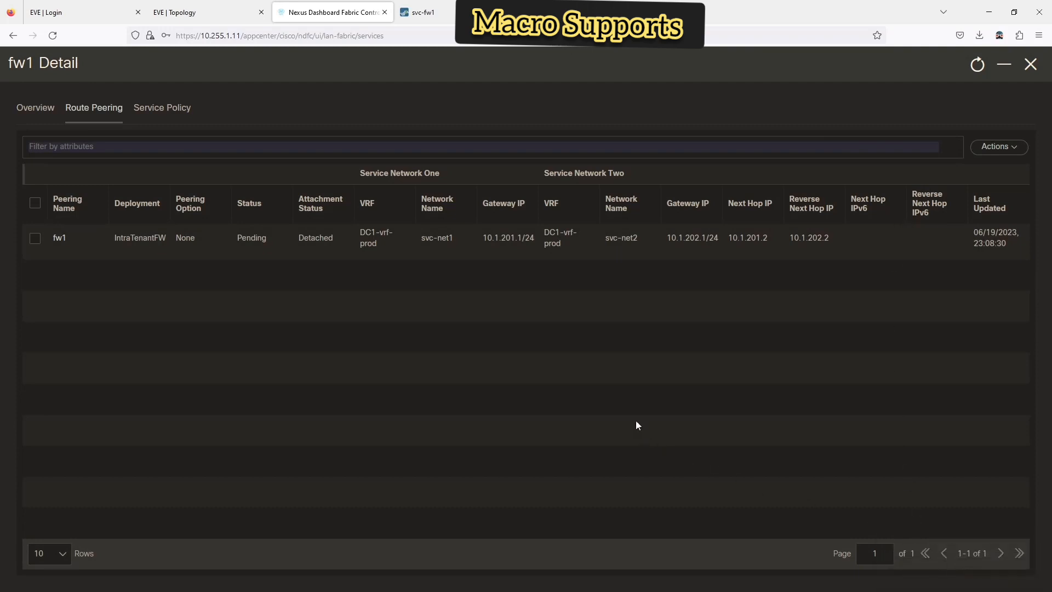
- Re-attach the fw1 route peering and deploy it
{"action": "left_click", "coordinate": [35, 240]}
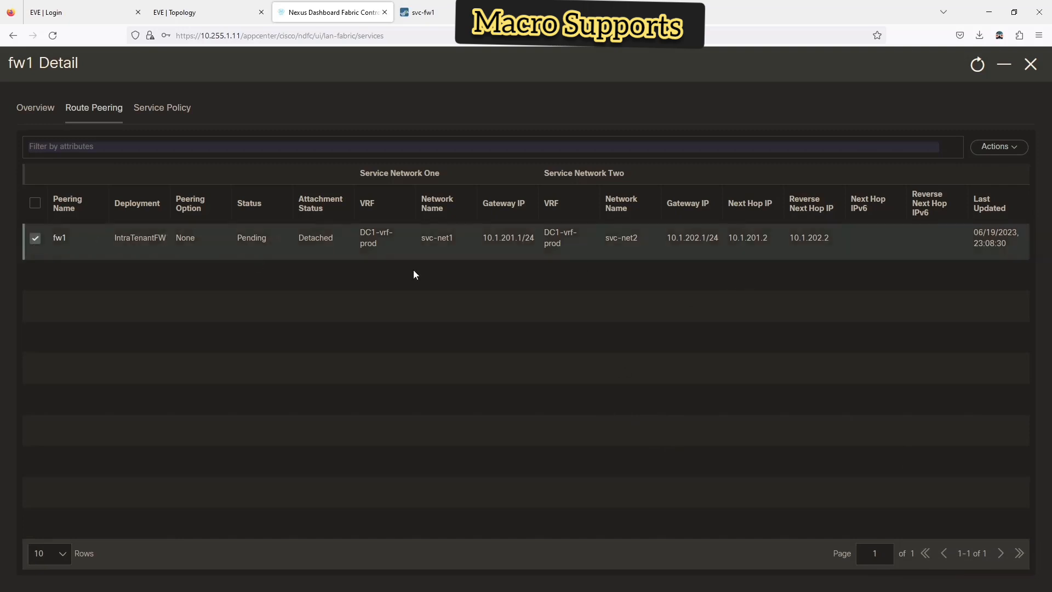
{"action": "left_click", "coordinate": [1012, 150]}
{"action": "left_click", "coordinate": [905, 187]}
{"action": "left_click", "coordinate": [35, 241]}
{"action": "left_click", "coordinate": [998, 147]}
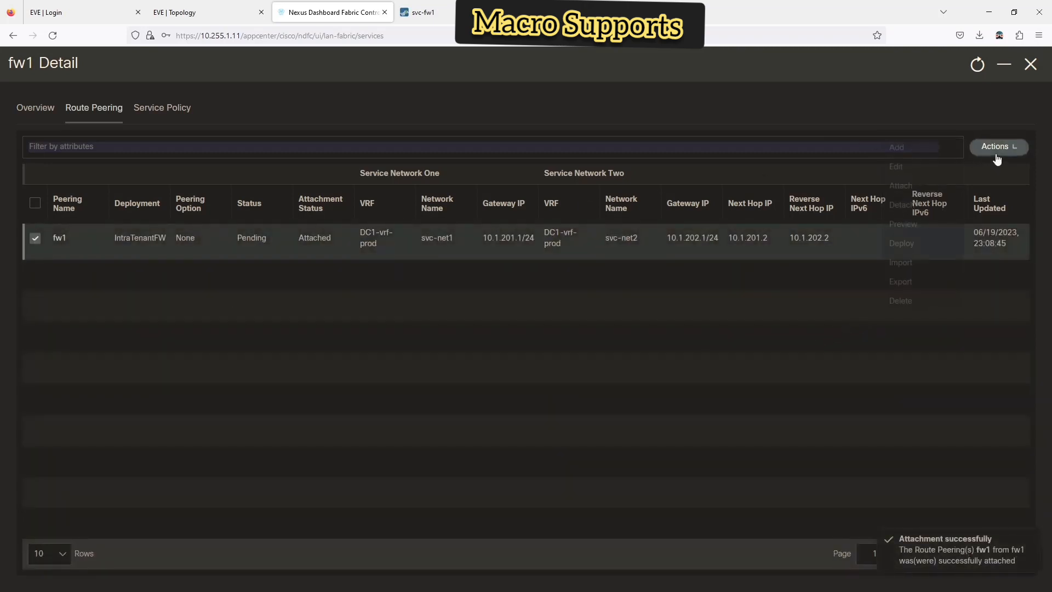
{"action": "left_click", "coordinate": [905, 247]}
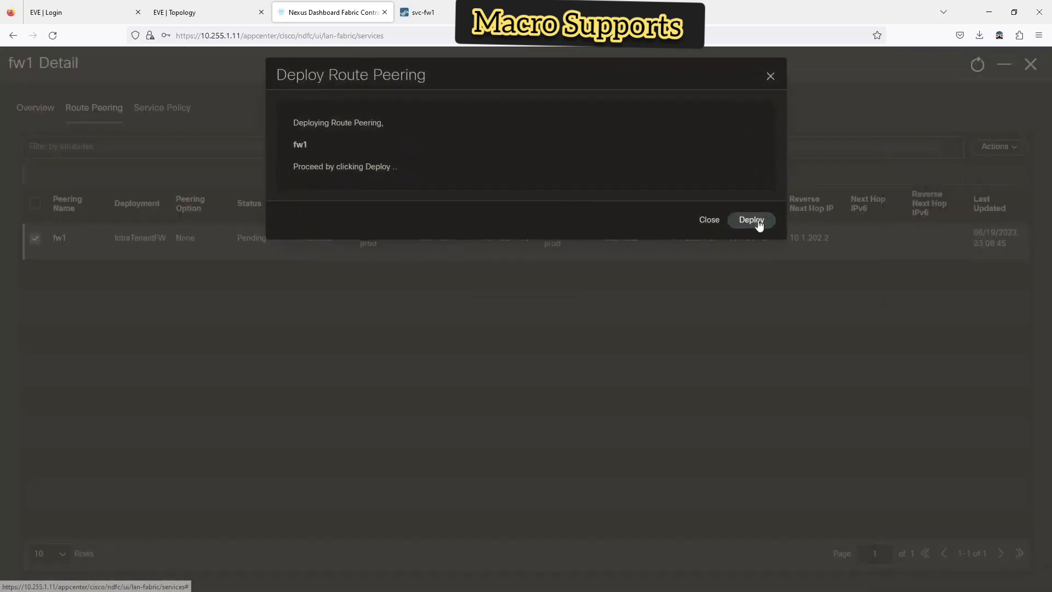
{"action": "left_click", "coordinate": [751, 220]}
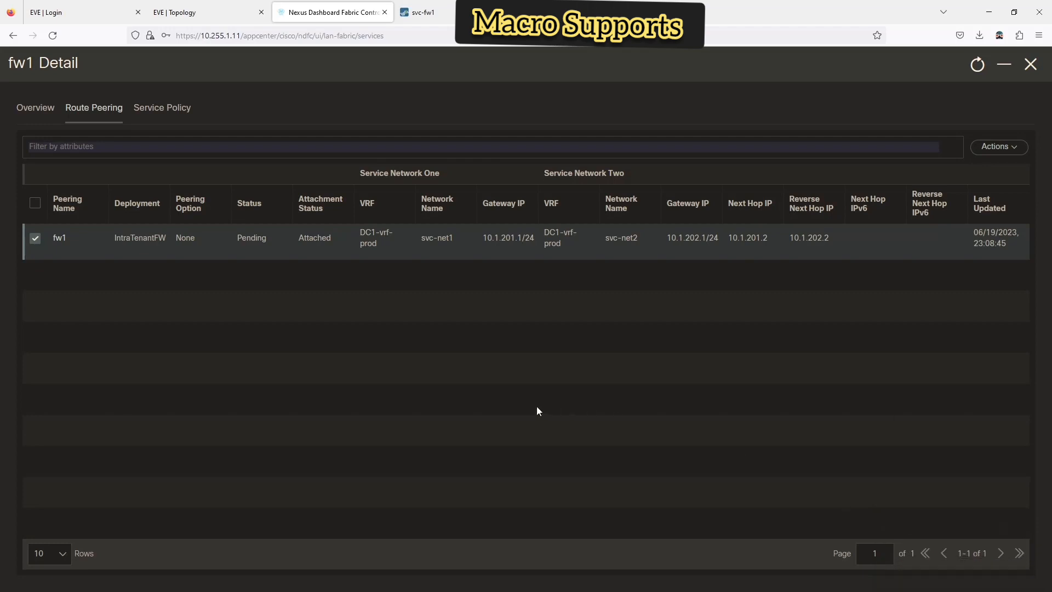
- Refresh the route peering list and bring up fw1's service policies
{"action": "left_click", "coordinate": [979, 65]}
{"action": "left_click", "coordinate": [979, 65]}
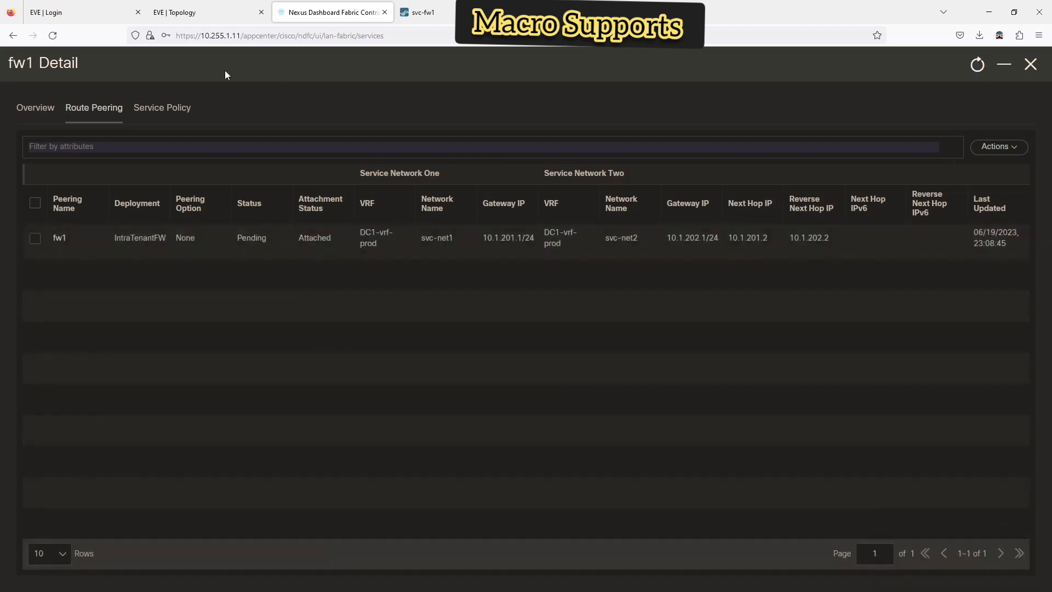
{"action": "left_click", "coordinate": [171, 105]}
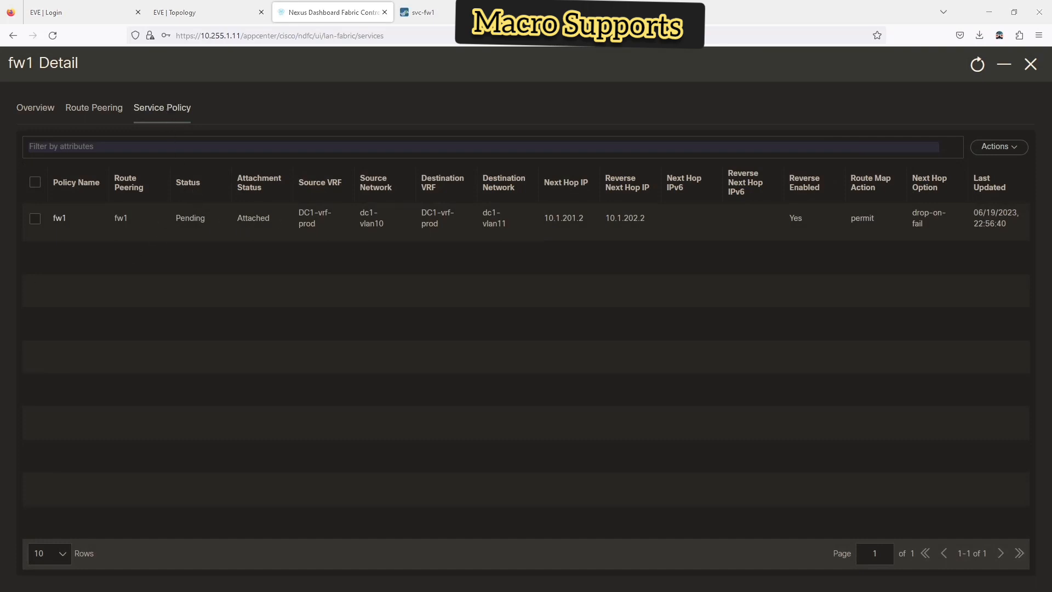
- Rerun 'show run | sec profile' on N3 and page through the output
{"action": "key", "text": "alt+Tab"}
{"action": "key", "text": "Up"}
{"action": "key", "text": "Return"}
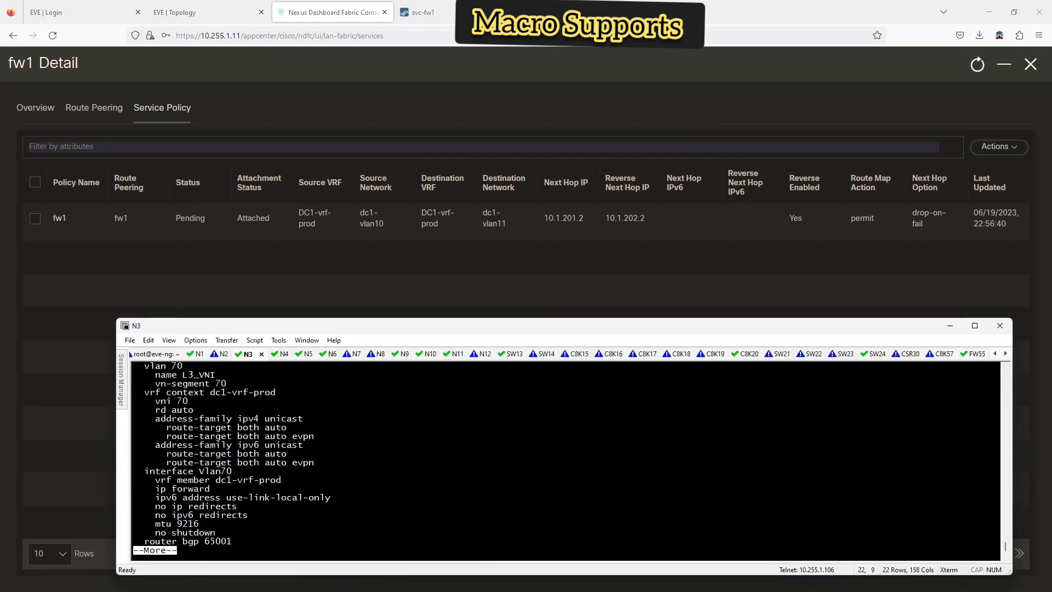
{"action": "key", "text": "space"}
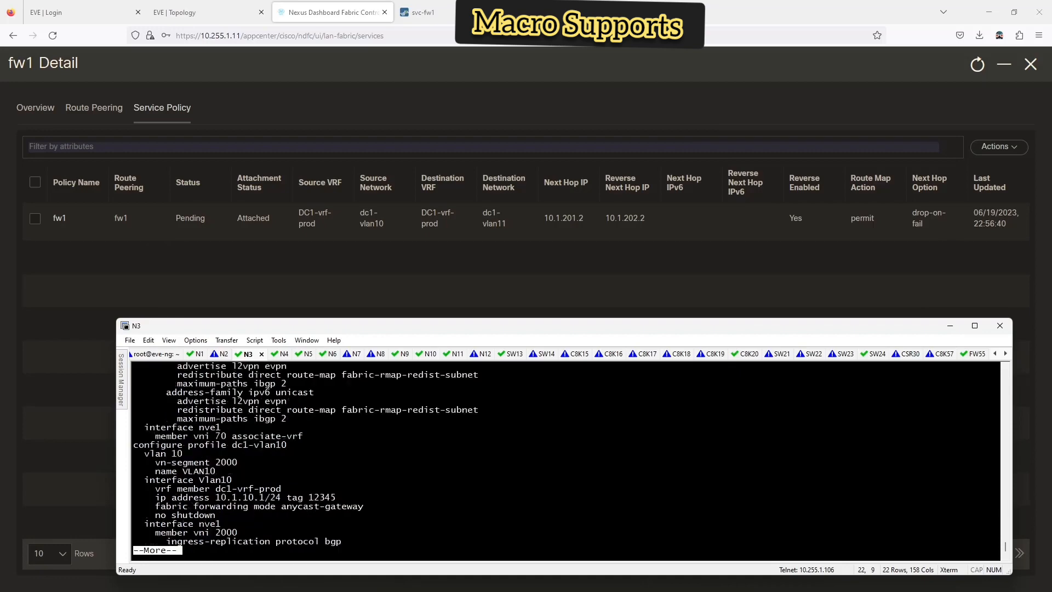
{"action": "key", "text": "space"}
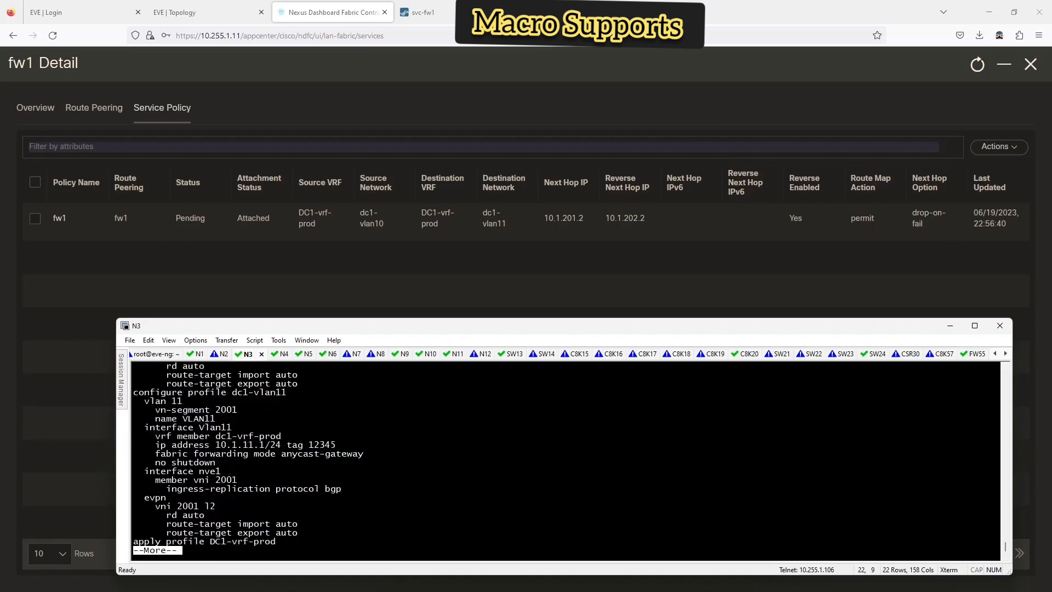
{"action": "key", "text": "space"}
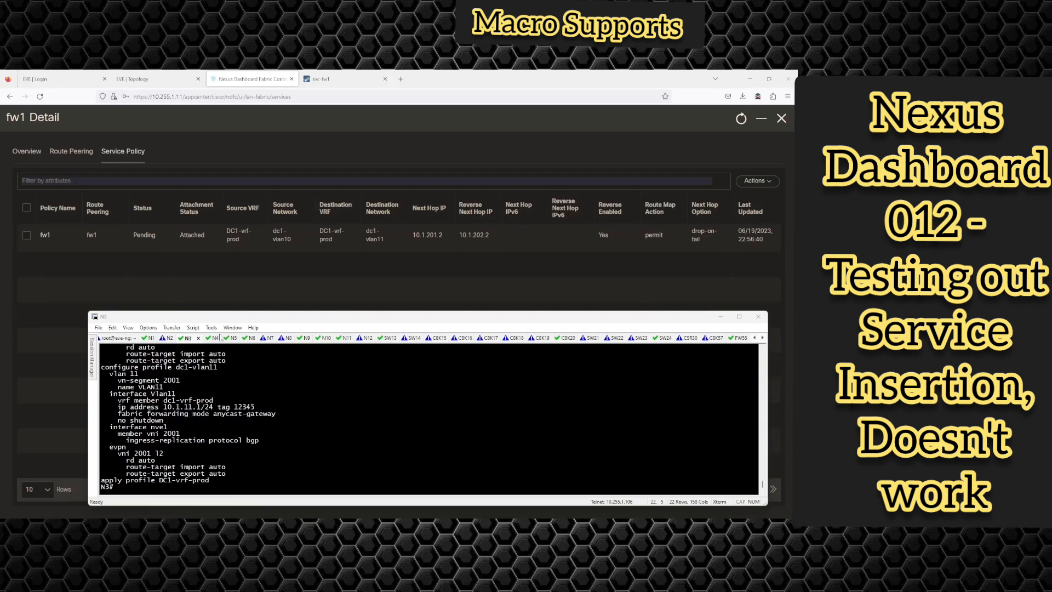
- Review the profile output again, then select the fw1 service policy in the dashboard
{"action": "scroll", "coordinate": [247, 377], "scroll_direction": "up", "scroll_amount": 15}
{"action": "scroll", "coordinate": [246, 377], "scroll_direction": "up", "scroll_amount": 3}
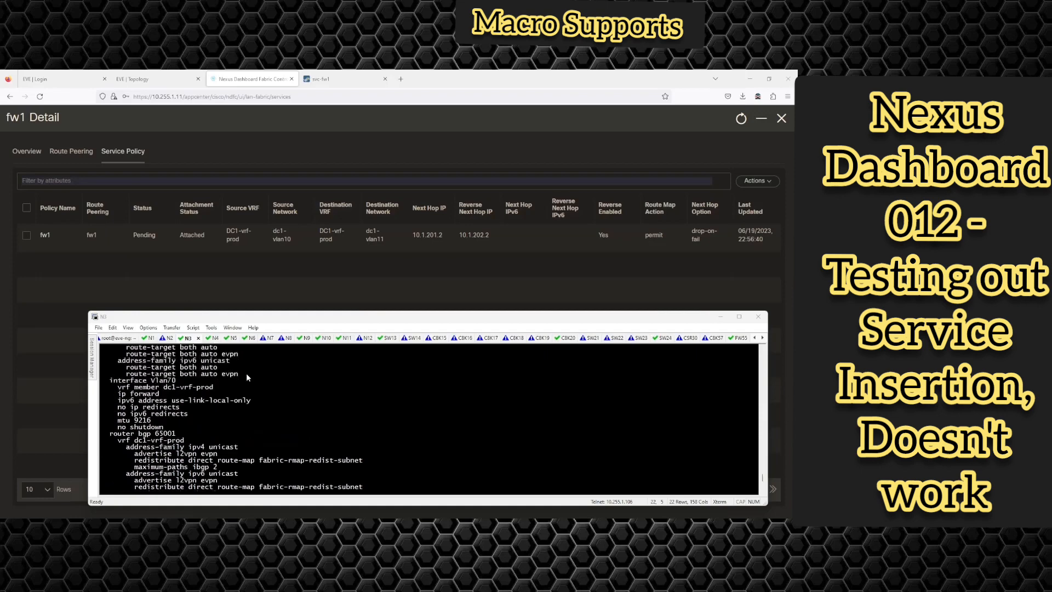
{"action": "scroll", "coordinate": [247, 377], "scroll_direction": "up", "scroll_amount": 4}
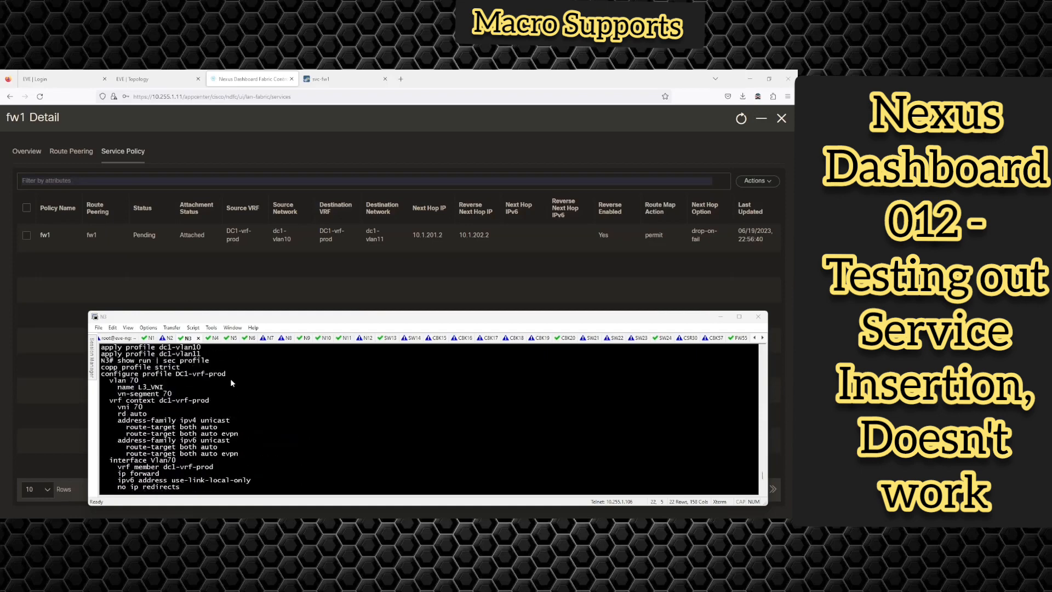
{"action": "scroll", "coordinate": [238, 379], "scroll_direction": "down", "scroll_amount": 1}
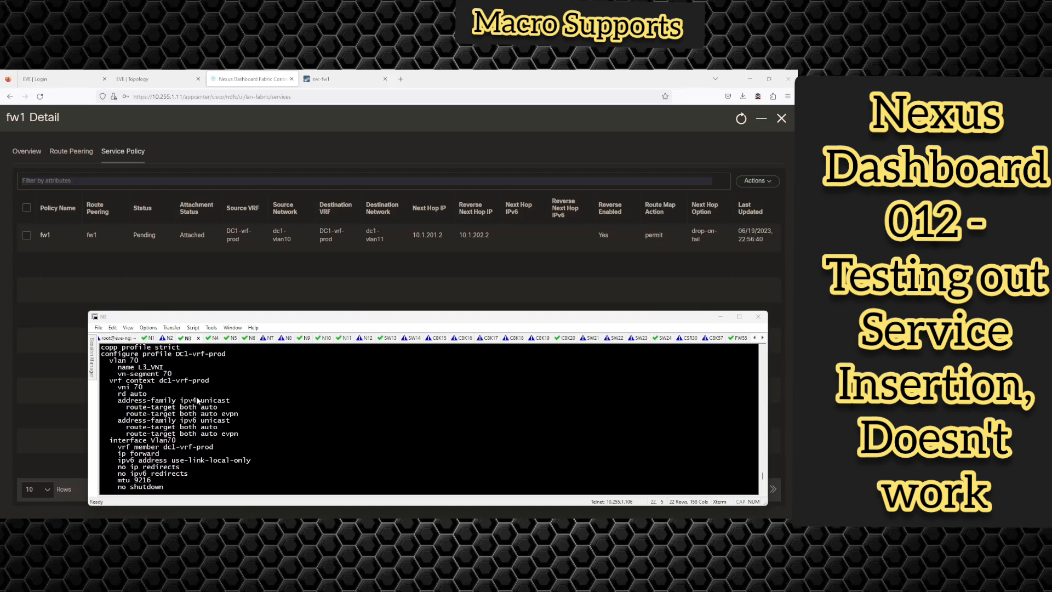
{"action": "left_click", "coordinate": [74, 269]}
{"action": "left_click", "coordinate": [25, 236]}
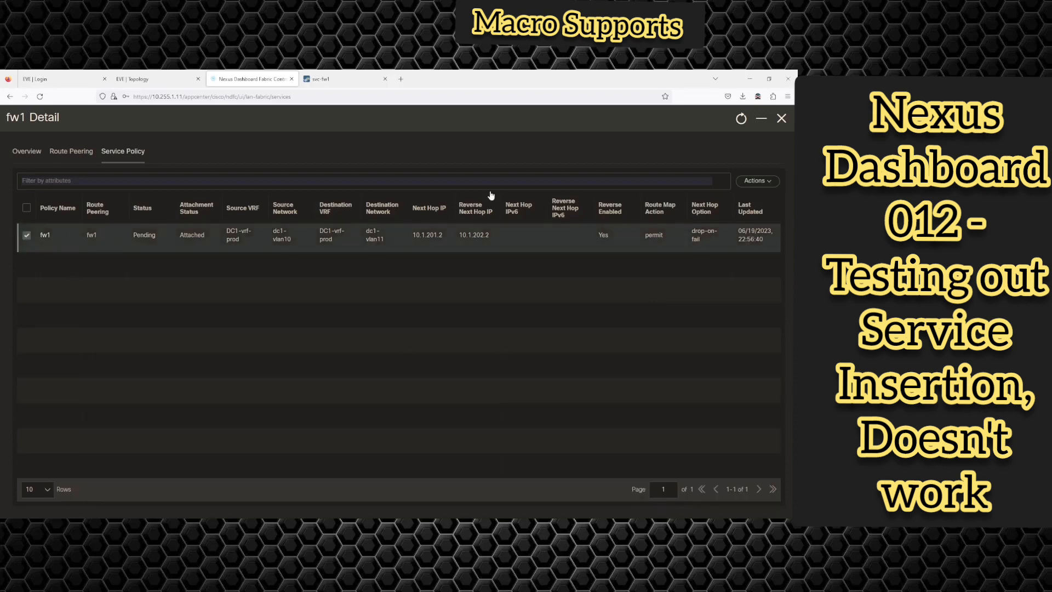
- Preview fw1's service policy config on switch N3, highlight the 10.1.10.1 match address, then view the EVE topology
{"action": "left_click", "coordinate": [756, 180]}
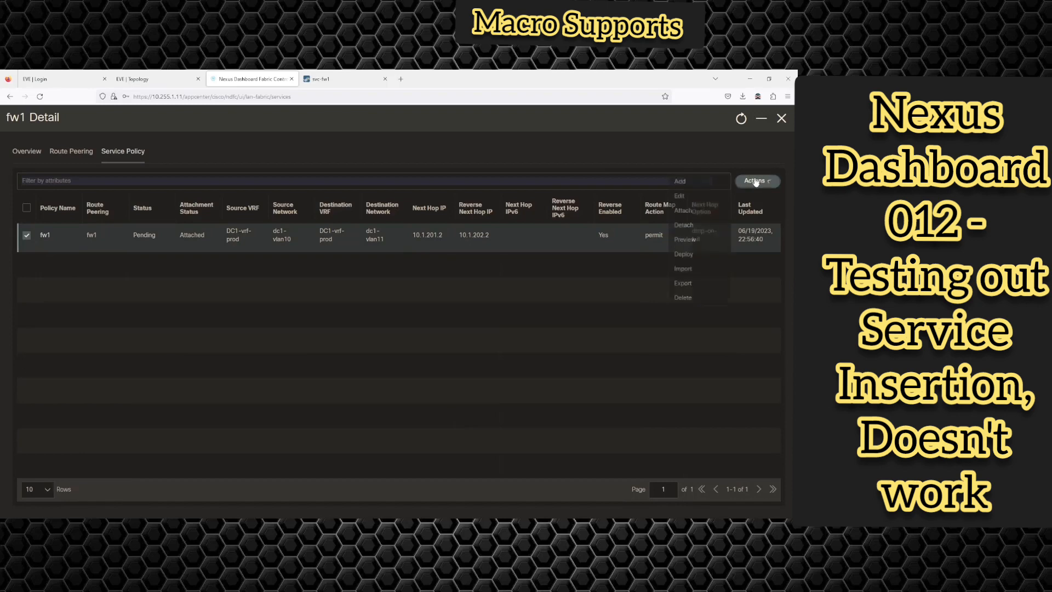
{"action": "left_click", "coordinate": [684, 239]}
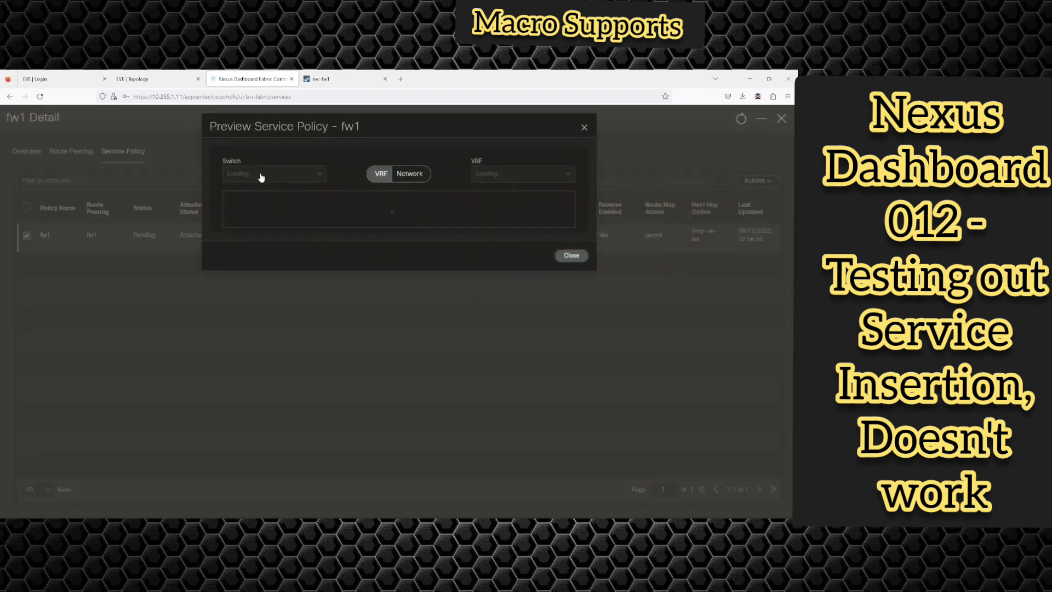
{"action": "left_click", "coordinate": [259, 174]}
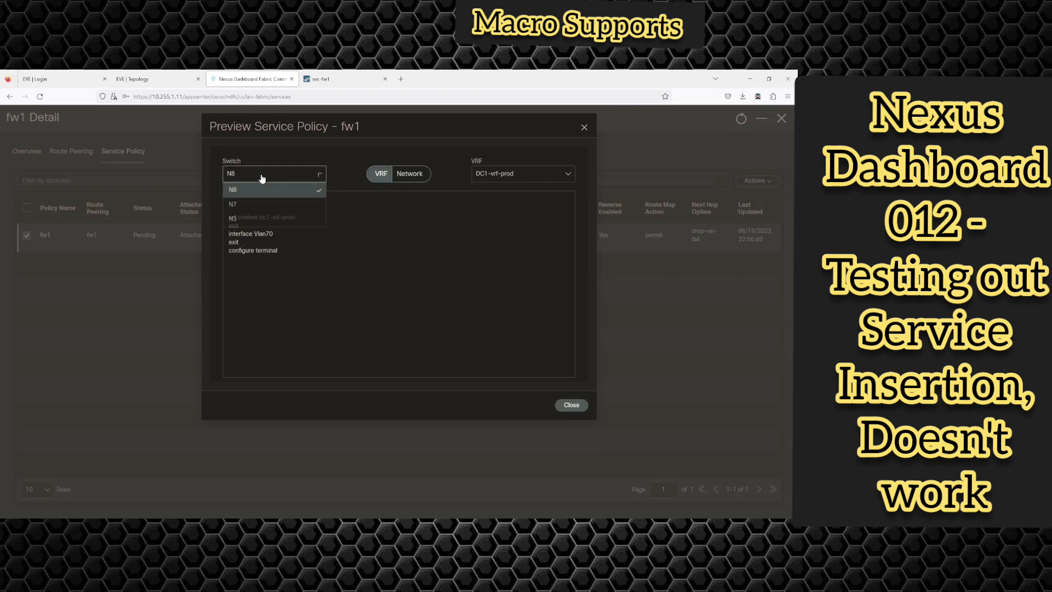
{"action": "left_click", "coordinate": [240, 217]}
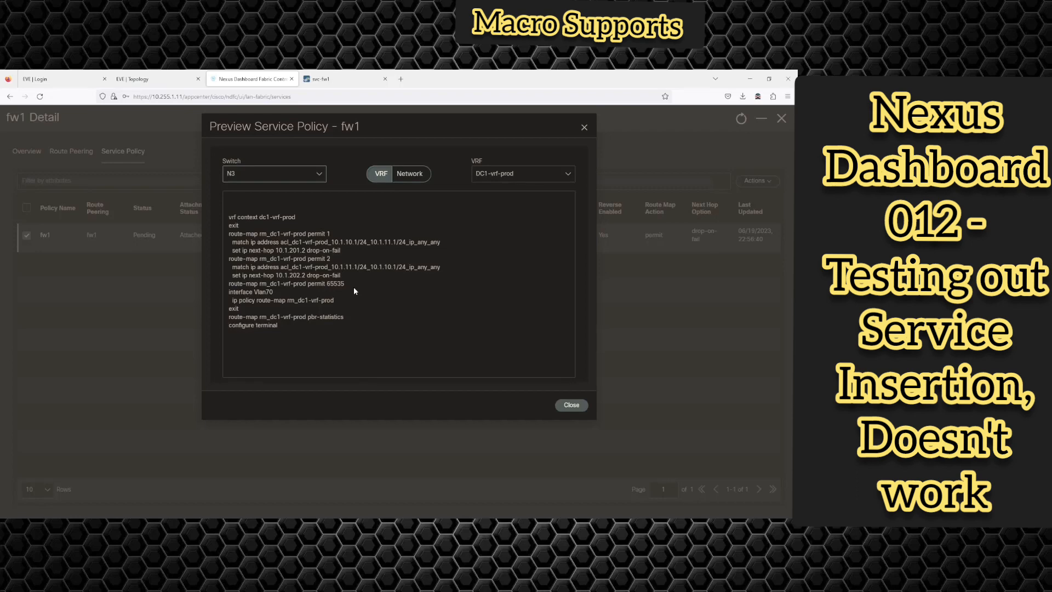
{"action": "left_click_drag", "start_coordinate": [331, 242], "coordinate": [395, 241]}
{"action": "left_click", "coordinate": [134, 78]}
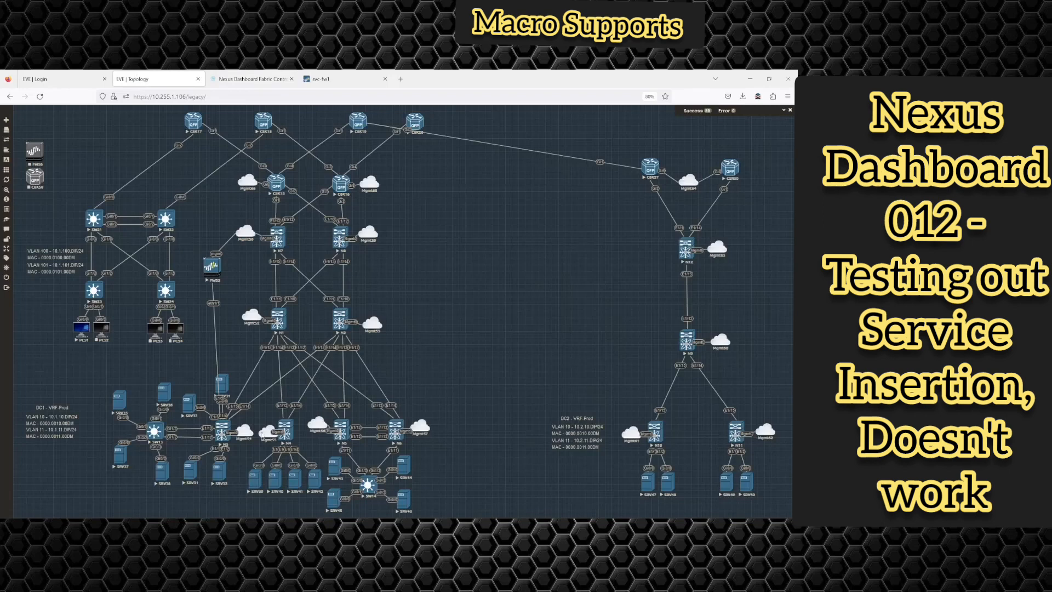